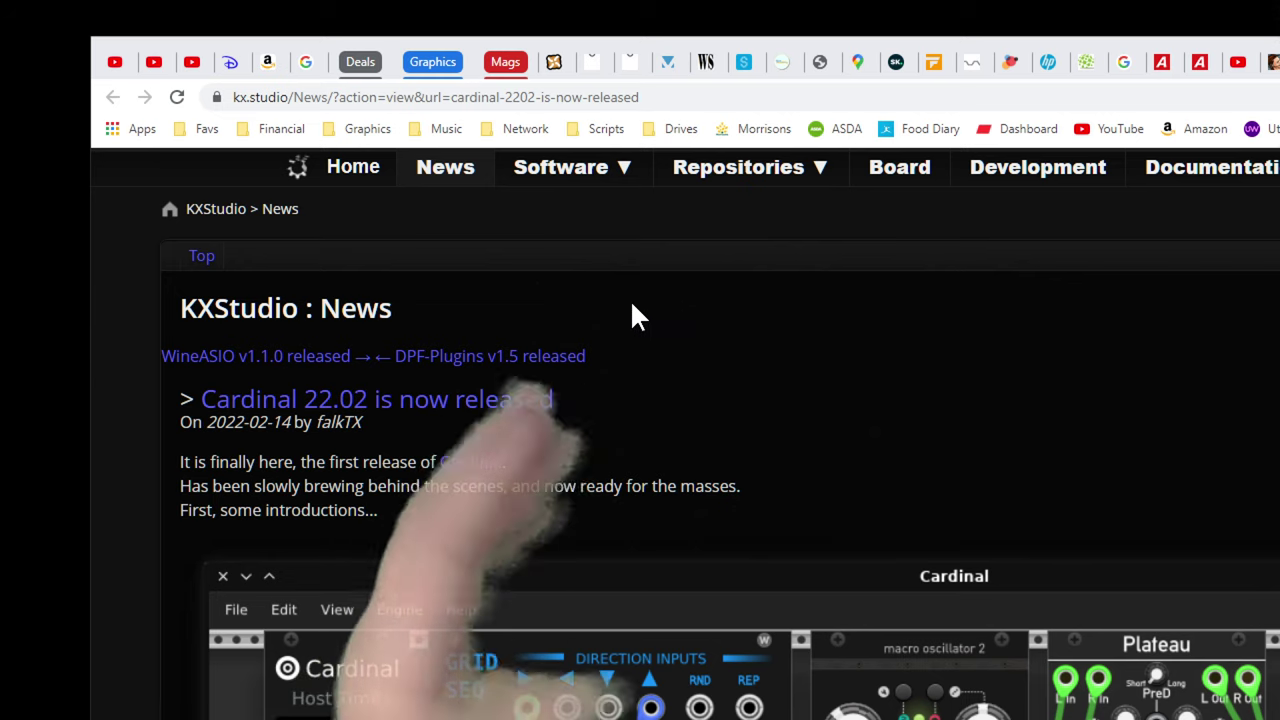
# Read through the KXStudio news article on the Cardinal 22.02 release, including its module list and installation notes
pyautogui.scroll(-5, 743, 418)
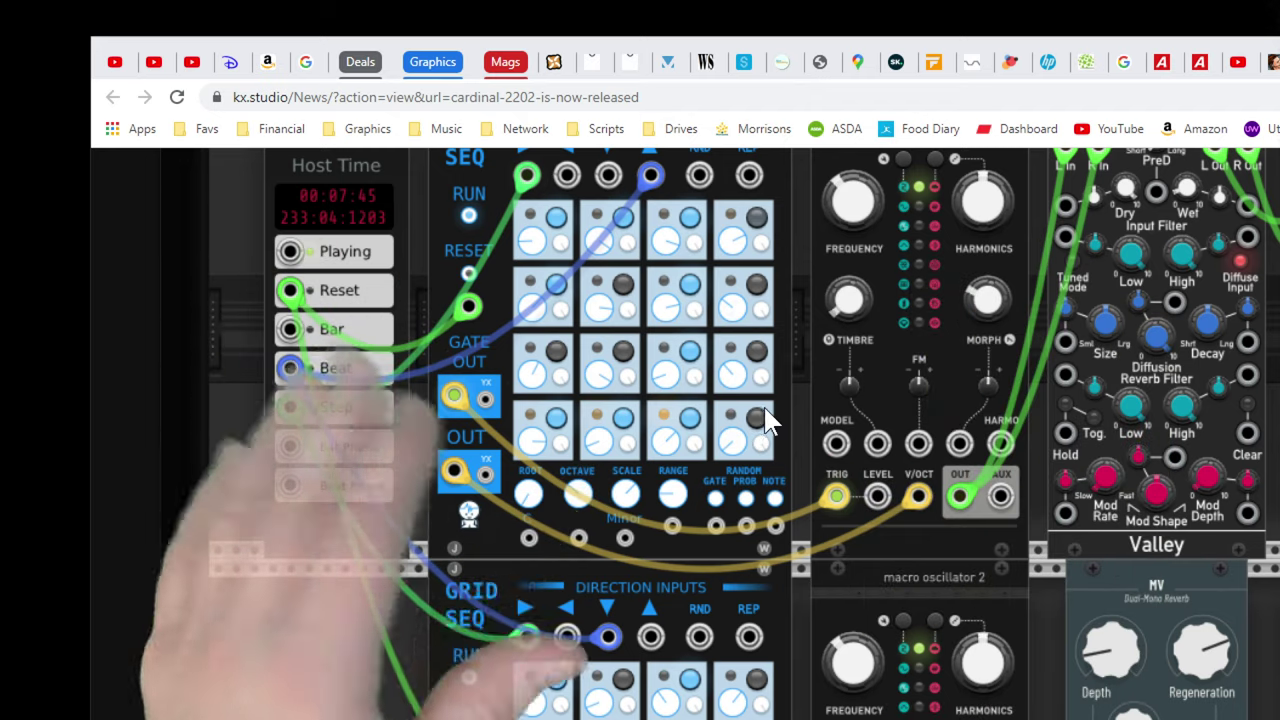
pyautogui.scroll(4, 766, 420)
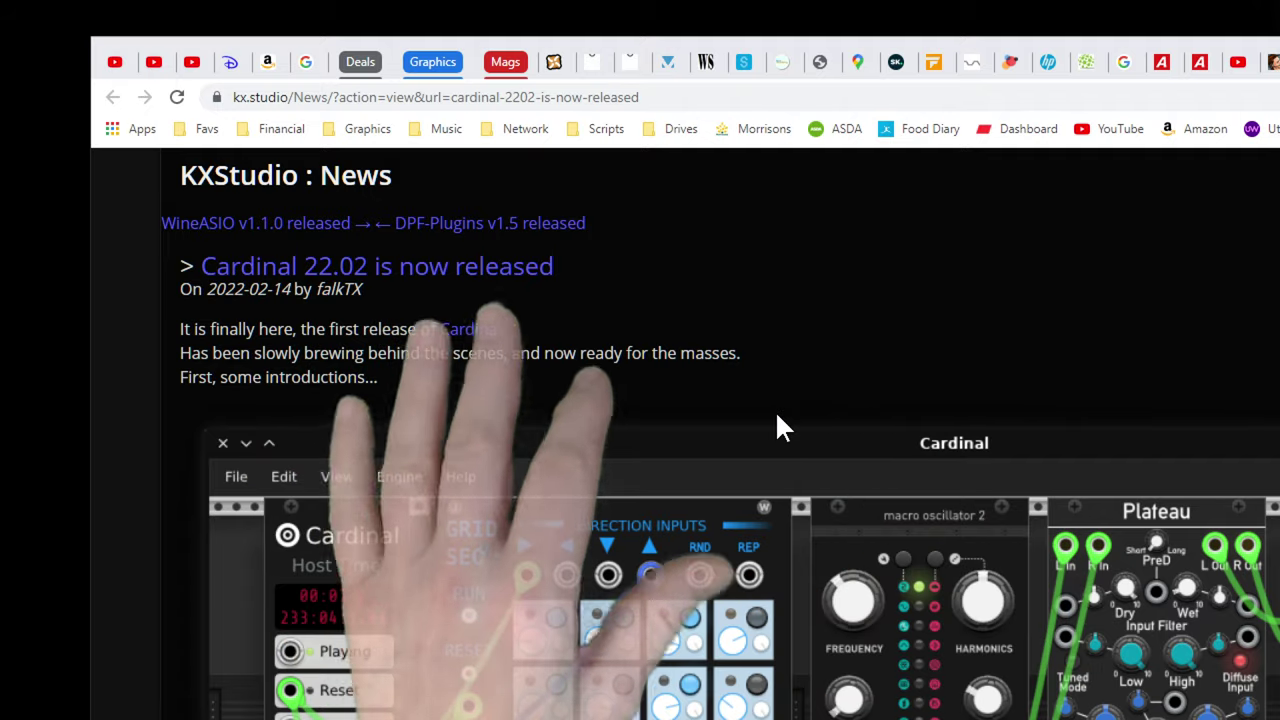
pyautogui.scroll(-4, 825, 420)
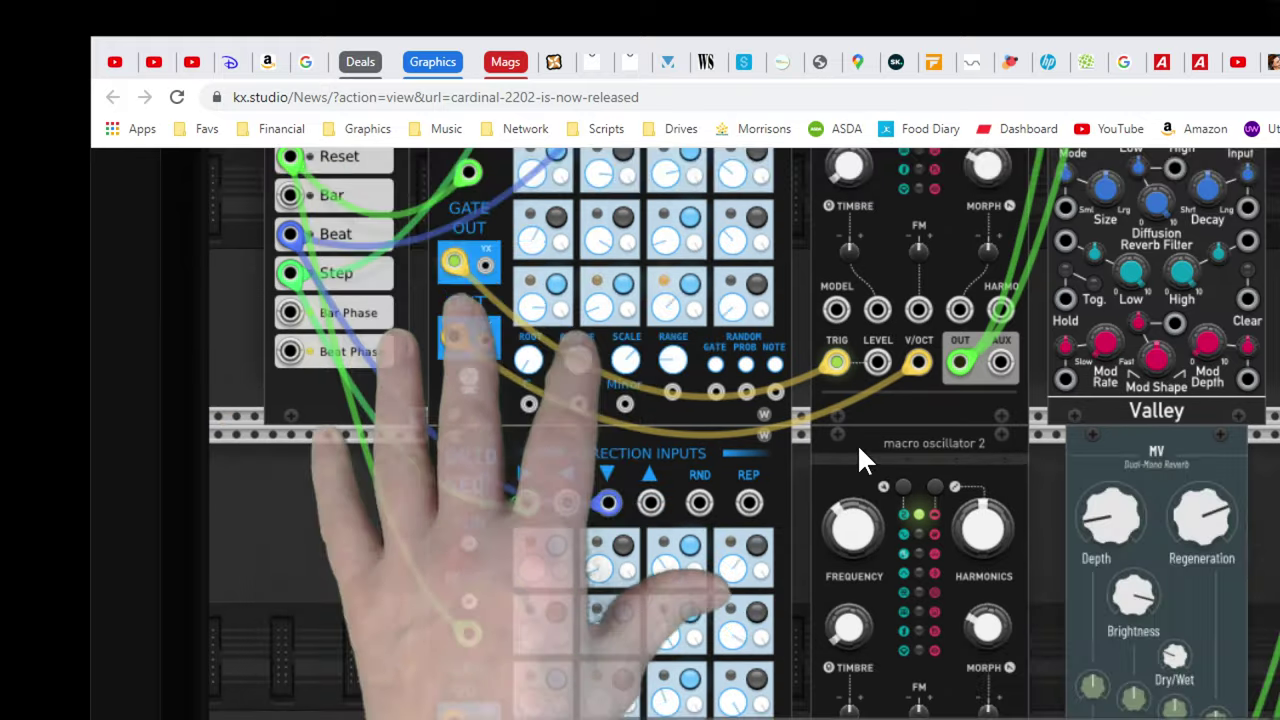
pyautogui.scroll(-4, 857, 443)
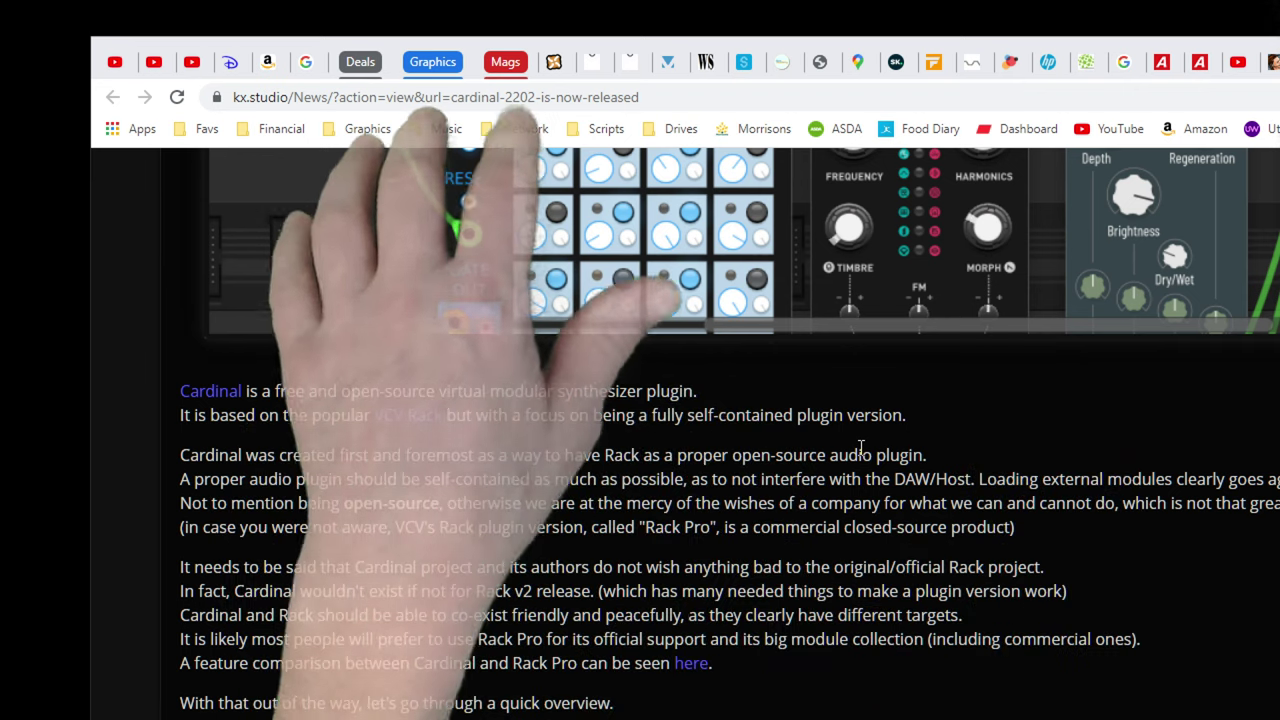
pyautogui.scroll(-15, 424, 521)
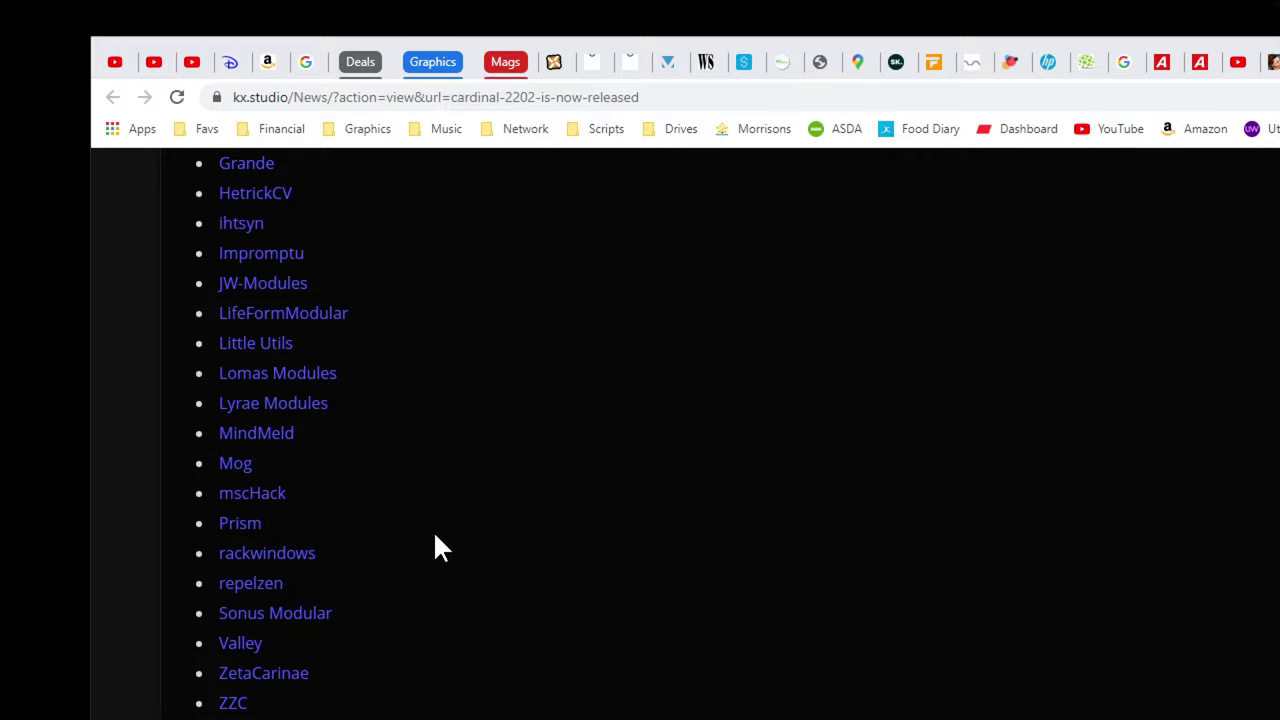
pyautogui.scroll(-15, 433, 548)
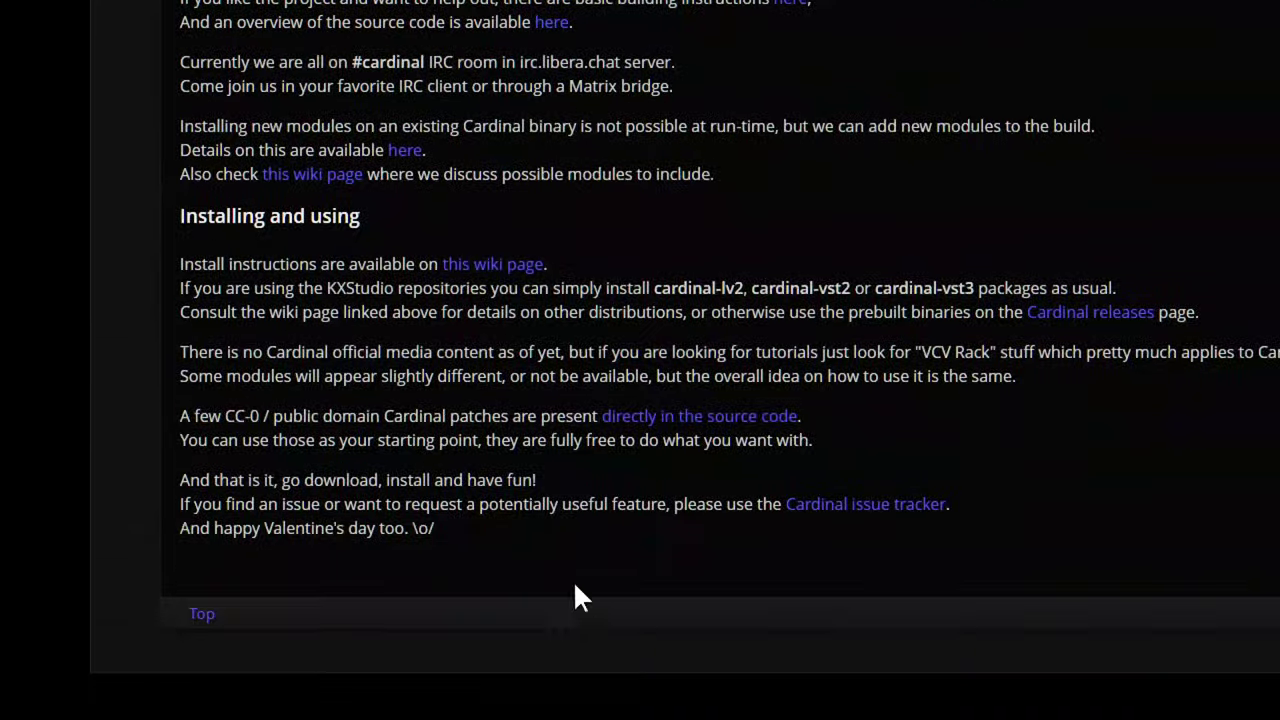
pyautogui.scroll(5, 535, 103)
pyautogui.scroll(8, 626, 106)
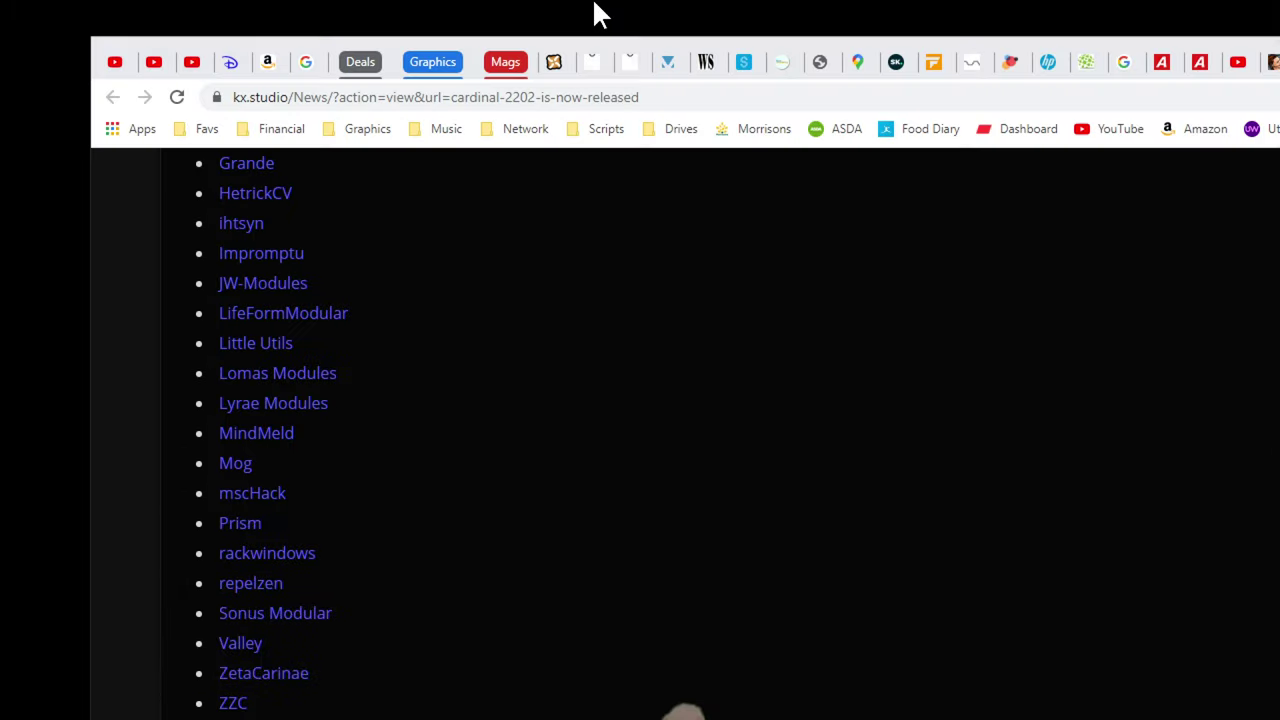
pyautogui.scroll(20, 557, 610)
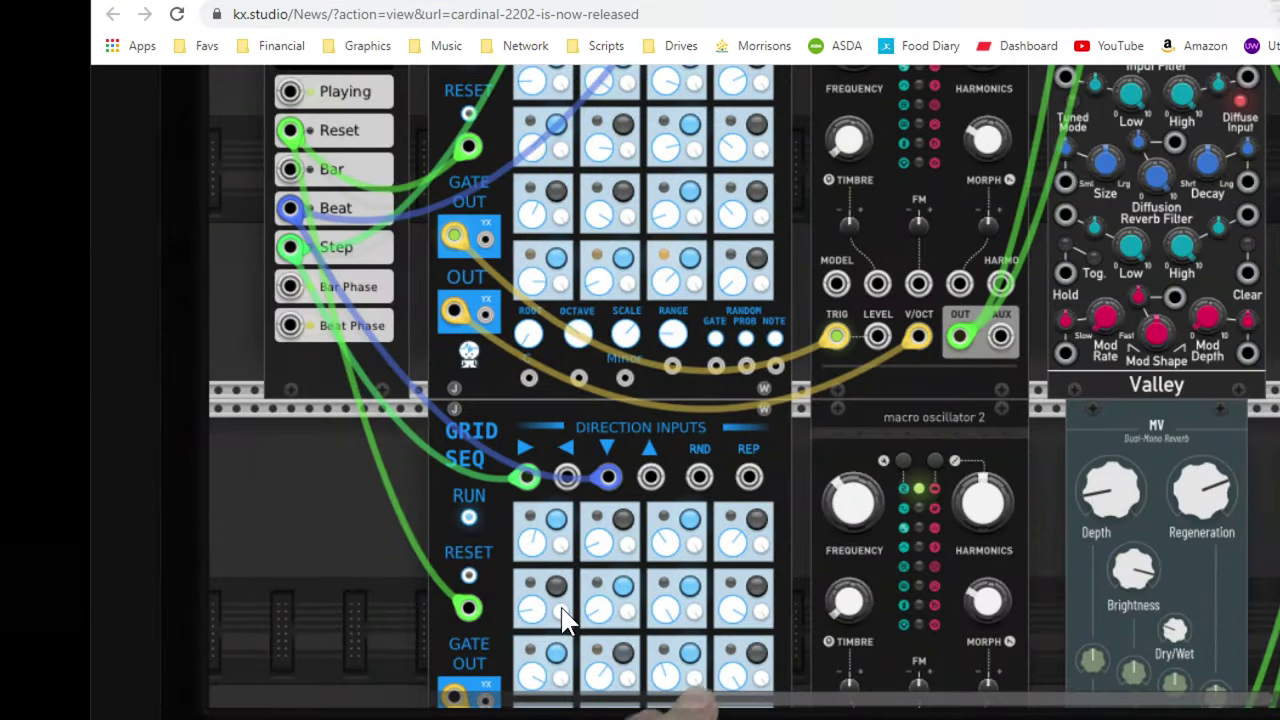
pyautogui.scroll(3, 562, 612)
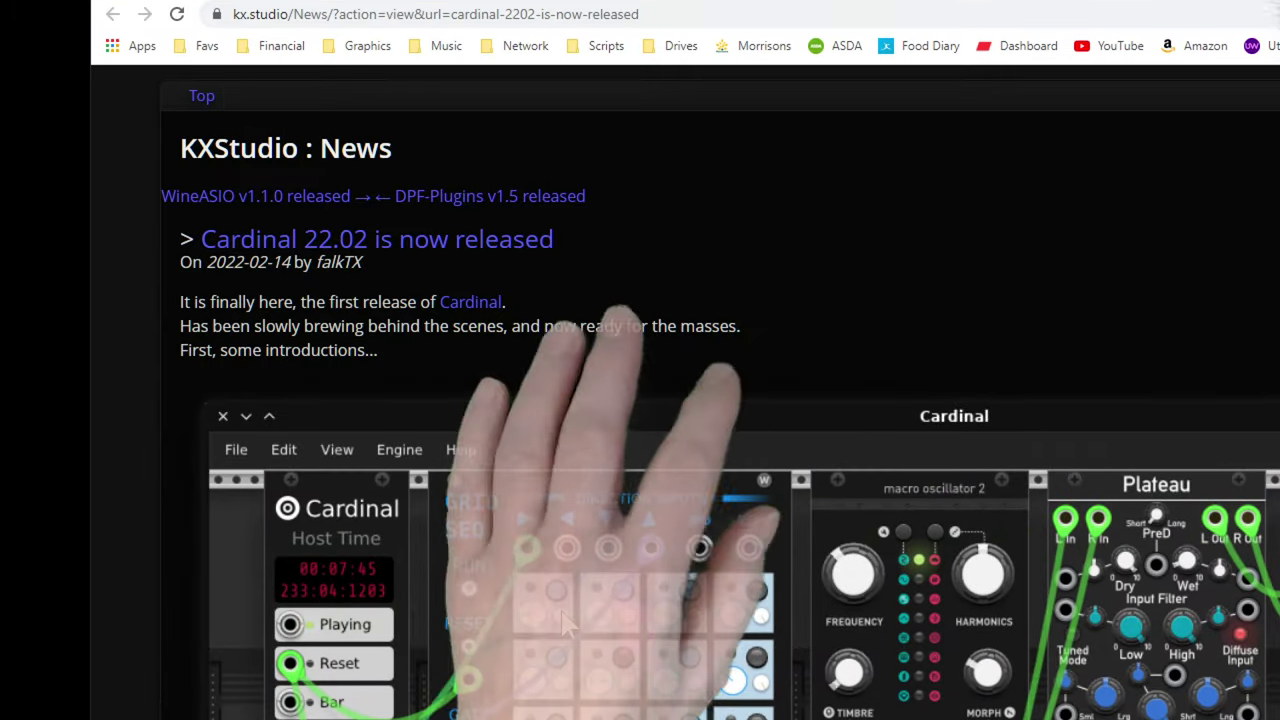
pyautogui.scroll(-1, 562, 615)
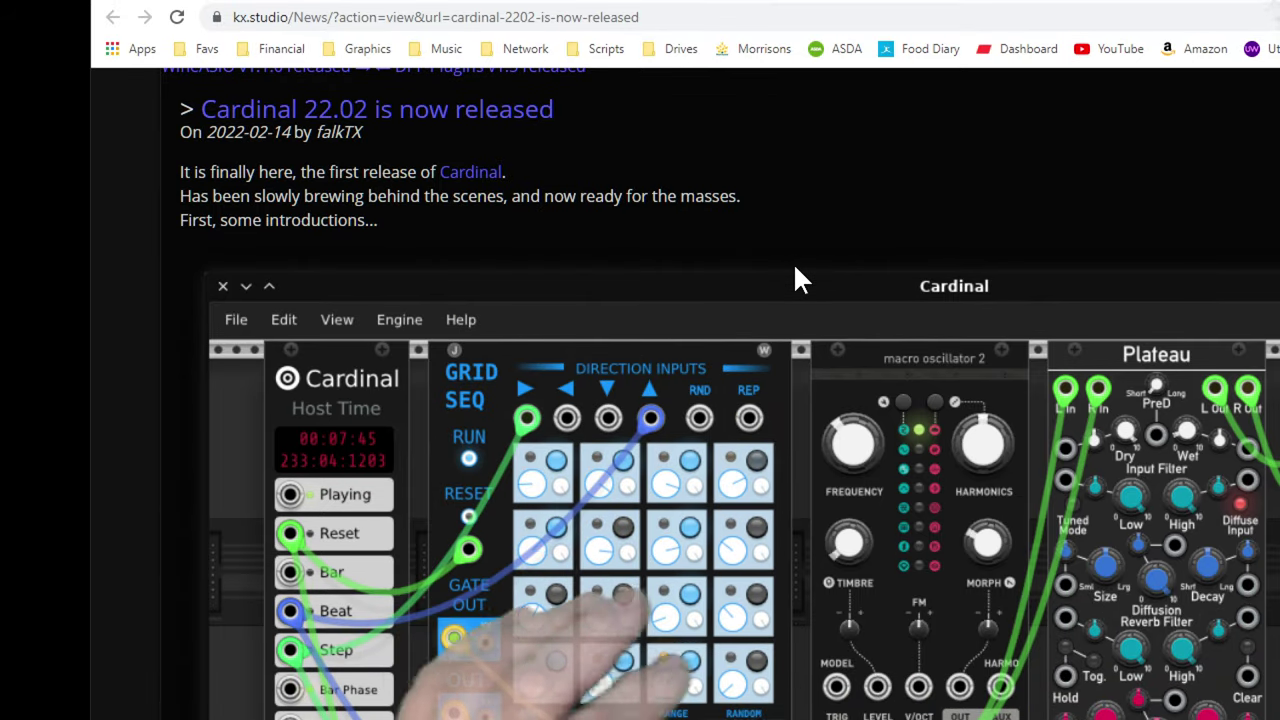
pyautogui.scroll(-5, 720, 400)
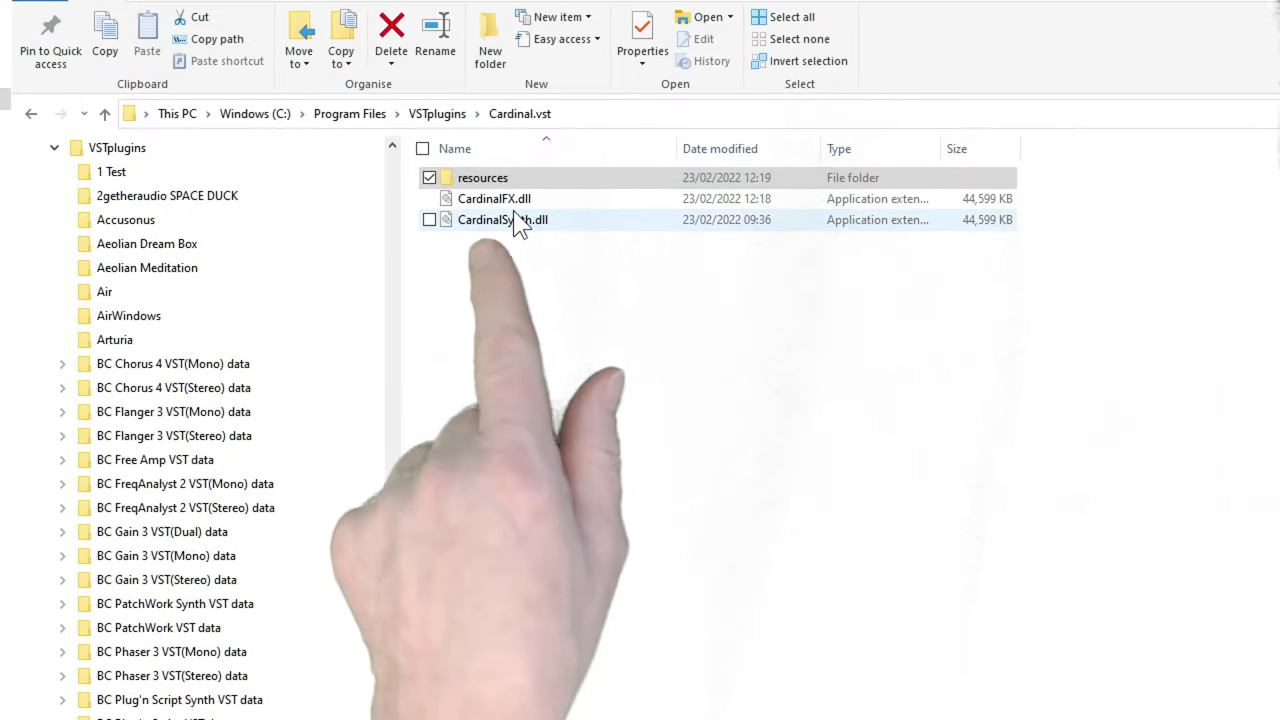
# Examine the plugin files in the Cardinal.vst folder and its location among the VSTplugins subfolders in File Explorer
pyautogui.moveTo(520, 224)
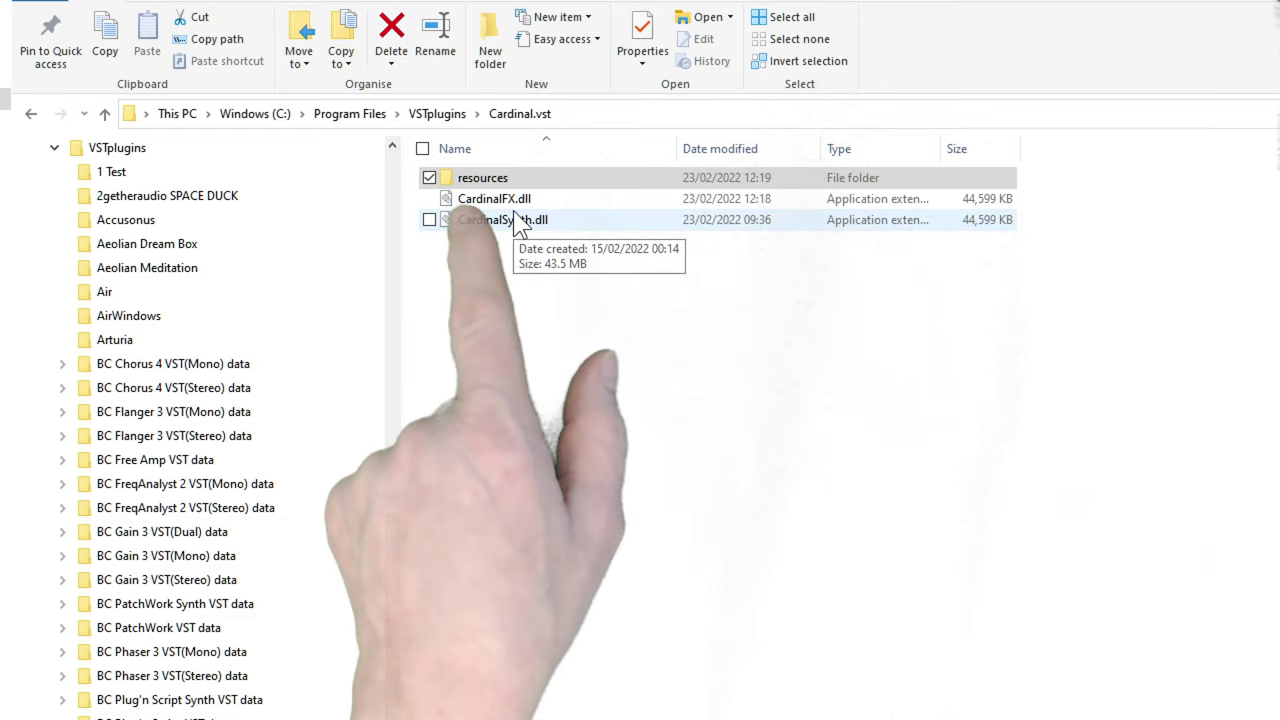
pyautogui.scroll(-5, 180, 550)
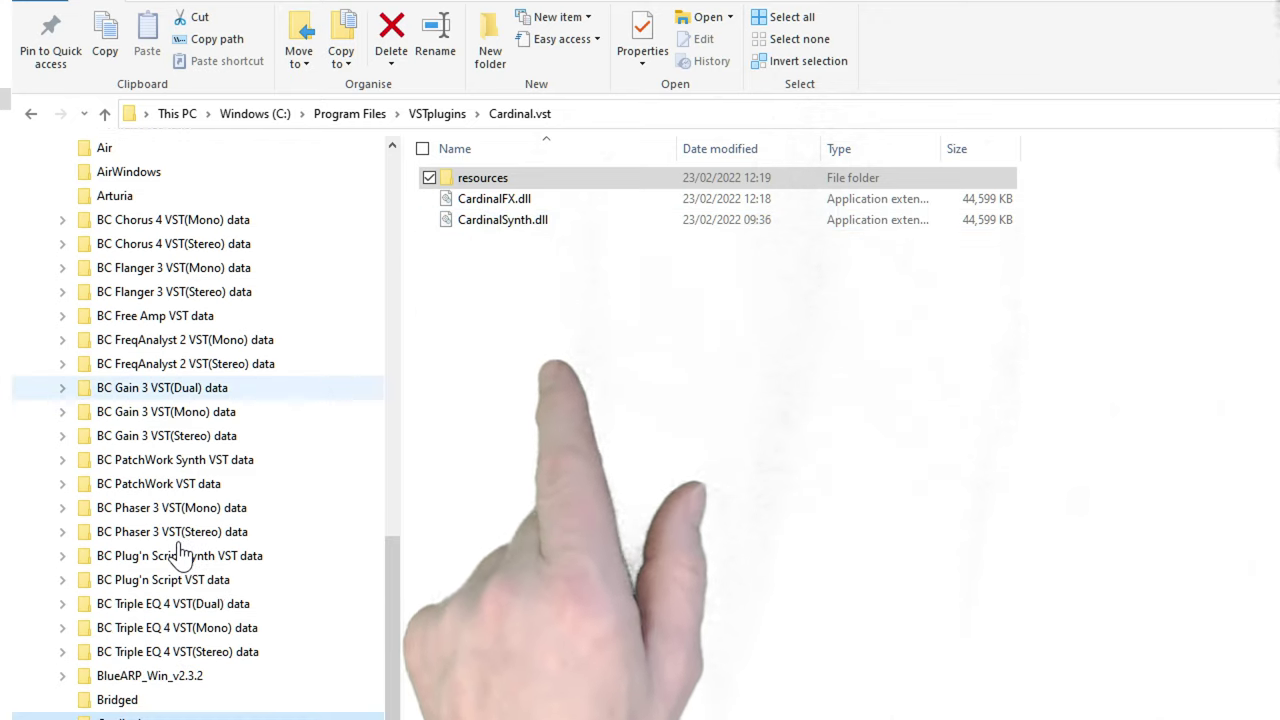
pyautogui.scroll(-1, 180, 555)
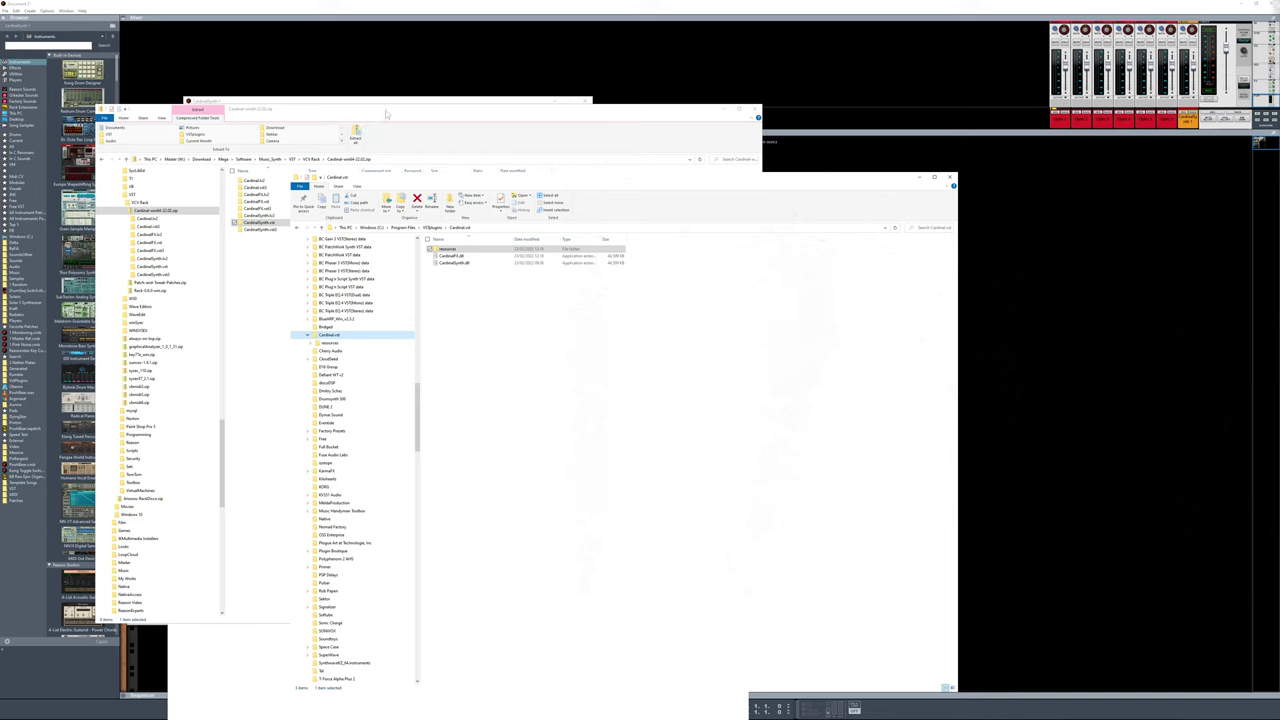
# Inspect the CardinalSynth.vst and CardinalFX.vst folders inside the Cardinal-win64-22.02.zip archive
pyautogui.click(386, 114)
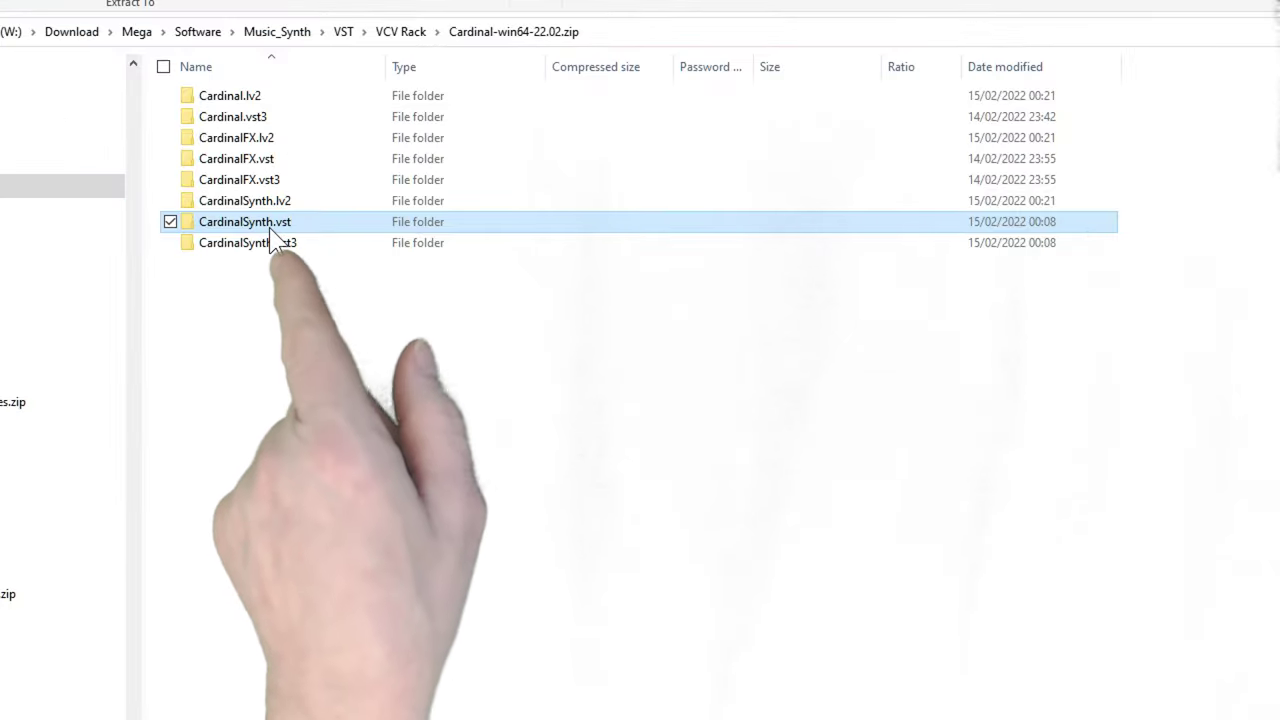
pyautogui.doubleClick(269, 227)
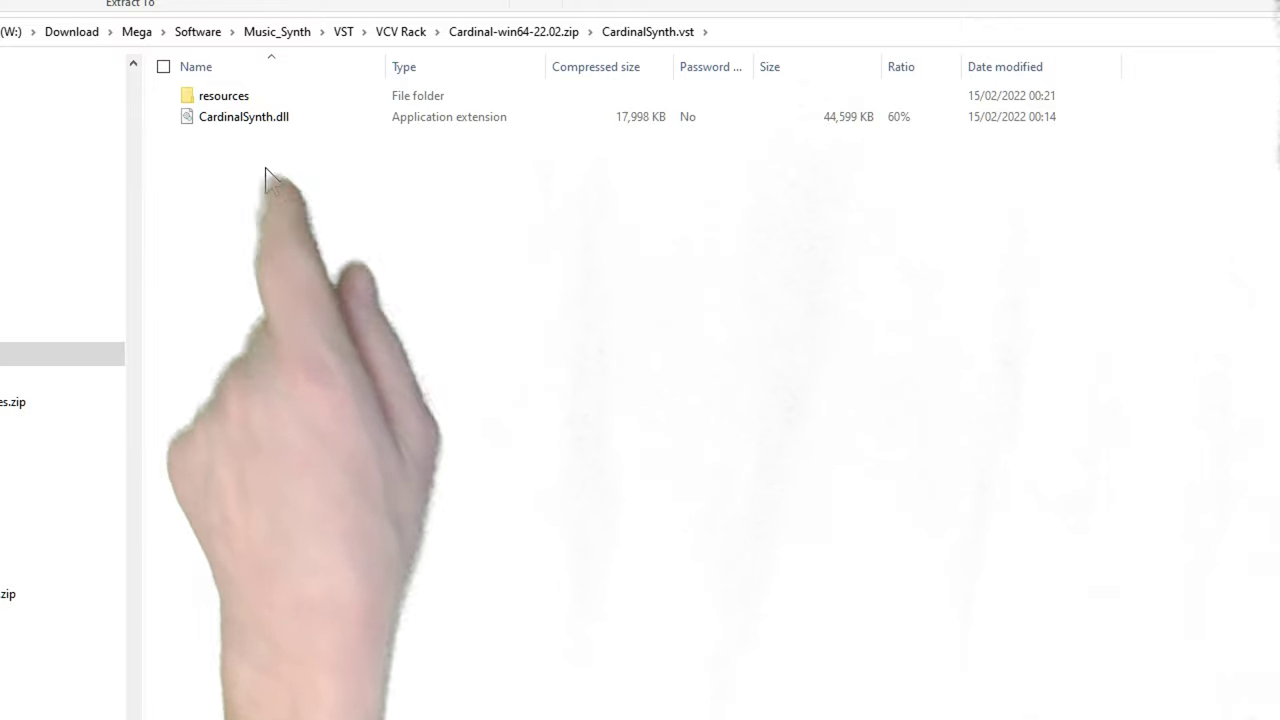
pyautogui.press('BackSpace')
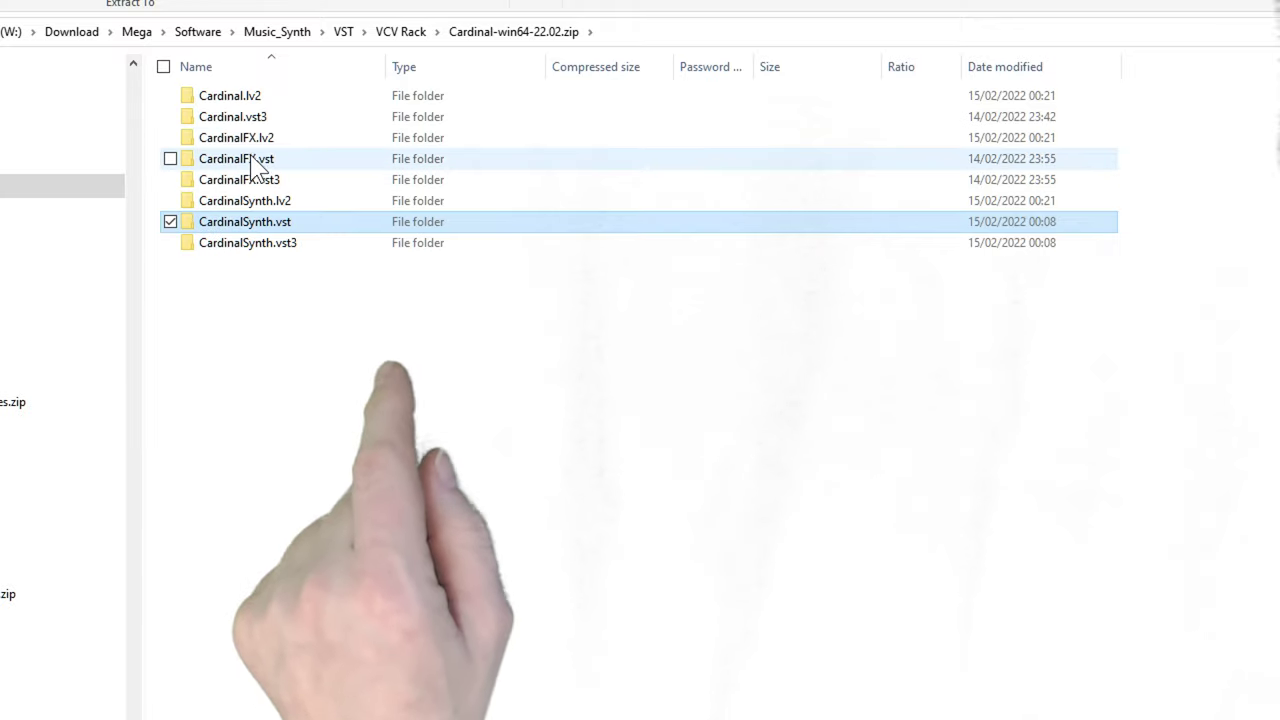
pyautogui.doubleClick(252, 165)
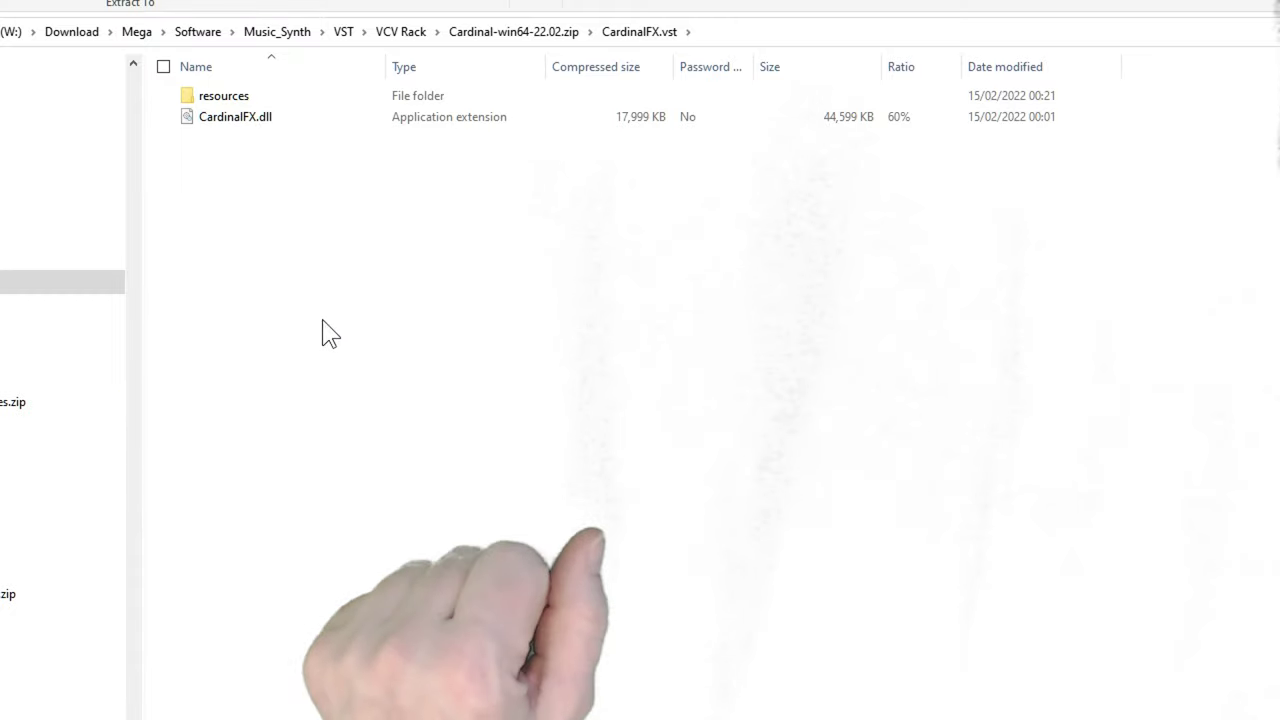
pyautogui.hotkey('alt', 'Left')
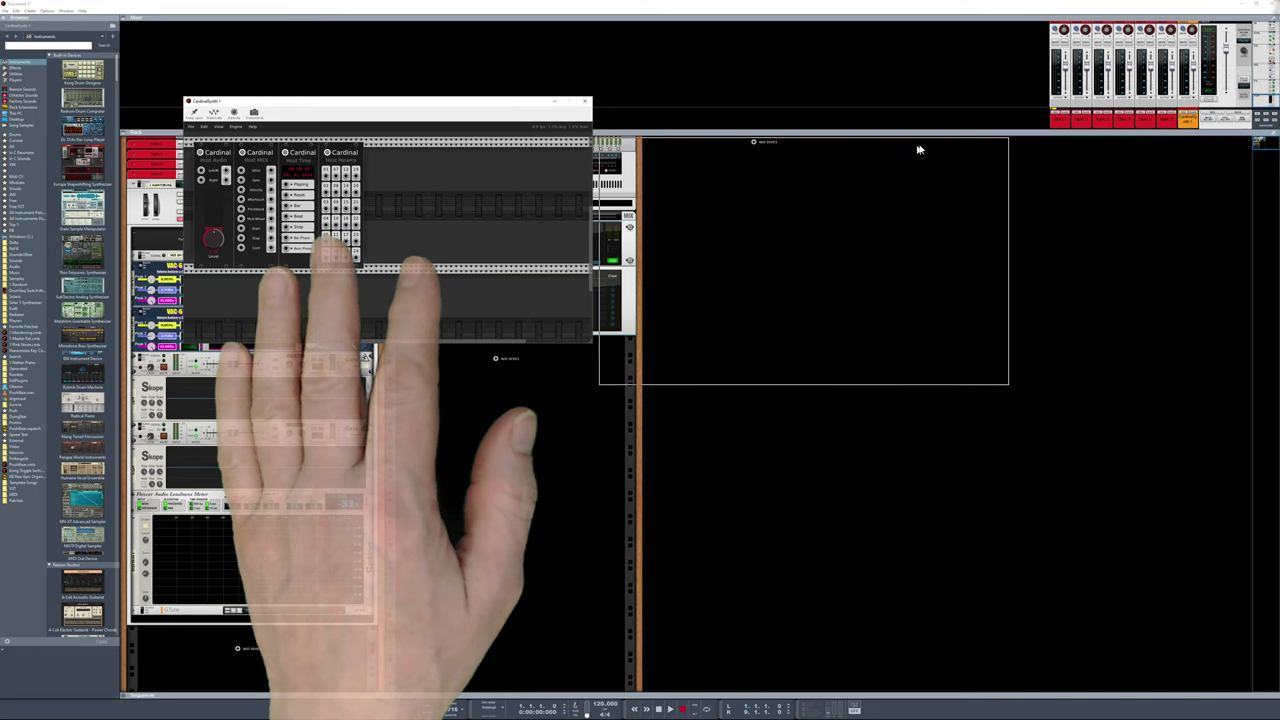
# In Reason, move the CardinalSynth plugin window aside and add DISTRHO's CardinalFX effect below CardinalSynth in the rack
pyautogui.moveTo(918, 149); pyautogui.dragTo(977, 137)
pyautogui.rightClick(492, 378)
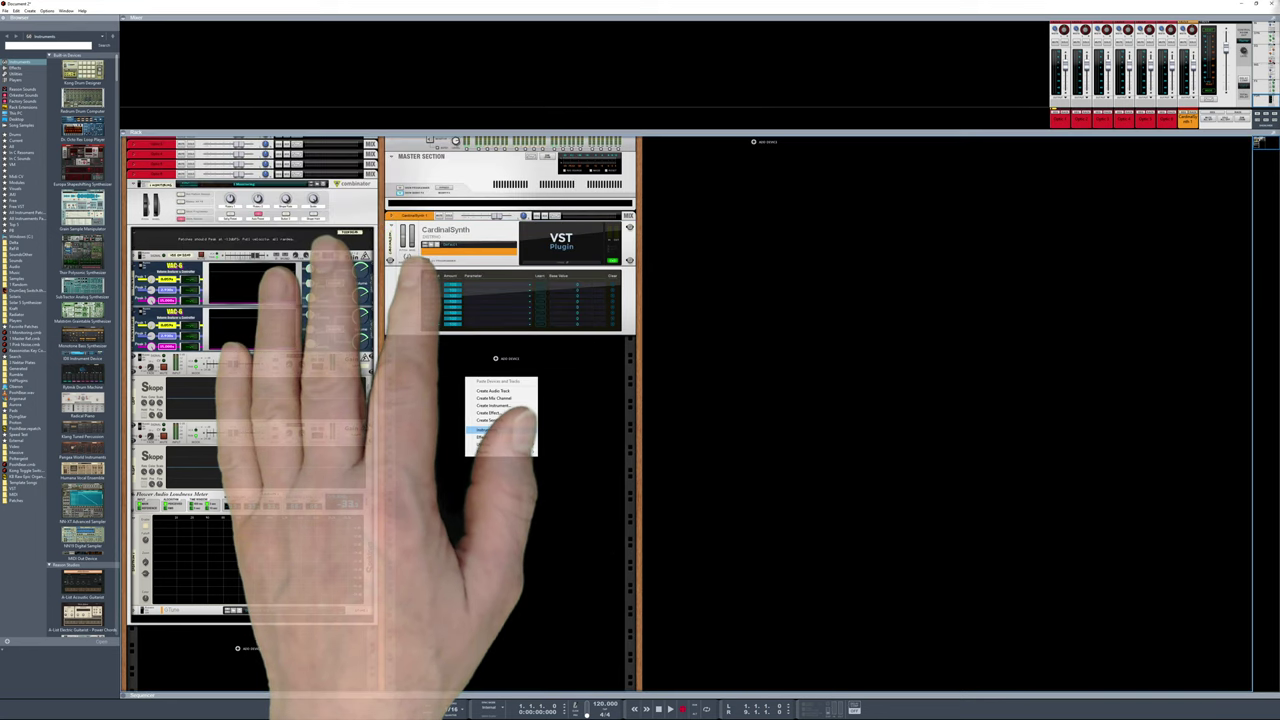
pyautogui.moveTo(485, 430)
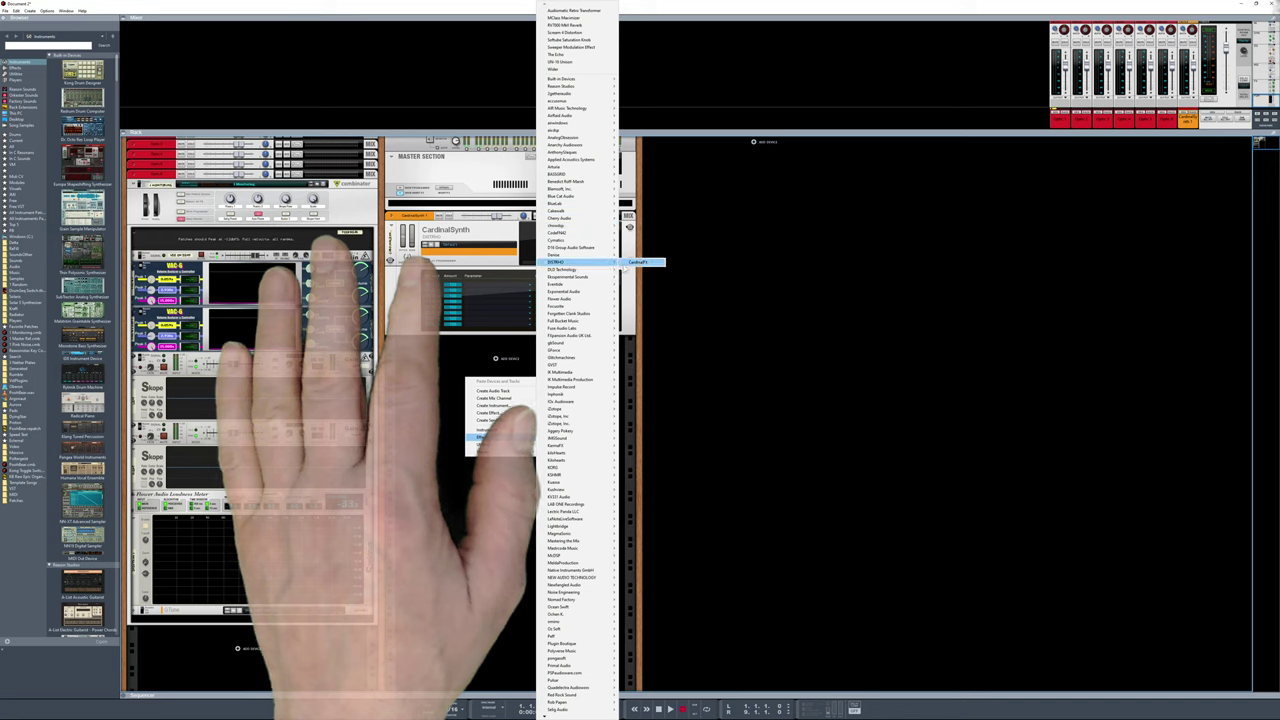
pyautogui.click(634, 263)
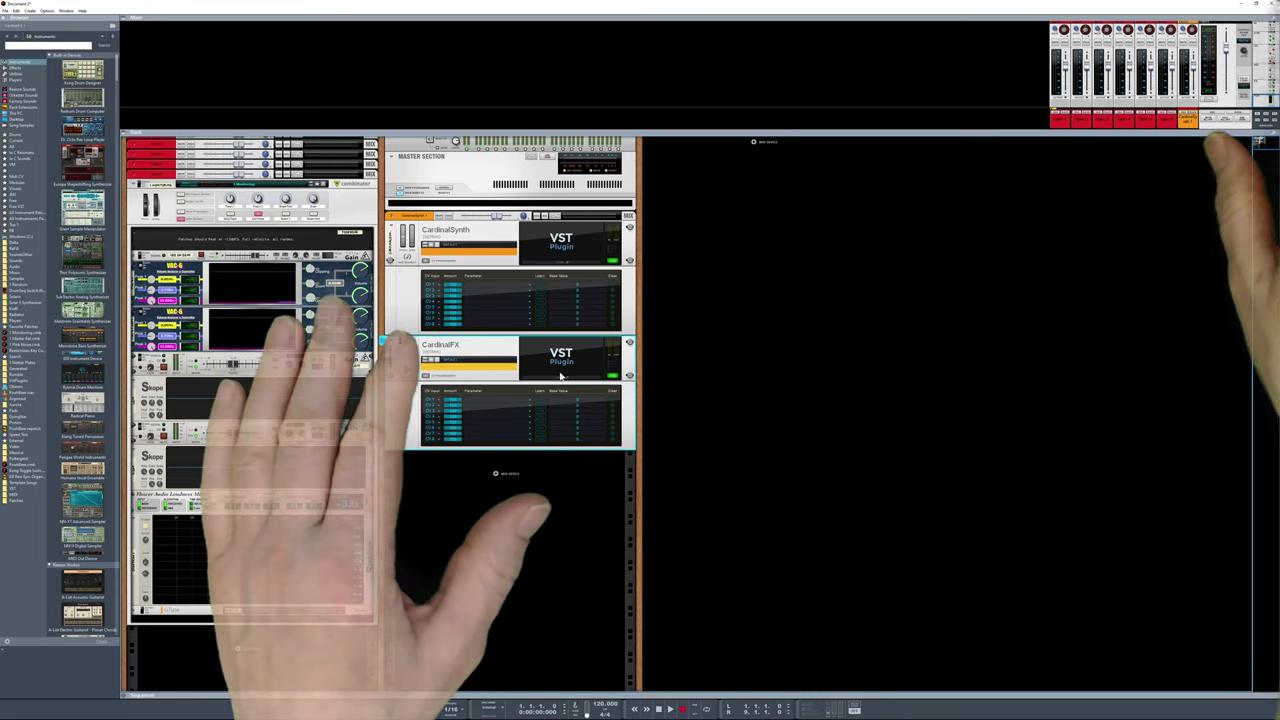
# View the rack's rear cabling and delete the CardinalSynth device, keeping CardinalFX
pyautogui.press('Tab')
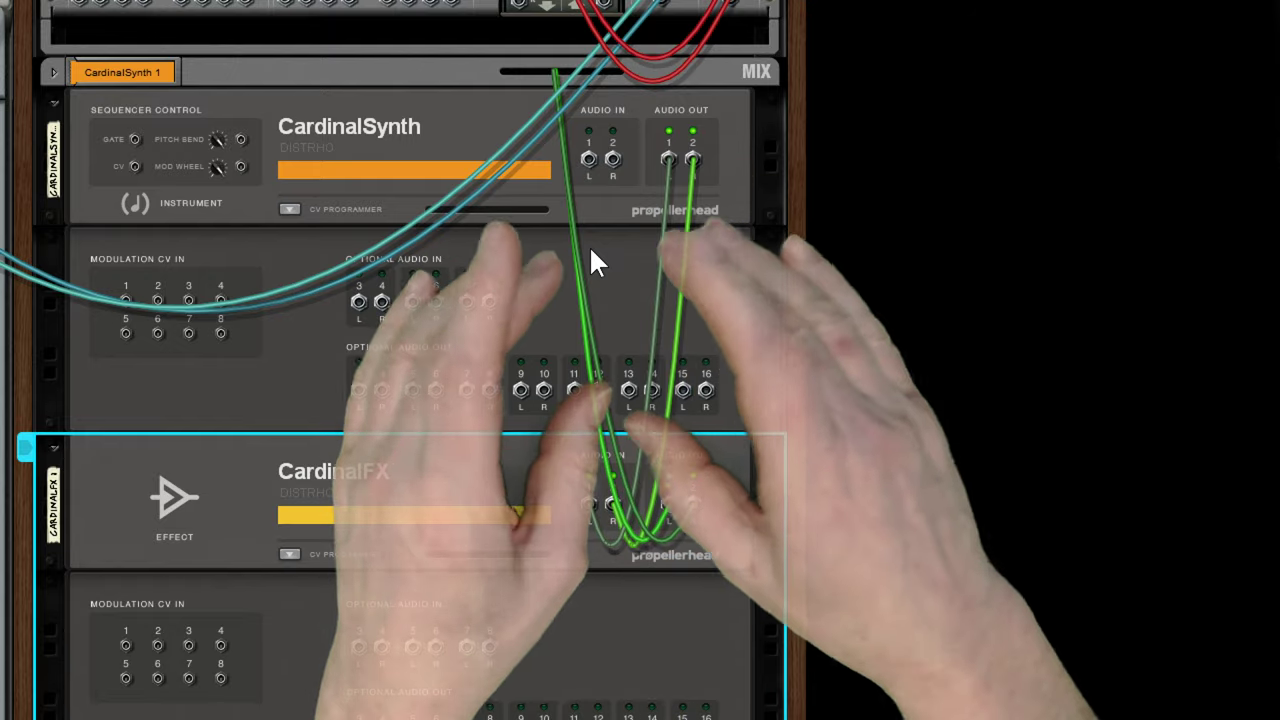
pyautogui.scroll(2, 340, 160)
pyautogui.click(378, 212)
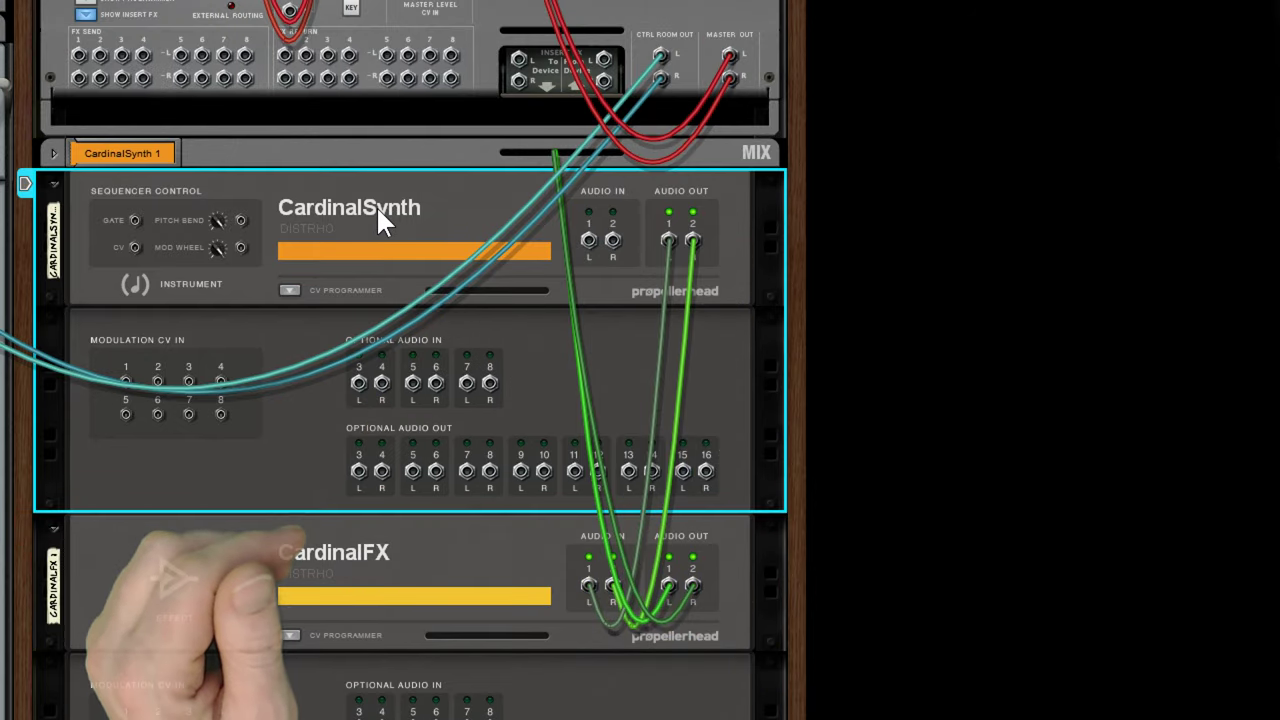
pyautogui.press('Delete')
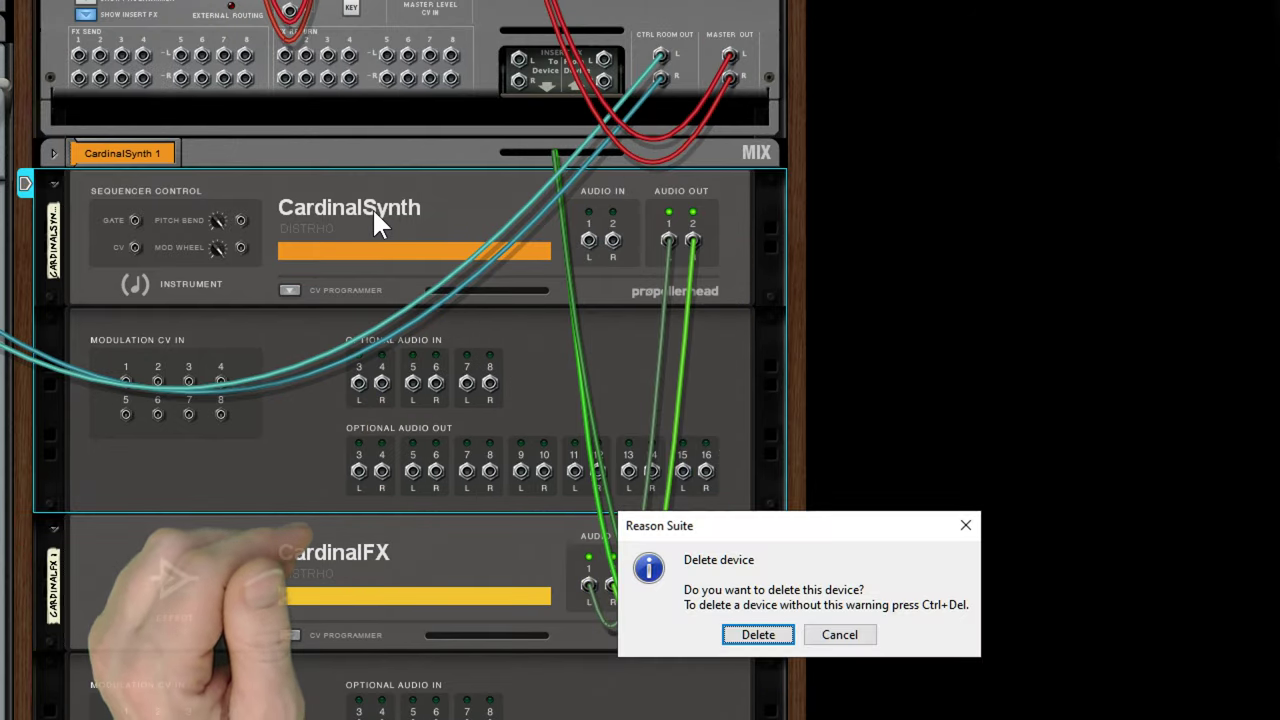
pyautogui.press('Return')
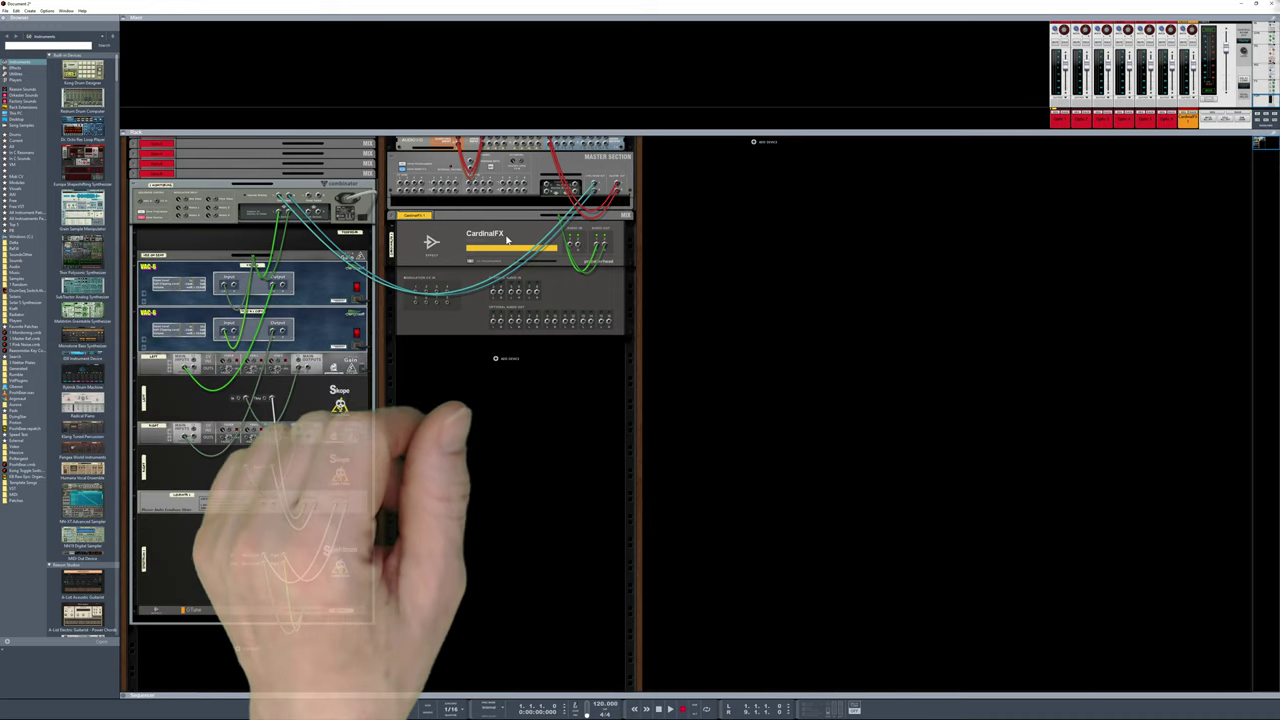
# Select the CardinalFX device, return to the rack's front and list the Players devices in the browser
pyautogui.click(507, 238)
pyautogui.press('Tab')
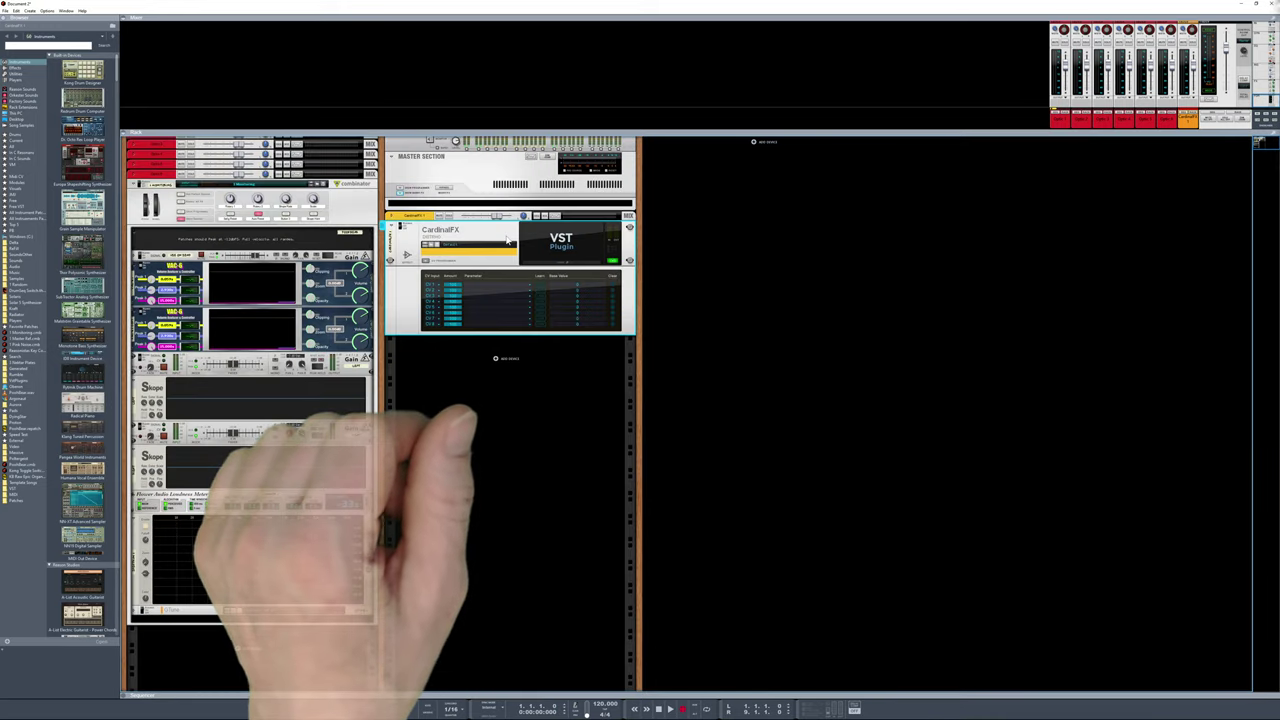
pyautogui.click(18, 80)
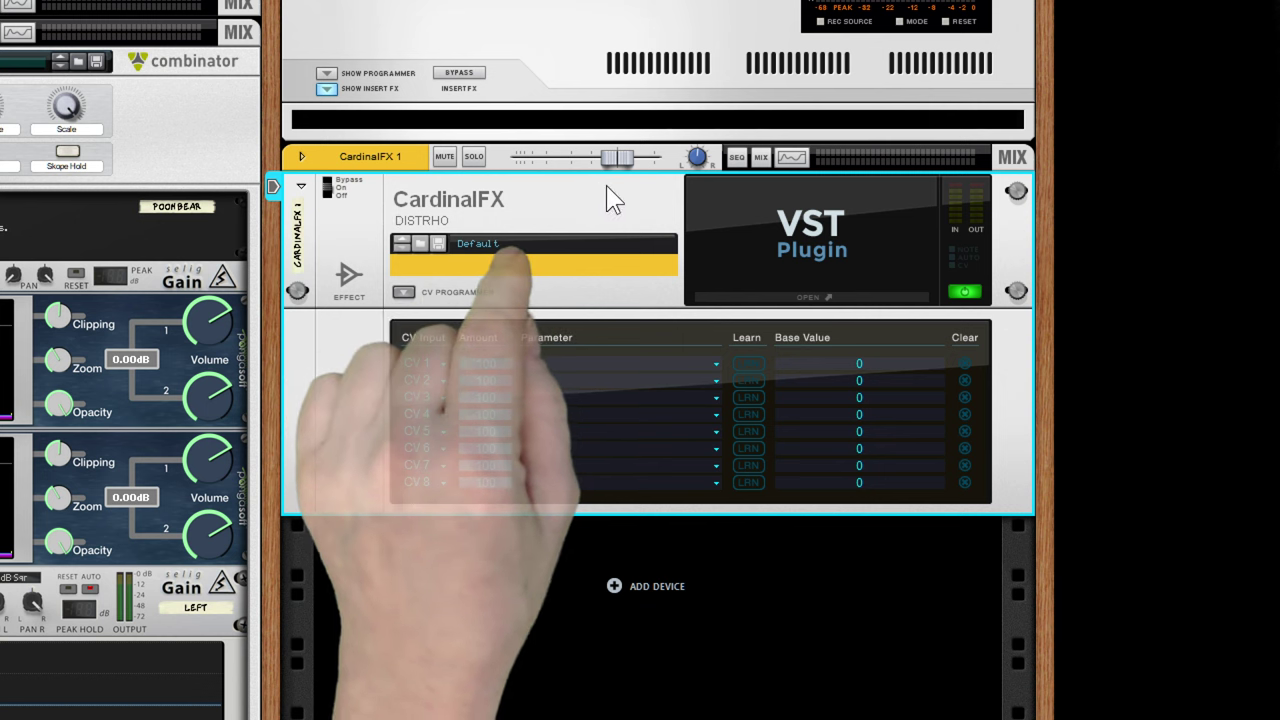
# Combine CardinalFX into a Combinator and enable Receive Notes for CardinalFX in its programmer
pyautogui.rightClick(582, 203)
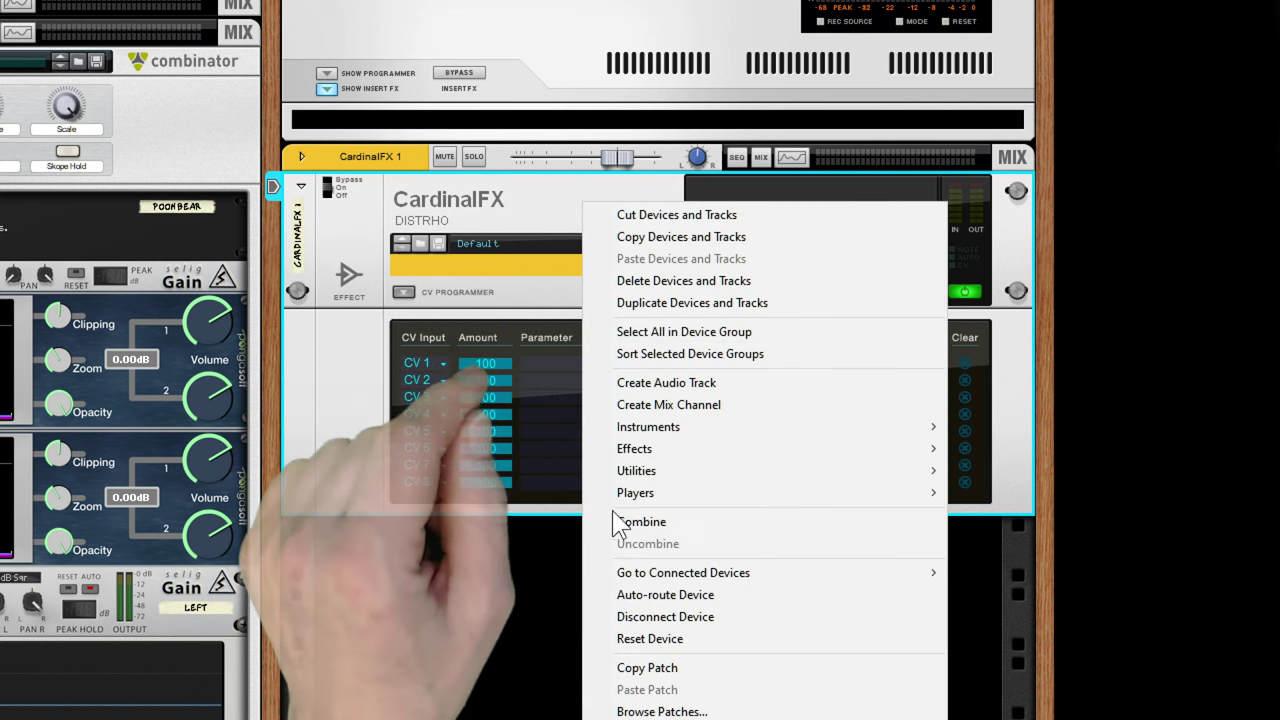
pyautogui.click(627, 522)
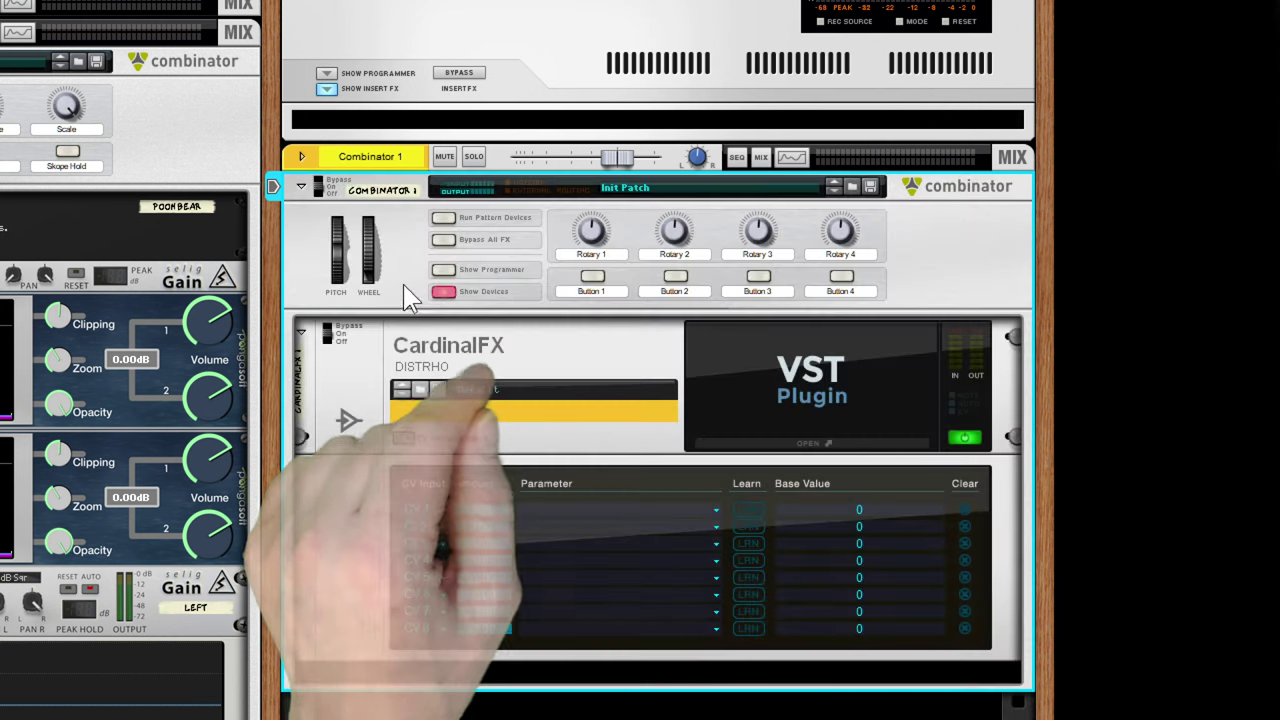
pyautogui.click(443, 270)
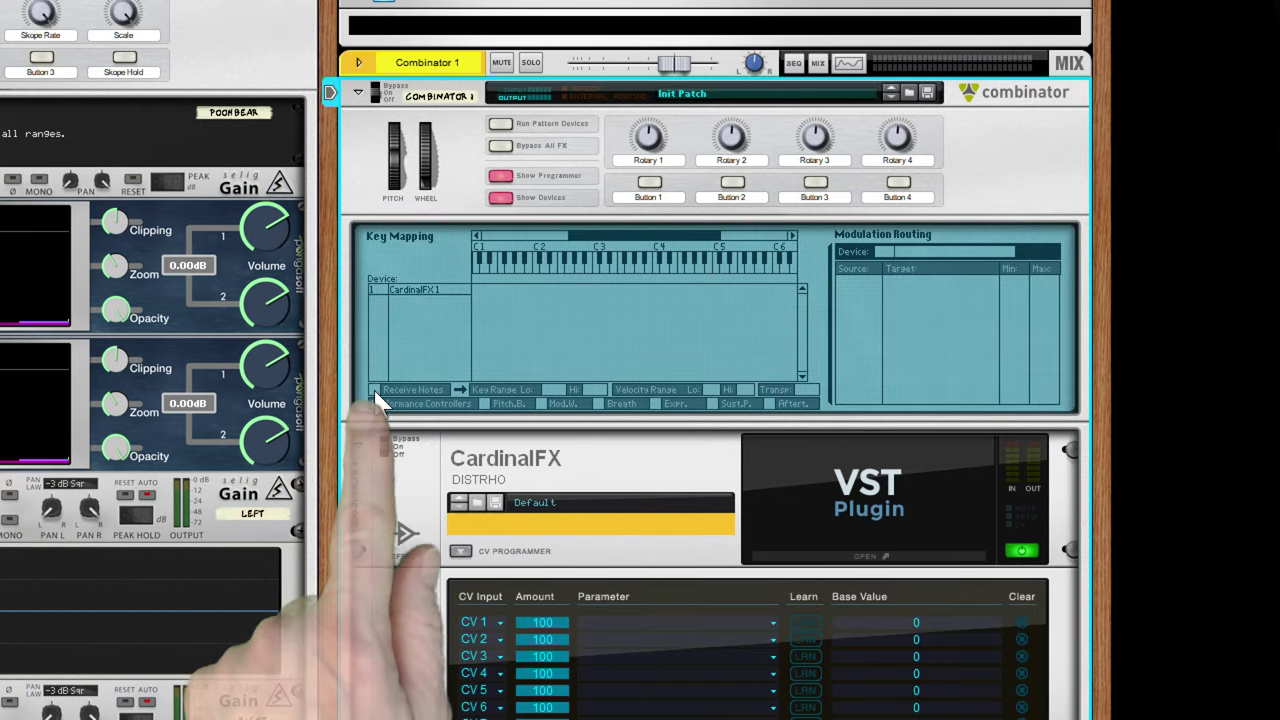
pyautogui.click(419, 288)
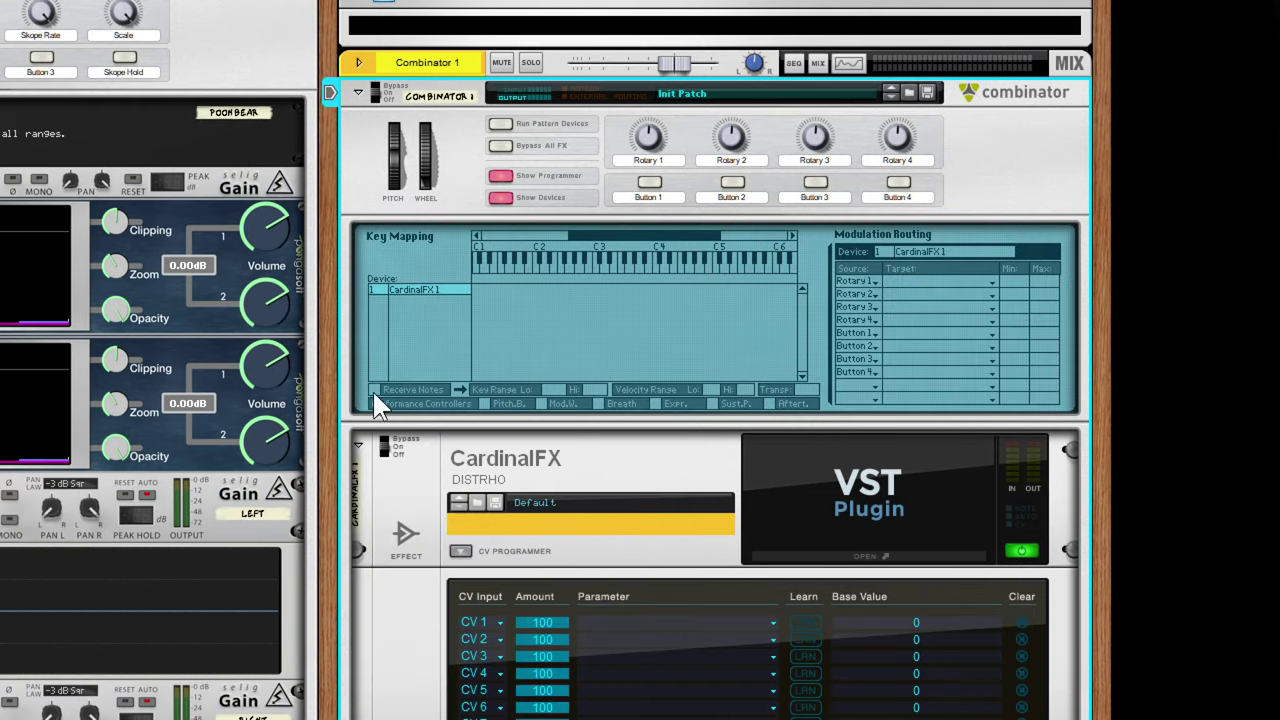
pyautogui.click(374, 389)
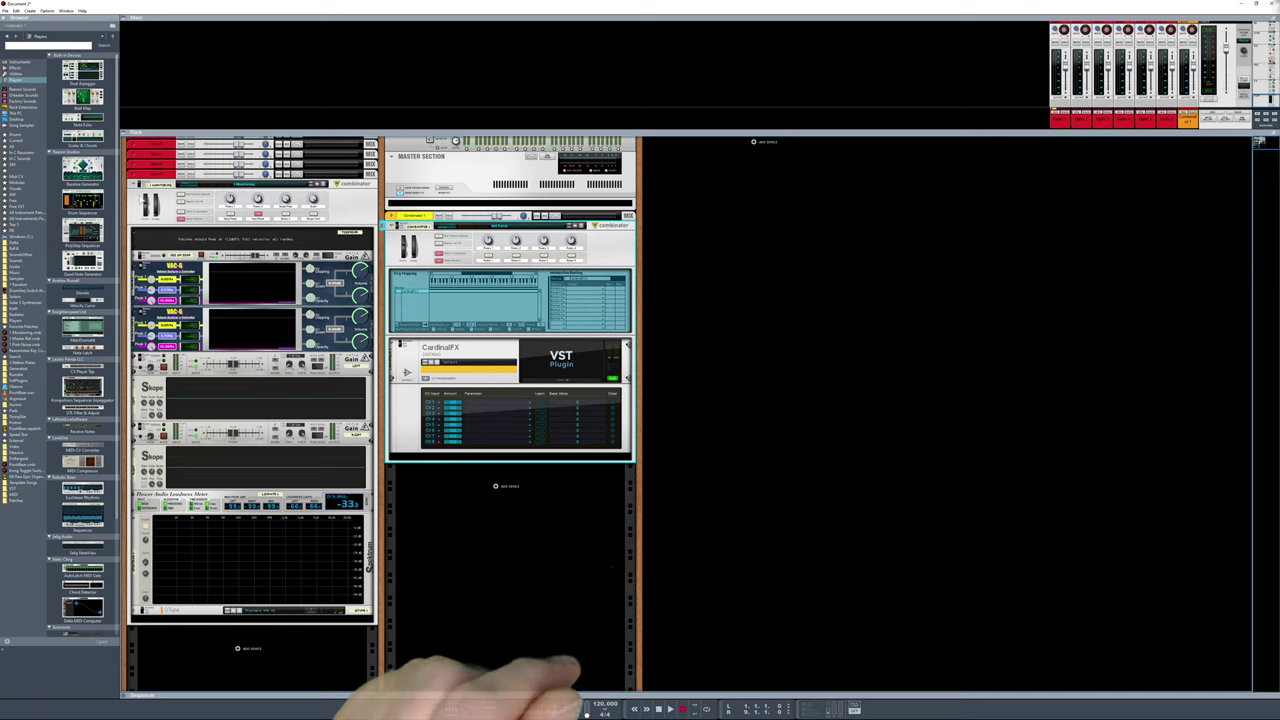
# Add the Dual Arpeggio player above the Combinator that holds CardinalFX
pyautogui.moveTo(90, 78); pyautogui.dragTo(320, 173)
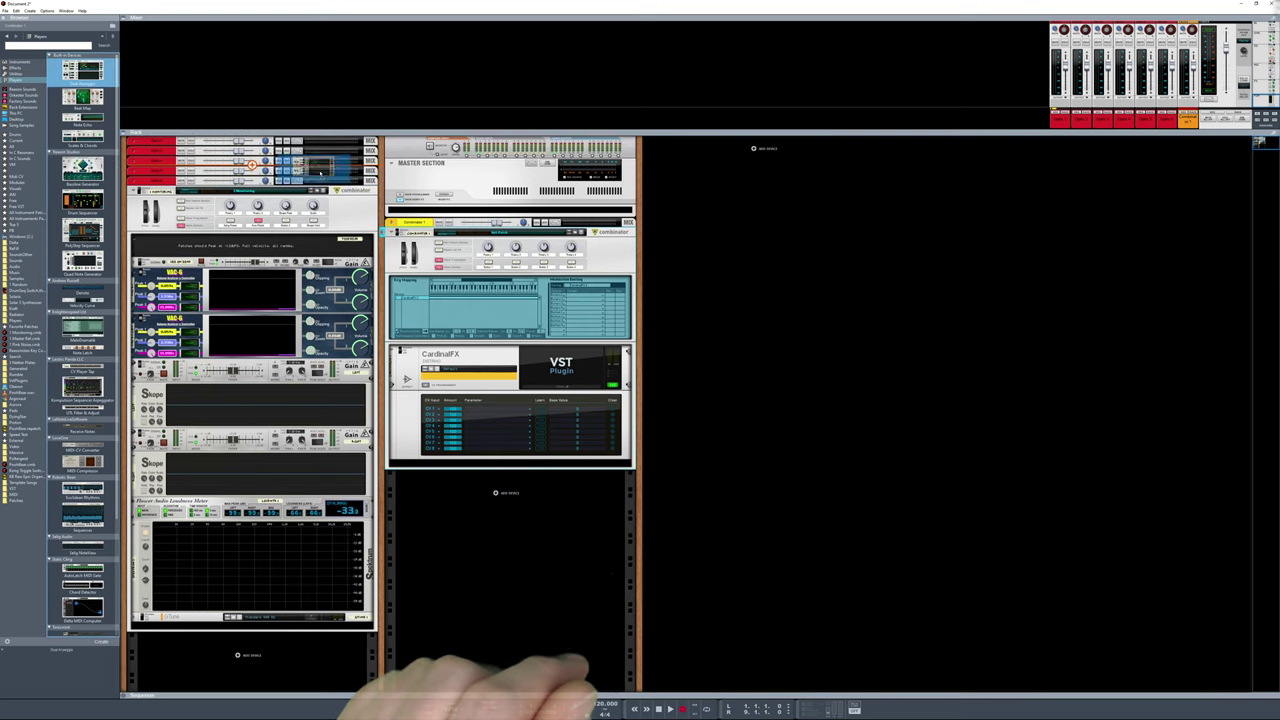
pyautogui.moveTo(510, 227); pyautogui.dragTo(510, 228)
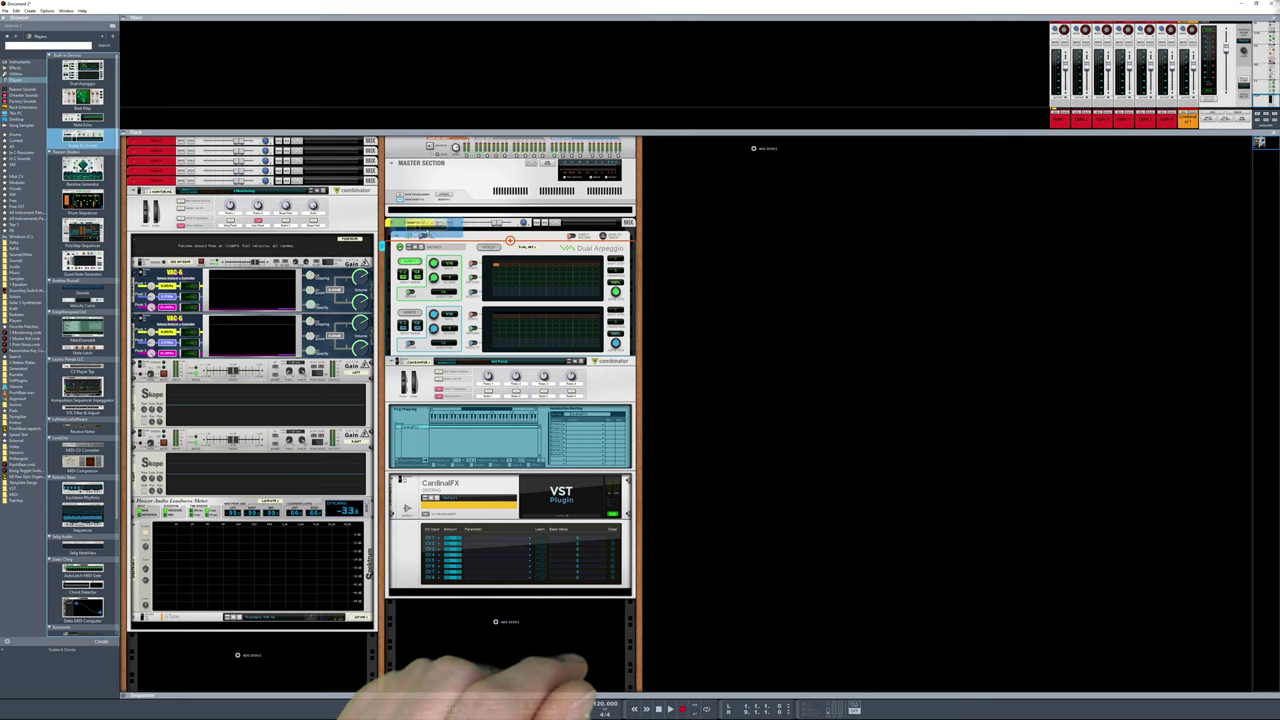
# Add the Scales & Chords player above Dual Arpeggio and enable Open Chords, Oct Up and Oct Down
pyautogui.moveTo(510, 241); pyautogui.dragTo(510, 241)
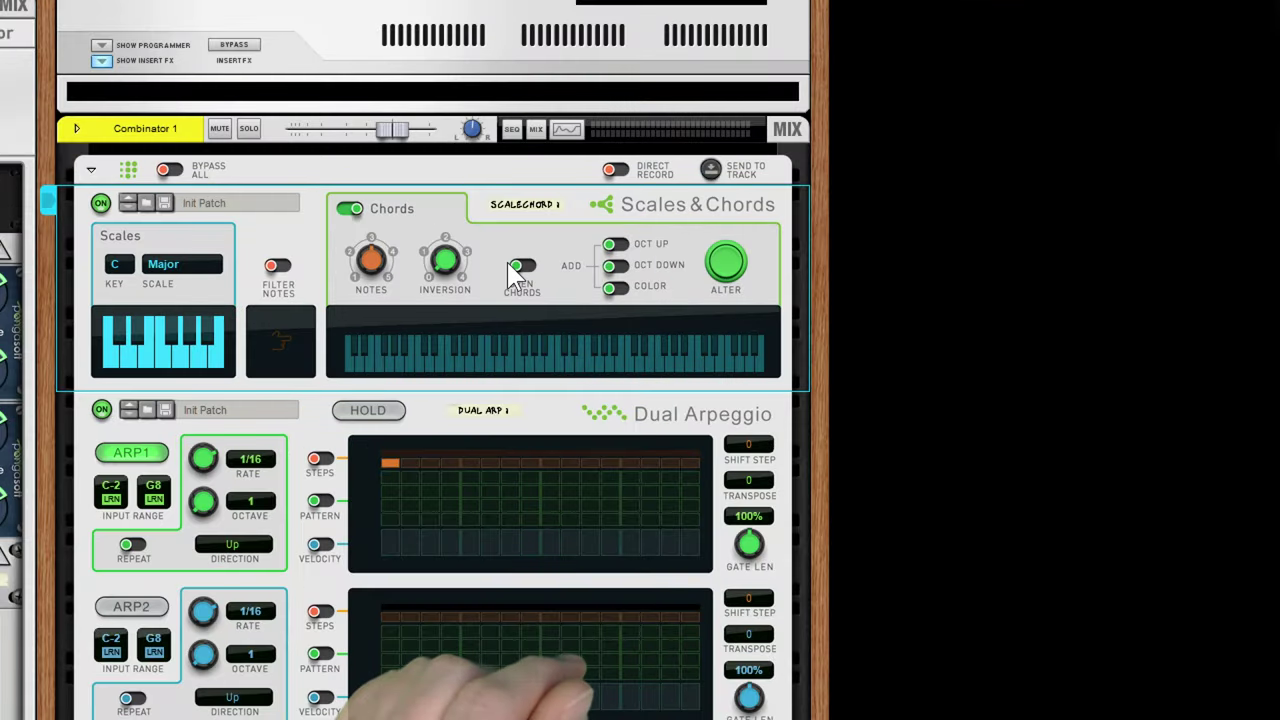
pyautogui.click(541, 265)
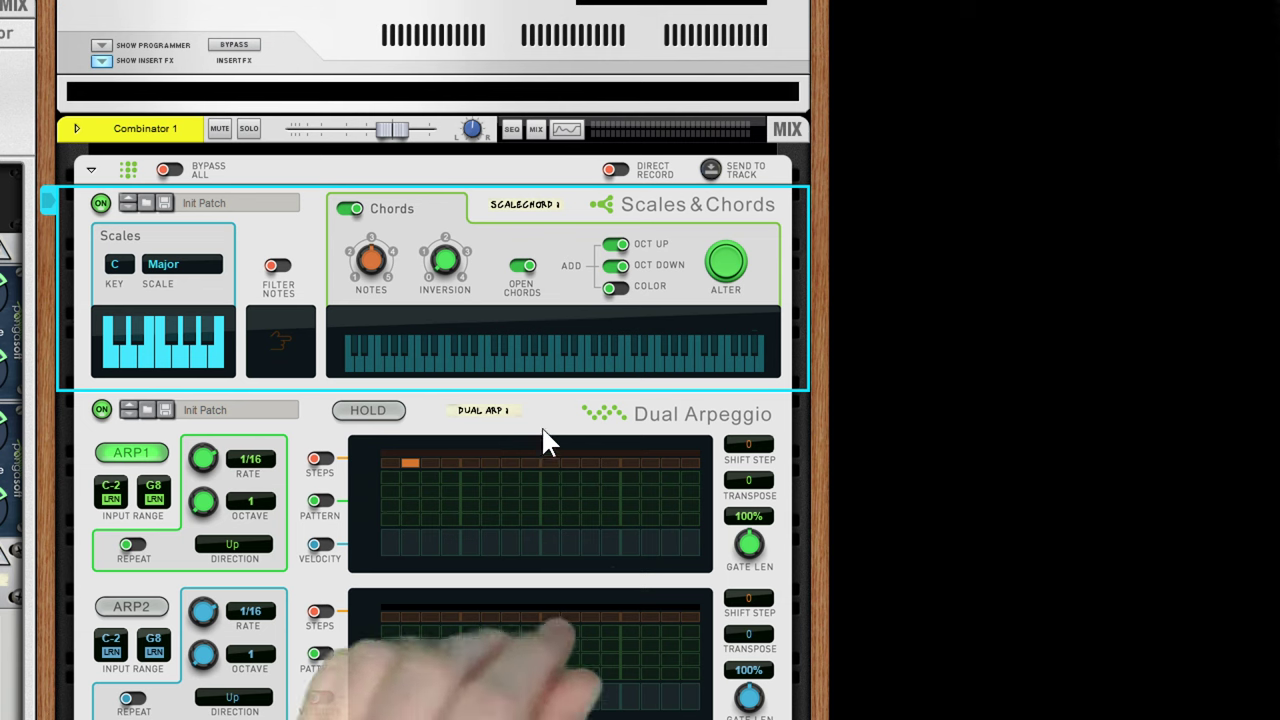
pyautogui.scroll(-3, 537, 445)
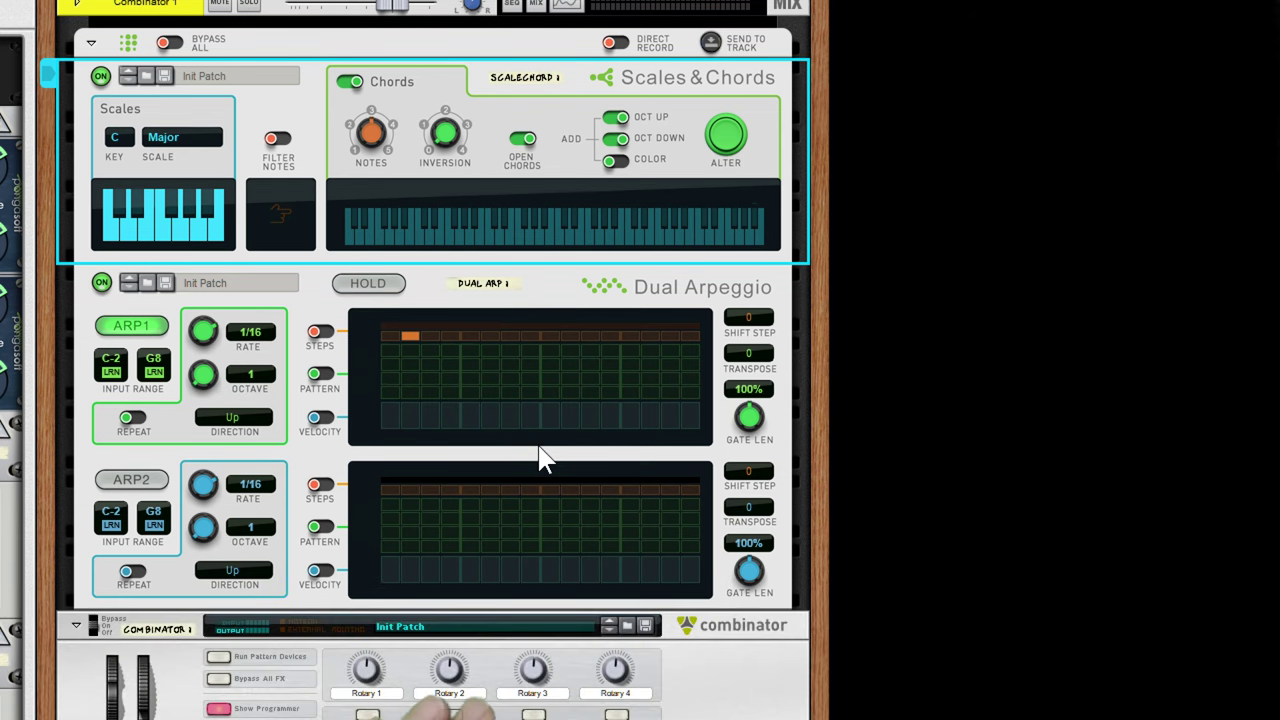
# Open the CardinalFX plugin window, enlarge it and increase its zoom so that the four Cardinal host modules are readable
pyautogui.scroll(-12, 562, 548)
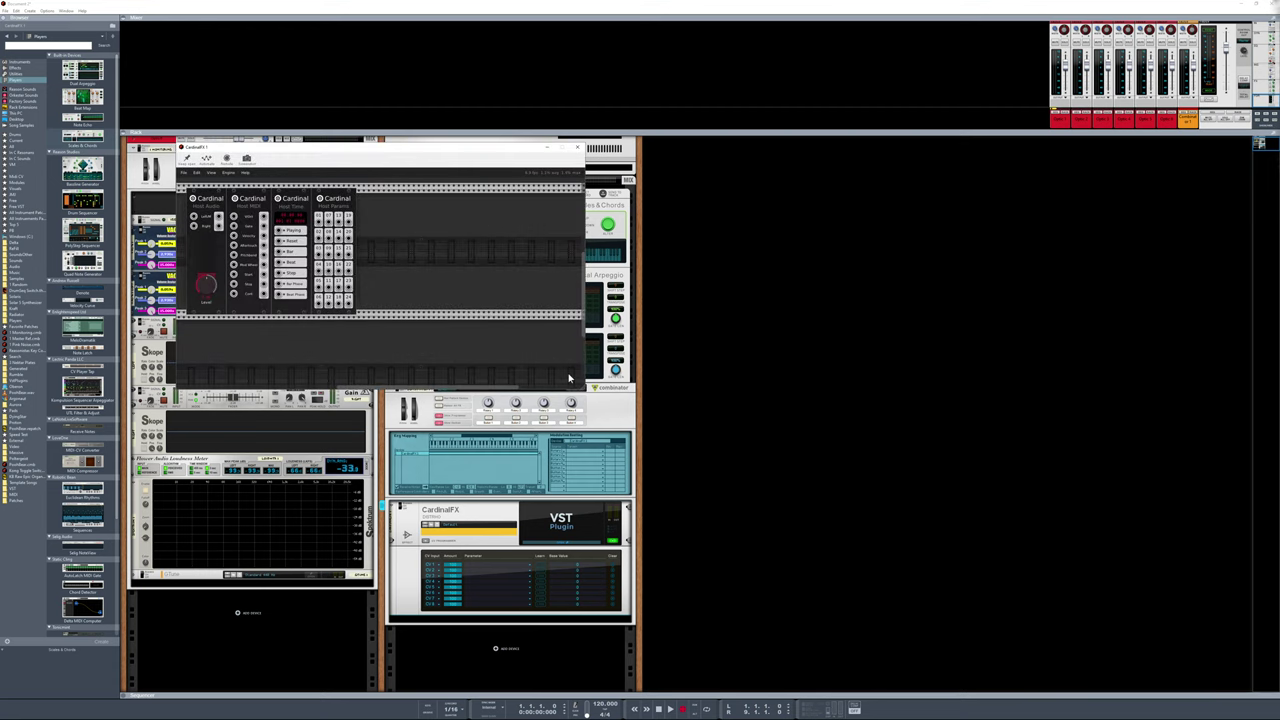
pyautogui.moveTo(583, 387); pyautogui.dragTo(895, 620)
pyautogui.moveTo(900, 661); pyautogui.dragTo(889, 661)
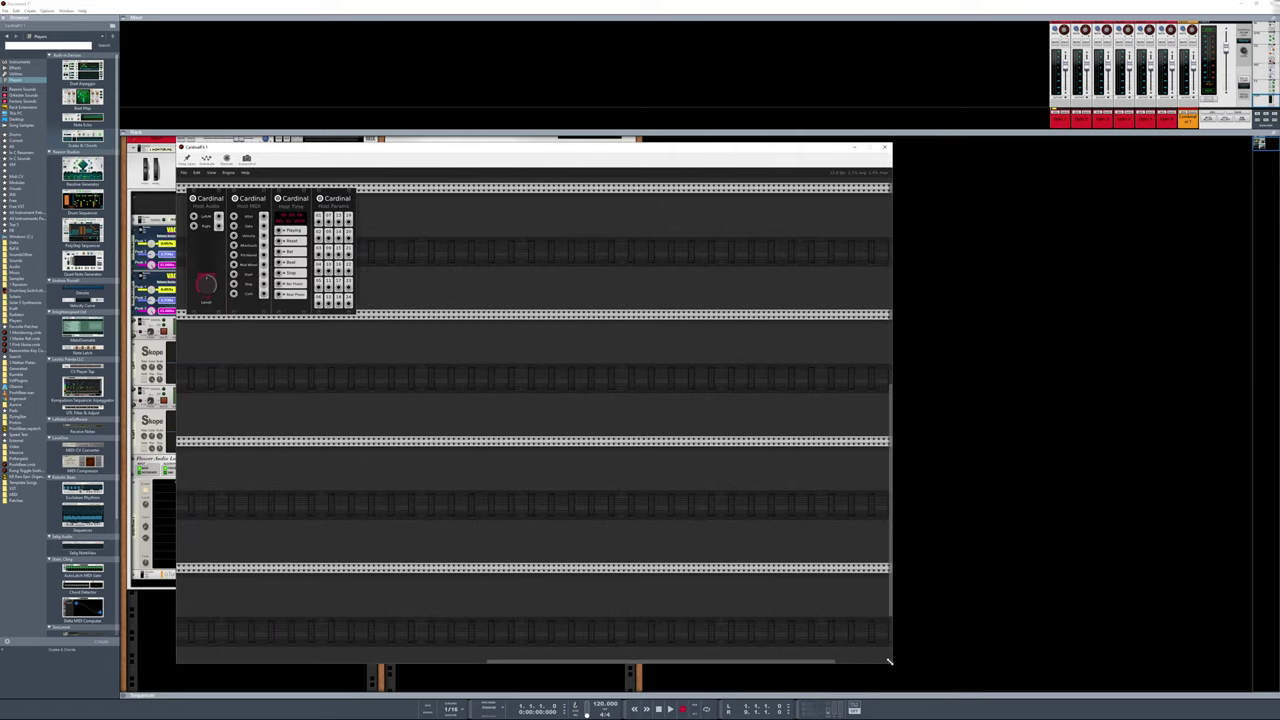
pyautogui.click(210, 174)
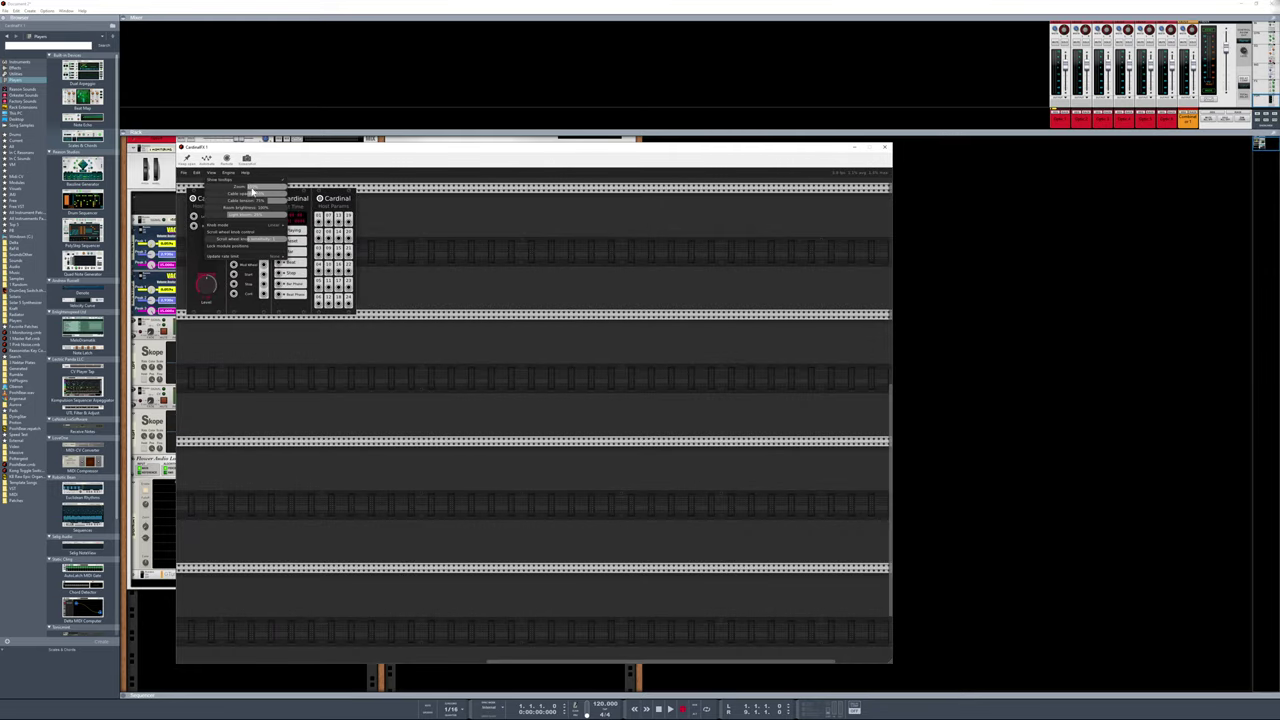
pyautogui.moveTo(257, 190); pyautogui.dragTo(330, 197)
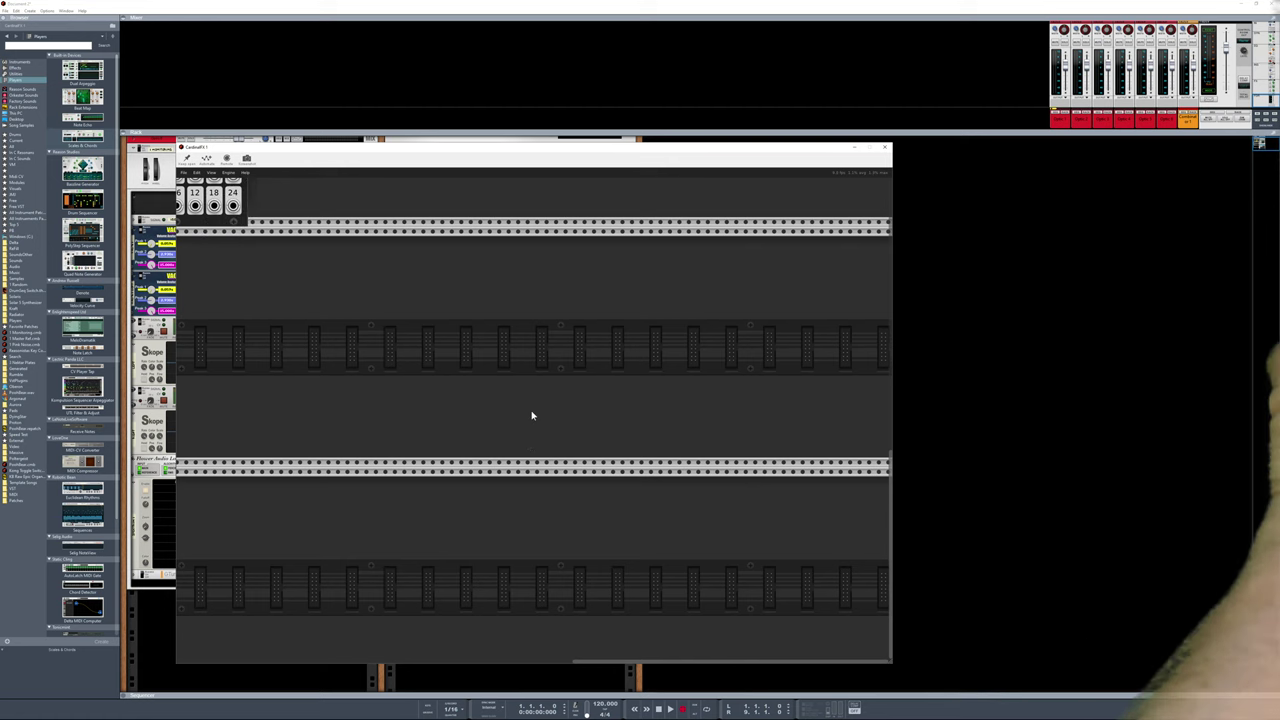
pyautogui.scroll(1, 575, 442)
pyautogui.scroll(5, 575, 442)
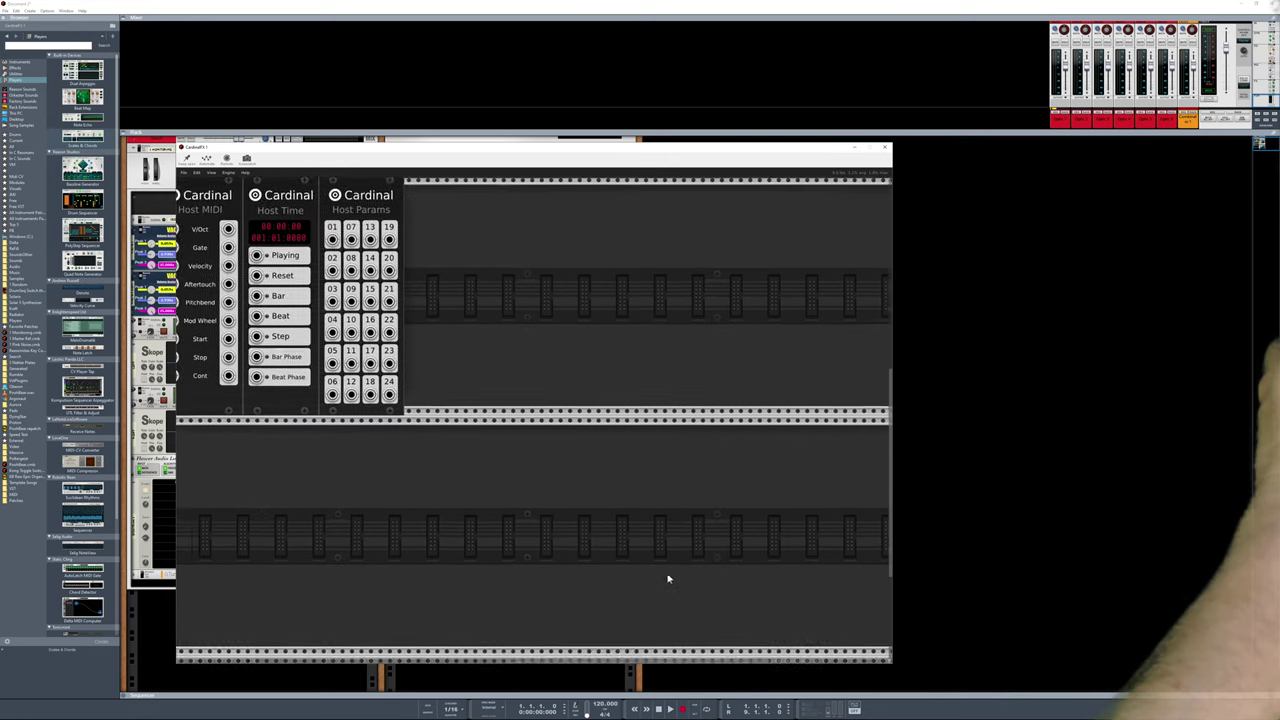
pyautogui.scroll(2, 629, 440)
pyautogui.scroll(-2, 667, 428)
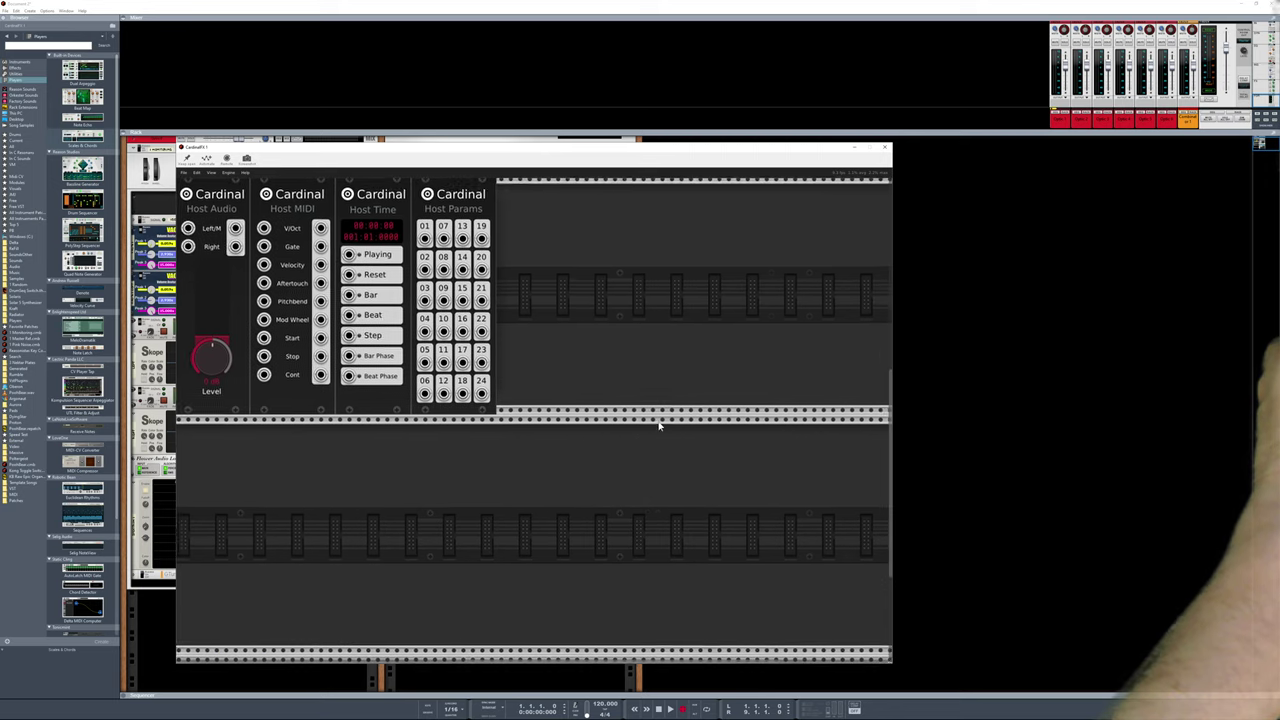
pyautogui.scroll(1, 667, 428)
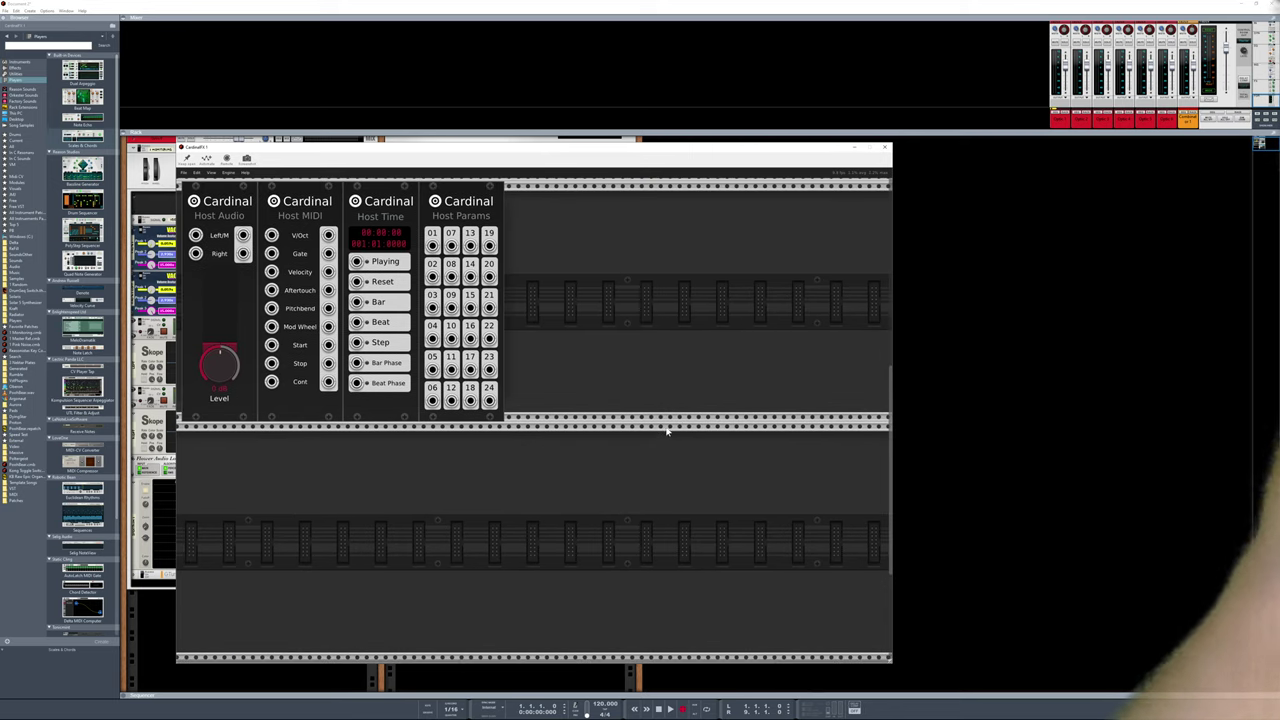
# Set the CardinalFX module browser's zoom to 100% and add the Bogaudio LFO module to the first row
pyautogui.rightClick(653, 318)
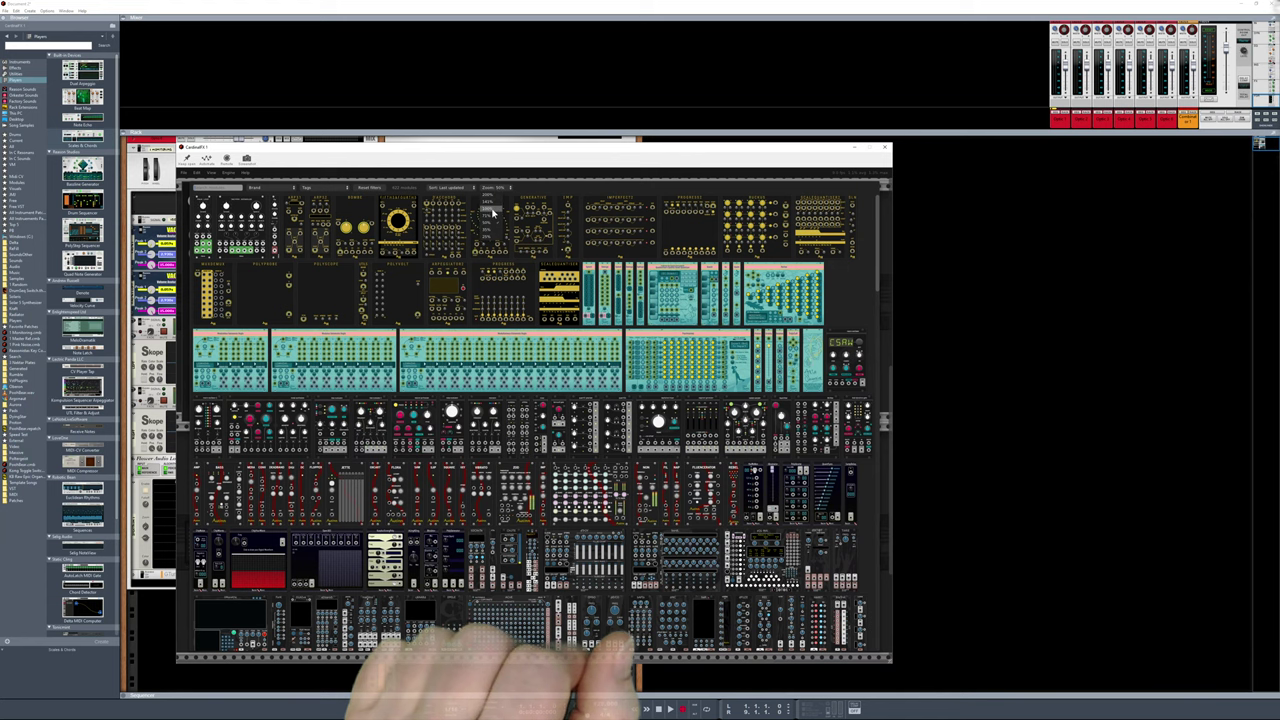
pyautogui.click(493, 213)
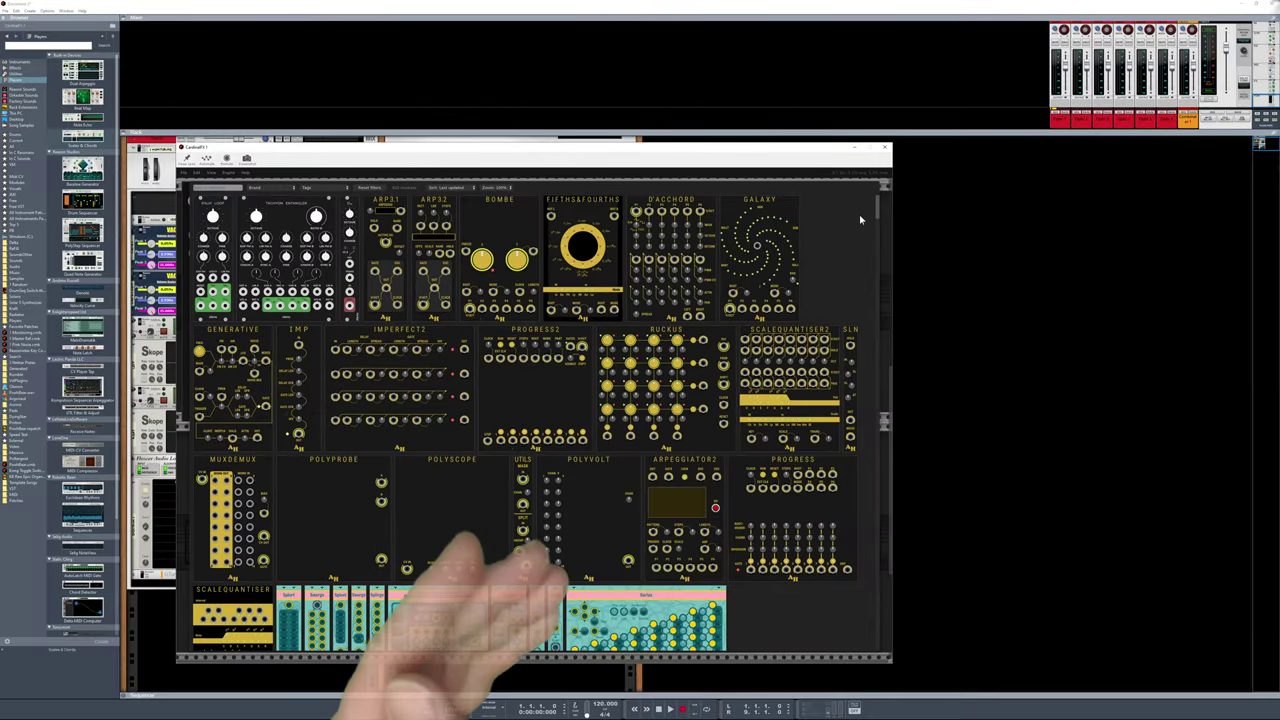
pyautogui.moveTo(878, 212); pyautogui.dragTo(885, 422)
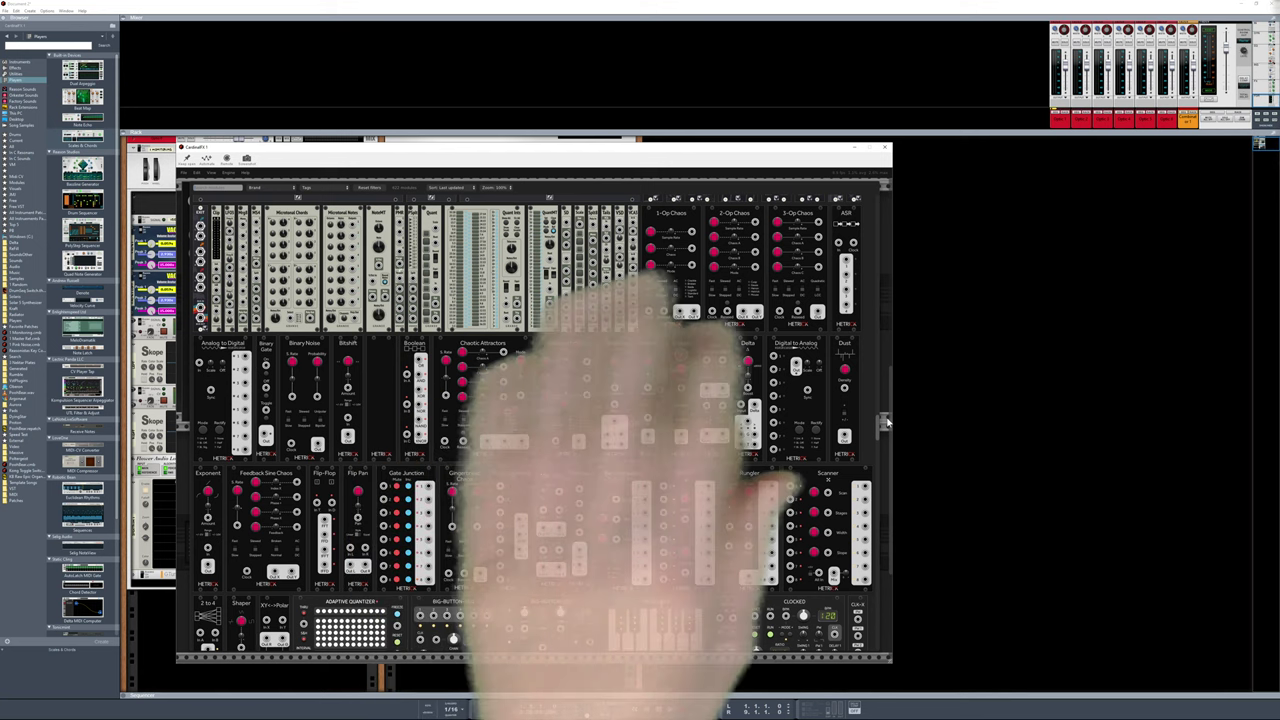
pyautogui.moveTo(885, 422); pyautogui.dragTo(875, 331)
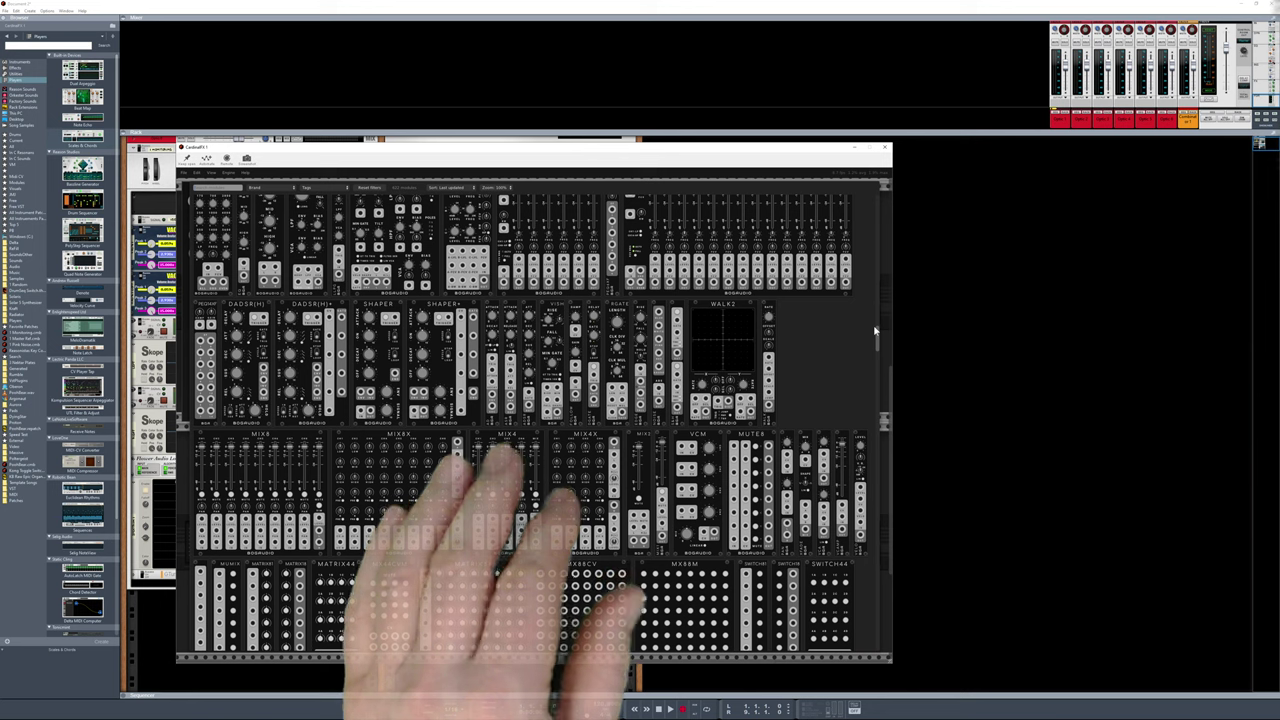
pyautogui.moveTo(874, 331); pyautogui.dragTo(874, 318)
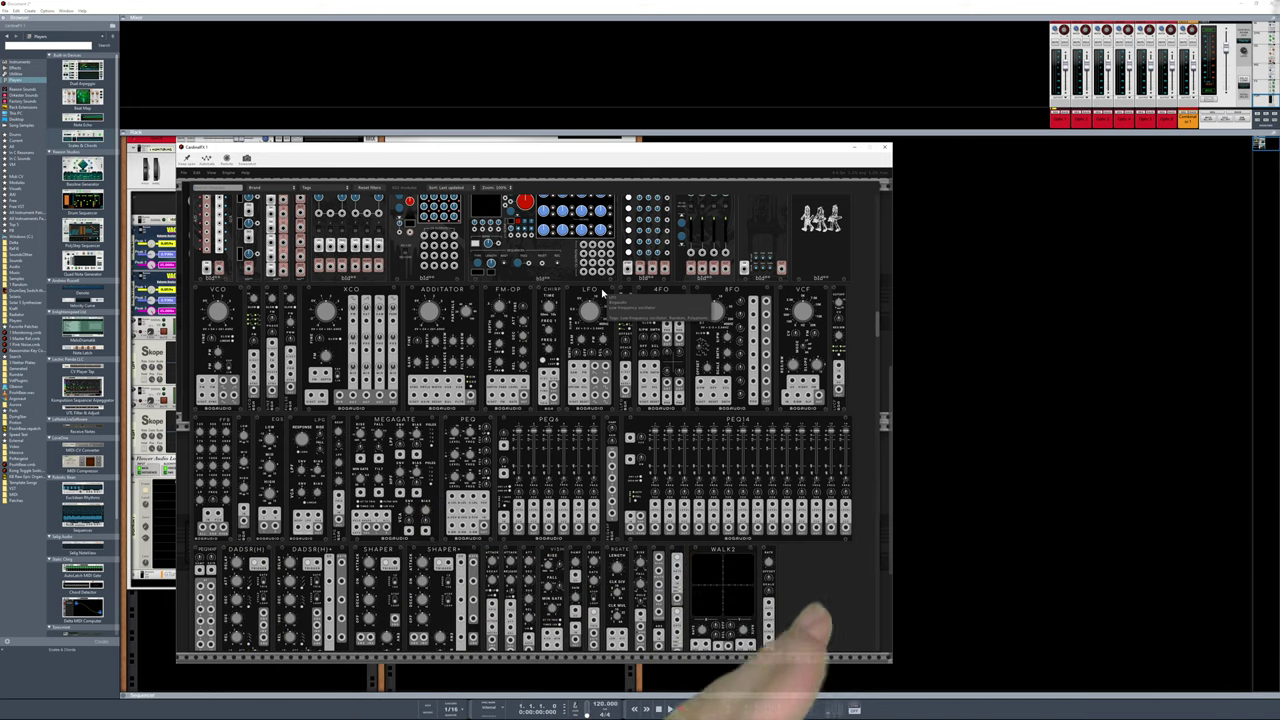
pyautogui.click(602, 292)
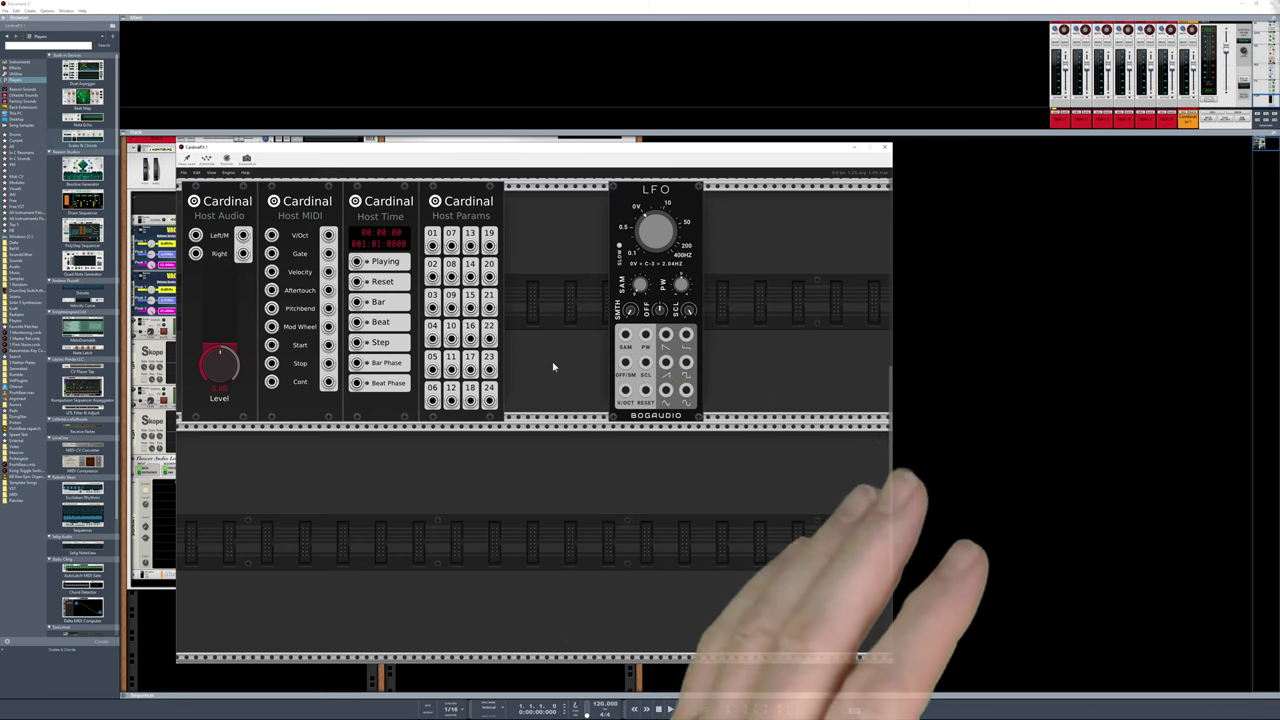
# Filter the module browser by the Bogaudio brand and add the VCF module between Host Params and the LFO
pyautogui.rightClick(553, 367)
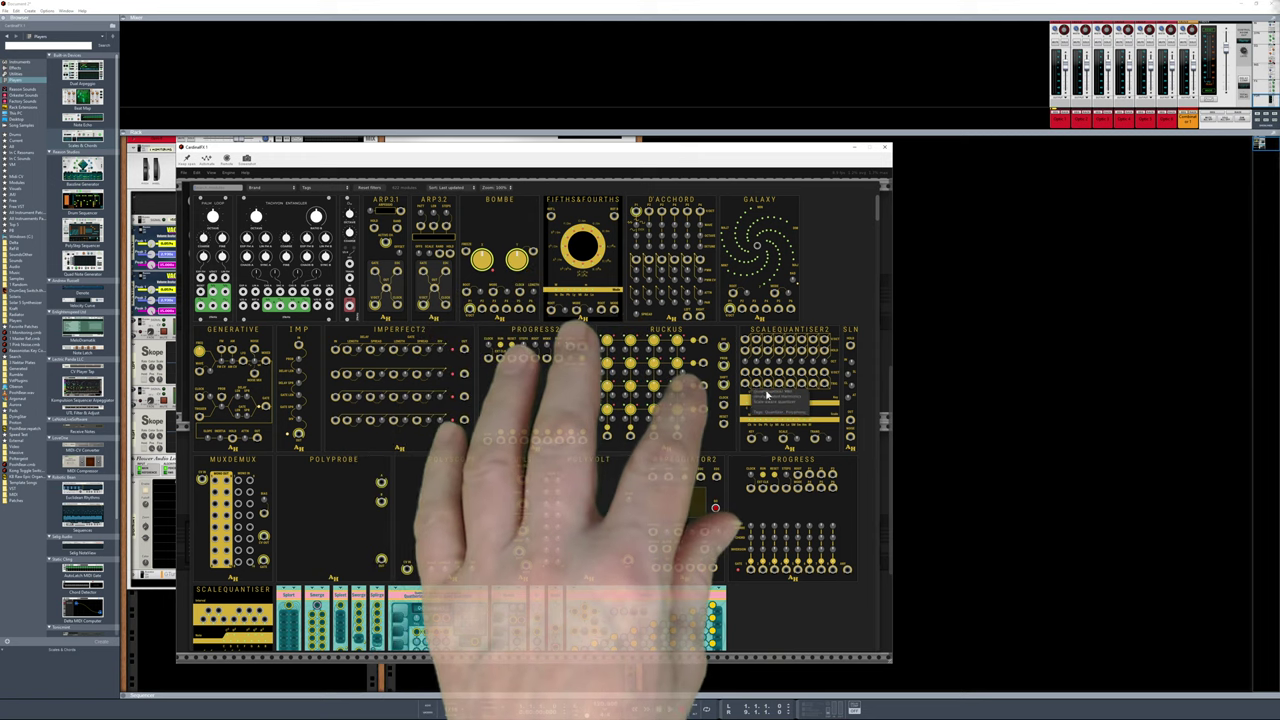
pyautogui.moveTo(875, 210); pyautogui.dragTo(876, 345)
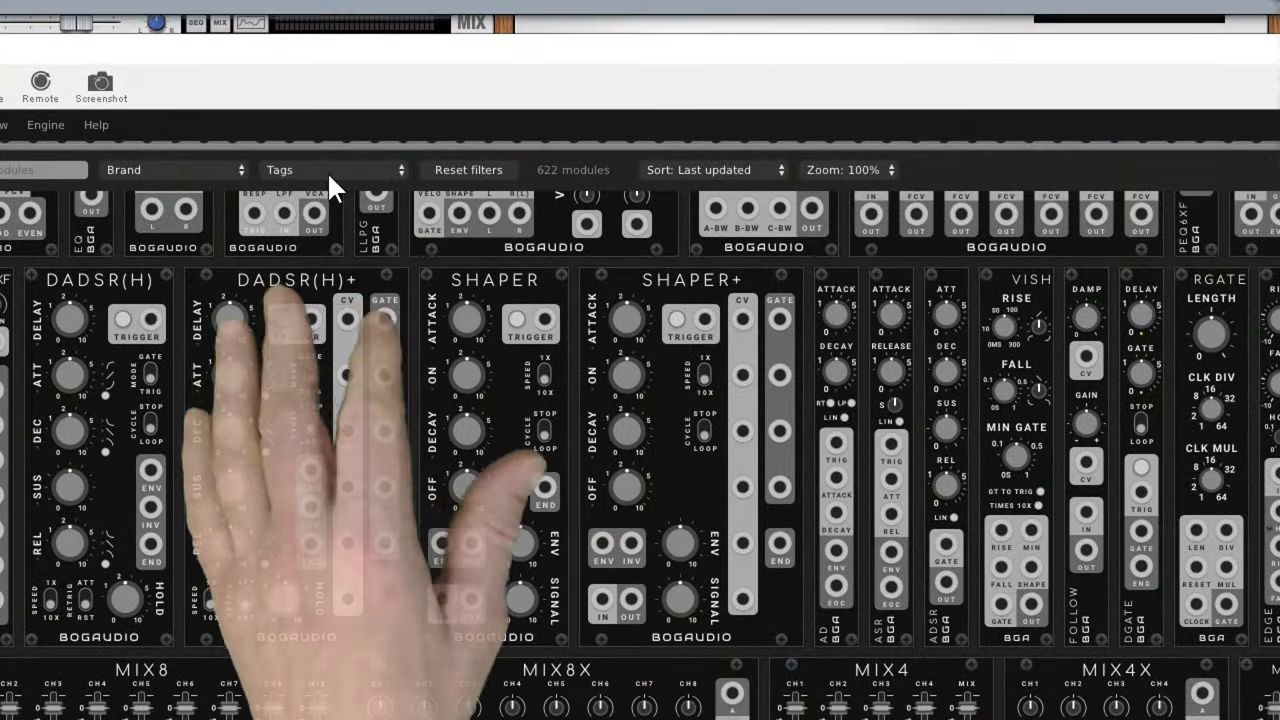
pyautogui.click(330, 172)
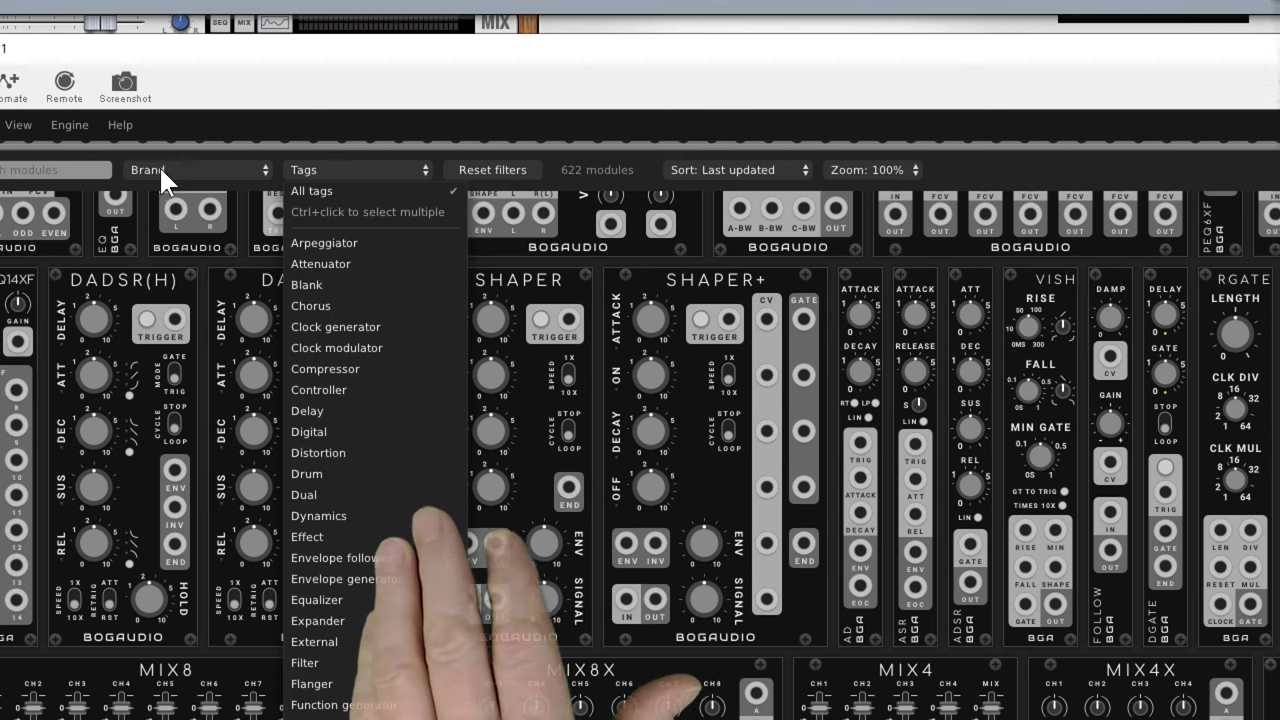
pyautogui.click(203, 170)
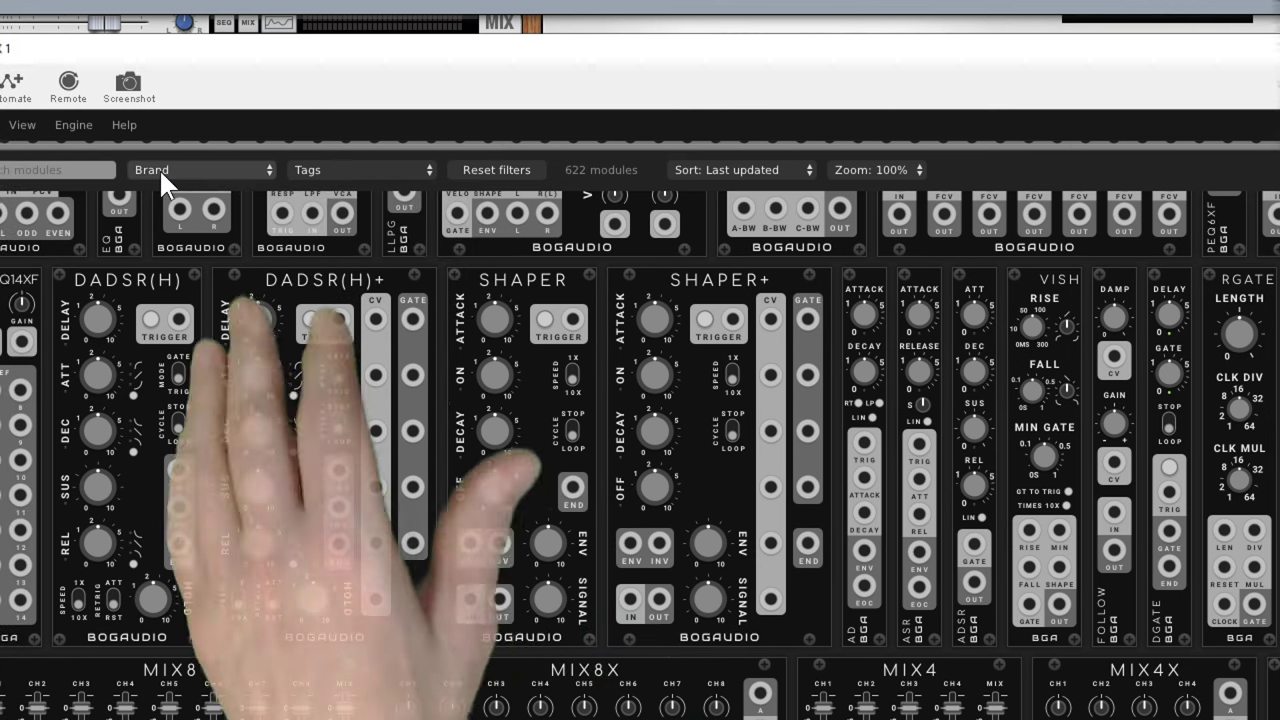
pyautogui.click(159, 170)
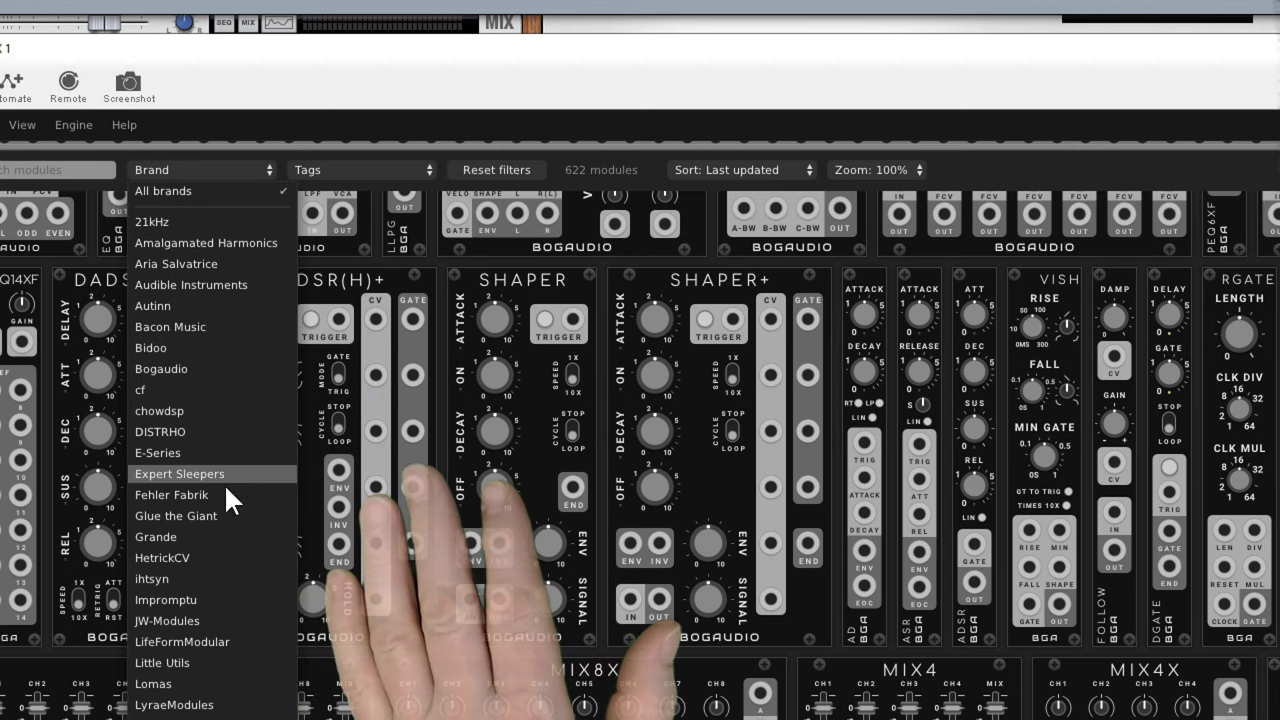
pyautogui.click(183, 368)
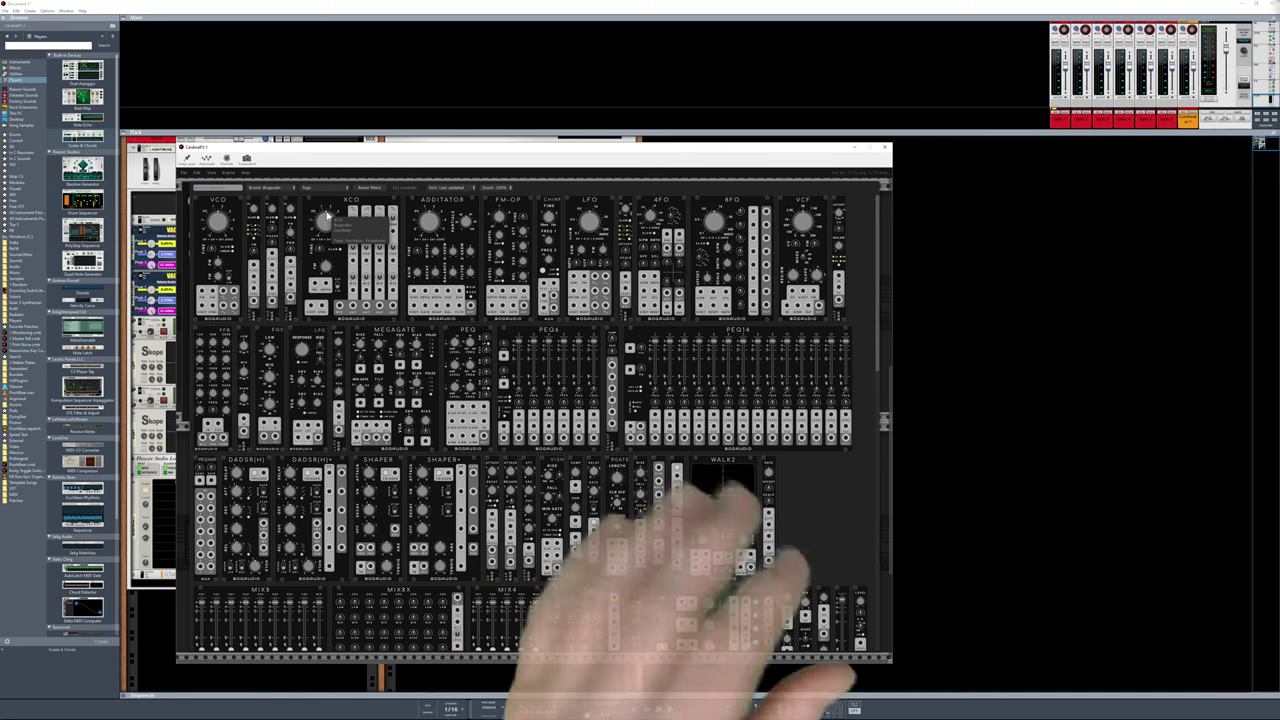
pyautogui.click(785, 205)
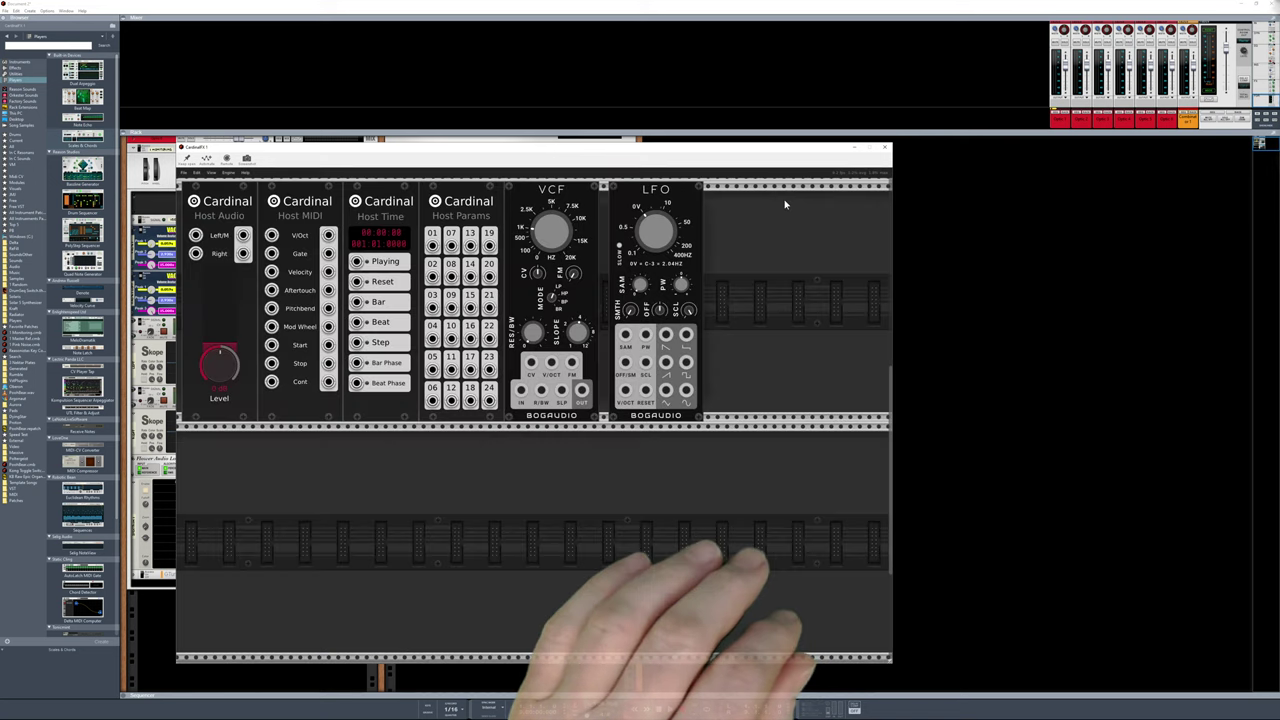
# Sort the Bogaudio modules by module name and add the VCO module beside the LFO
pyautogui.rightClick(737, 306)
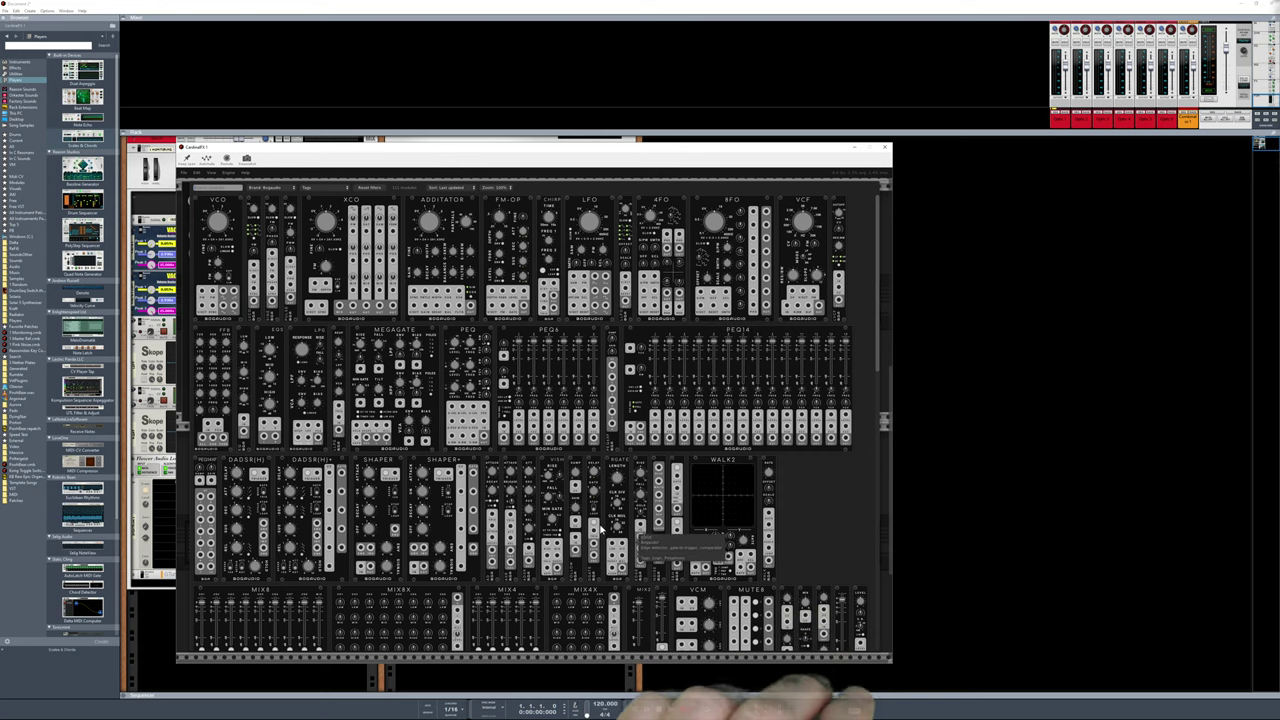
pyautogui.scroll(-1, 600, 528)
pyautogui.scroll(-1, 598, 528)
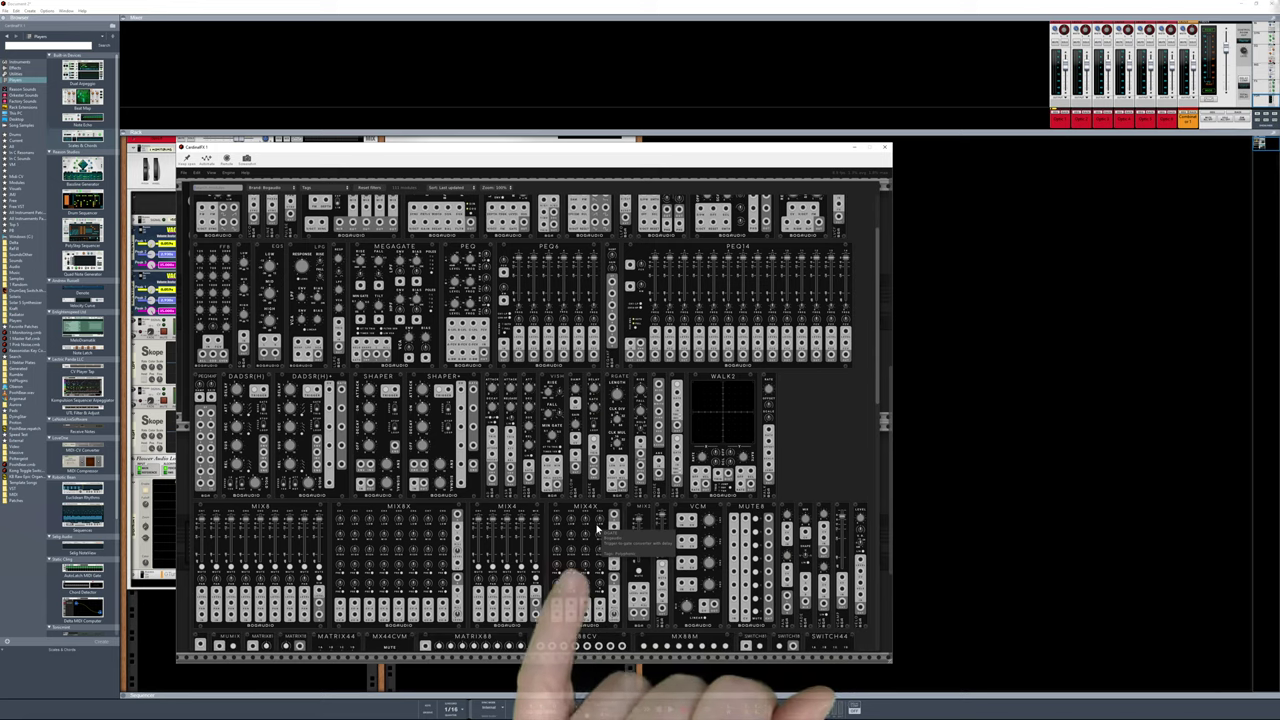
pyautogui.scroll(2, 597, 529)
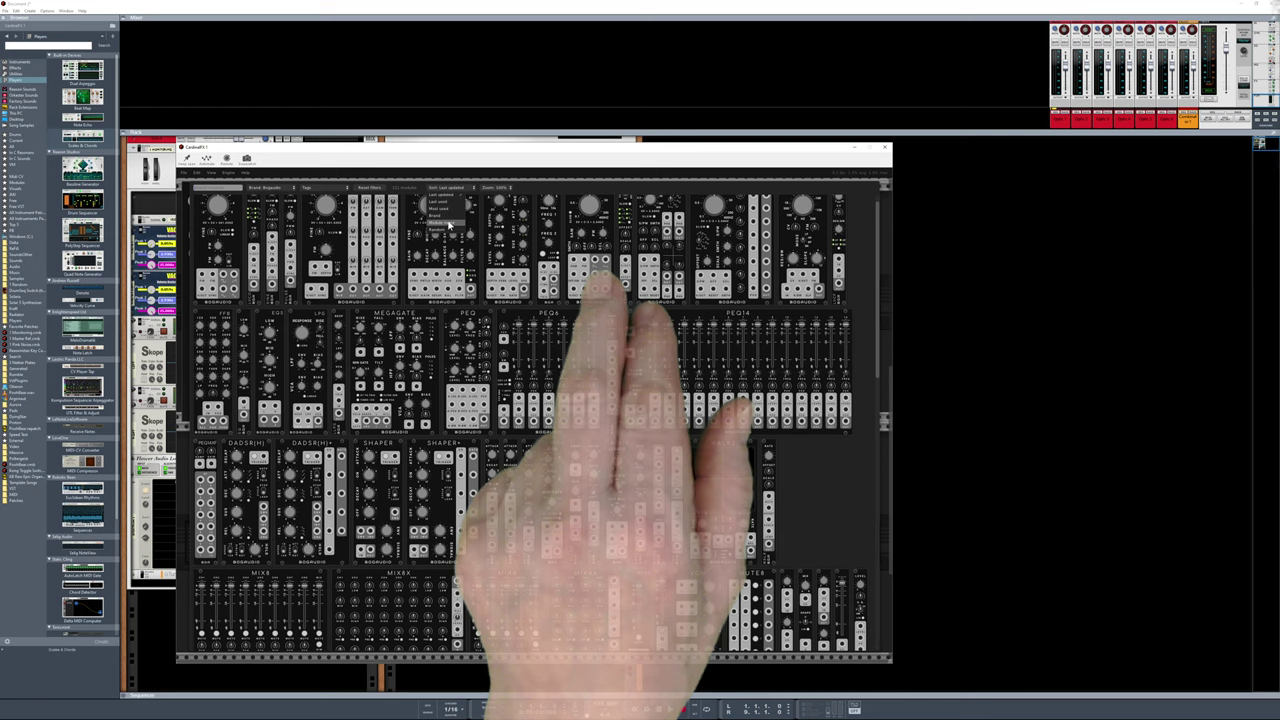
pyautogui.click(449, 225)
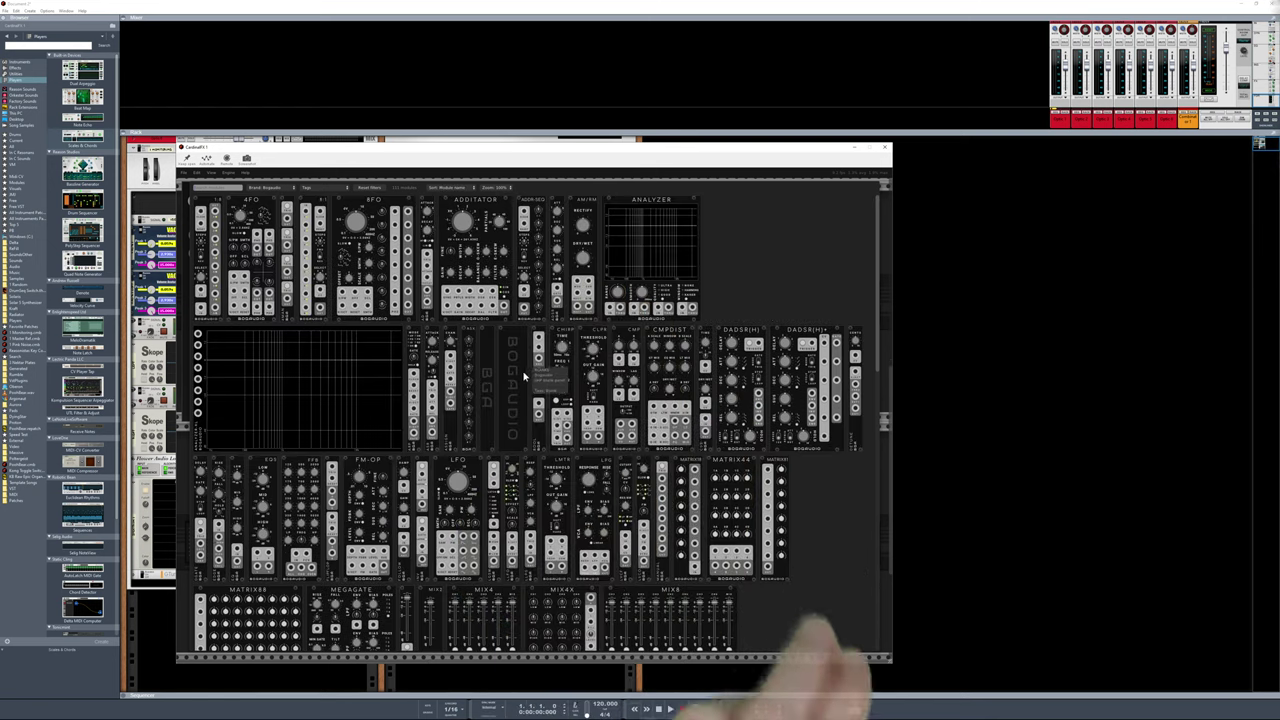
pyautogui.scroll(-4, 576, 406)
pyautogui.scroll(-8, 576, 406)
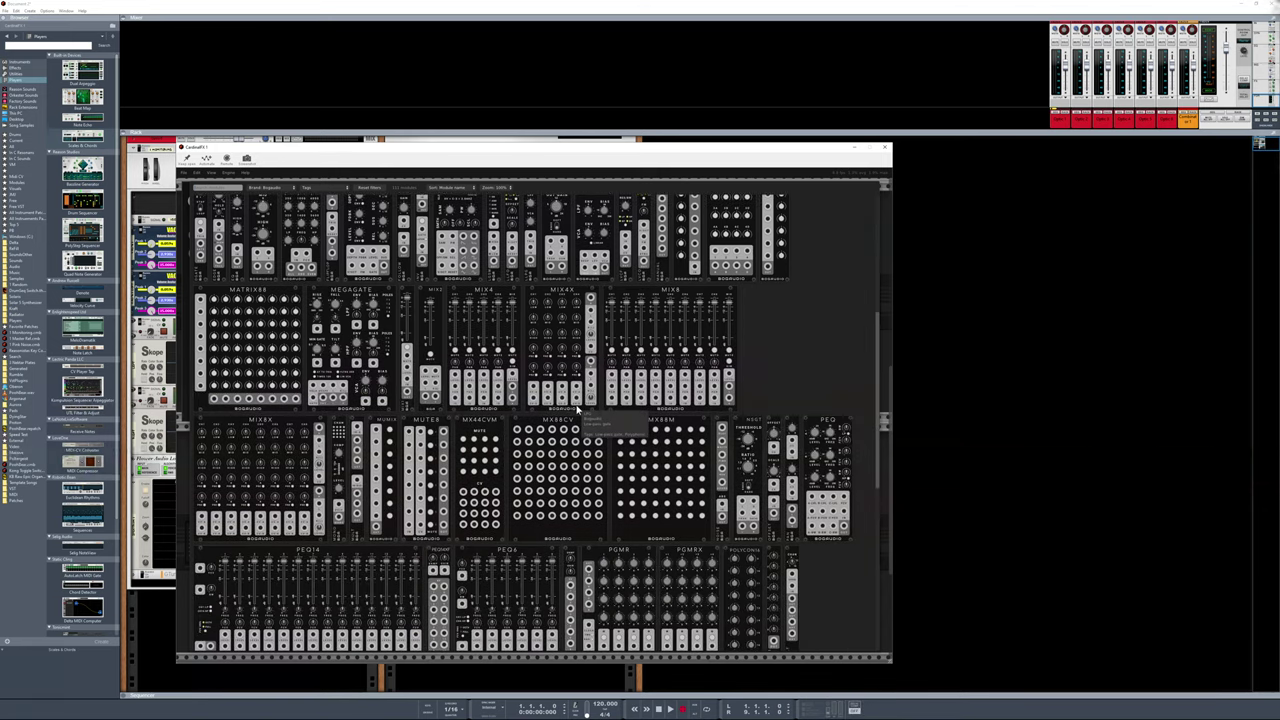
pyautogui.scroll(-8, 576, 410)
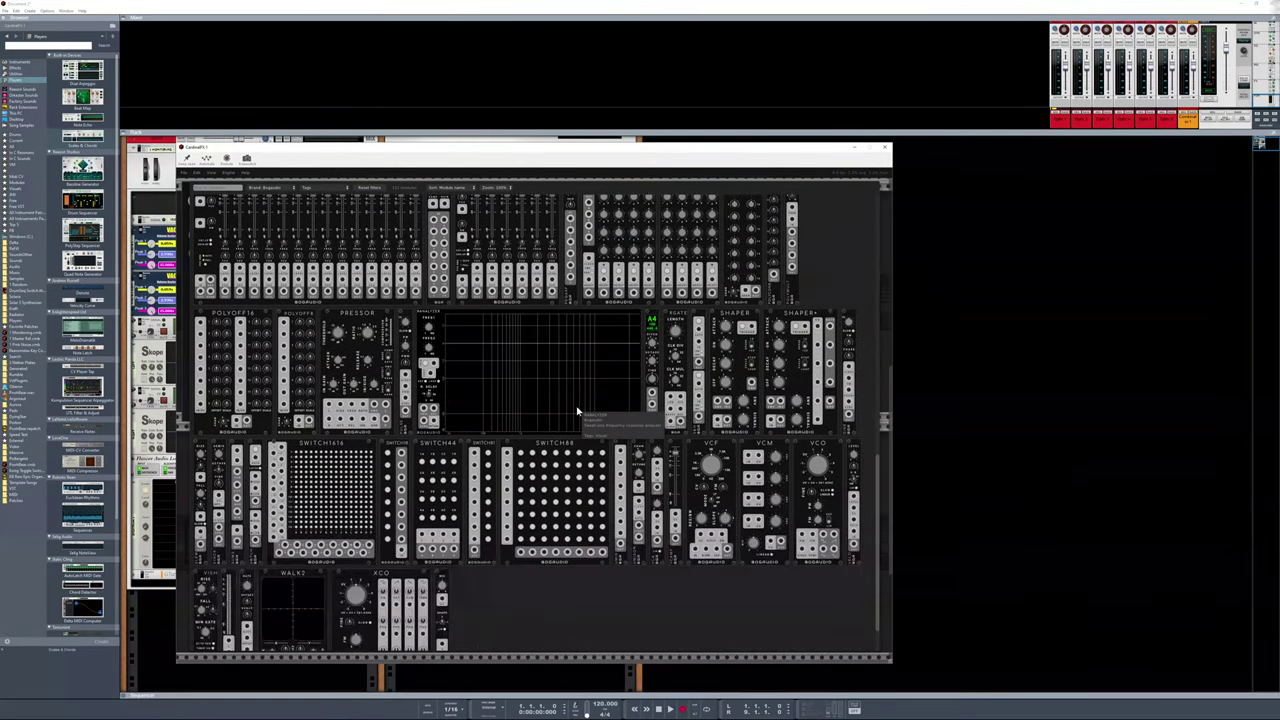
pyautogui.scroll(-2, 576, 410)
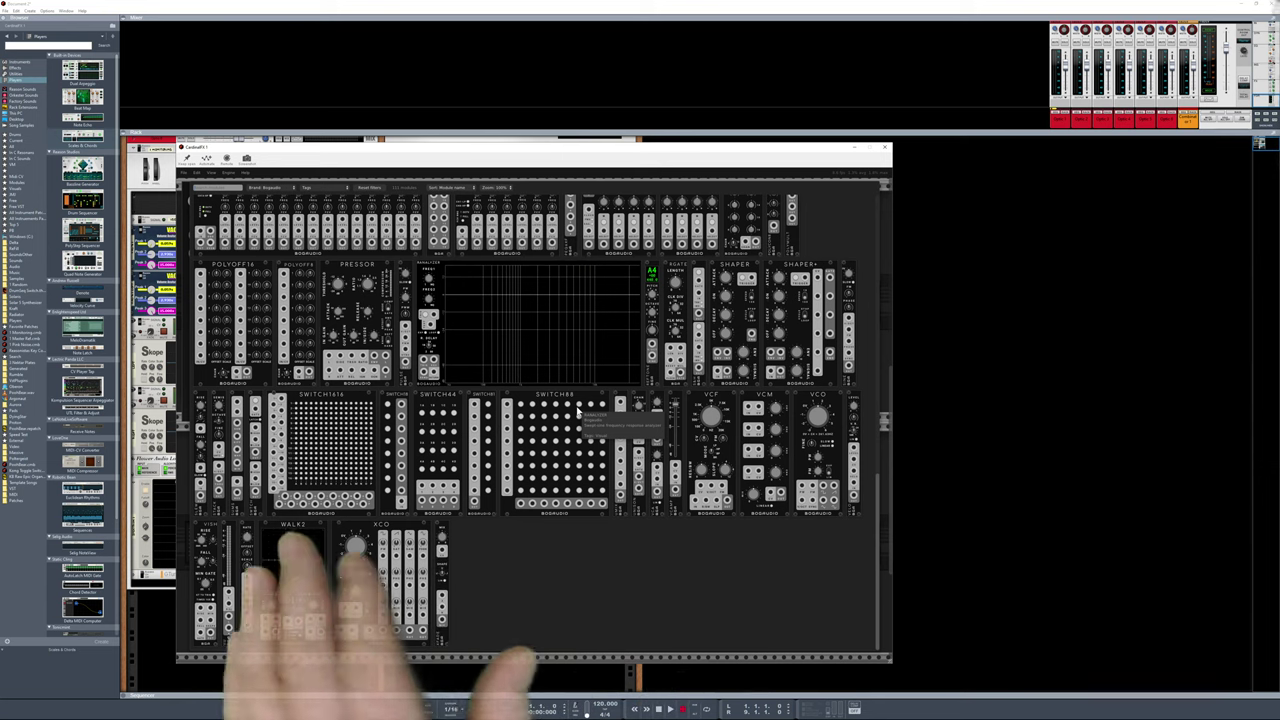
pyautogui.click(803, 400)
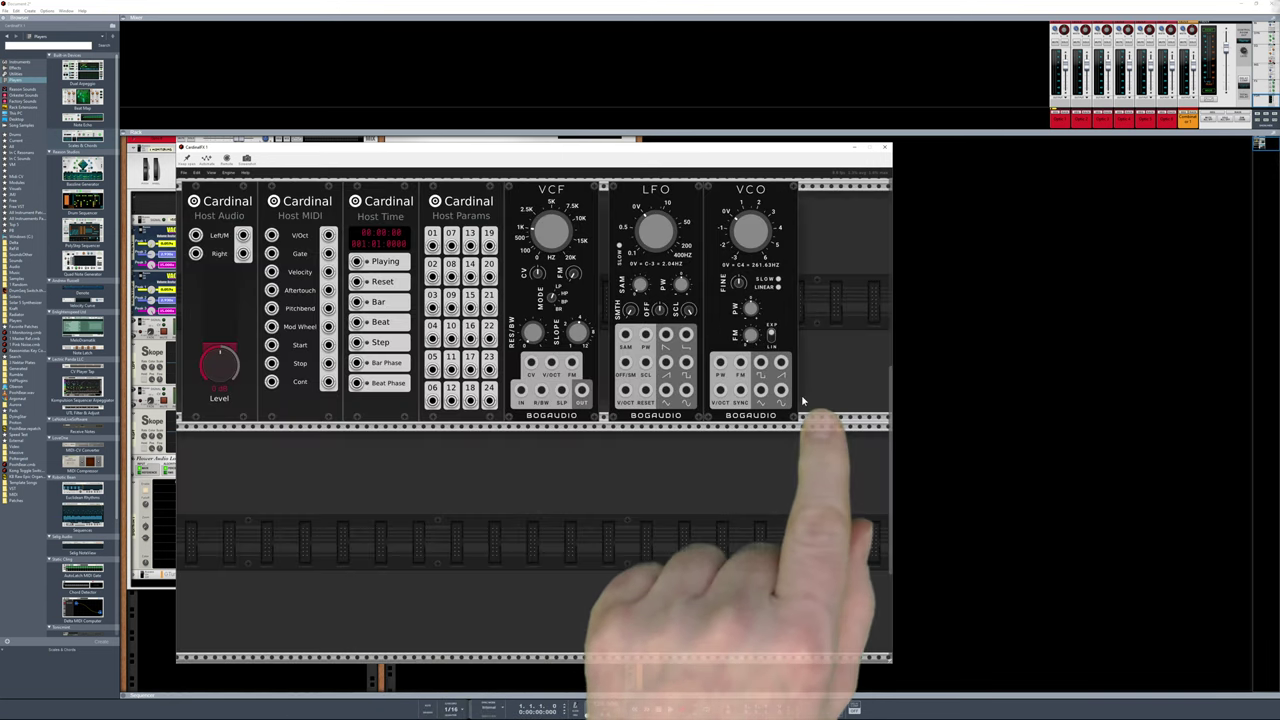
# Add the Bogaudio VCM module to the second row of the rack
pyautogui.rightClick(674, 455)
pyautogui.scroll(-5, 846, 557)
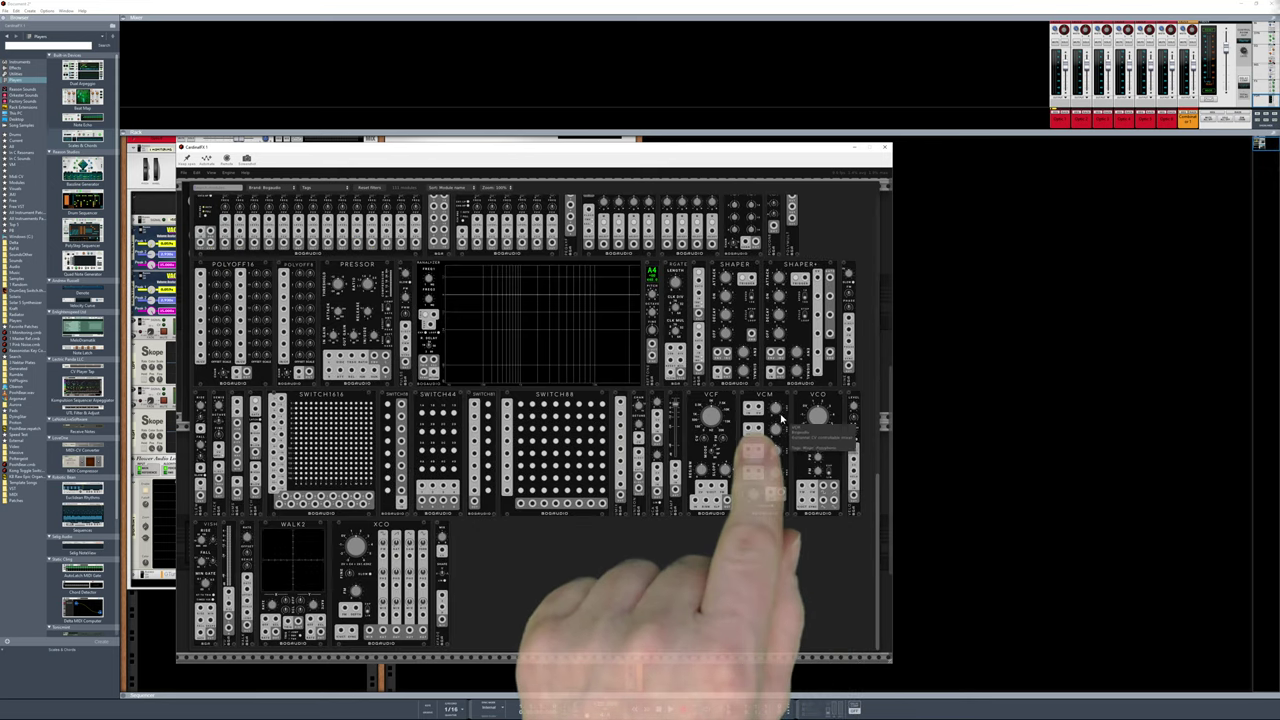
pyautogui.click(776, 400)
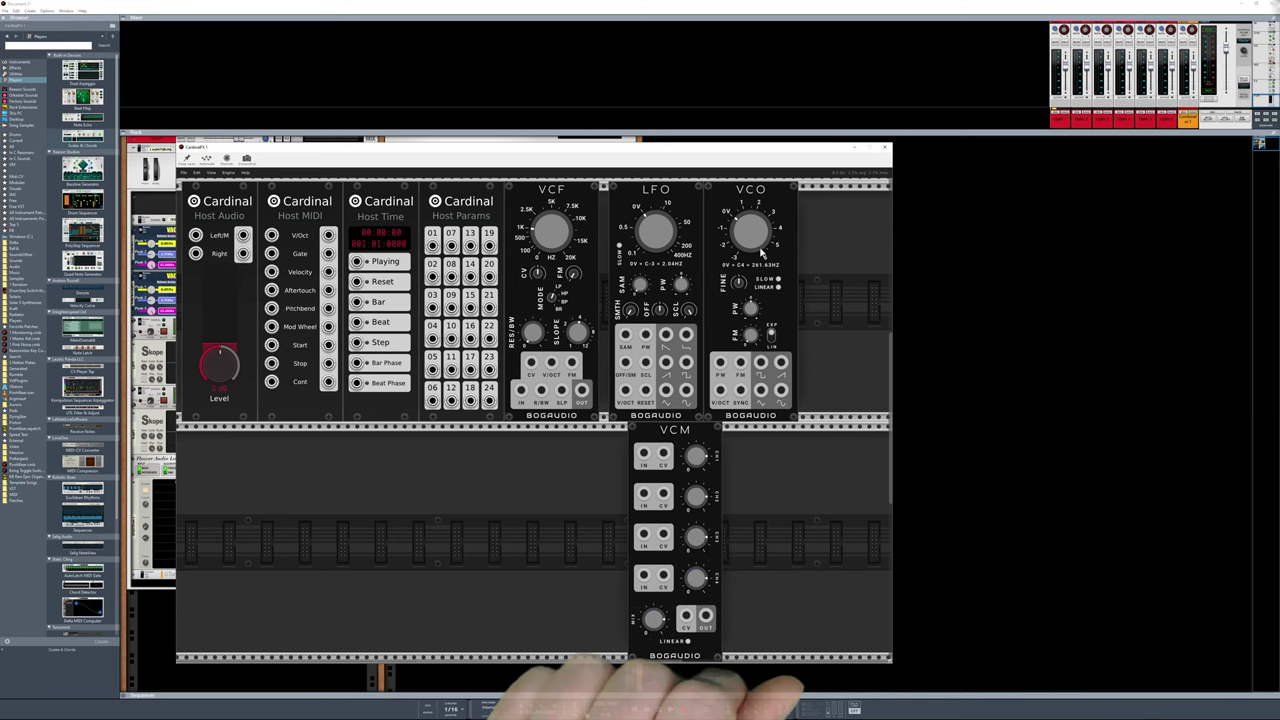
# Move the VCO and VCF modules down to the second row, with the VCO ahead of the VCF
pyautogui.moveTo(770, 192); pyautogui.dragTo(290, 432)
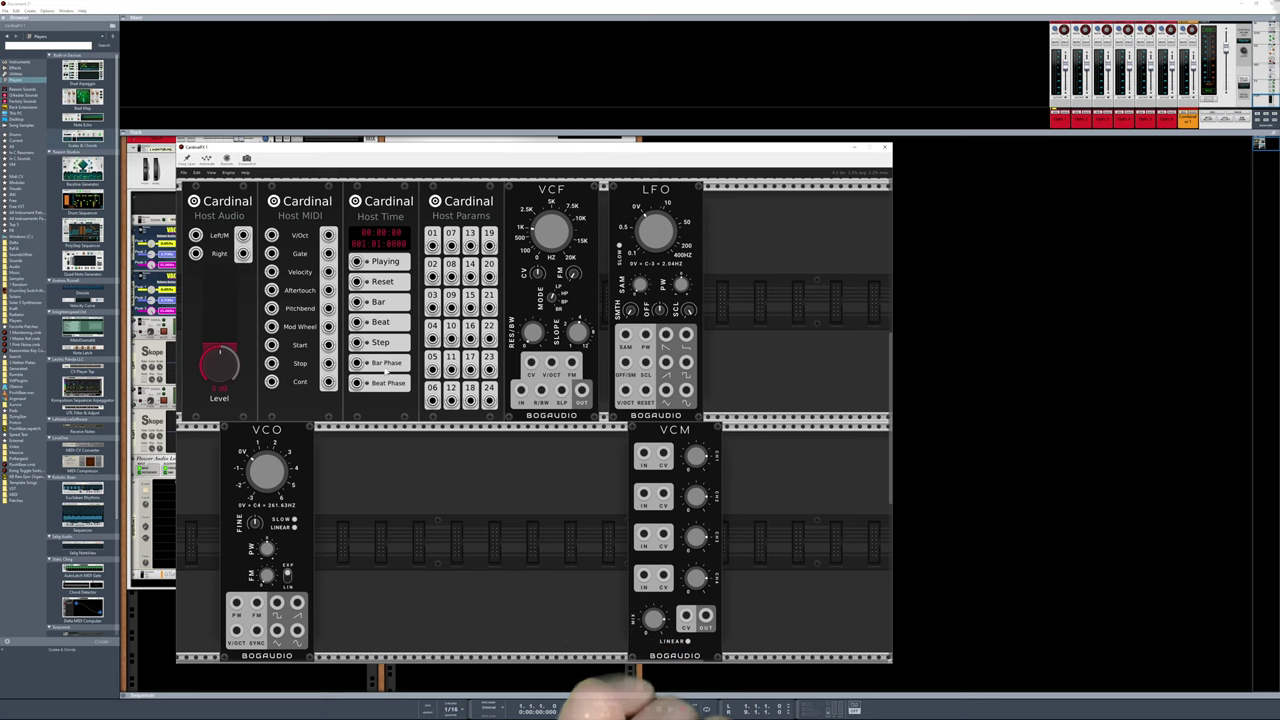
pyautogui.moveTo(560, 200); pyautogui.dragTo(404, 395)
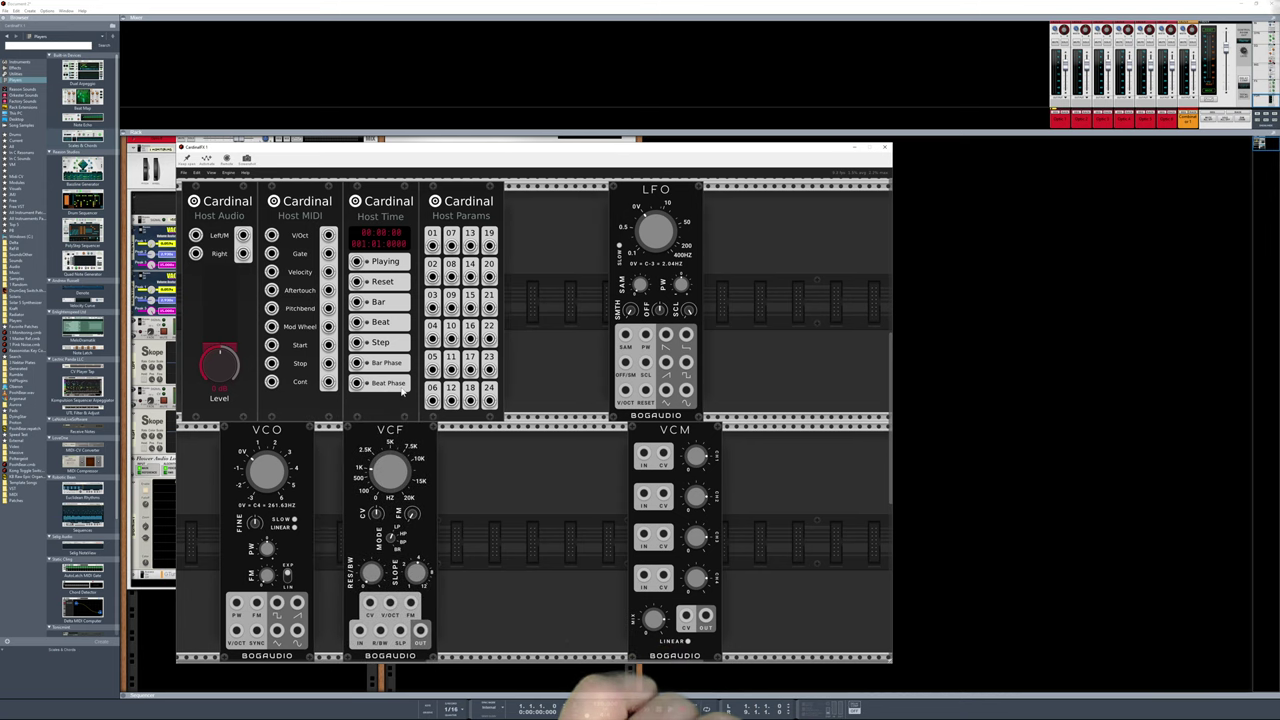
# Place two narrow Bogaudio ADSR modules in the second row, spaced apart between the VCF and the VCM
pyautogui.rightClick(548, 452)
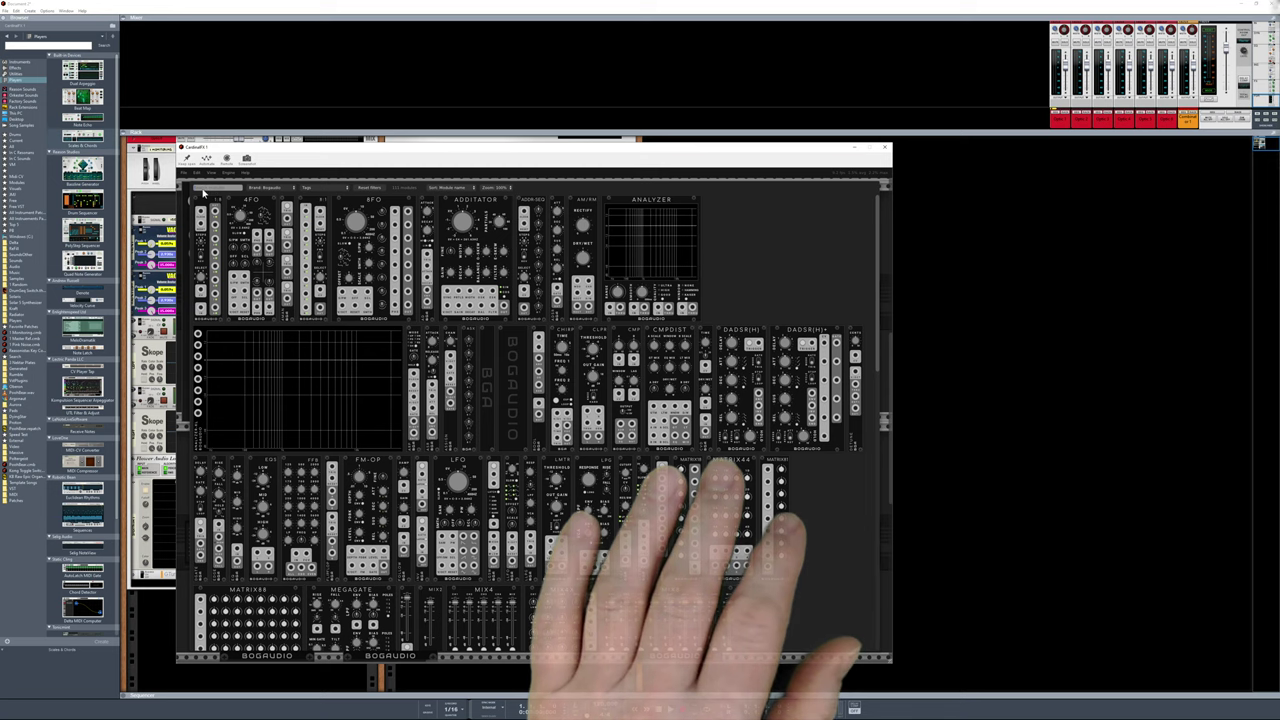
pyautogui.write('mi')
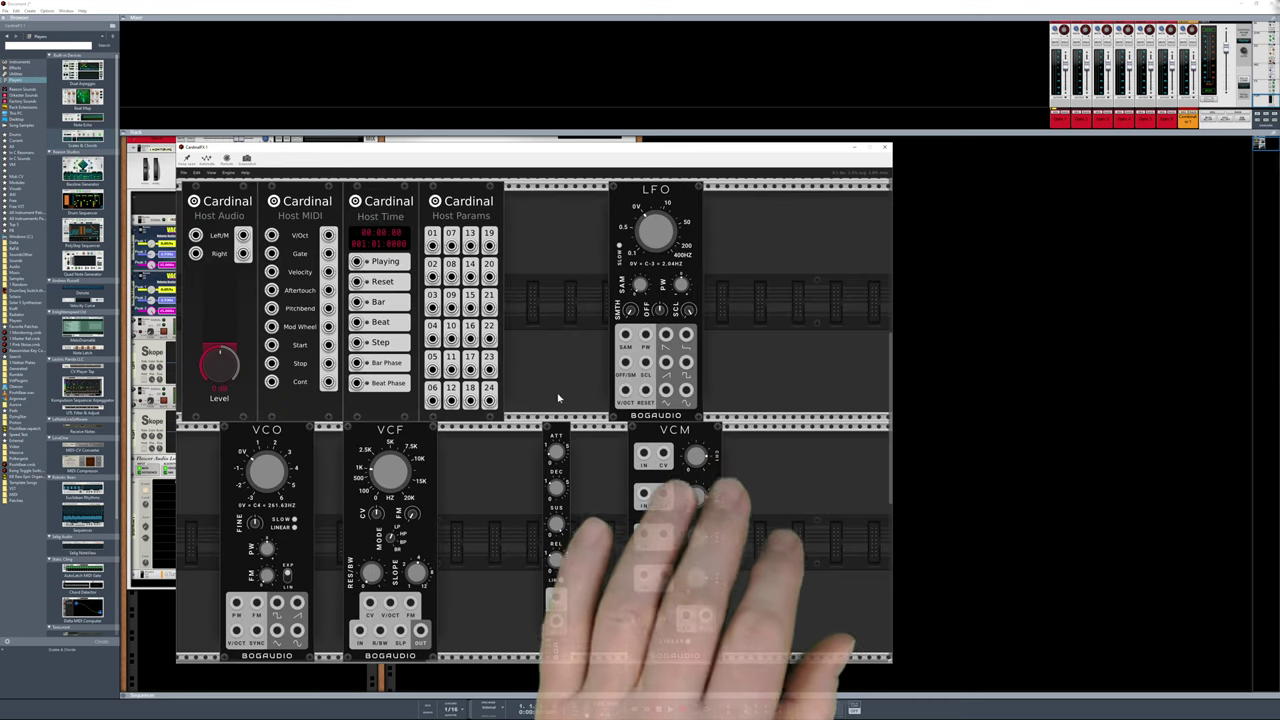
pyautogui.rightClick(560, 430)
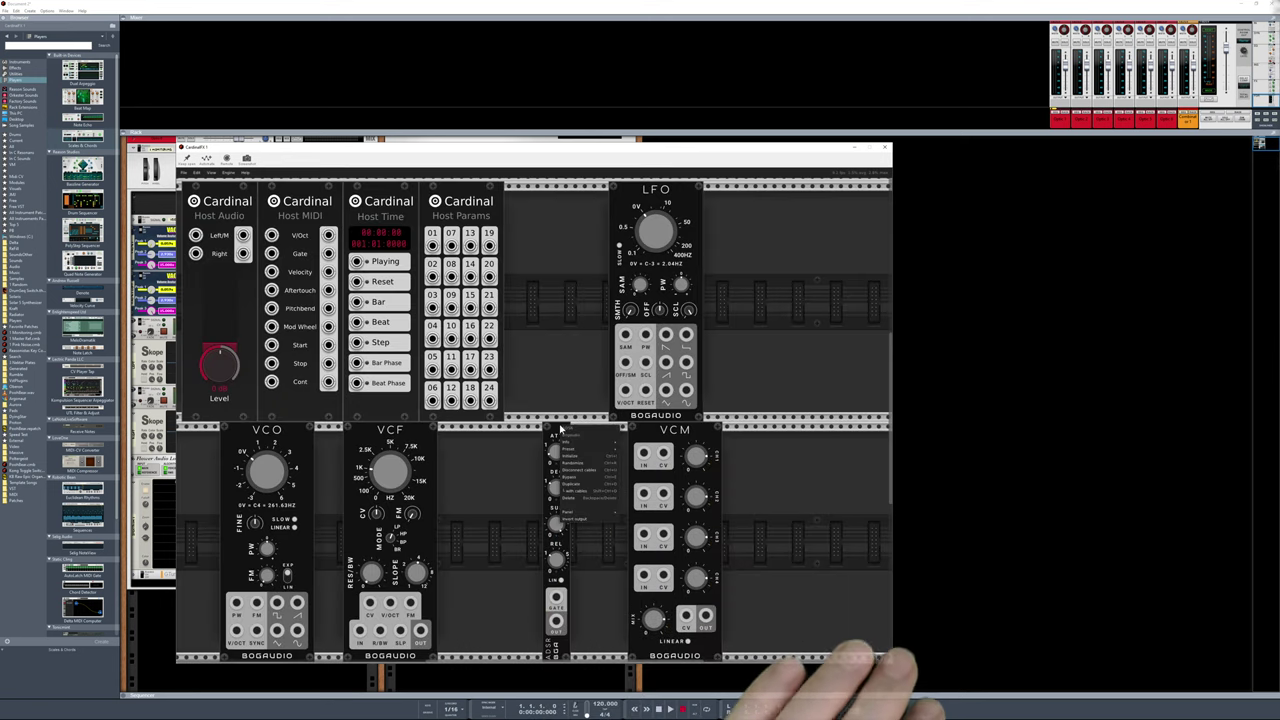
pyautogui.click(587, 487)
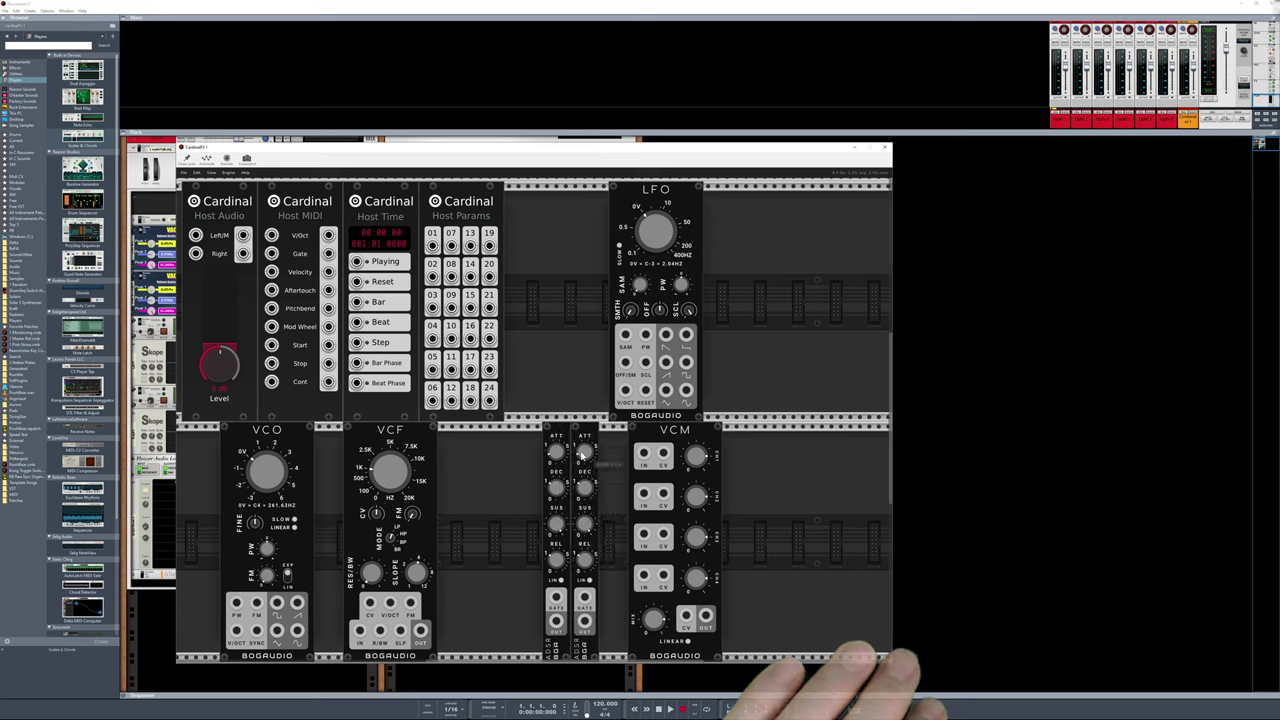
pyautogui.moveTo(560, 430); pyautogui.dragTo(506, 428)
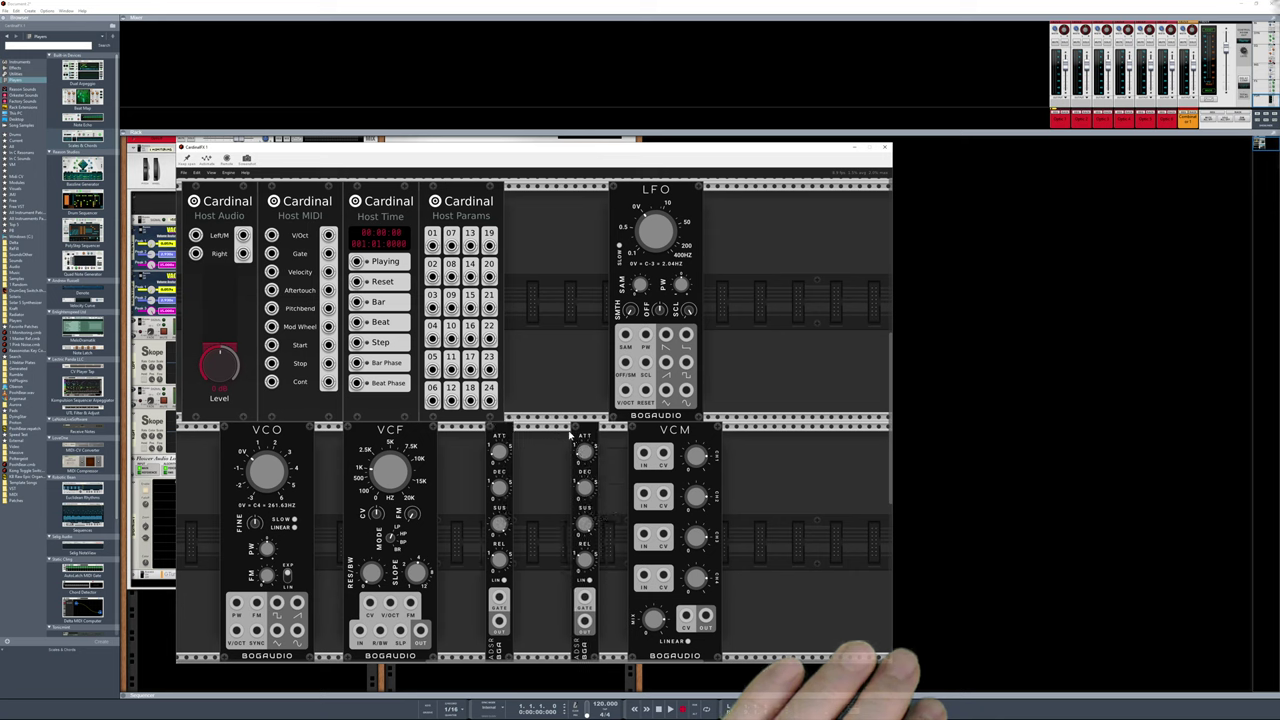
pyautogui.moveTo(587, 432); pyautogui.dragTo(557, 431)
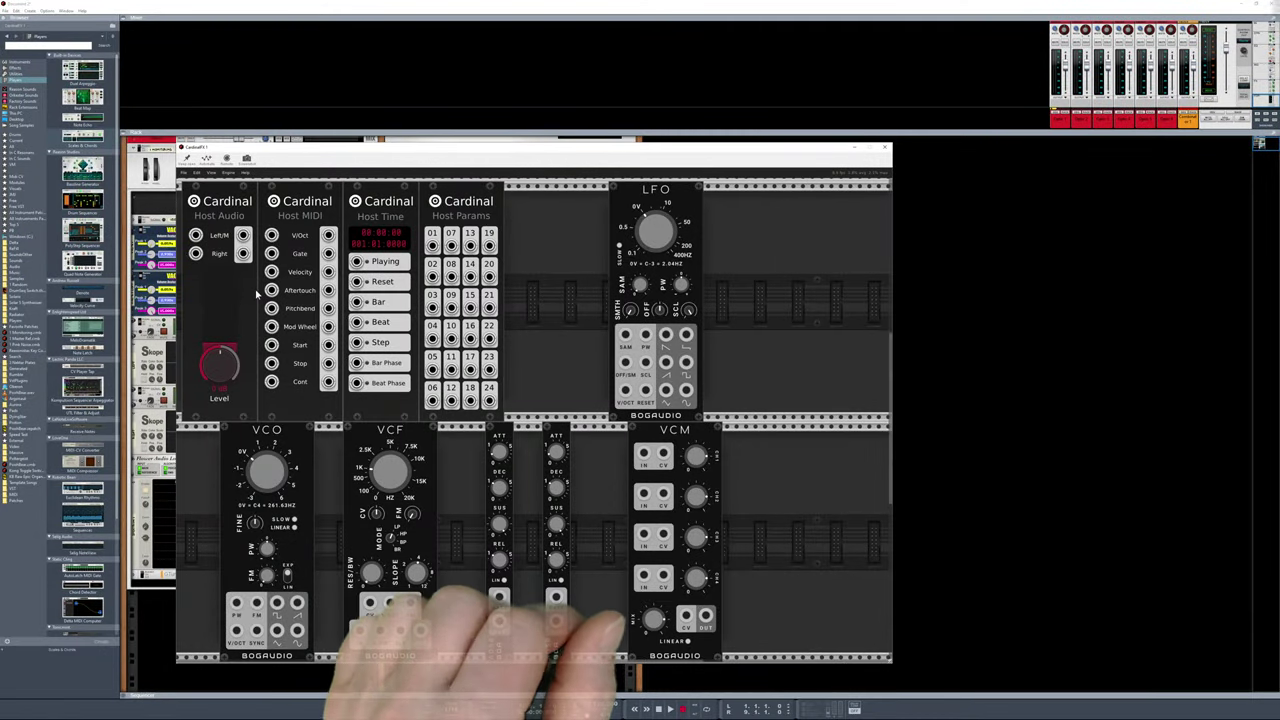
# Patch the Host MIDI Gate output to both ADSR gate inputs and its V/Oct output to the VCO's V/OCT input
pyautogui.moveTo(328, 253)
pyautogui.mouseDown()
pyautogui.moveTo(400, 486)
pyautogui.moveTo(457, 586)
pyautogui.moveTo(498, 597)
pyautogui.moveTo(371, 457)
pyautogui.moveTo(330, 255)
pyautogui.mouseUp()
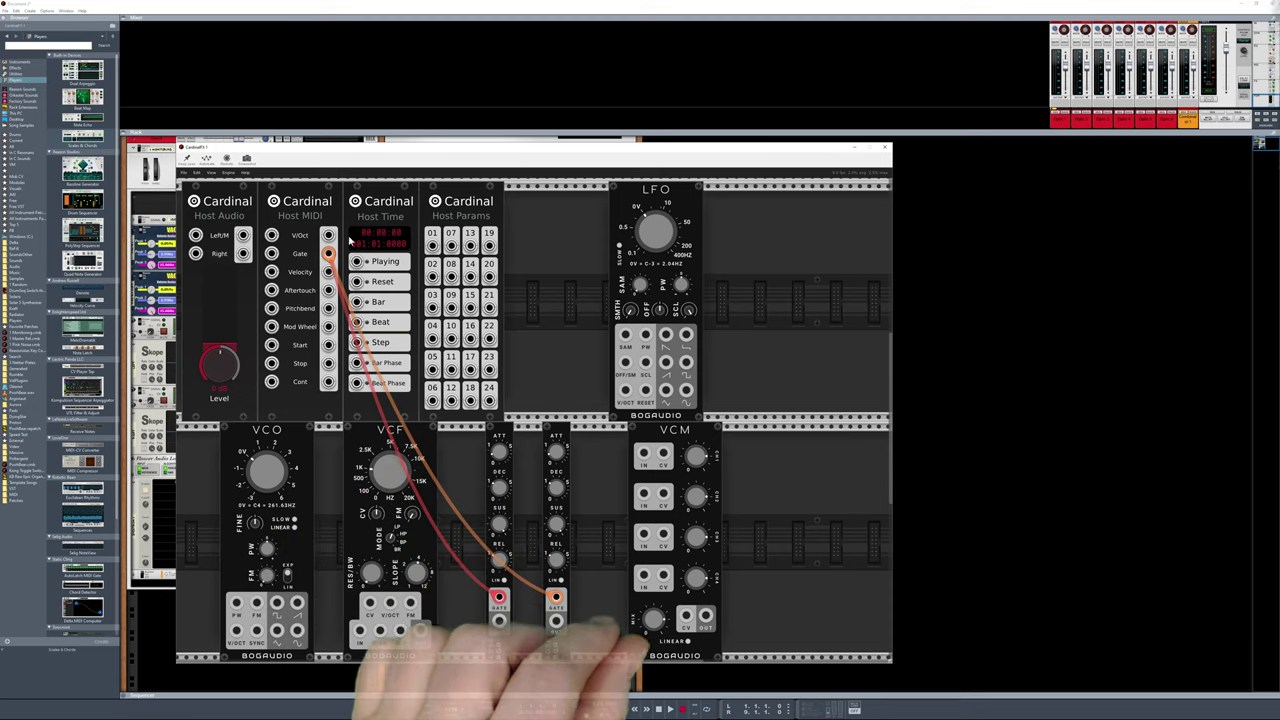
pyautogui.moveTo(328, 235); pyautogui.dragTo(237, 629)
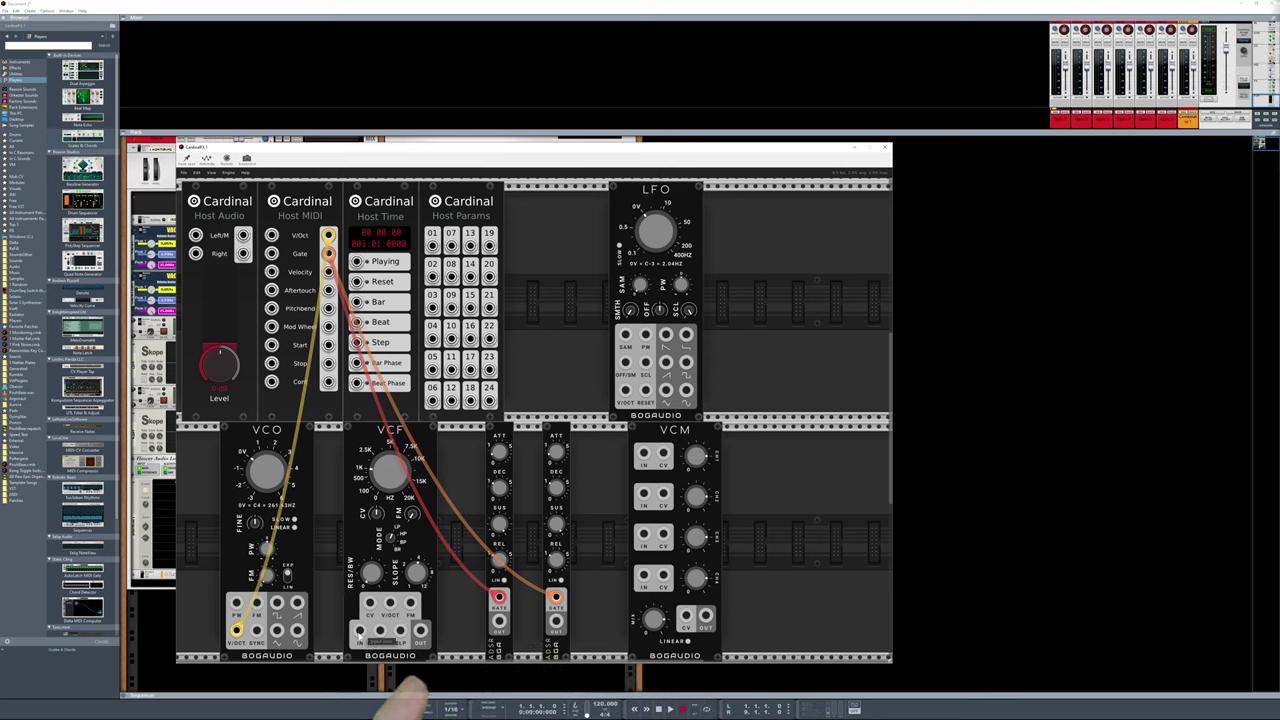
# Route the VCO's saw output into the VCF input and the VCF output into the VCM's channel 1 input
pyautogui.moveTo(359, 632); pyautogui.dragTo(297, 603)
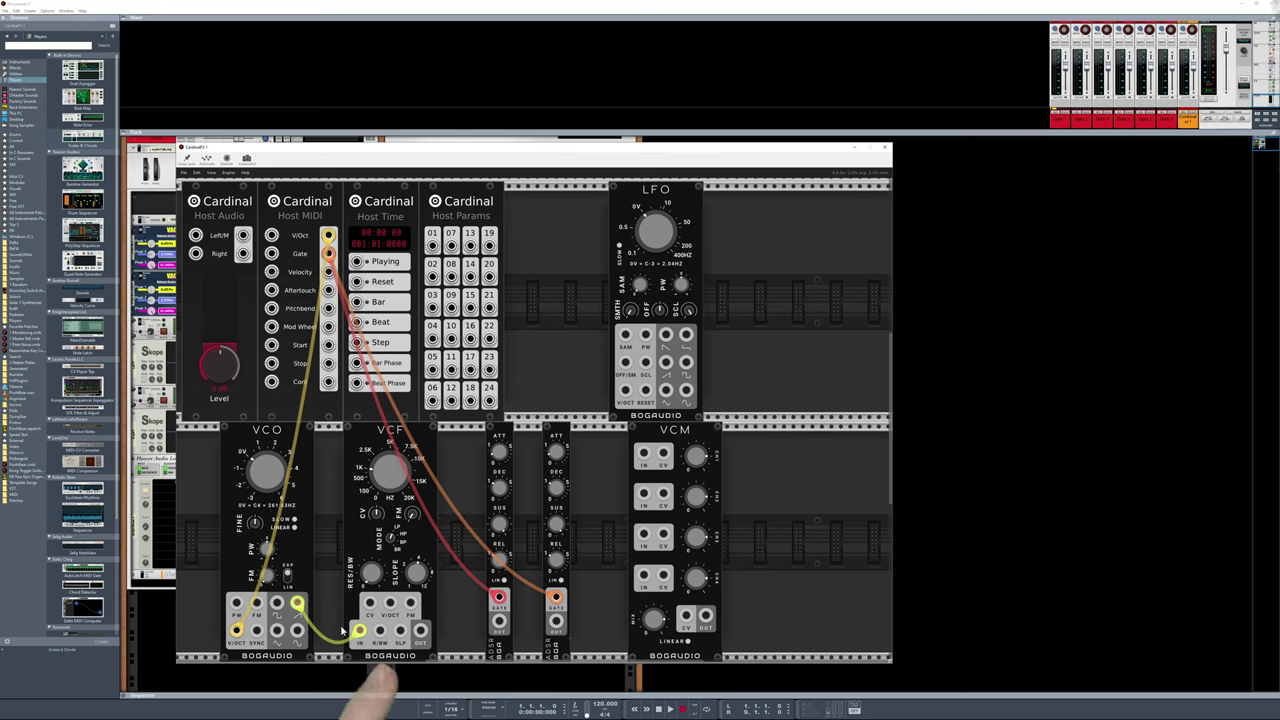
pyautogui.moveTo(421, 631); pyautogui.dragTo(643, 456)
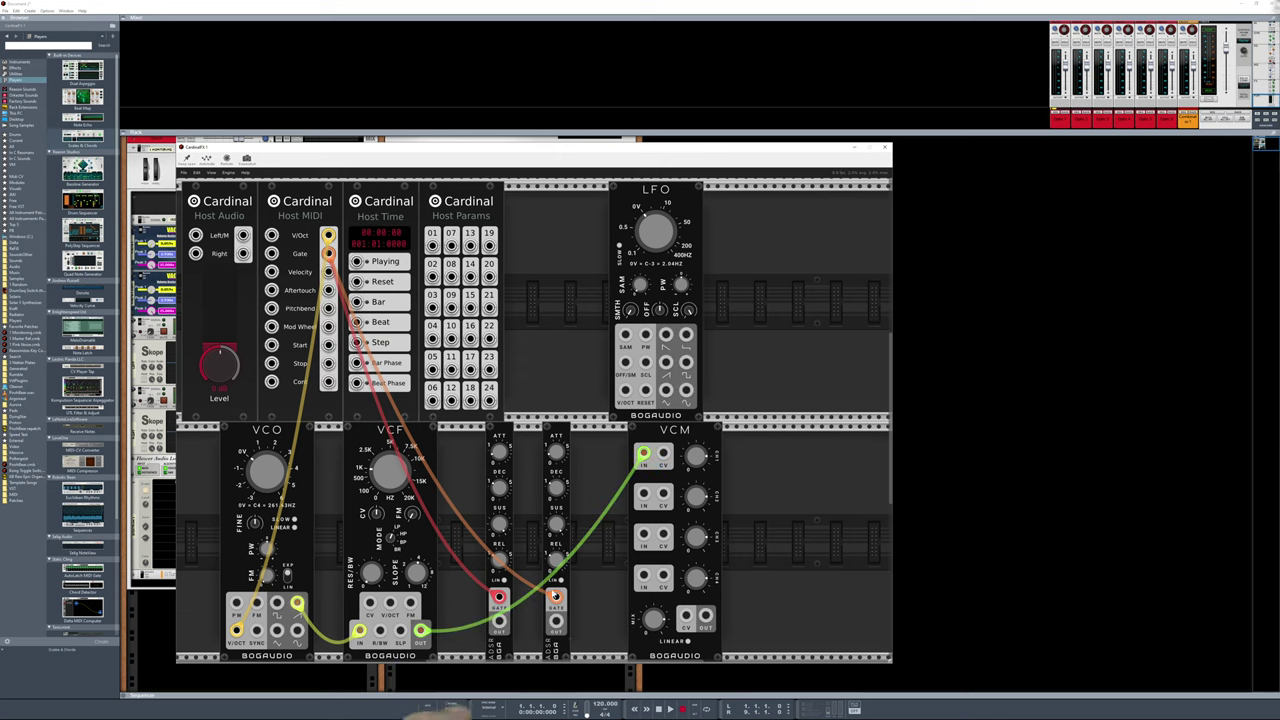
# Patch the first ADSR to the VCF's CV, the second to the VCM's mix CV, and the VCM output to Host Audio Left/M
pyautogui.moveTo(499, 621); pyautogui.dragTo(370, 603)
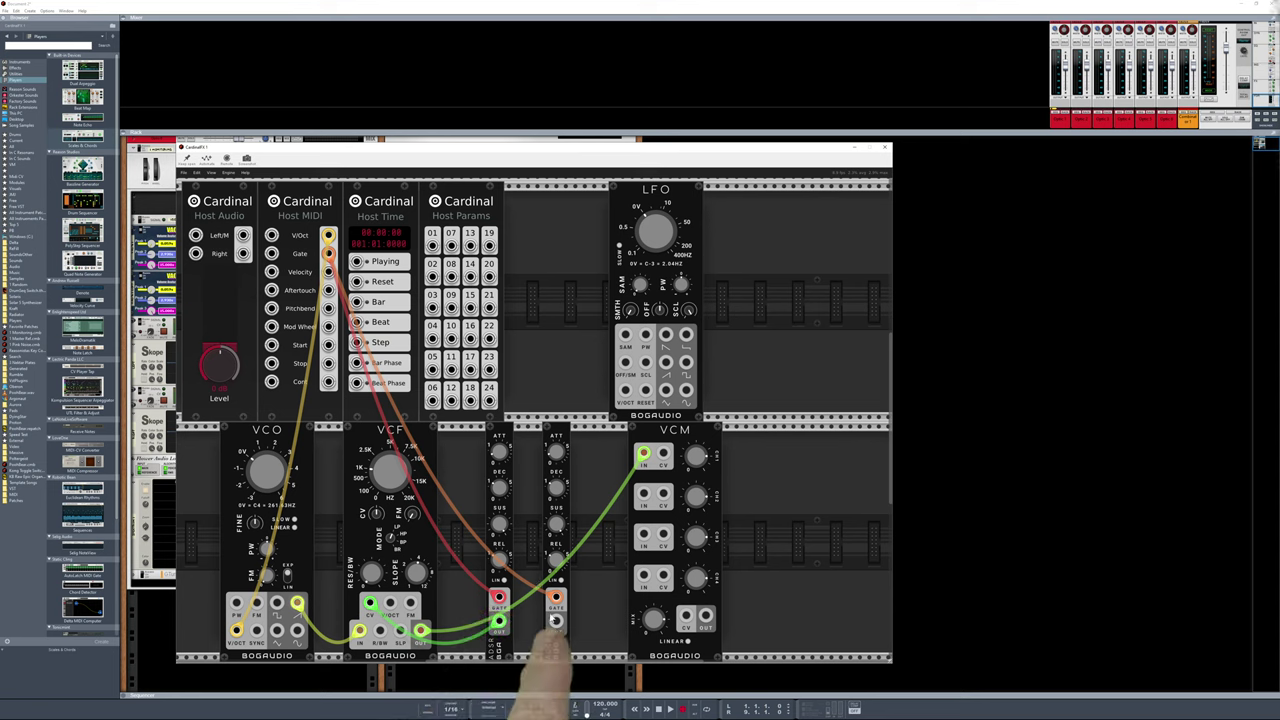
pyautogui.moveTo(556, 622); pyautogui.dragTo(686, 616)
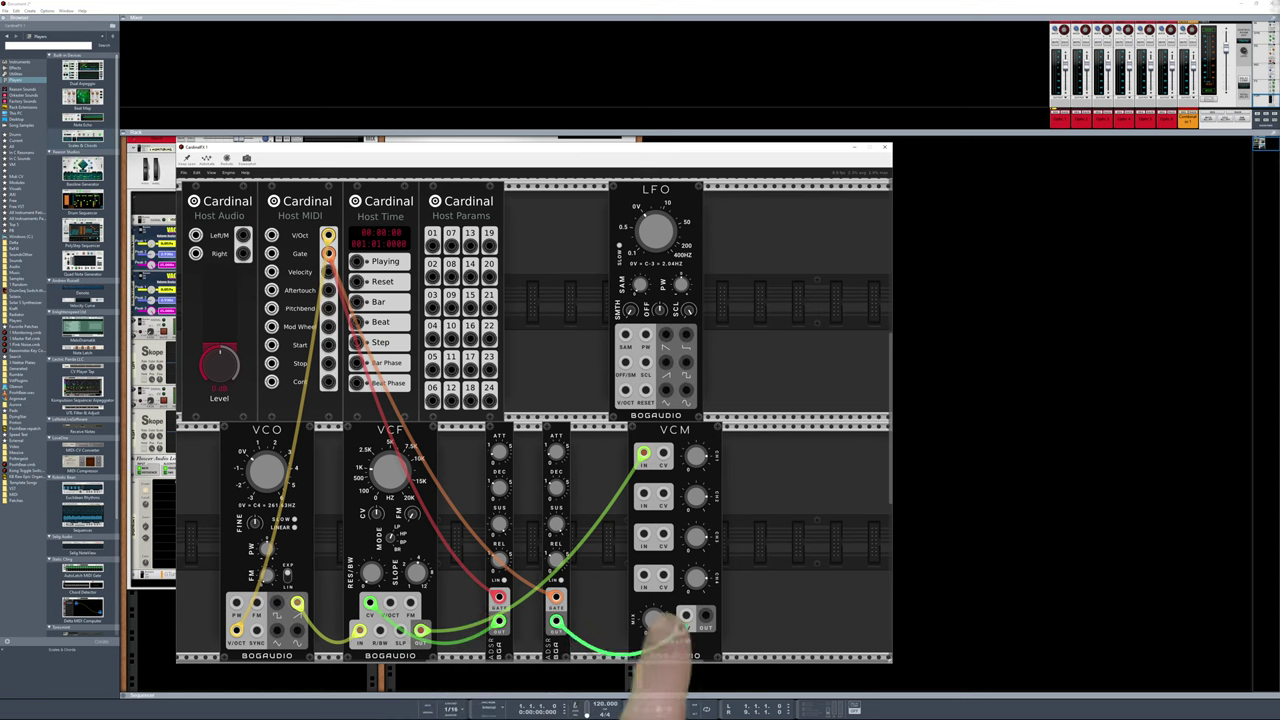
pyautogui.click(705, 615)
pyautogui.moveTo(705, 615); pyautogui.dragTo(195, 235)
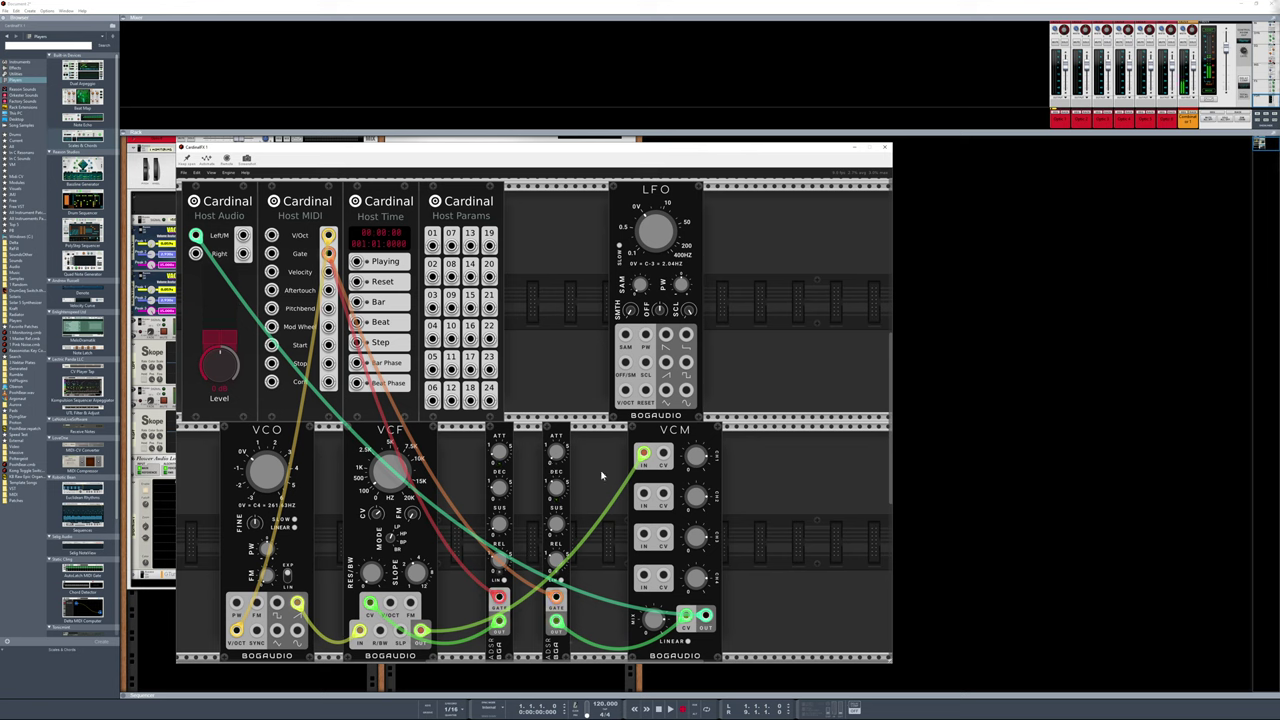
# Patch the VCO's saw output into VCM channel 2 and its triangle output into VCM channel 3
pyautogui.moveTo(643, 497); pyautogui.dragTo(297, 603)
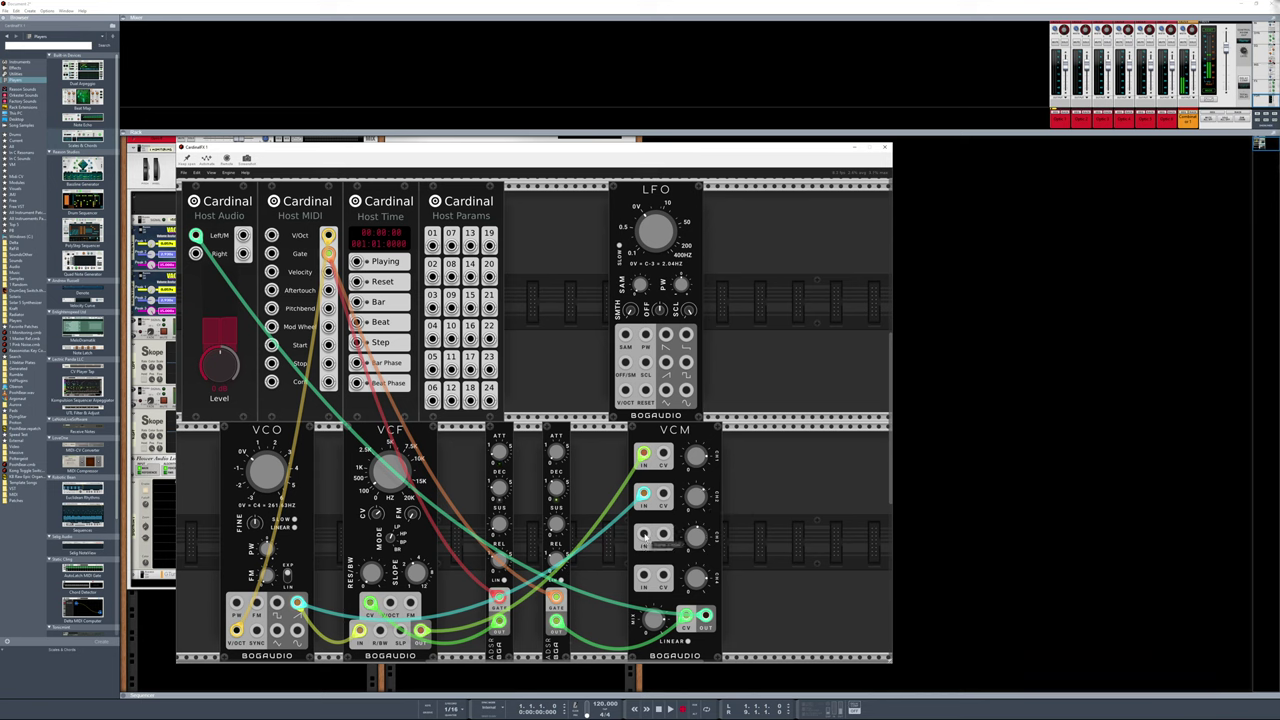
pyautogui.moveTo(645, 537); pyautogui.dragTo(298, 630)
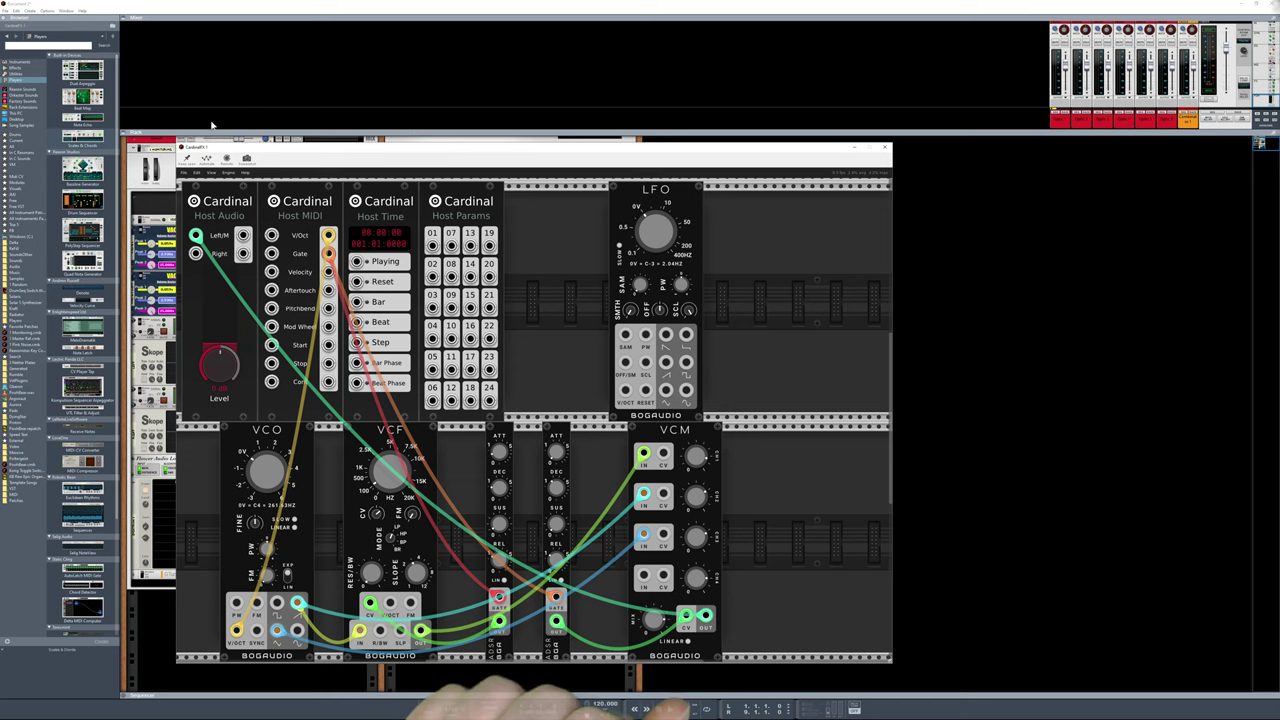
# Close the CardinalFX window and add an RV7000 MkII reverb and The Echo to Combinator 1's mix channel insert effects
pyautogui.click(283, 130)
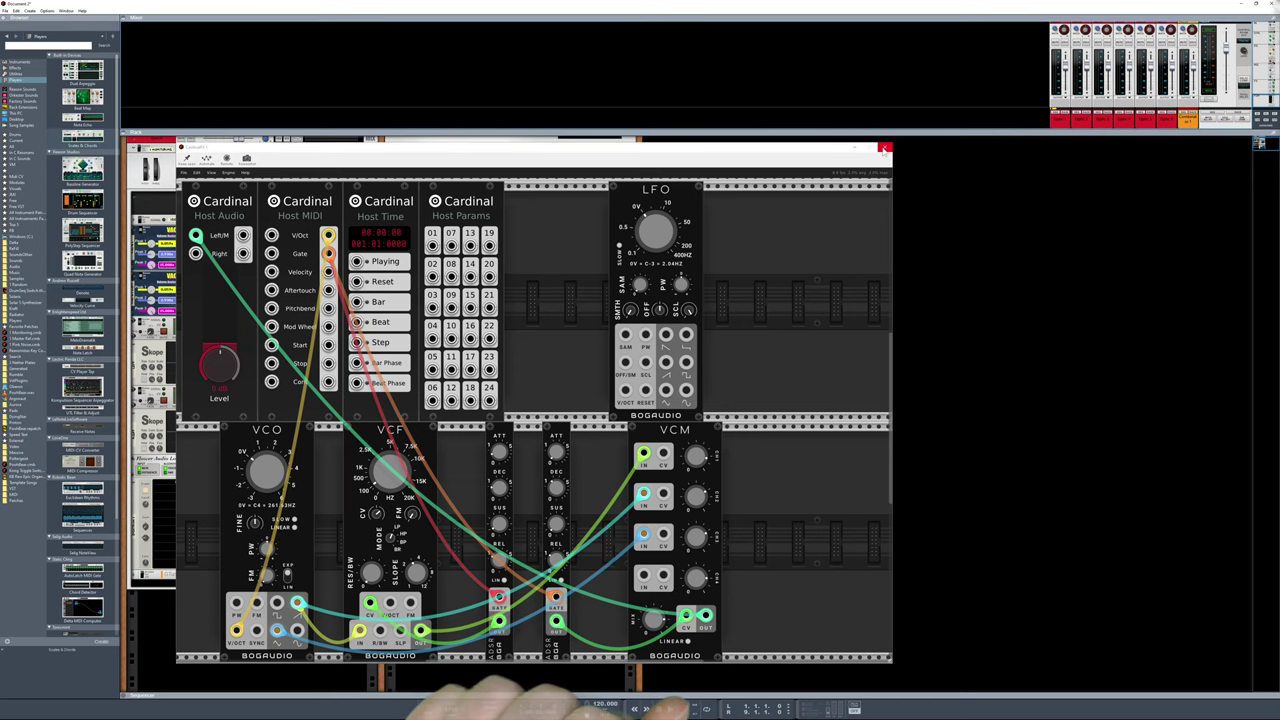
pyautogui.click(884, 148)
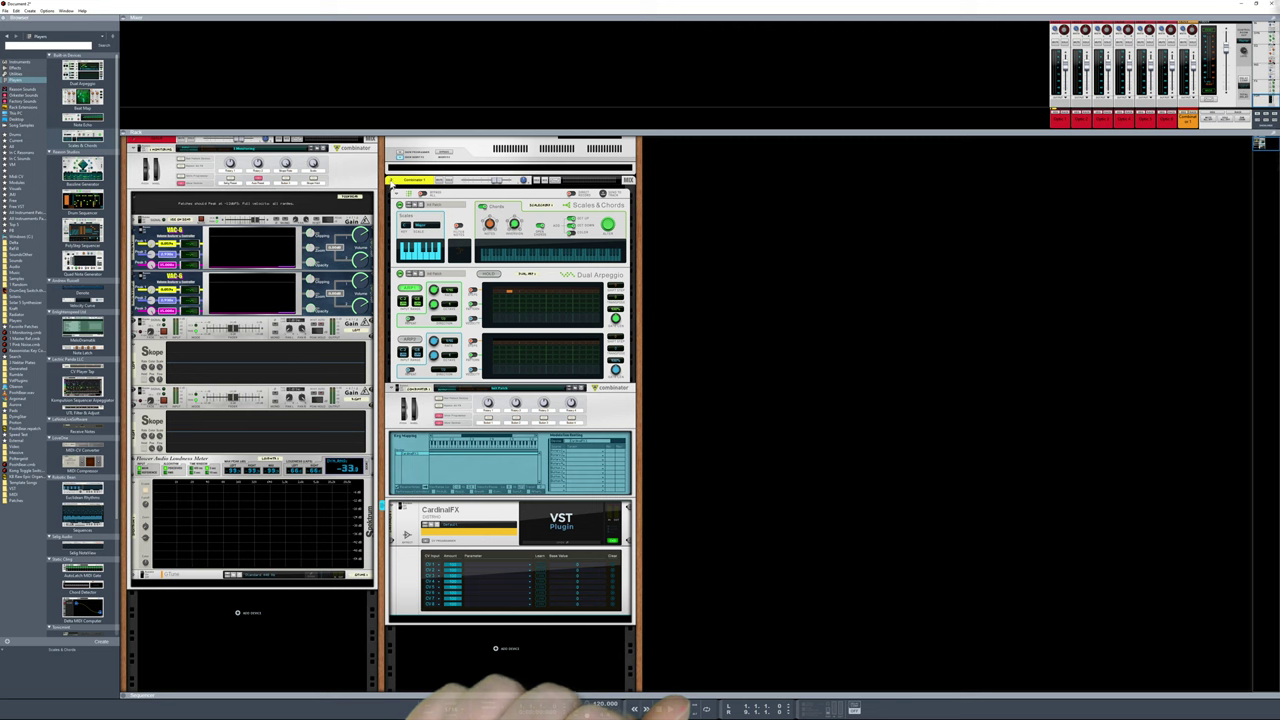
pyautogui.click(393, 182)
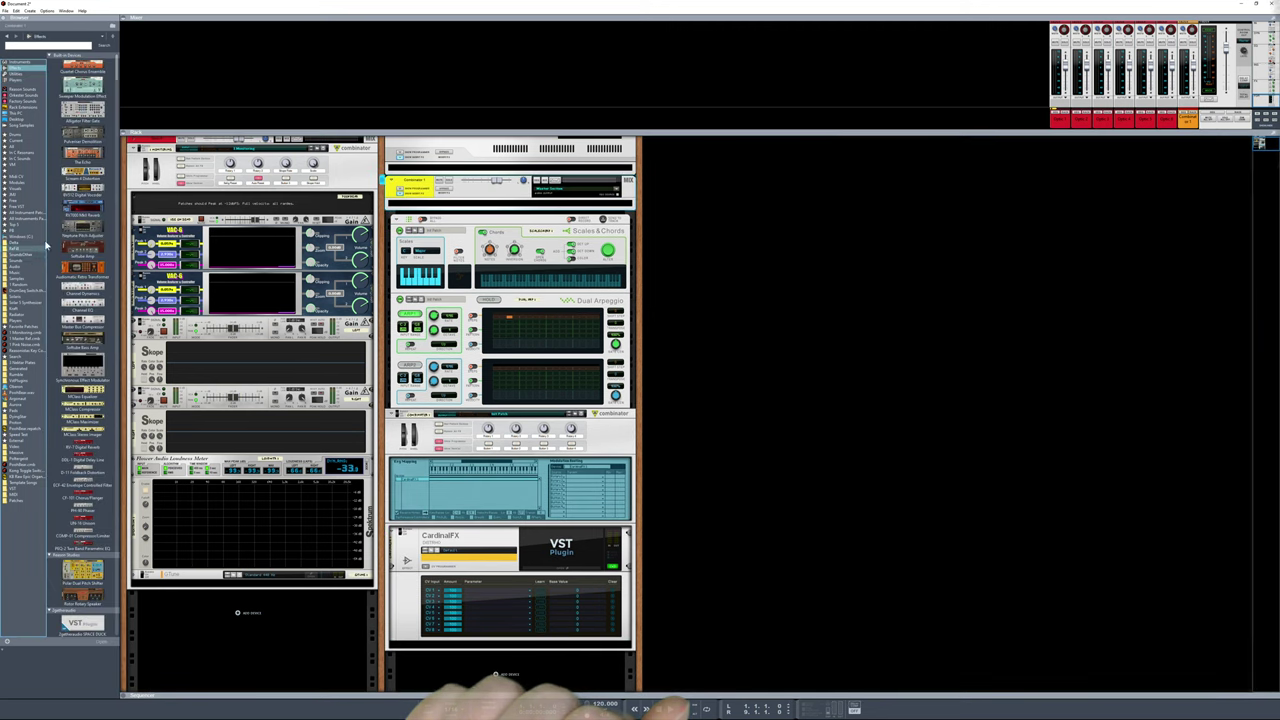
pyautogui.click(15, 67)
pyautogui.moveTo(82, 208); pyautogui.dragTo(438, 206)
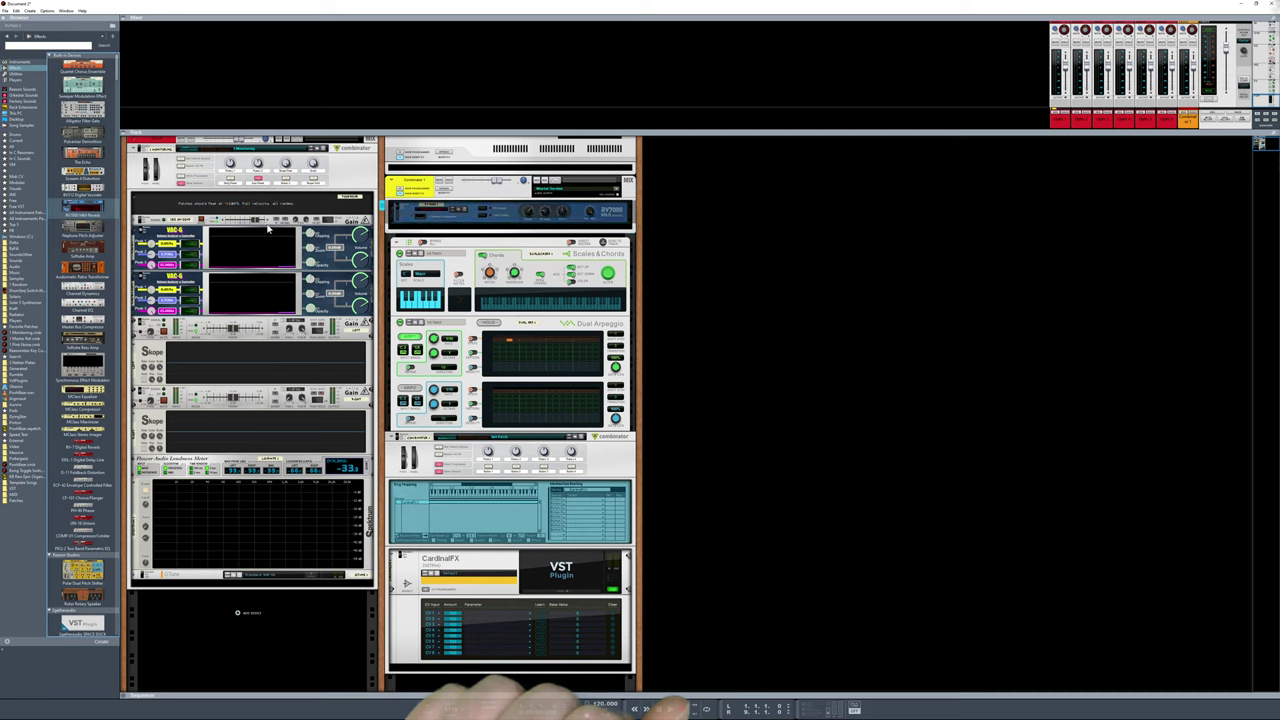
pyautogui.moveTo(73, 157); pyautogui.dragTo(490, 222)
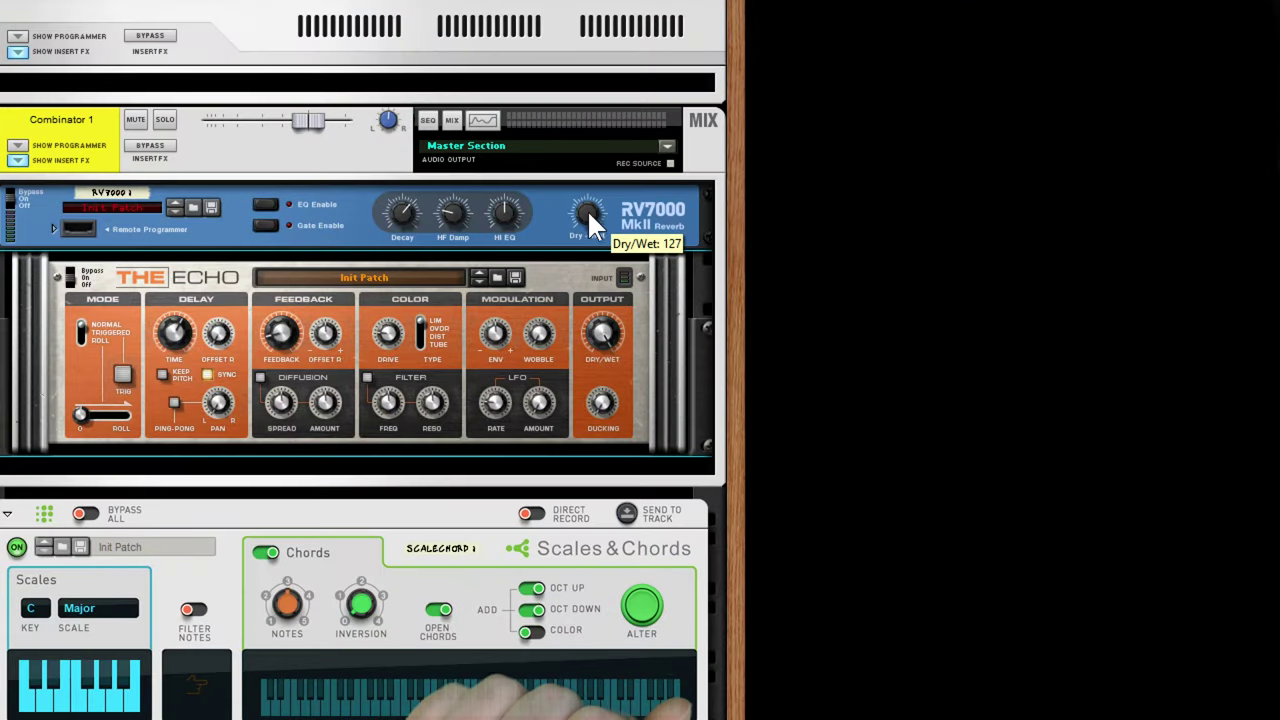
# Lower the RV7000's Dry/Wet mix and raise its Decay, HF Damp and HI EQ
pyautogui.moveTo(590, 211); pyautogui.dragTo(591, 266)
pyautogui.moveTo(597, 366)
pyautogui.mouseDown()
pyautogui.moveTo(593, 332)
pyautogui.moveTo(593, 392)
pyautogui.moveTo(589, 369)
pyautogui.mouseUp()
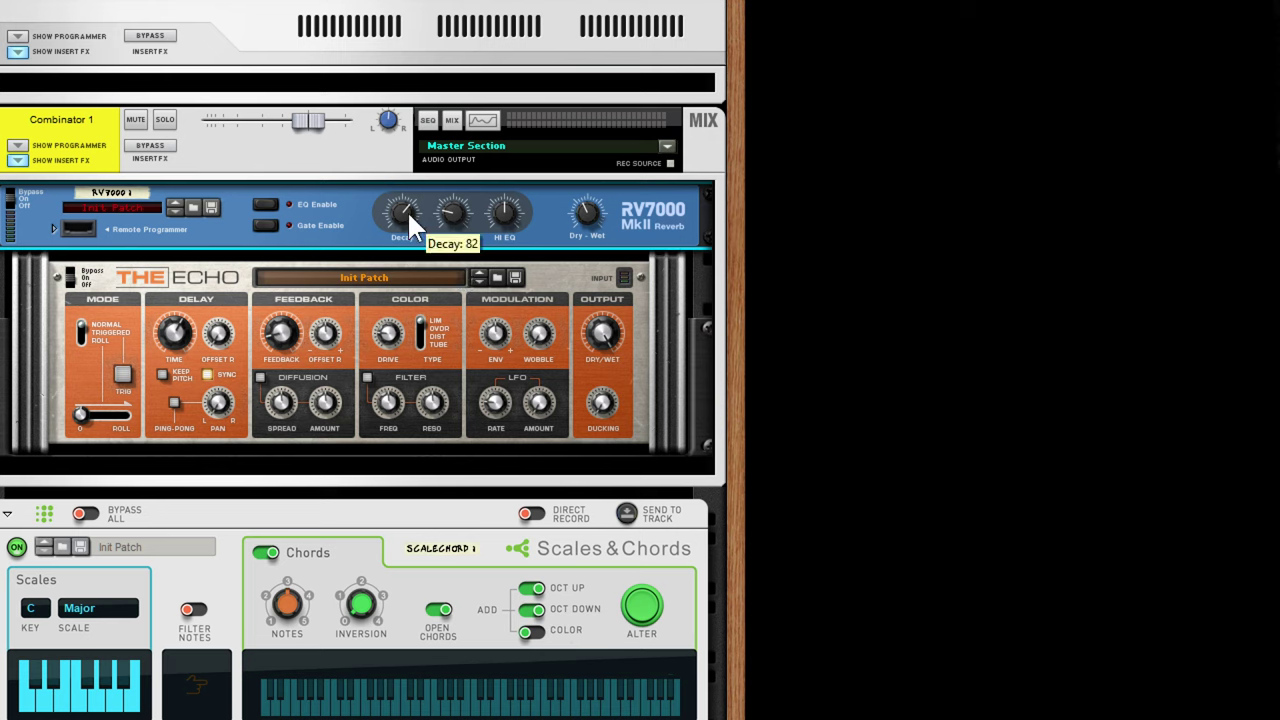
pyautogui.moveTo(407, 210); pyautogui.dragTo(386, 160)
pyautogui.moveTo(506, 210); pyautogui.dragTo(465, 147)
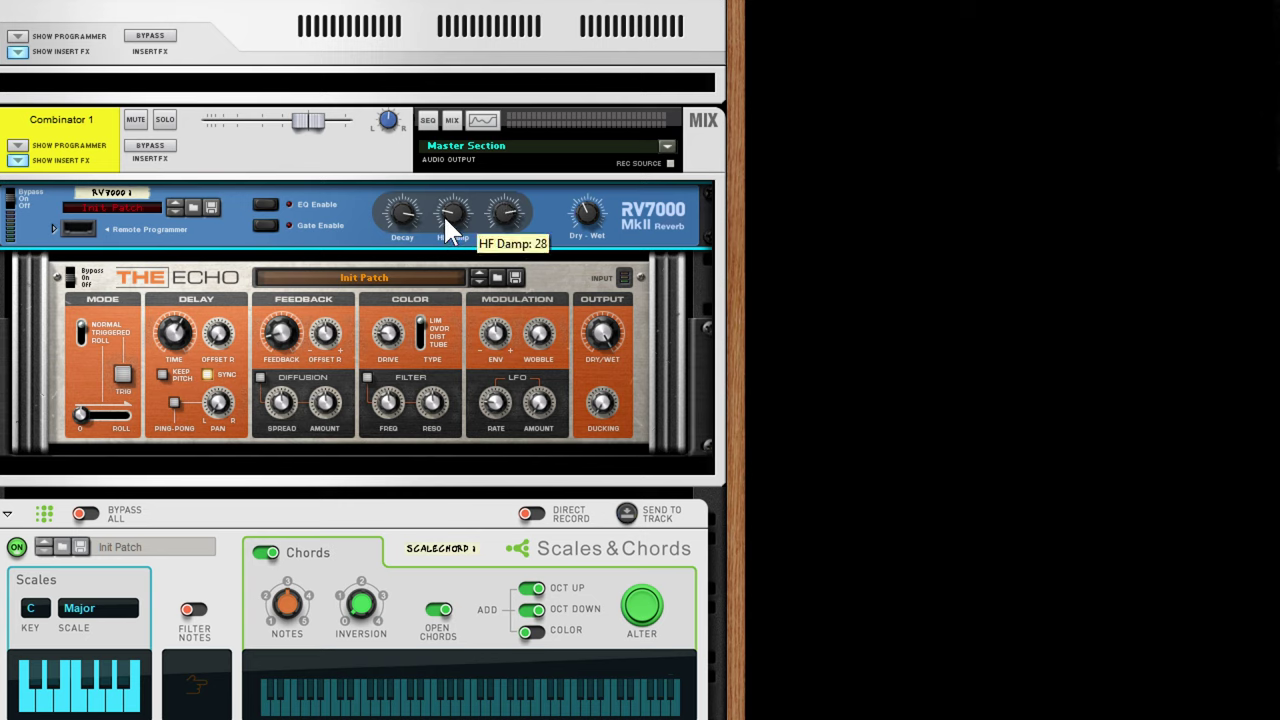
# Set The Echo's feedback to 84% and delay time to 2/8T, enable Ping-Pong Mode, lower its Dry/Wet and raise Ducking
pyautogui.moveTo(602, 332); pyautogui.dragTo(608, 480)
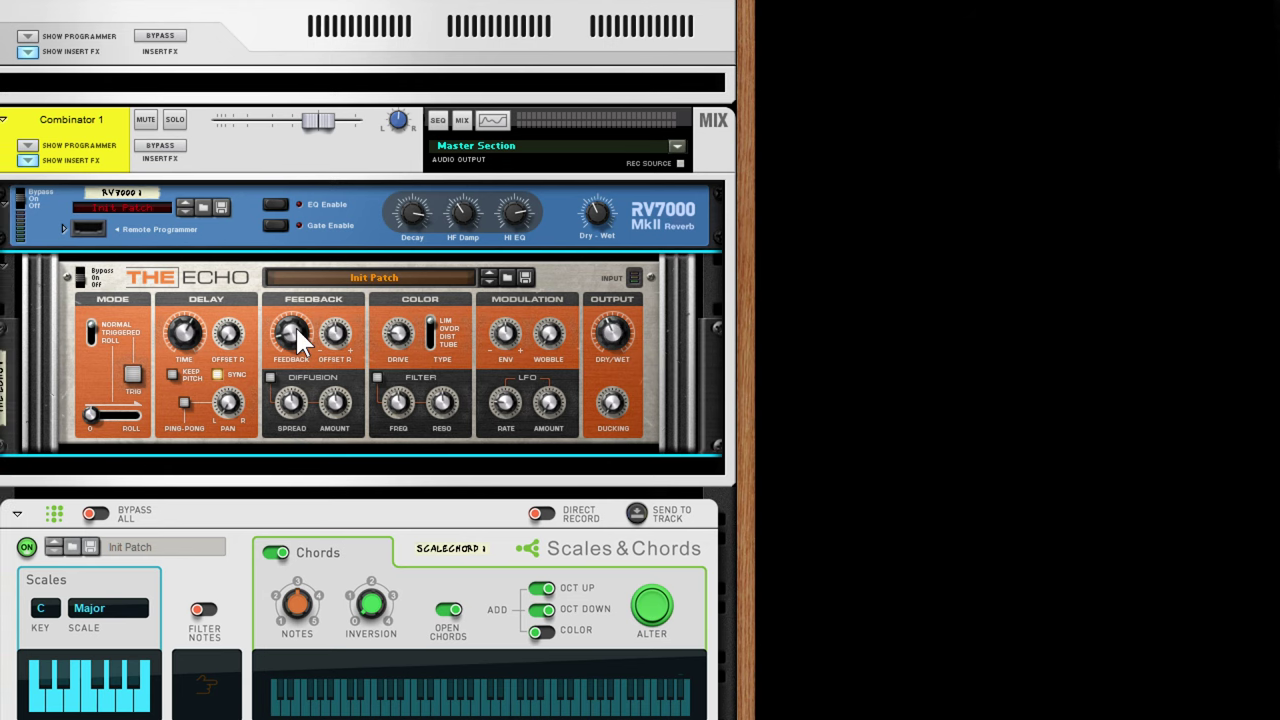
pyautogui.moveTo(267, 238); pyautogui.dragTo(263, 210)
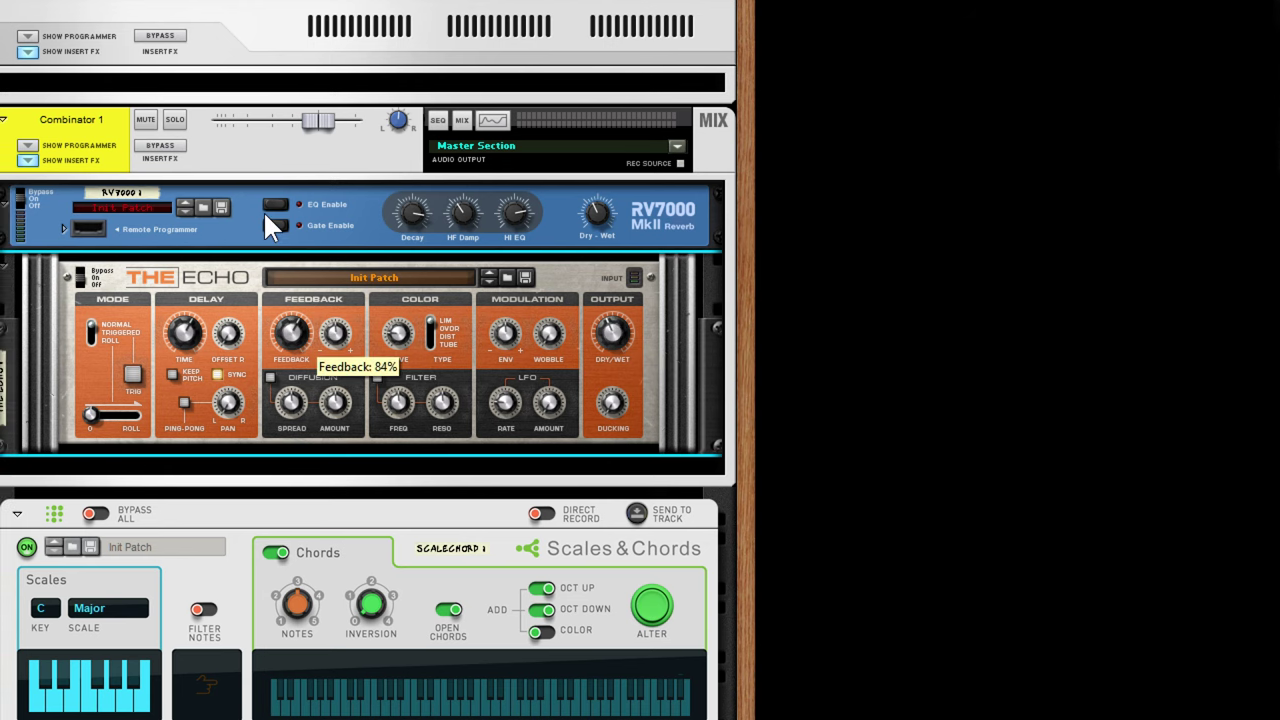
pyautogui.moveTo(183, 331); pyautogui.dragTo(187, 343)
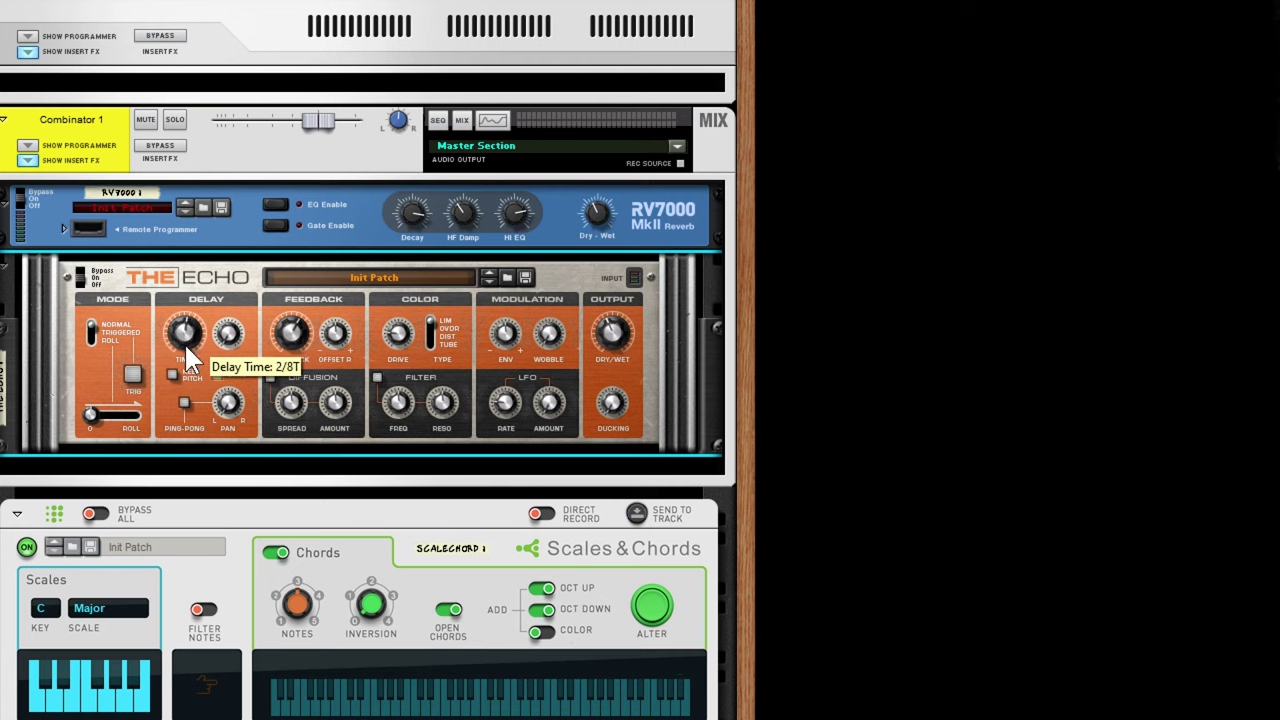
pyautogui.click(184, 403)
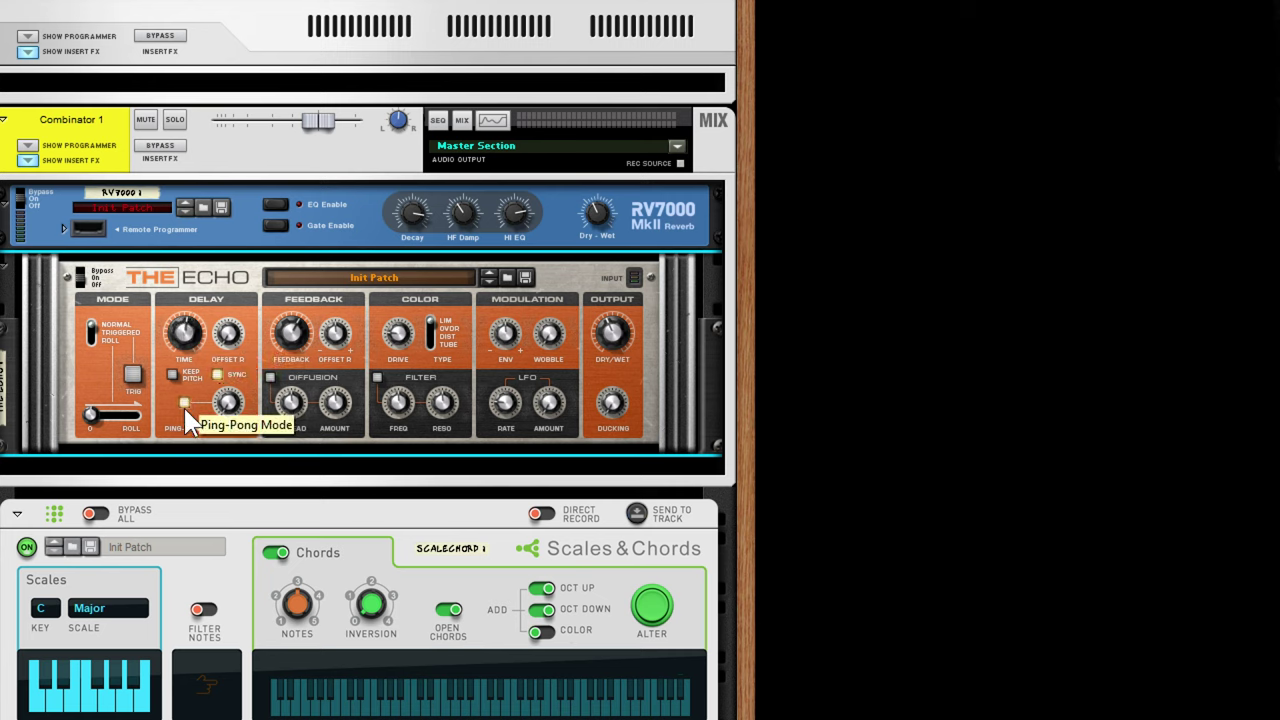
pyautogui.moveTo(613, 405); pyautogui.dragTo(582, 279)
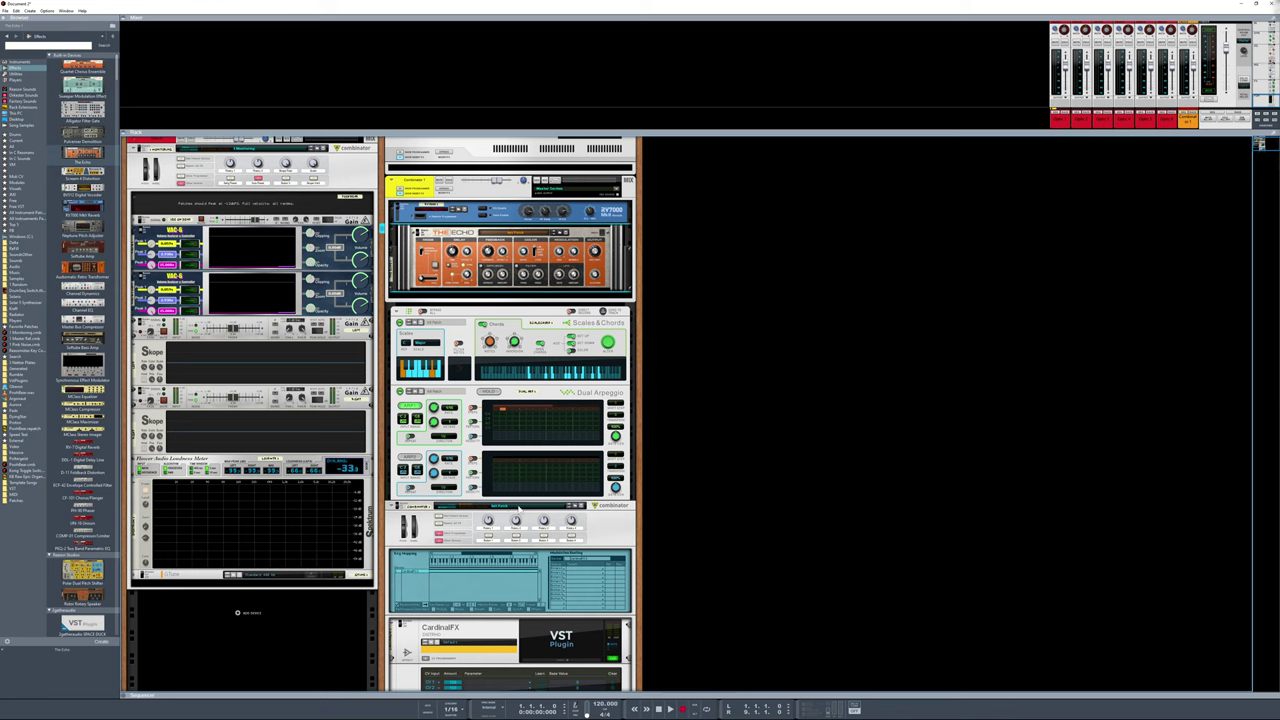
# Reopen the CardinalFX rack and patch the LFO's ramp down output to the VCM's channel 2 CV and ramp up output to channel 3 CV
pyautogui.click(563, 645)
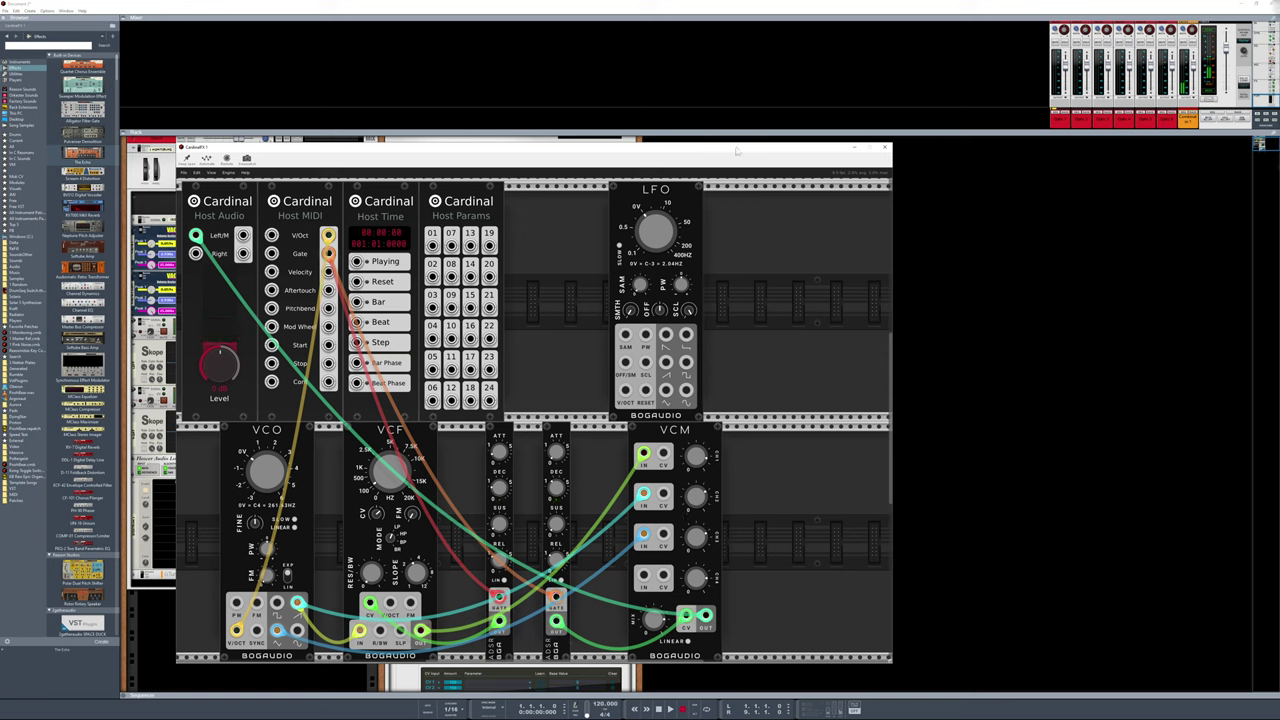
pyautogui.moveTo(740, 150); pyautogui.dragTo(1041, 135)
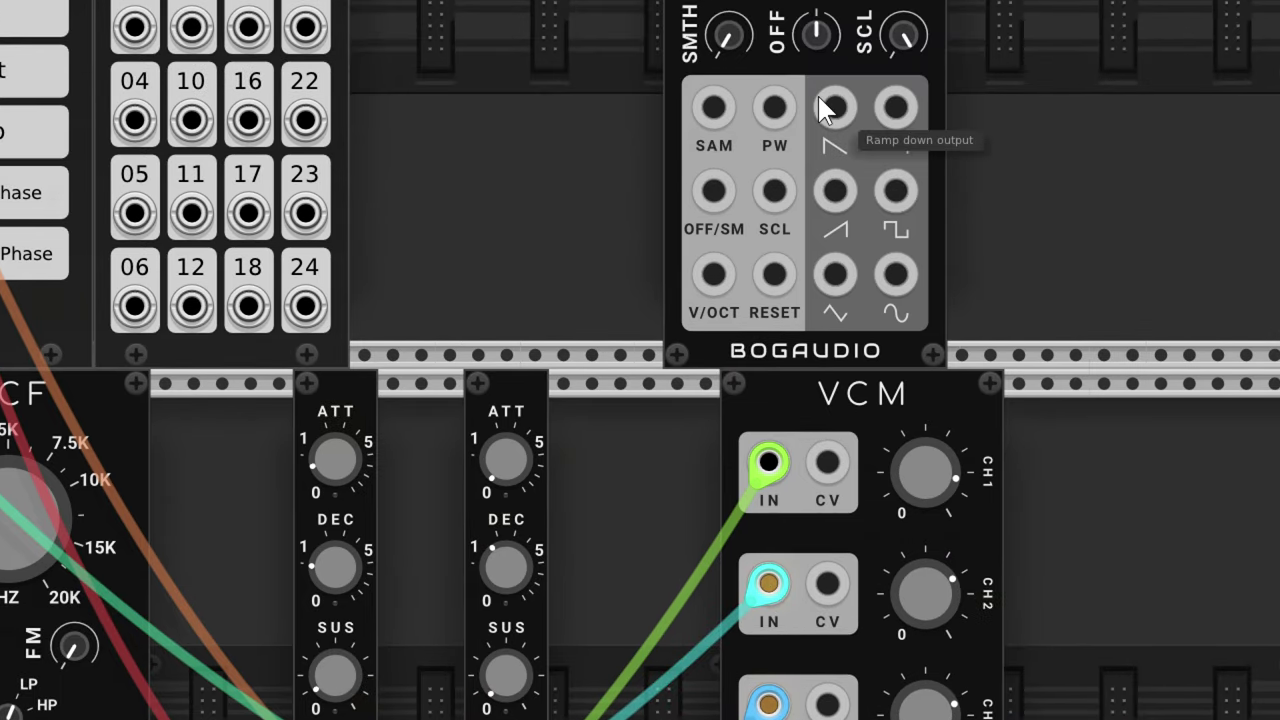
pyautogui.moveTo(835, 108); pyautogui.dragTo(830, 560)
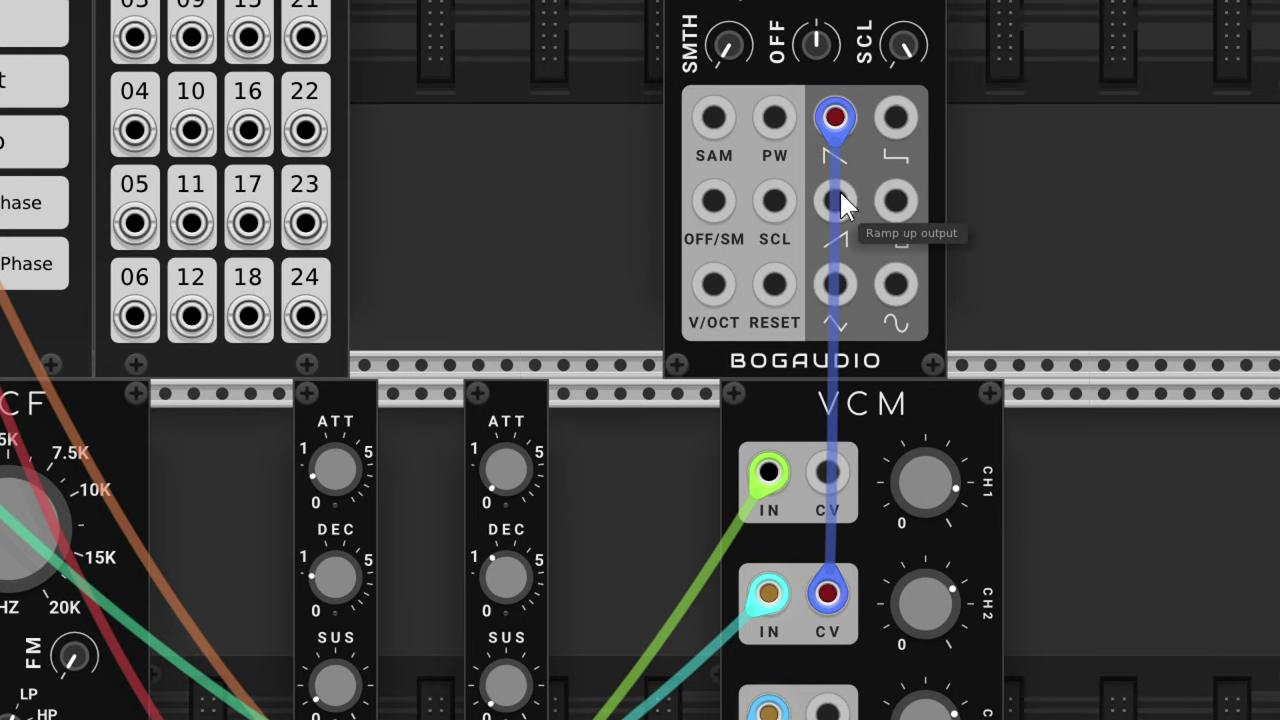
pyautogui.moveTo(835, 173); pyautogui.dragTo(800, 719)
pyautogui.moveTo(805, 648); pyautogui.dragTo(832, 590)
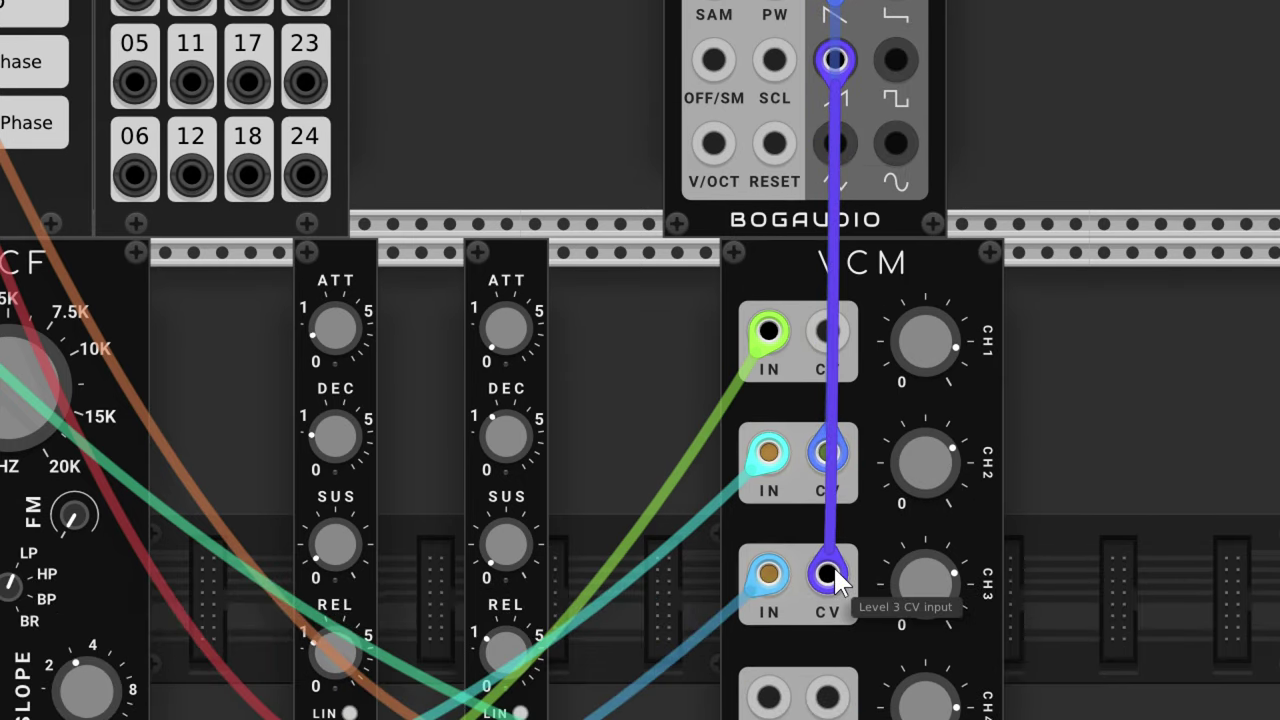
# Set the VCM's channel 2 and channel 3 levels to 0 dB
pyautogui.moveTo(930, 470)
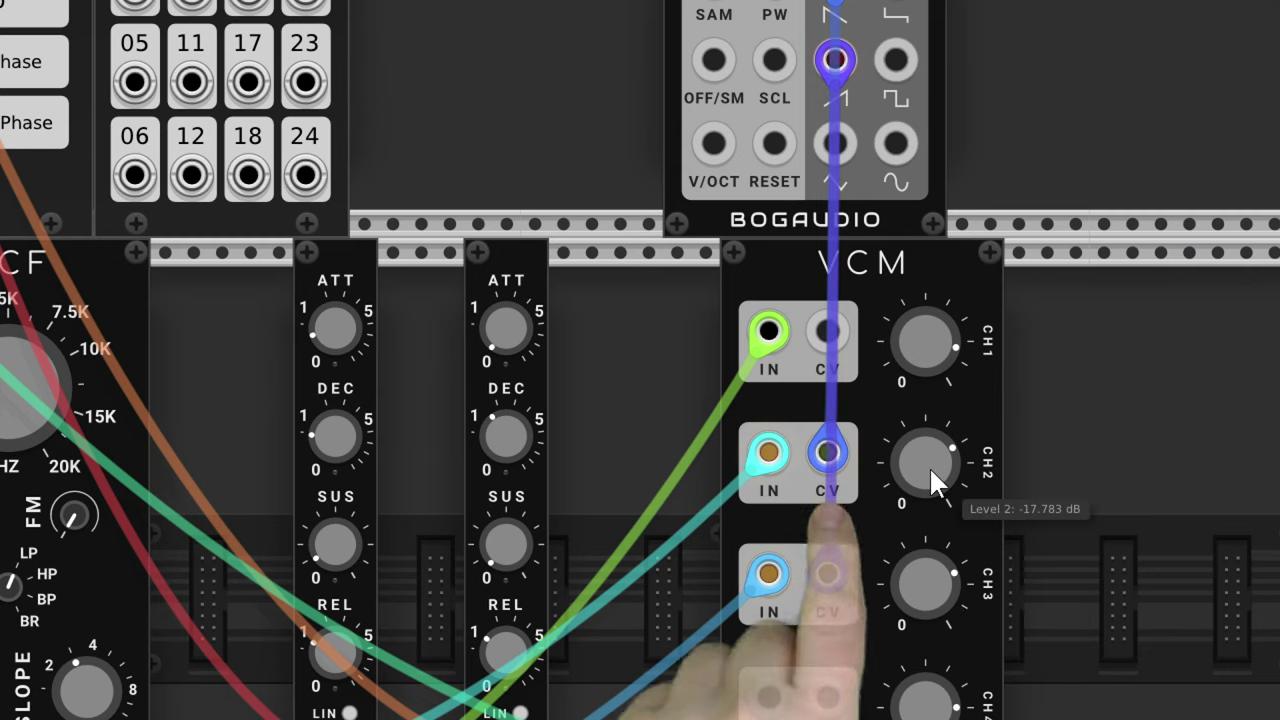
pyautogui.moveTo(929, 466); pyautogui.dragTo(839, 211)
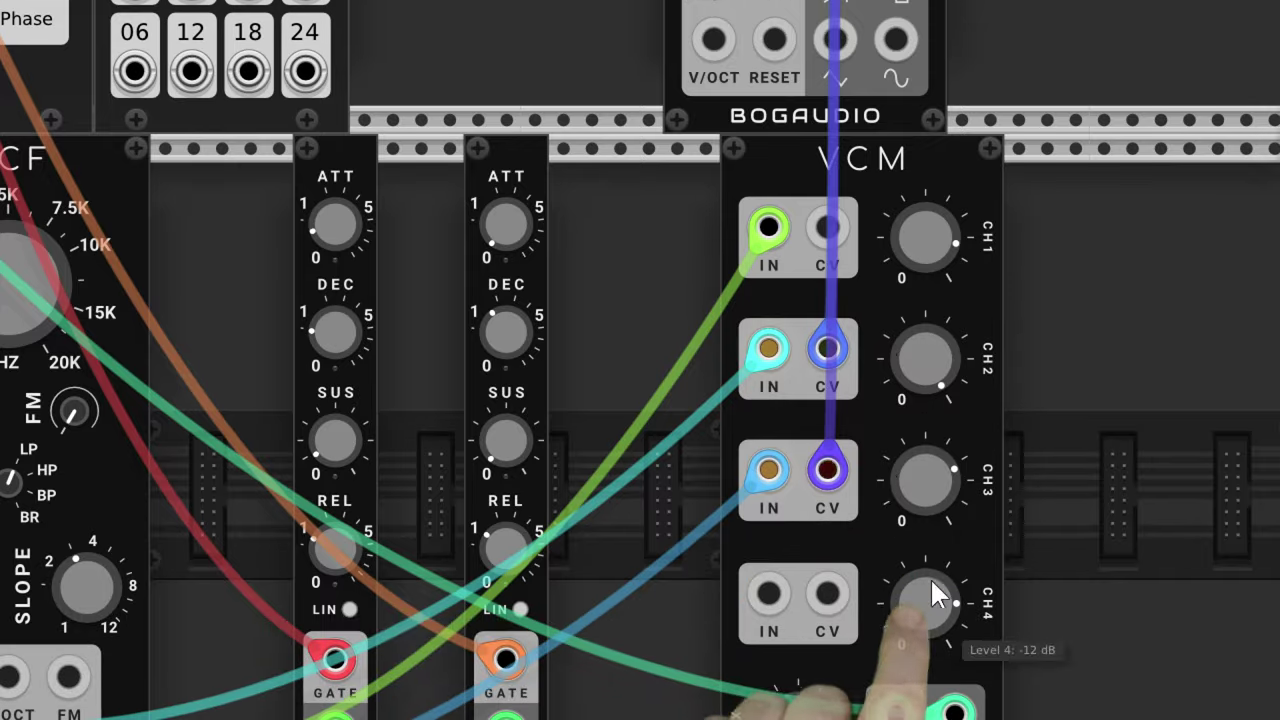
pyautogui.moveTo(924, 470); pyautogui.dragTo(851, 200)
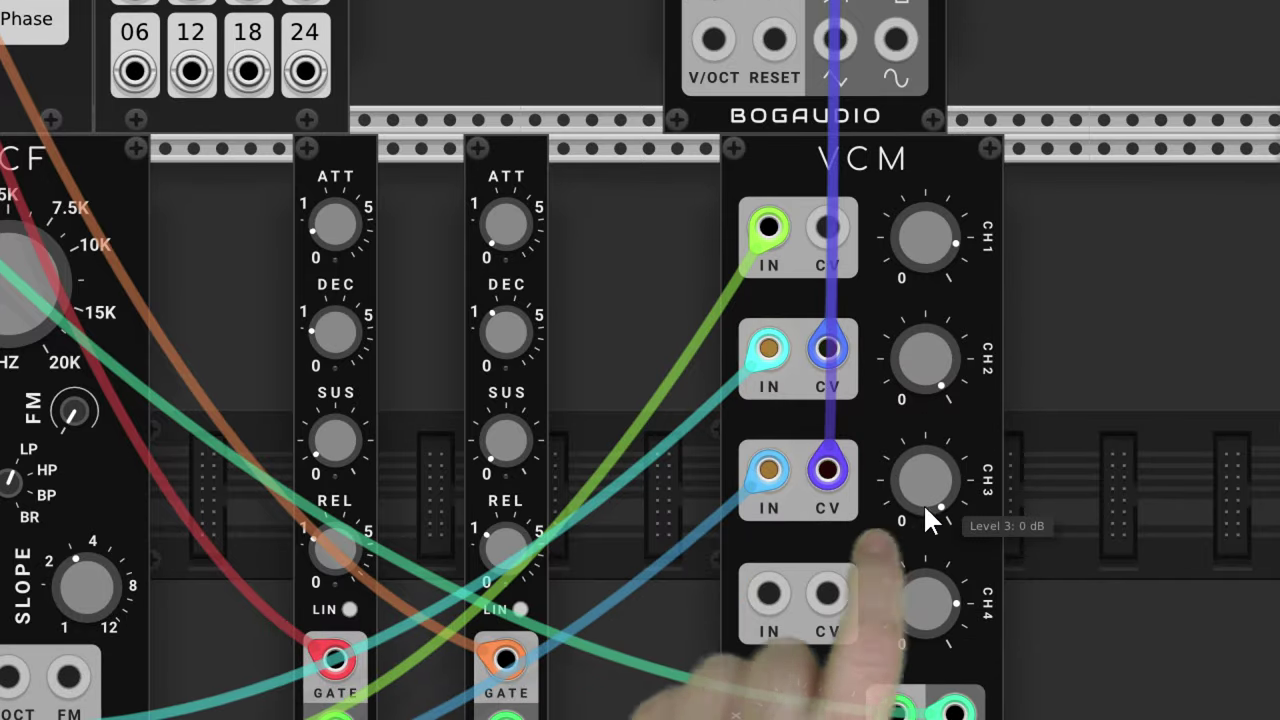
pyautogui.scroll(5, 911, 512)
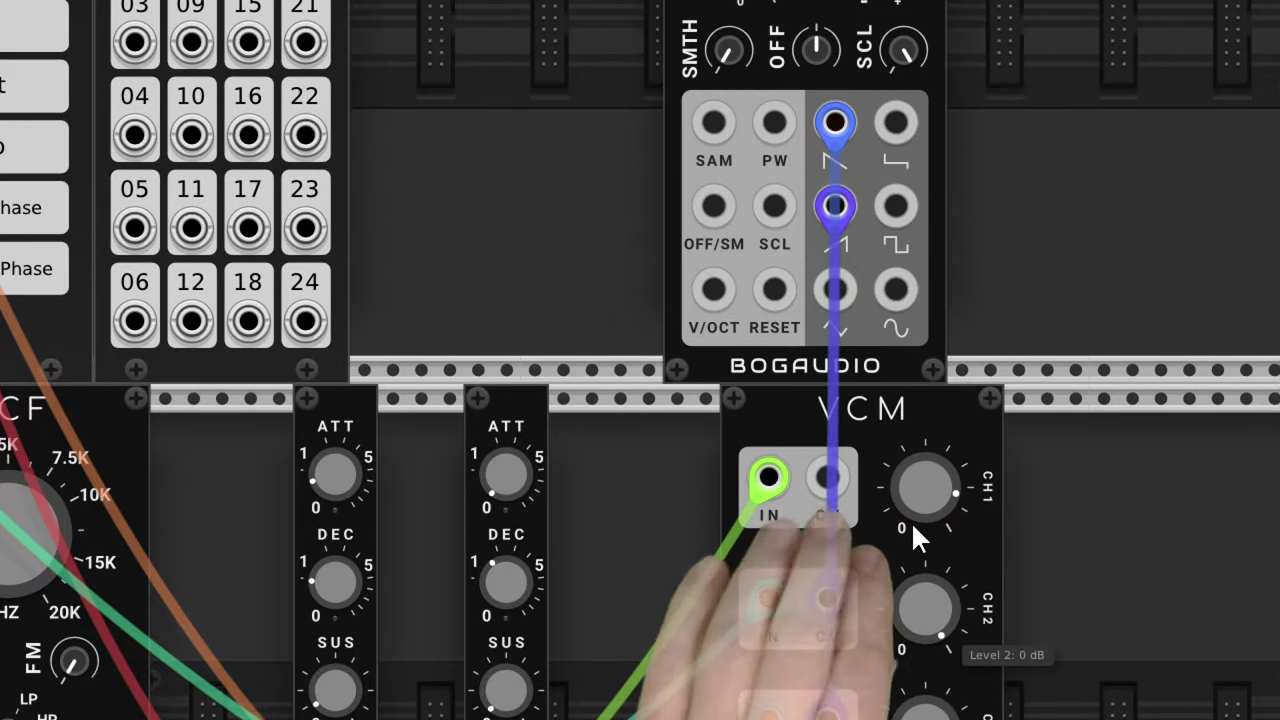
# Turn the Bogaudio LFO's offset fully up and lower its frequency to about 0.196 Hz
pyautogui.scroll(4, 911, 521)
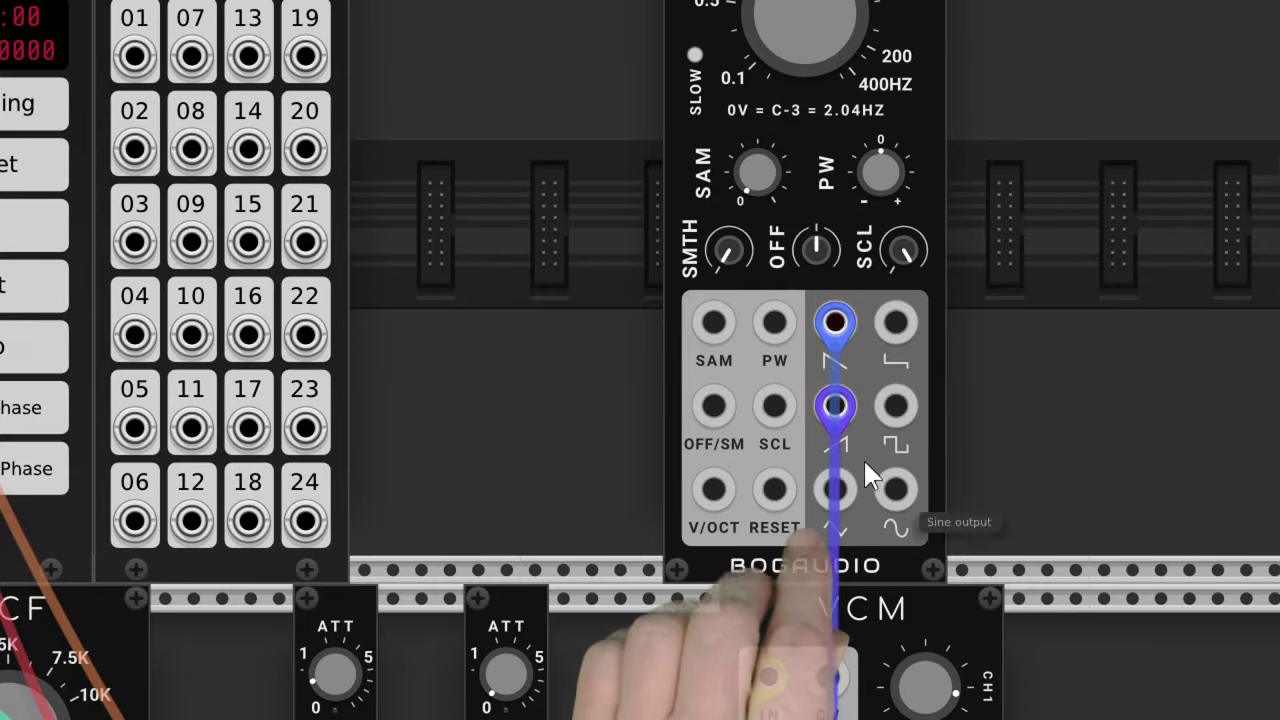
pyautogui.scroll(-4, 833, 627)
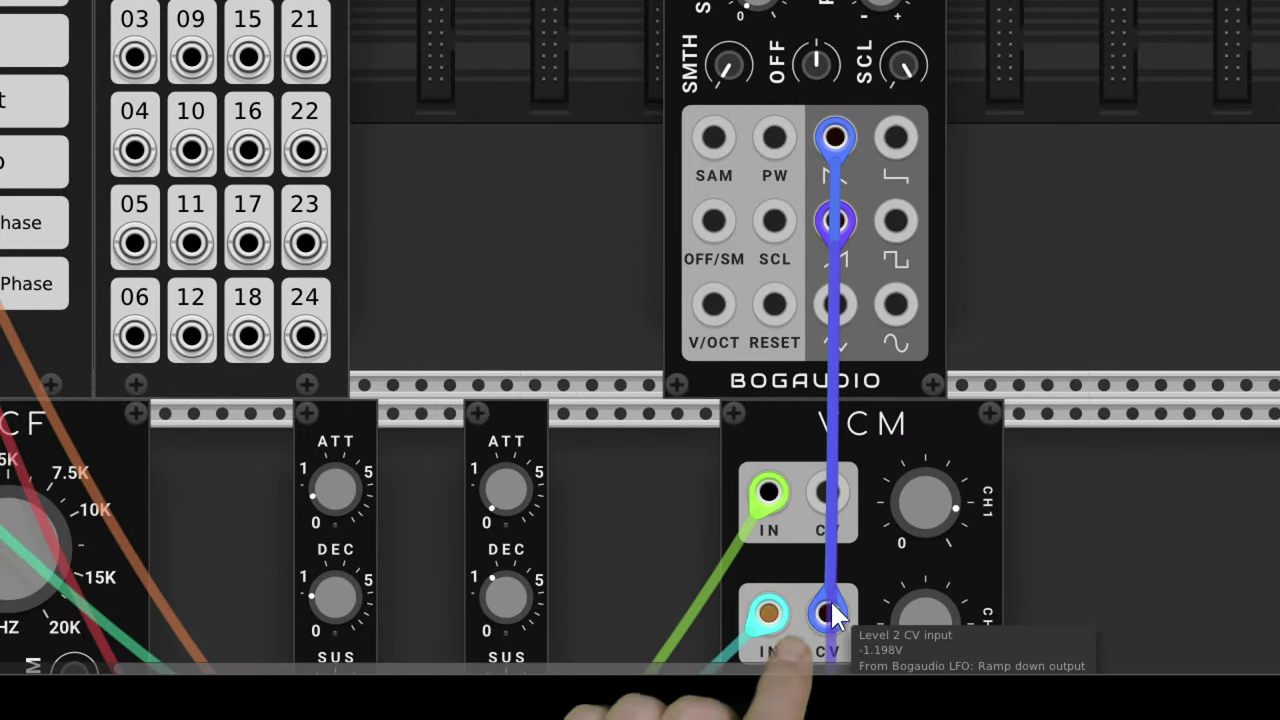
pyautogui.scroll(5, 834, 61)
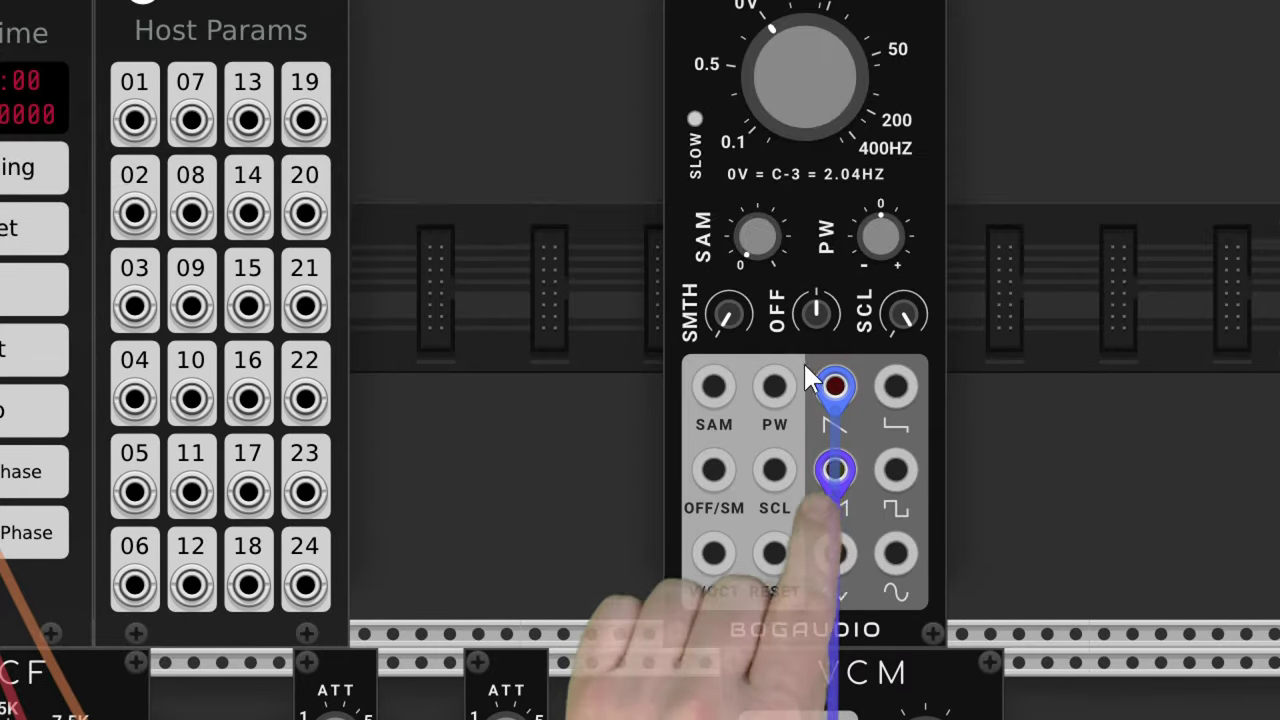
pyautogui.scroll(2, 816, 345)
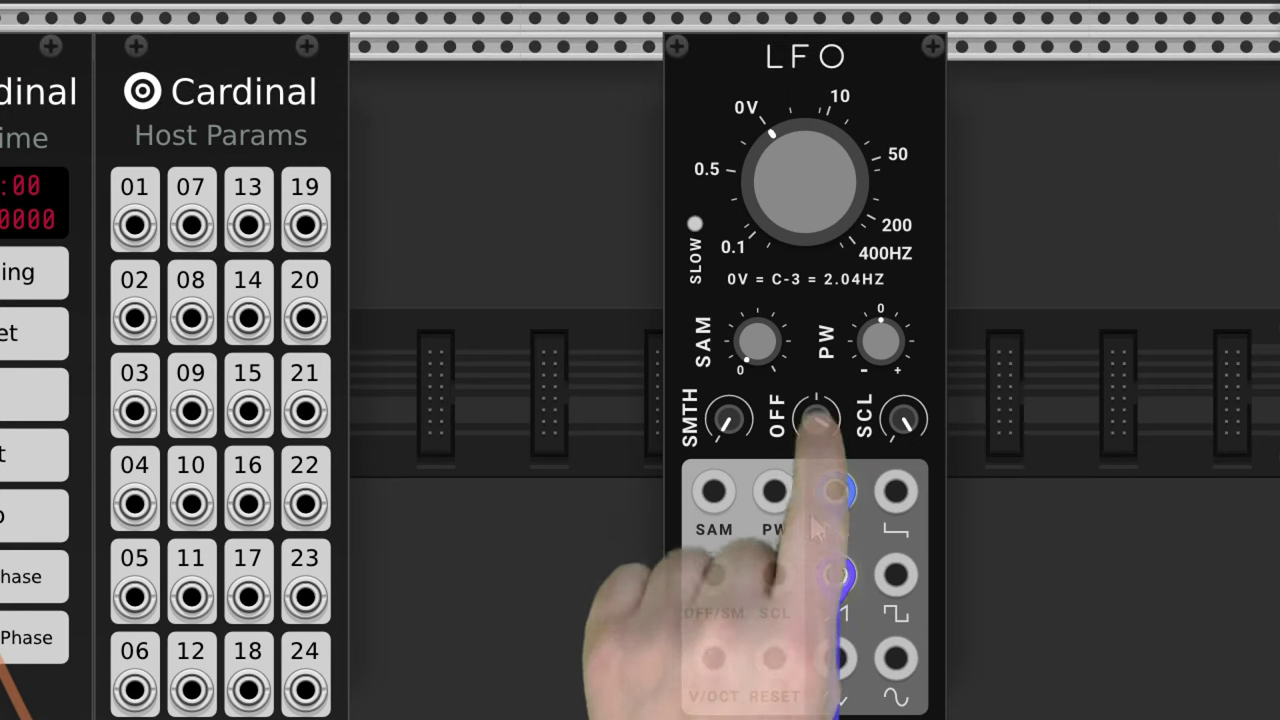
pyautogui.scroll(-1, 870, 643)
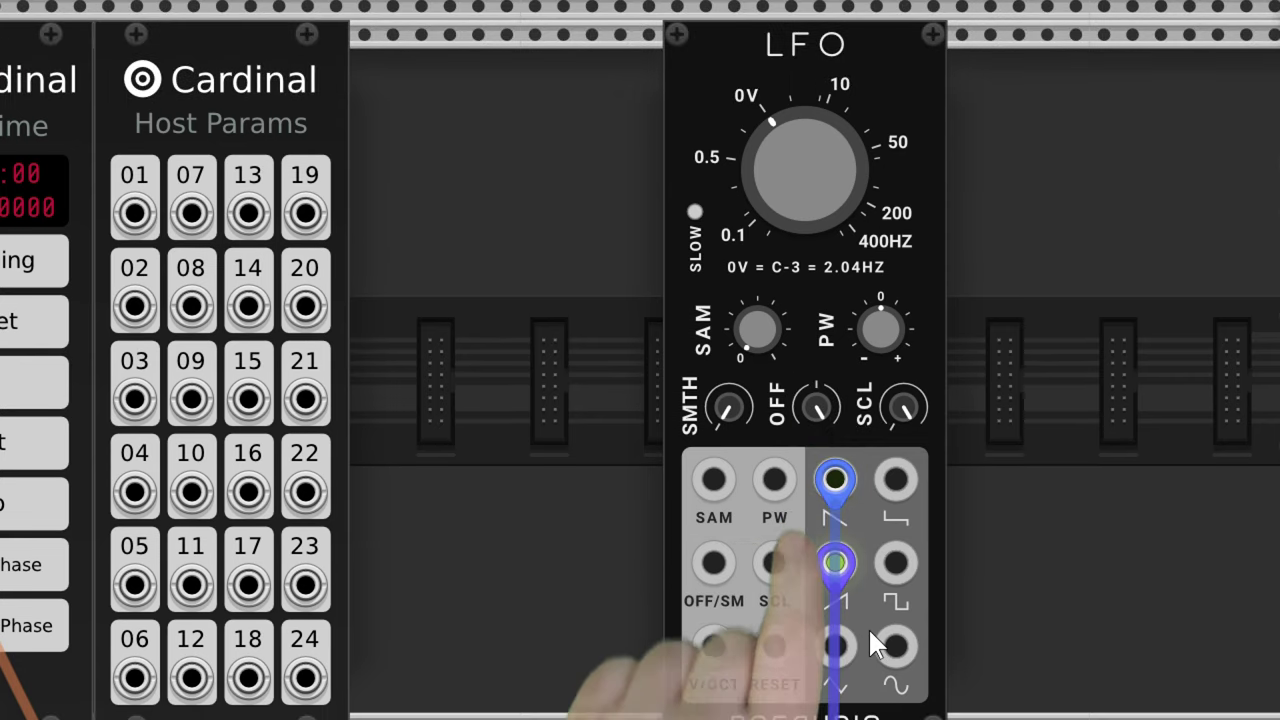
pyautogui.scroll(-7, 869, 627)
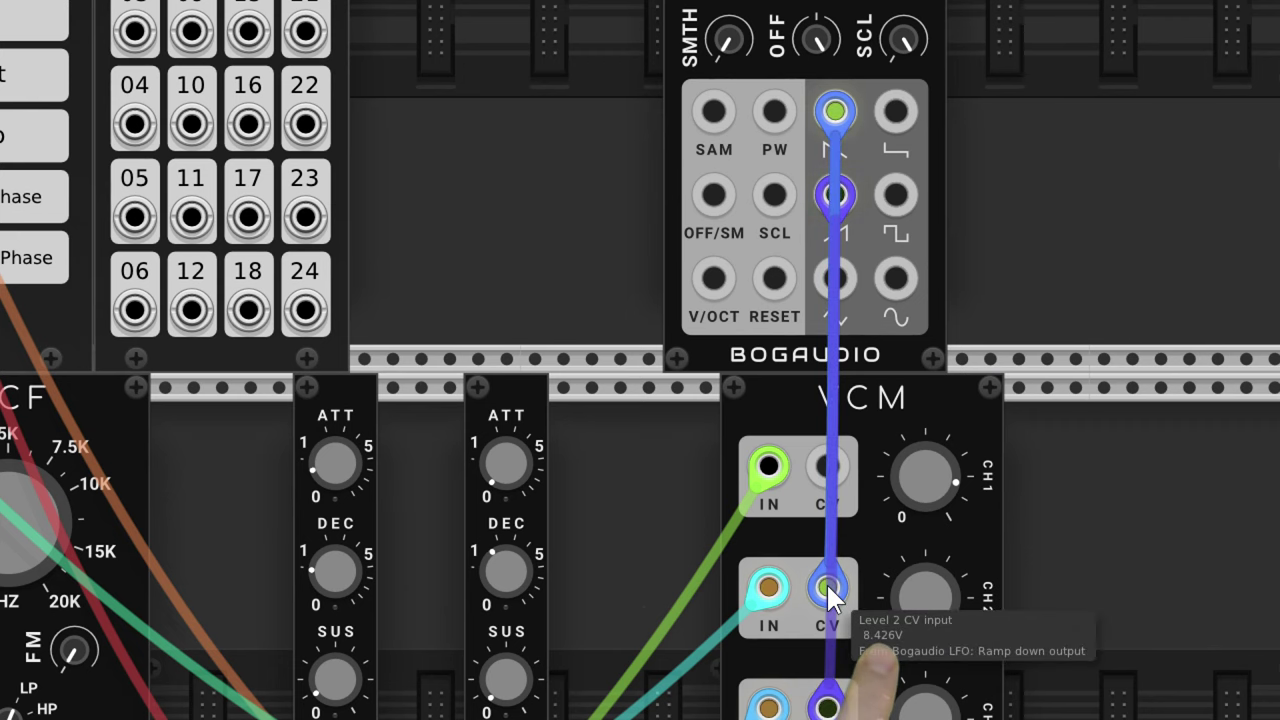
pyautogui.scroll(7, 826, 582)
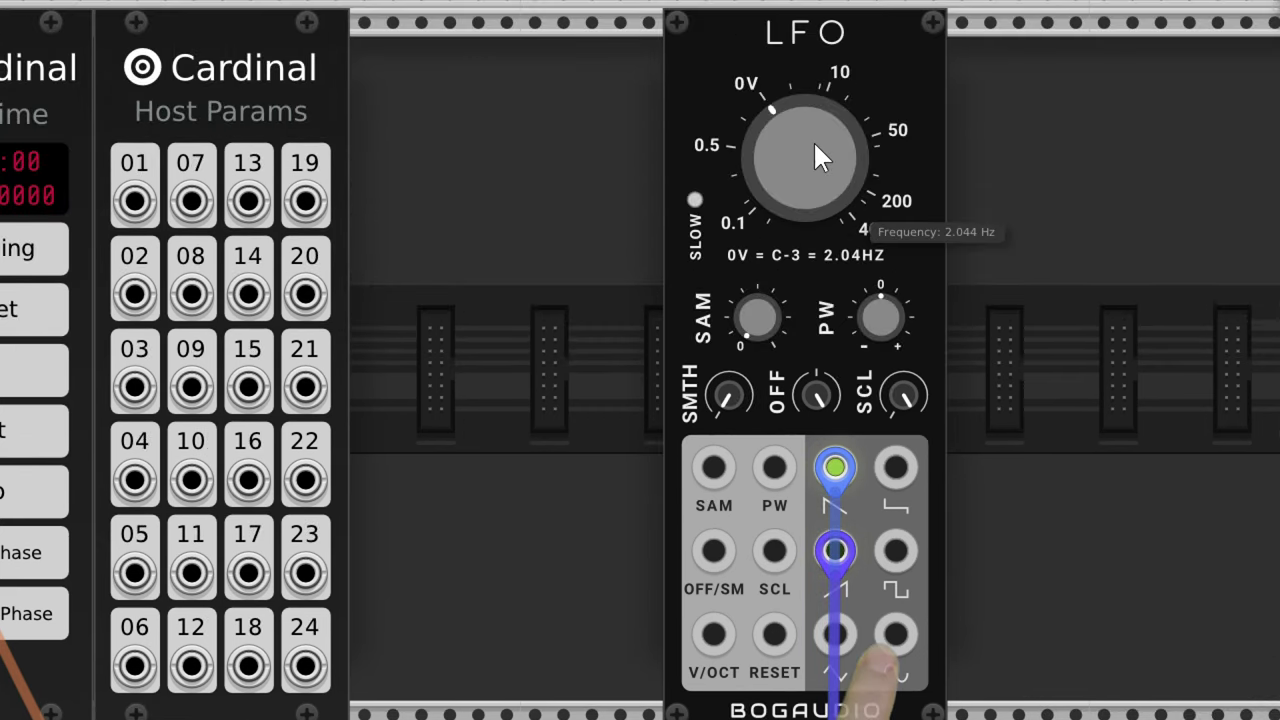
pyautogui.moveTo(815, 146); pyautogui.dragTo(808, 347)
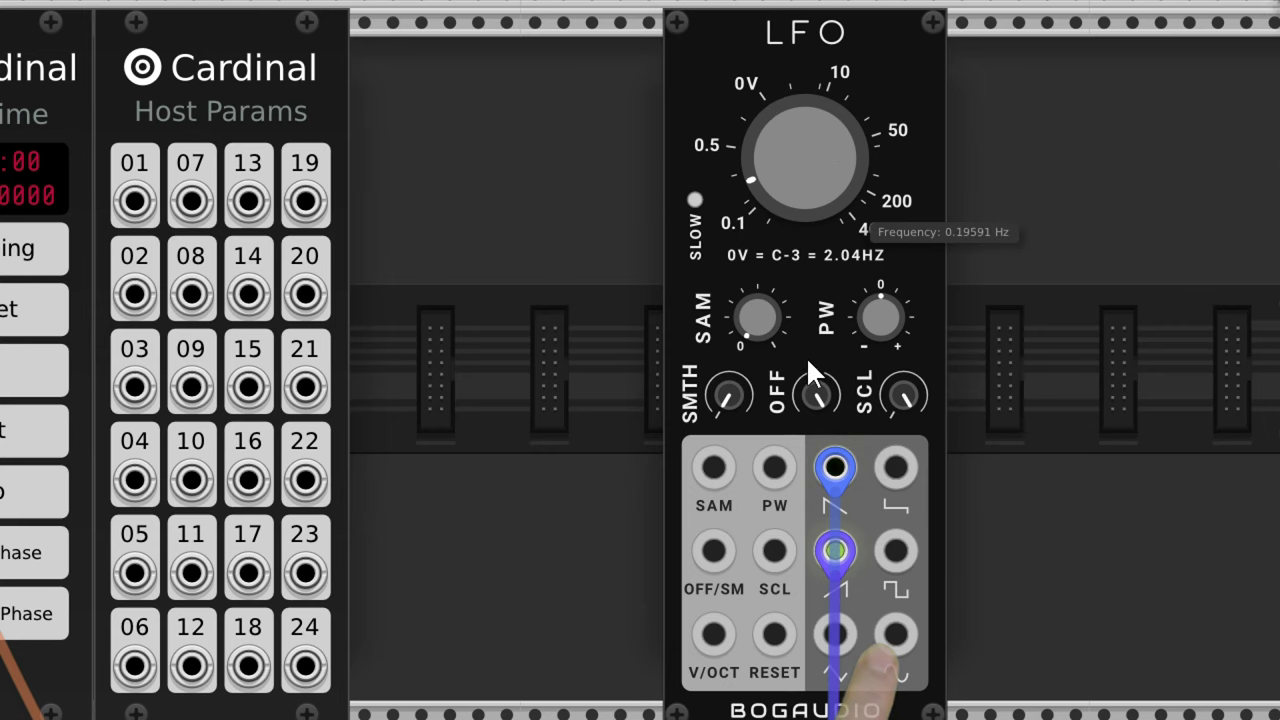
# Raise the VCM's channel 1 level slightly
pyautogui.scroll(-4, 785, 617)
pyautogui.scroll(-10, 791, 619)
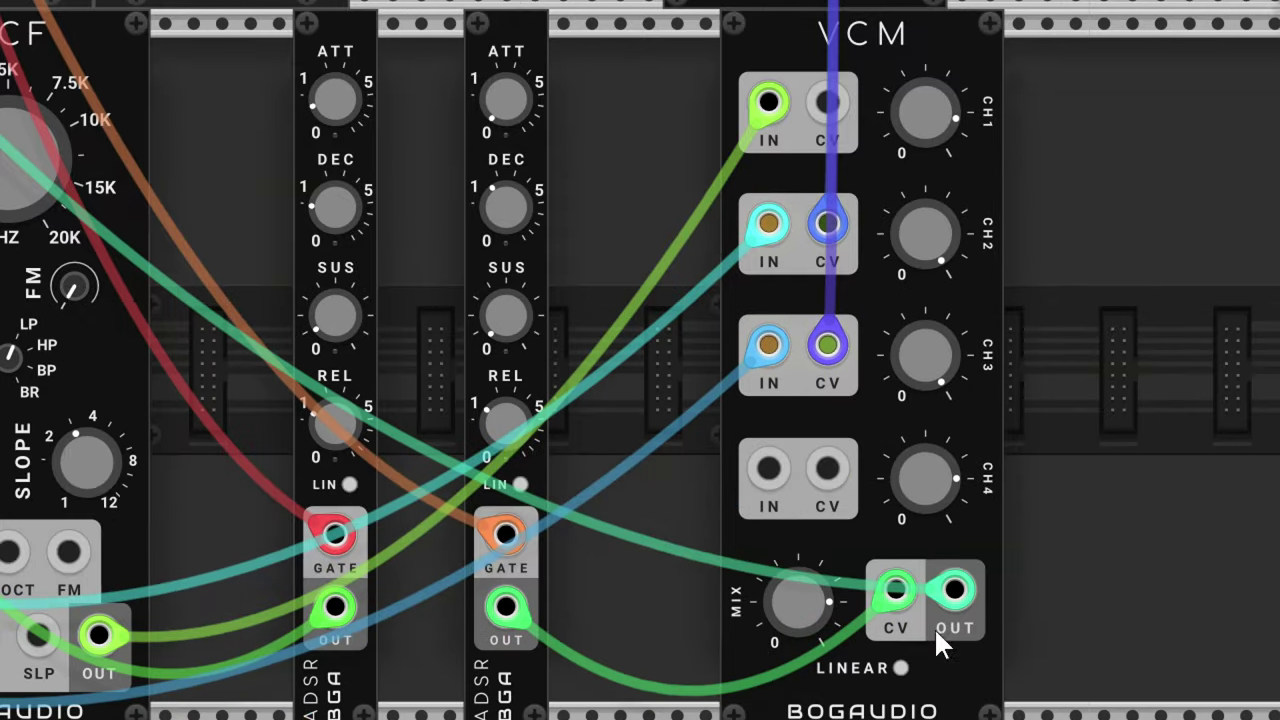
pyautogui.moveTo(783, 590)
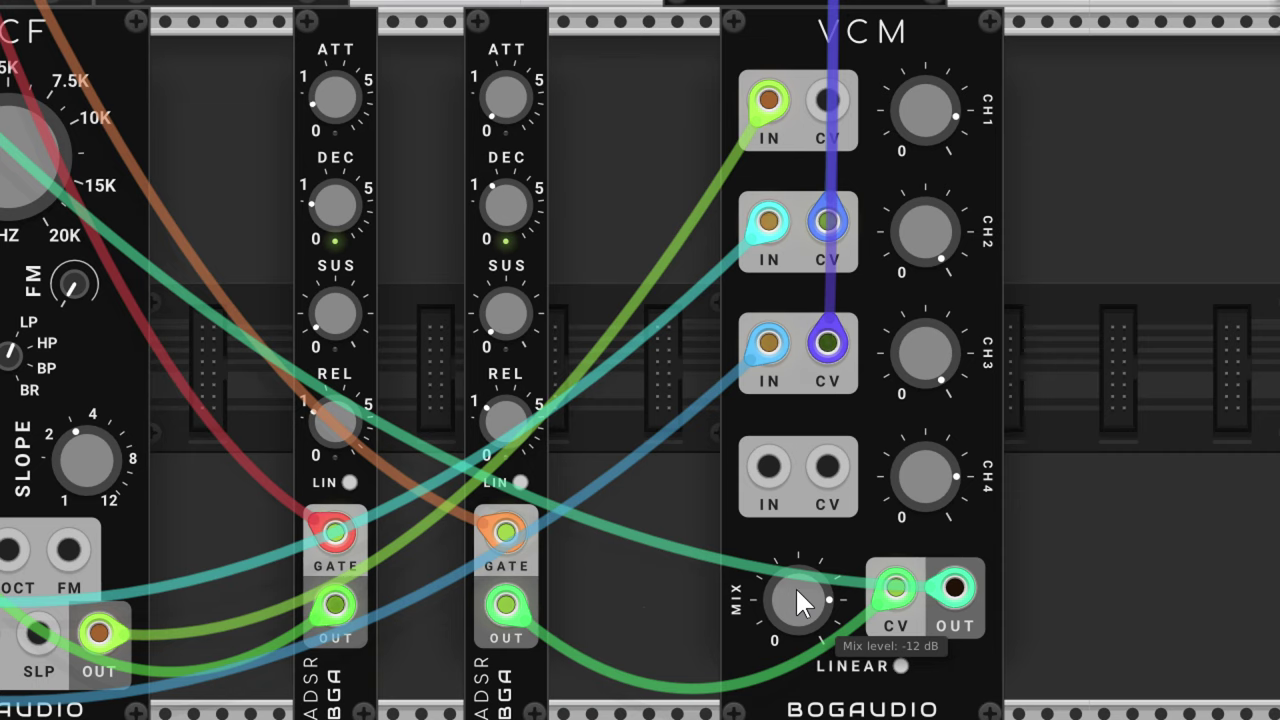
pyautogui.scroll(2, 962, 107)
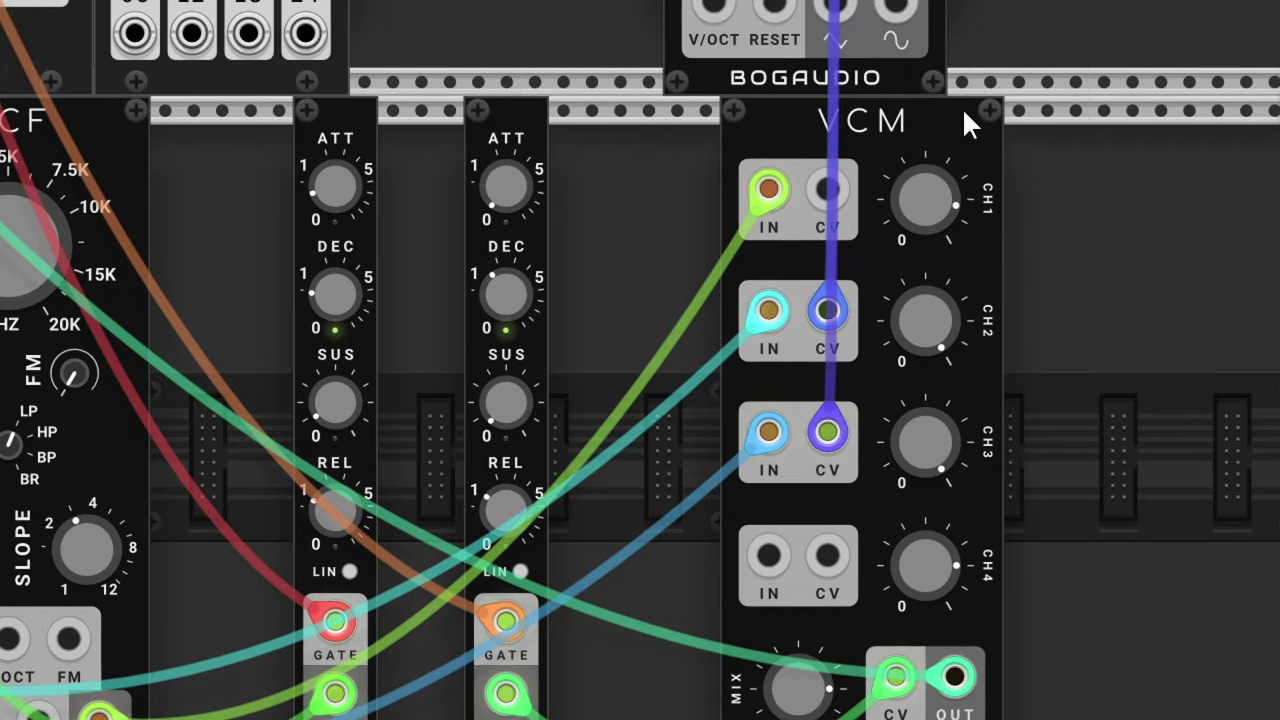
pyautogui.moveTo(929, 203); pyautogui.dragTo(912, 166)
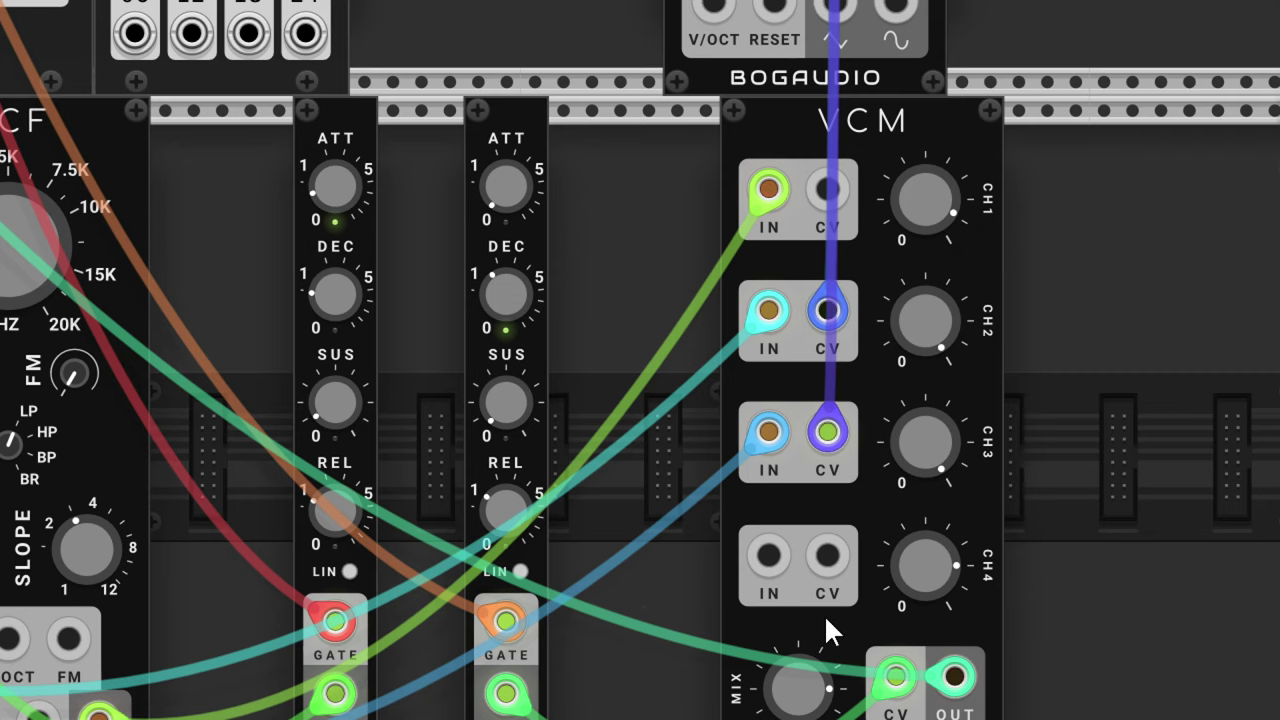
pyautogui.scroll(-1, 828, 622)
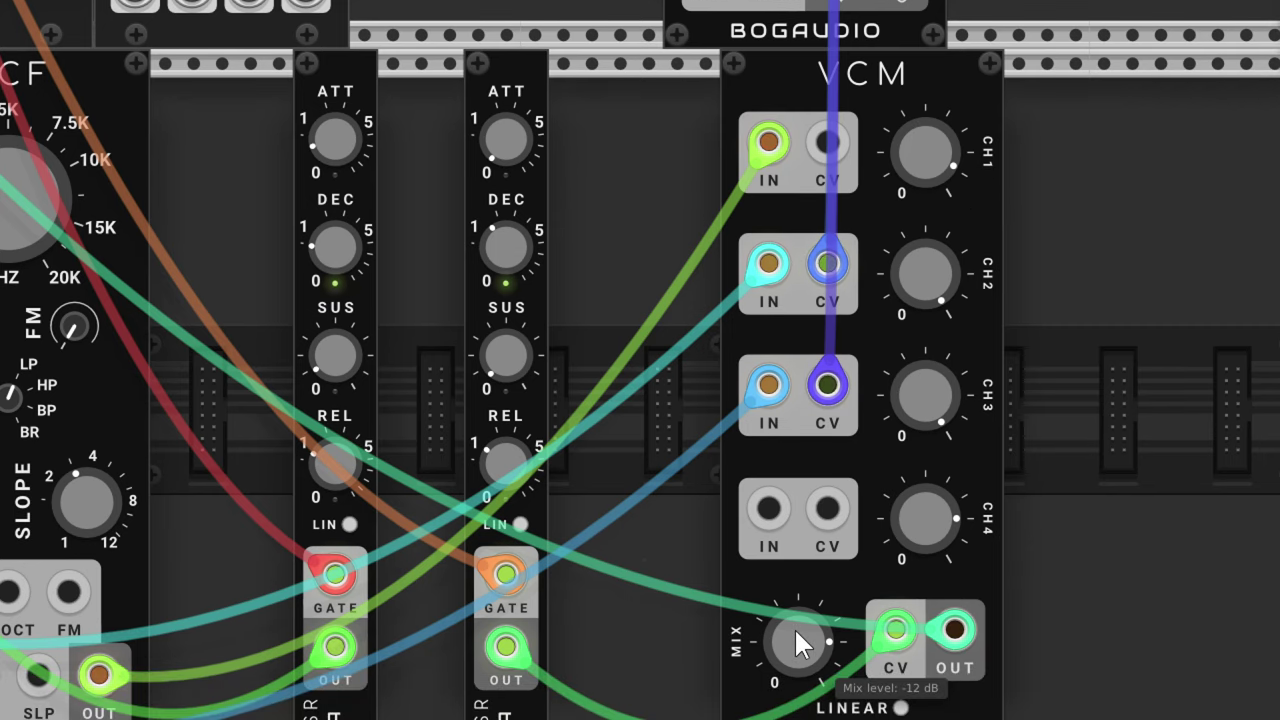
pyautogui.moveTo(796, 622)
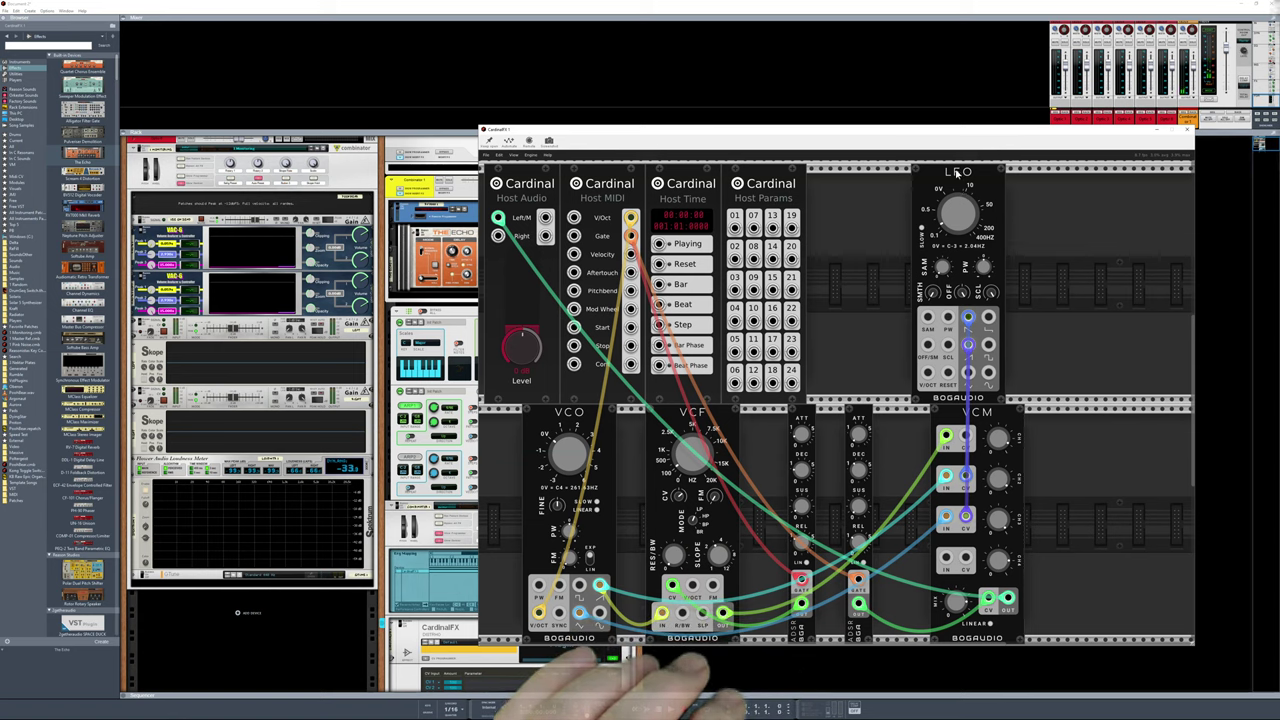
# Move the LFO, VCM and both ADSR modules to the upper row beyond Host Params, and place the VCF directly beside the VCO
pyautogui.moveTo(957, 173); pyautogui.dragTo(1129, 173)
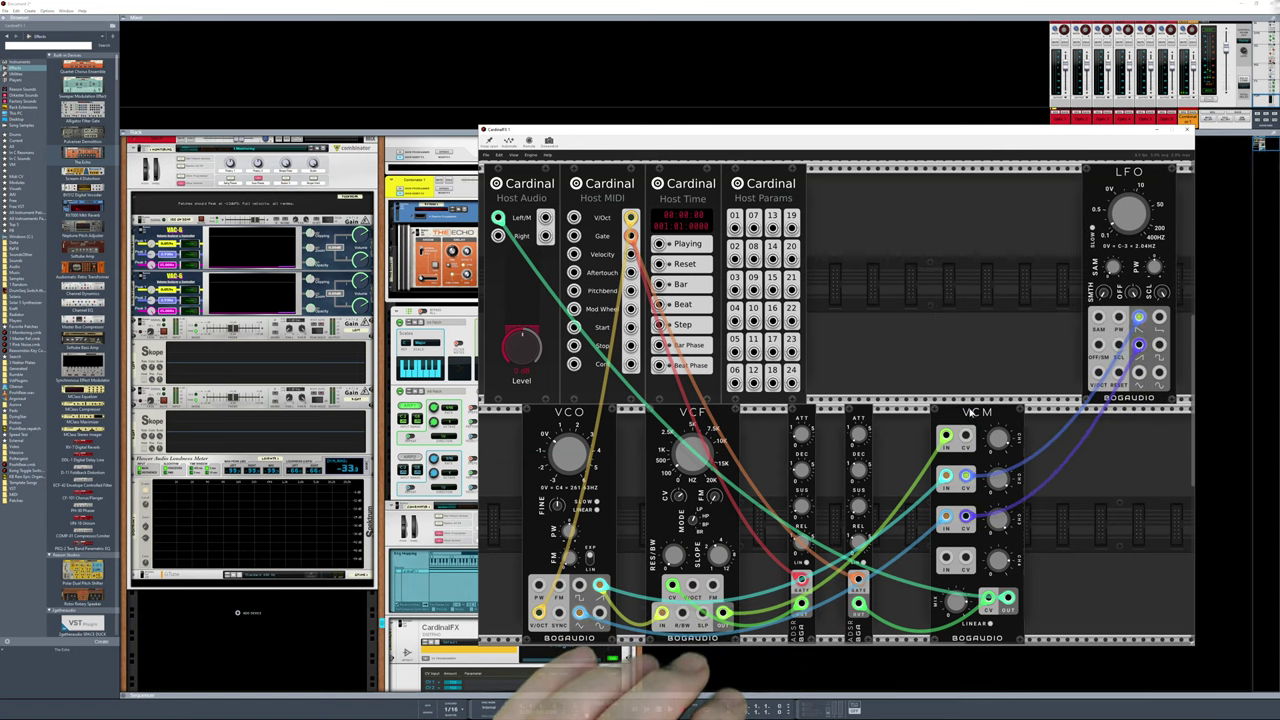
pyautogui.moveTo(970, 412); pyautogui.dragTo(1027, 172)
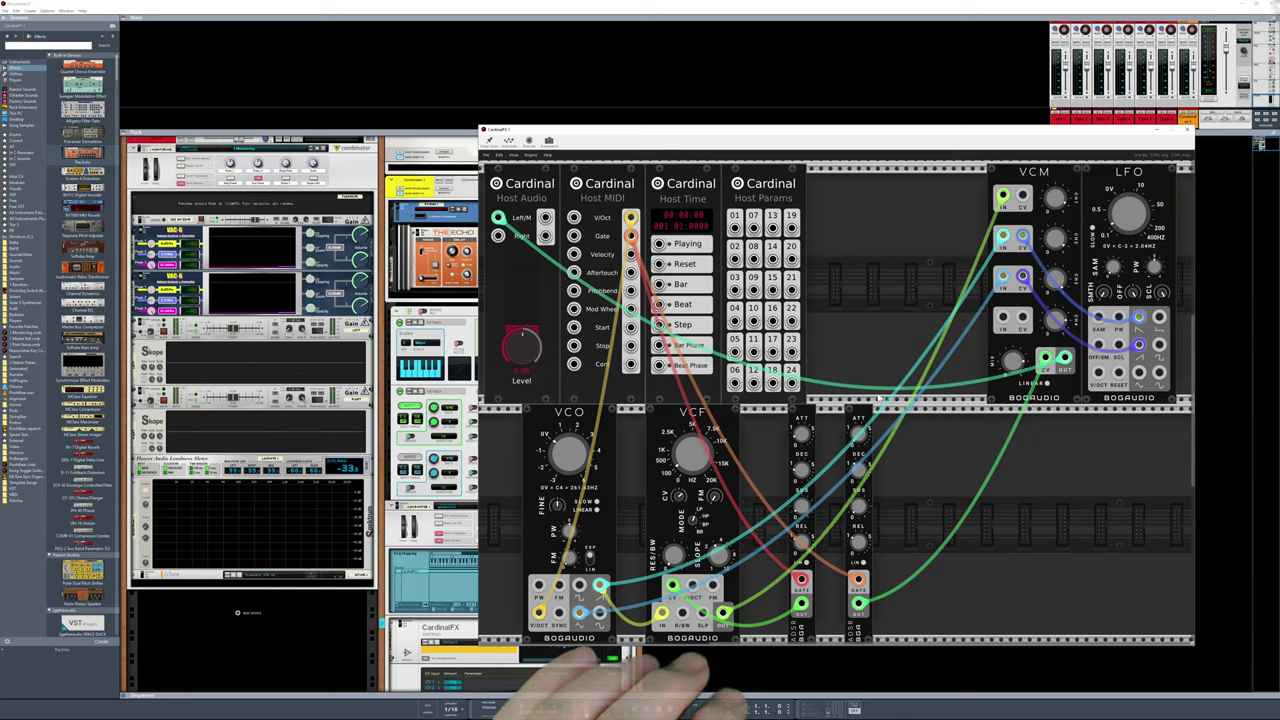
pyautogui.moveTo(866, 412); pyautogui.dragTo(963, 173)
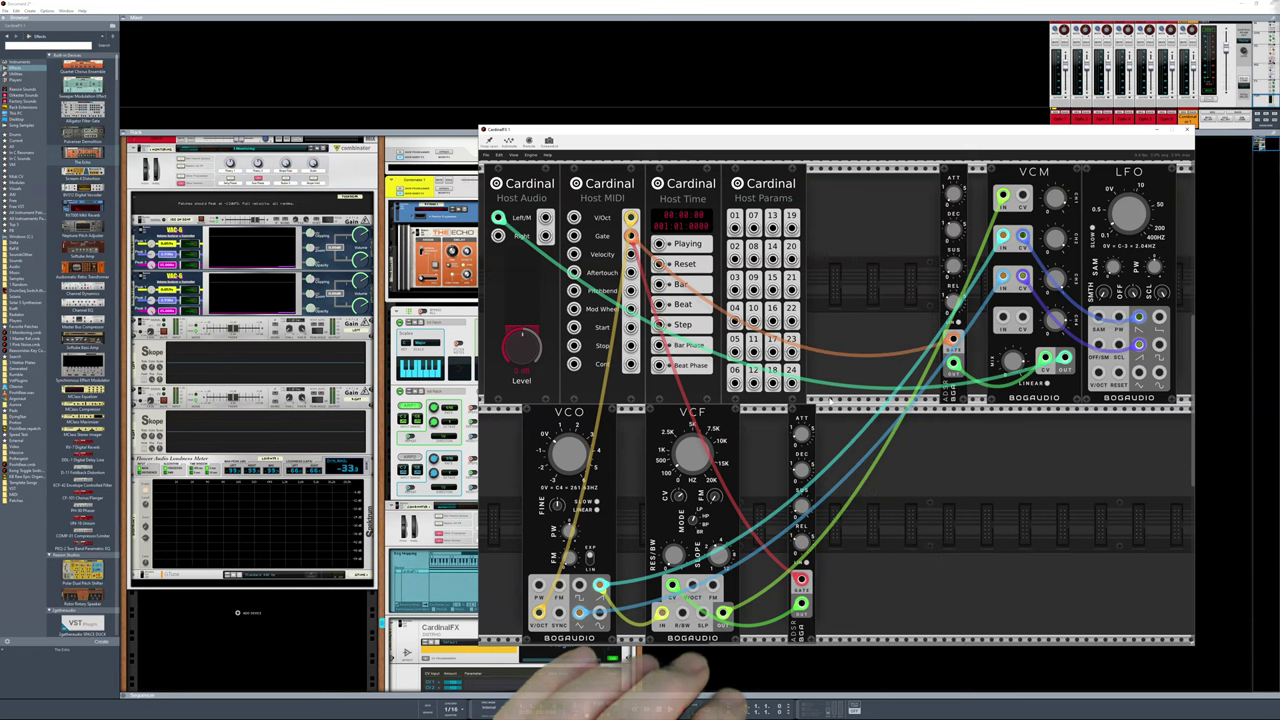
pyautogui.moveTo(811, 412); pyautogui.dragTo(905, 173)
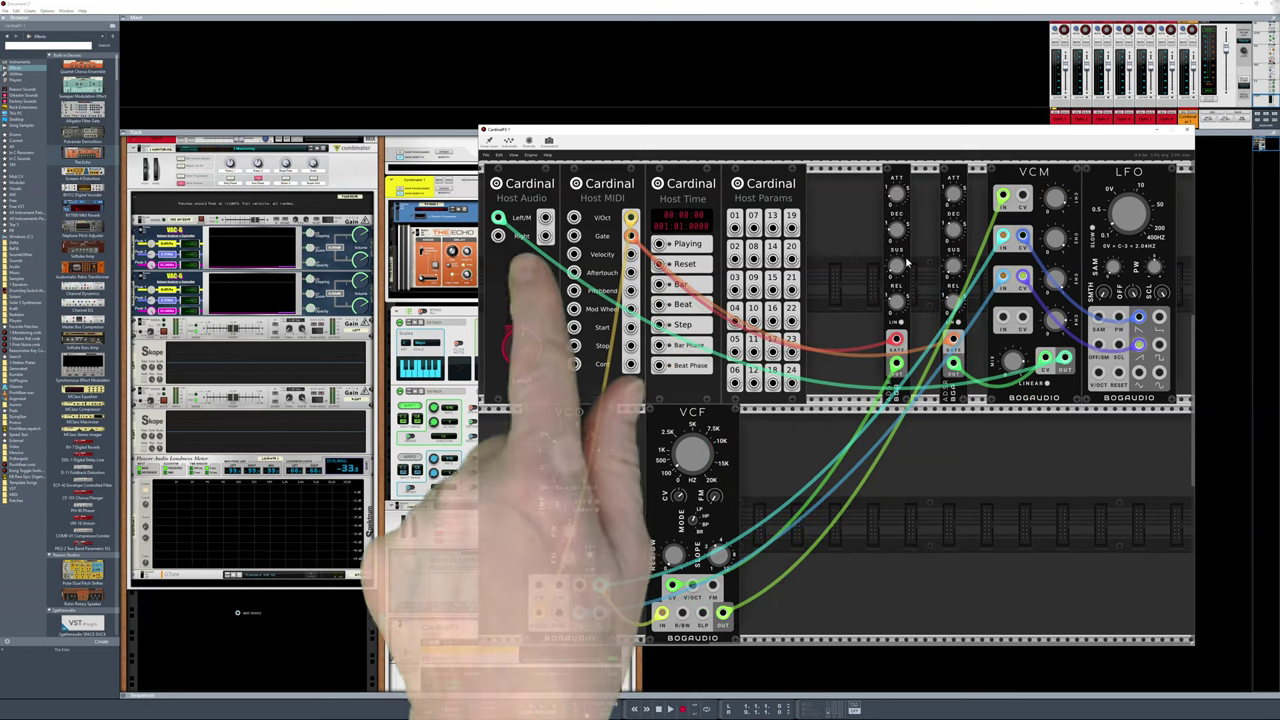
pyautogui.moveTo(700, 414); pyautogui.dragTo(703, 378)
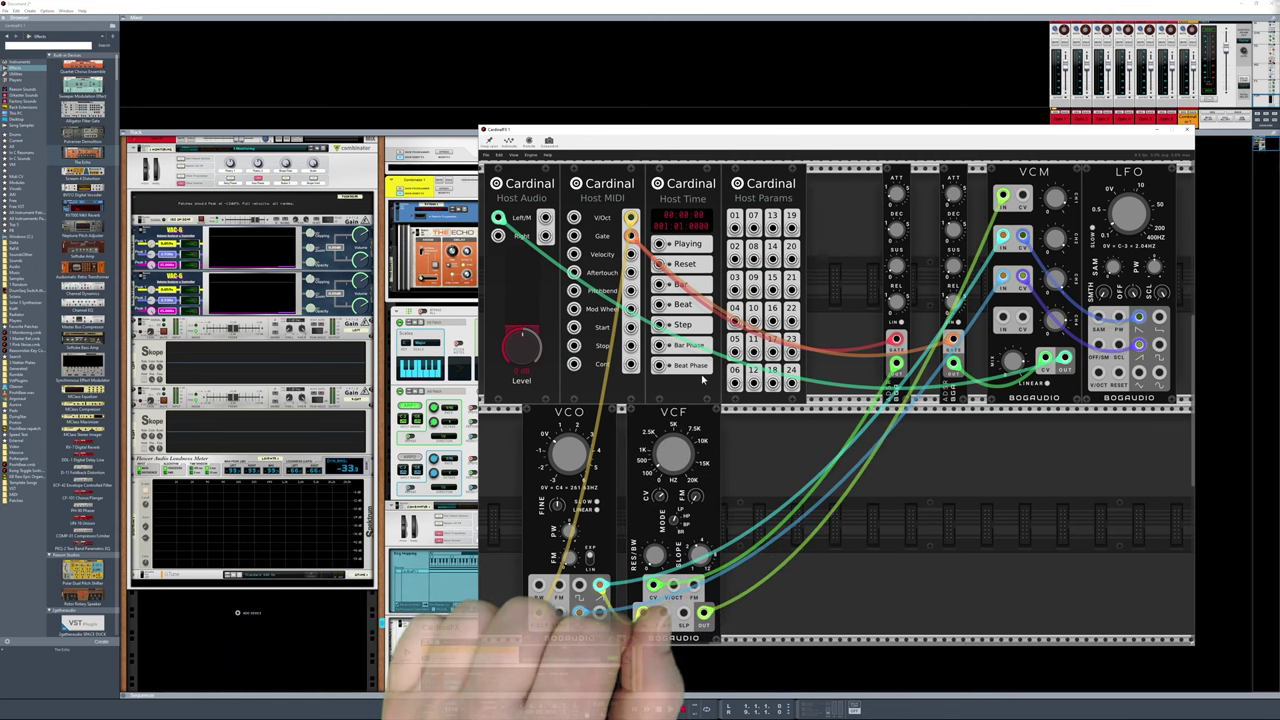
# Filter the module browser to the SV Modular brand without a search term and add the CR78 drum module beside the VCF
pyautogui.rightClick(763, 458)
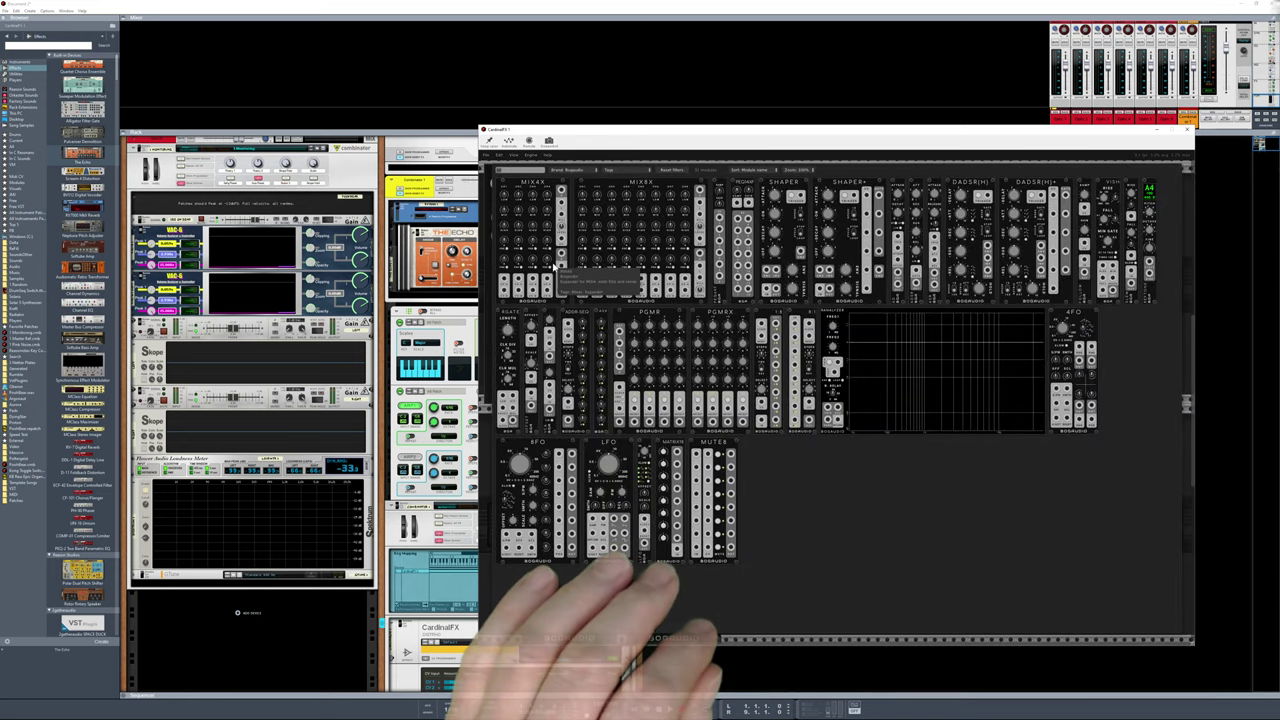
pyautogui.click(566, 176)
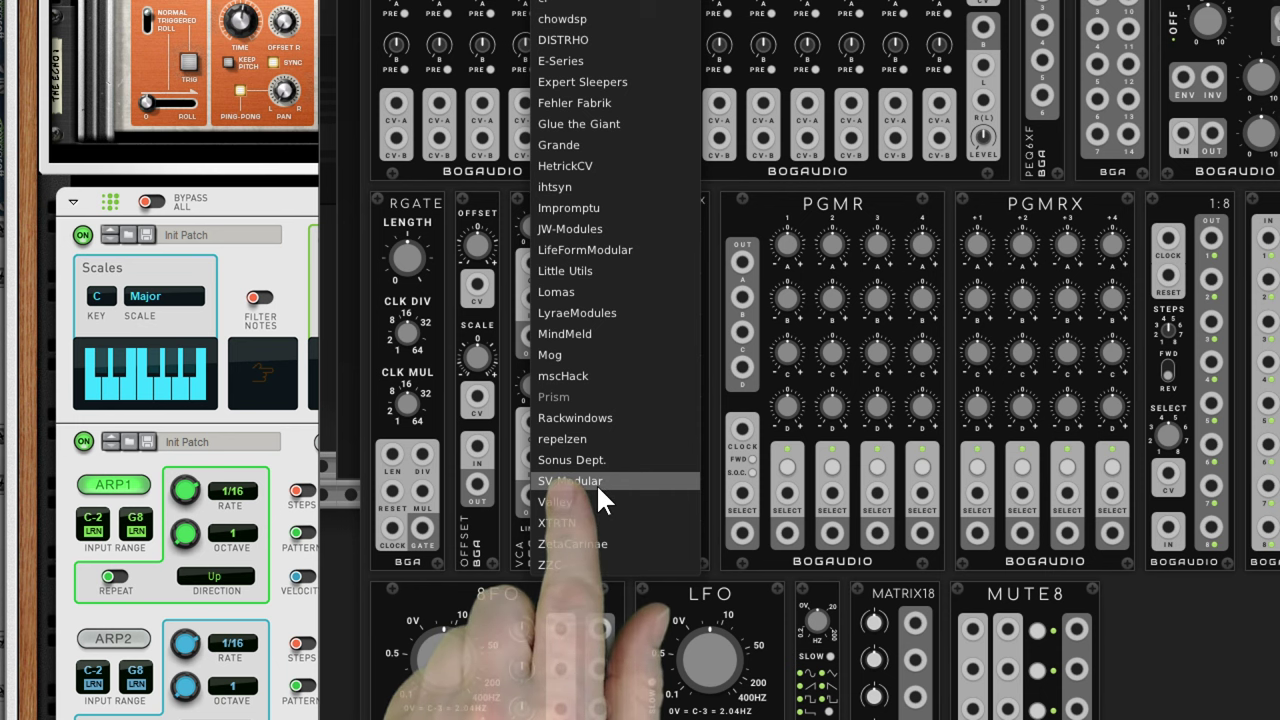
pyautogui.click(590, 481)
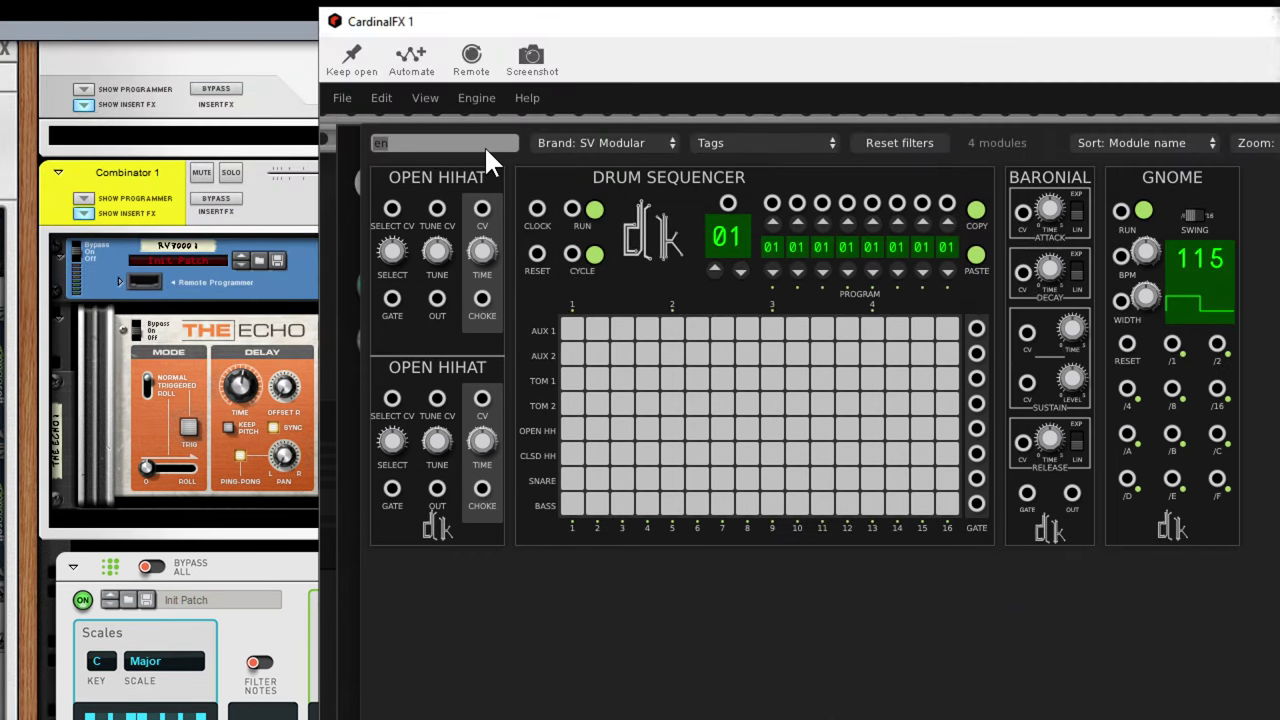
pyautogui.press('BackSpace')
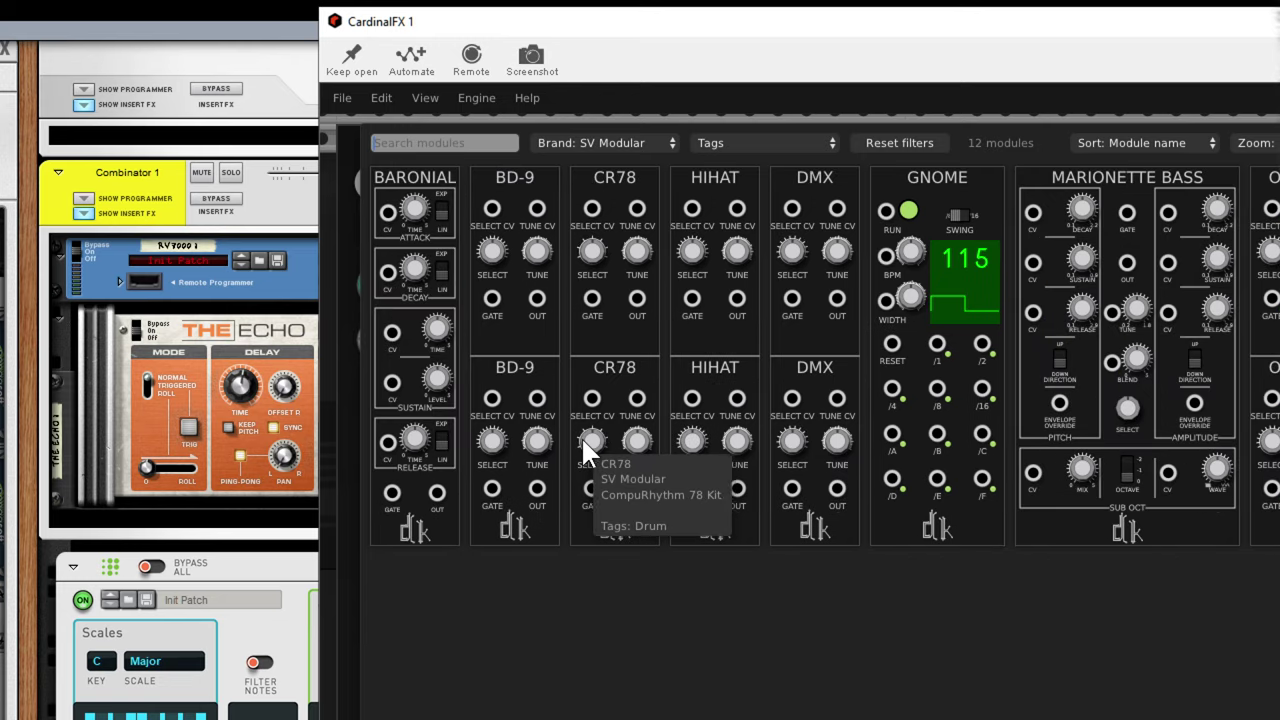
pyautogui.click(606, 179)
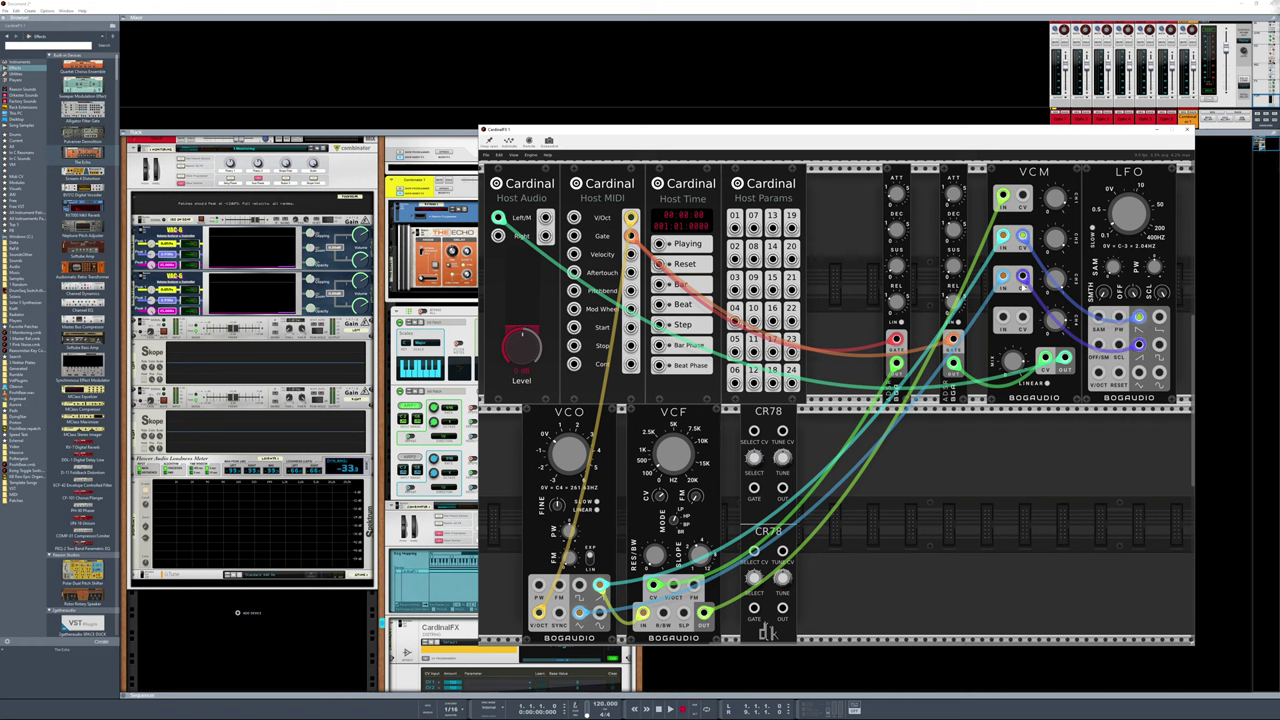
# Duplicate the VCM without its cables and place the copy in the lower row beyond the CR78
pyautogui.rightClick(1040, 172)
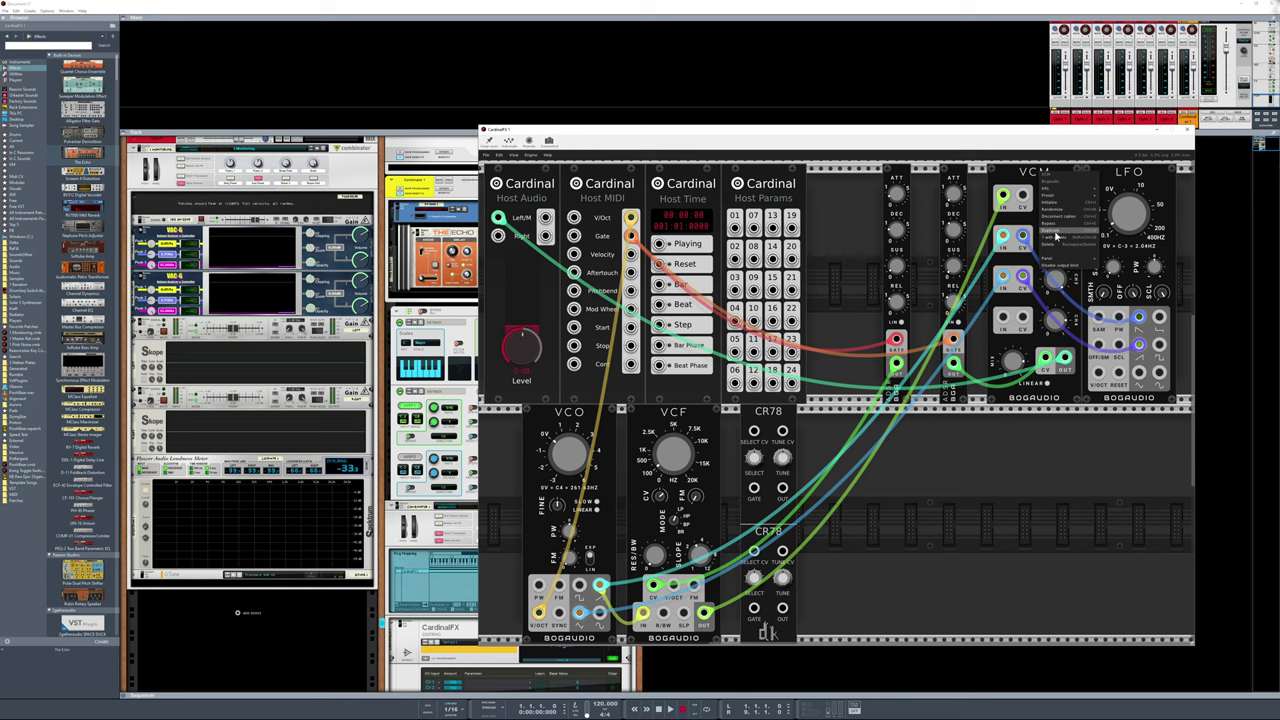
pyautogui.click(1055, 235)
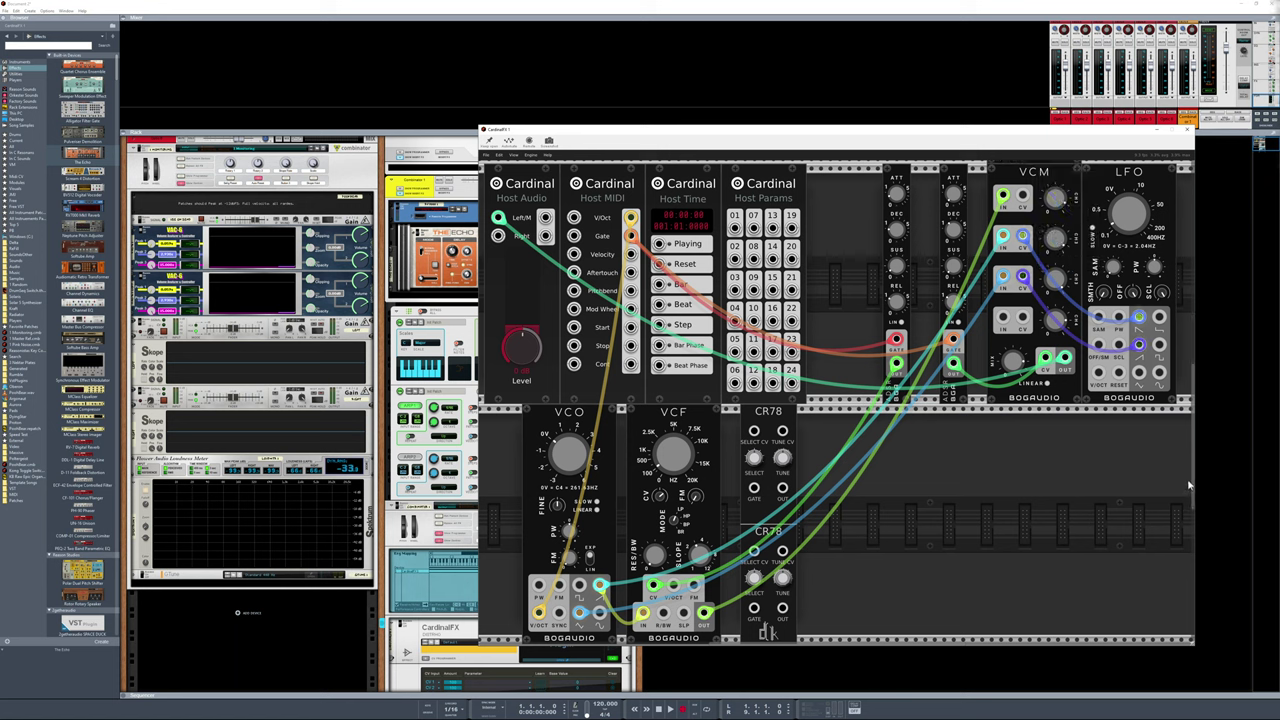
pyautogui.scroll(-5, 1193, 471)
pyautogui.scroll(6, 1196, 455)
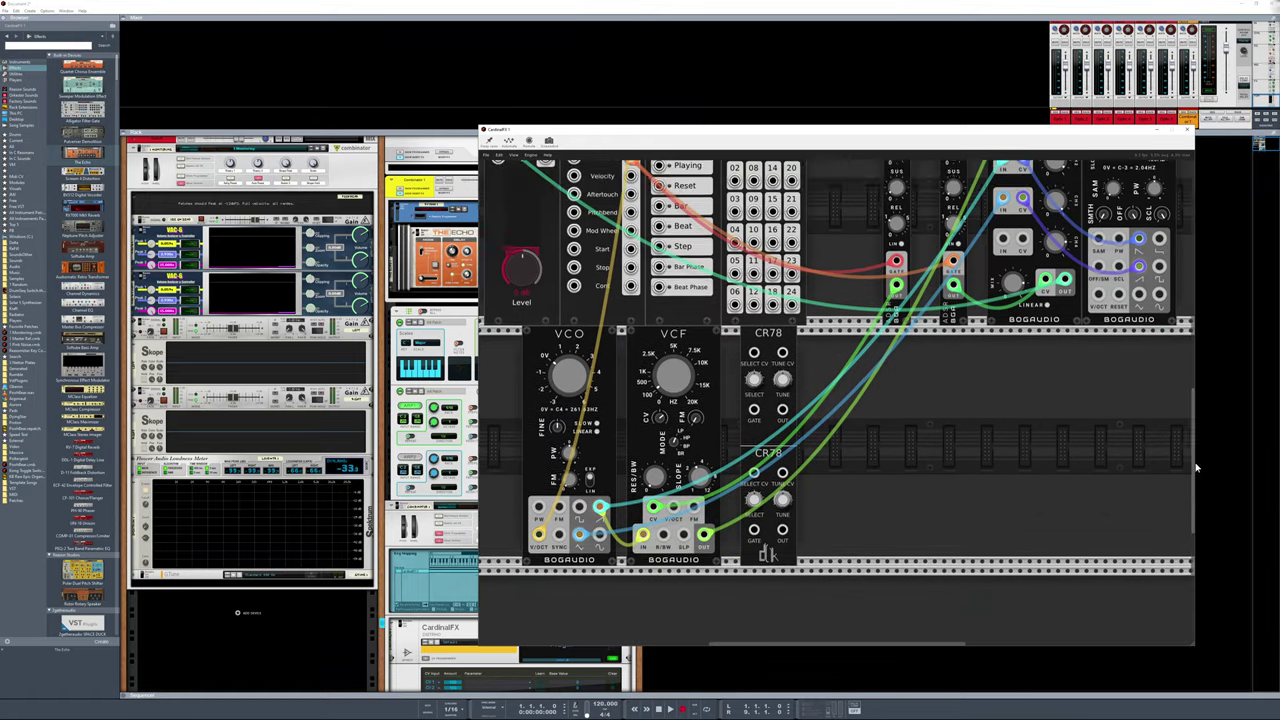
pyautogui.scroll(2, 1200, 430)
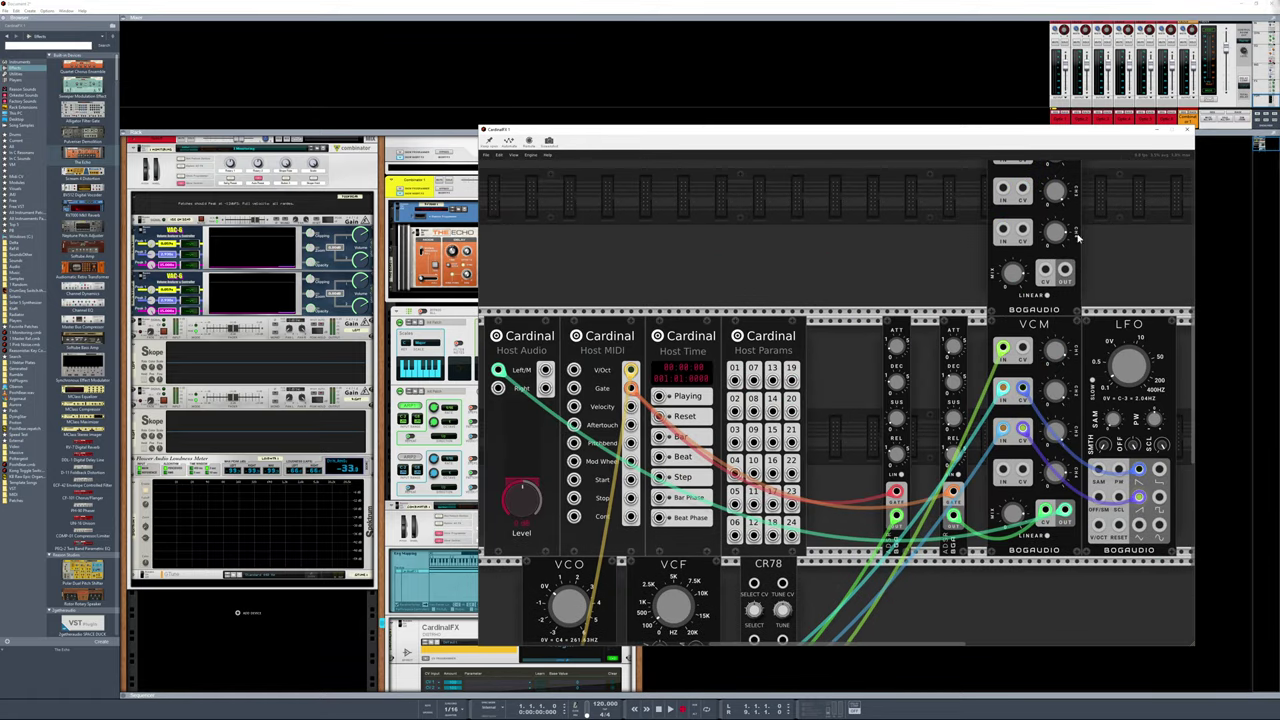
pyautogui.moveTo(1008, 305); pyautogui.dragTo(878, 553)
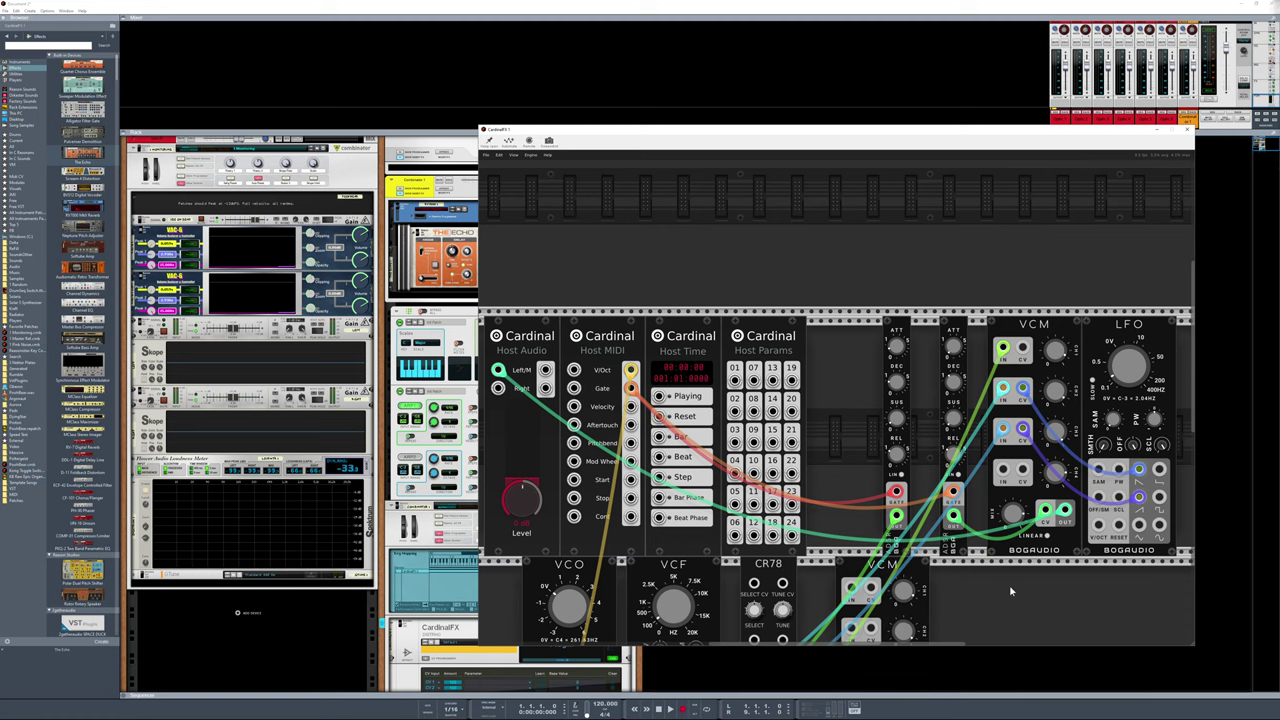
# Patch the original VCM and upper CR78 outputs into the new VCM's channels 1 and 2, and its output to Host Audio Left/M
pyautogui.scroll(-3, 1009, 584)
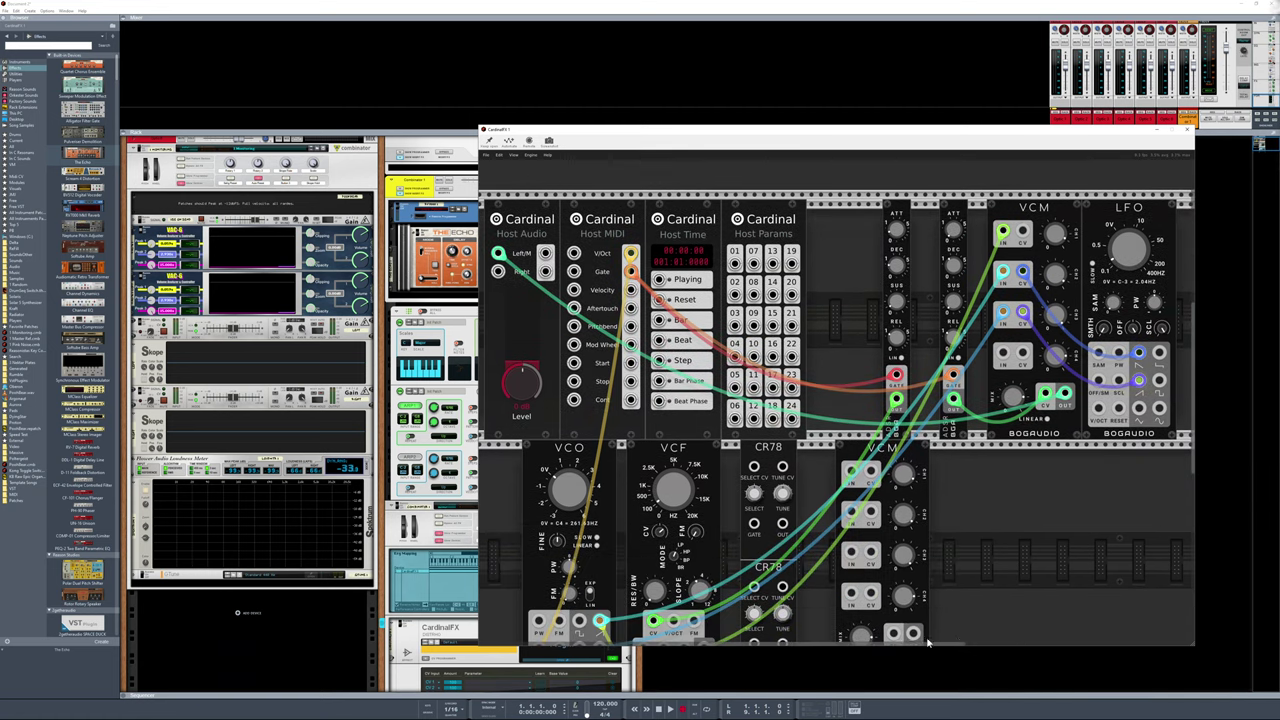
pyautogui.moveTo(914, 634); pyautogui.dragTo(500, 254)
pyautogui.moveTo(1066, 398); pyautogui.dragTo(851, 468)
pyautogui.moveTo(913, 632); pyautogui.dragTo(499, 254)
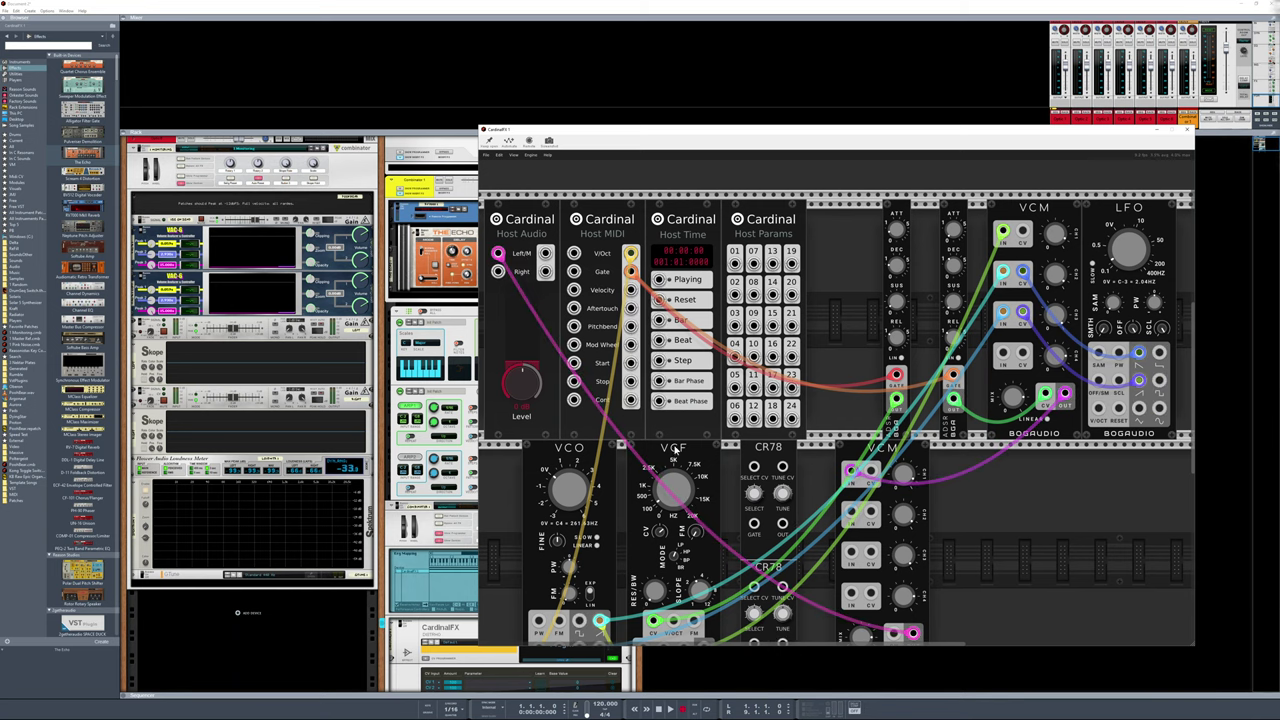
pyautogui.moveTo(782, 526); pyautogui.dragTo(849, 511)
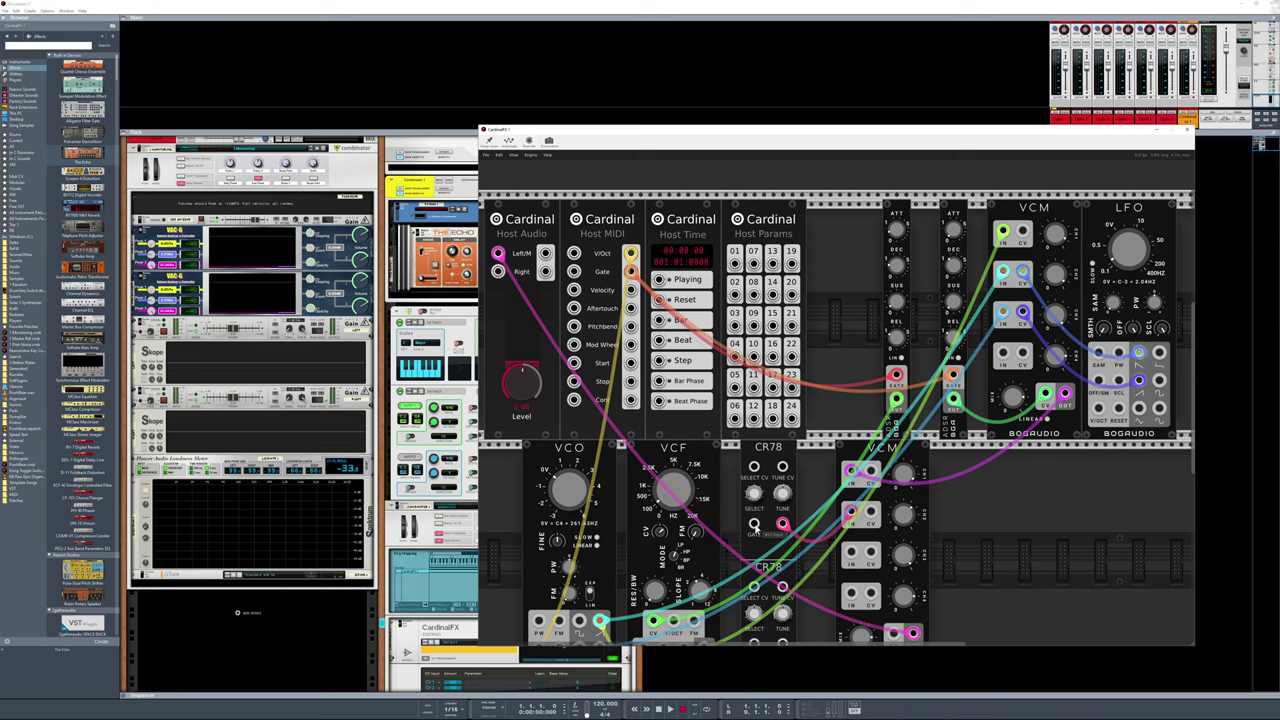
# Add the SV Modular Drum Sequencer beside the new VCM and enlarge the CardinalFX window to fit the whole module
pyautogui.rightClick(938, 520)
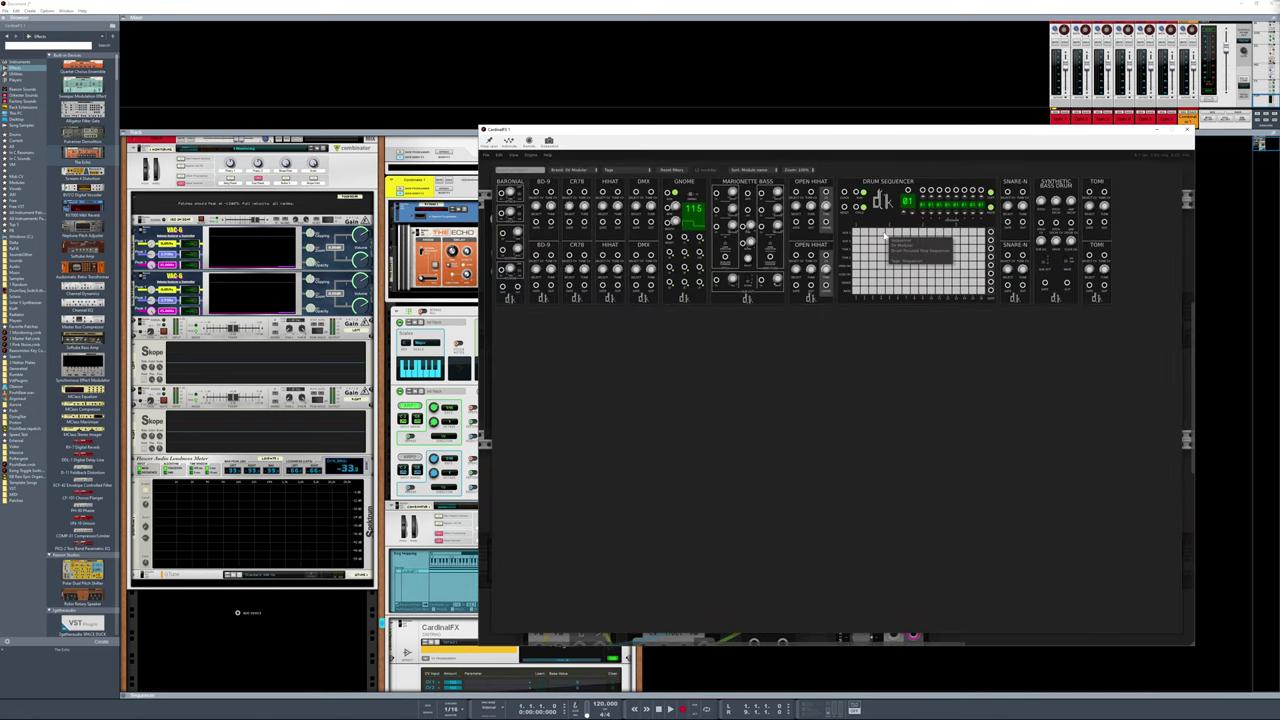
pyautogui.click(915, 250)
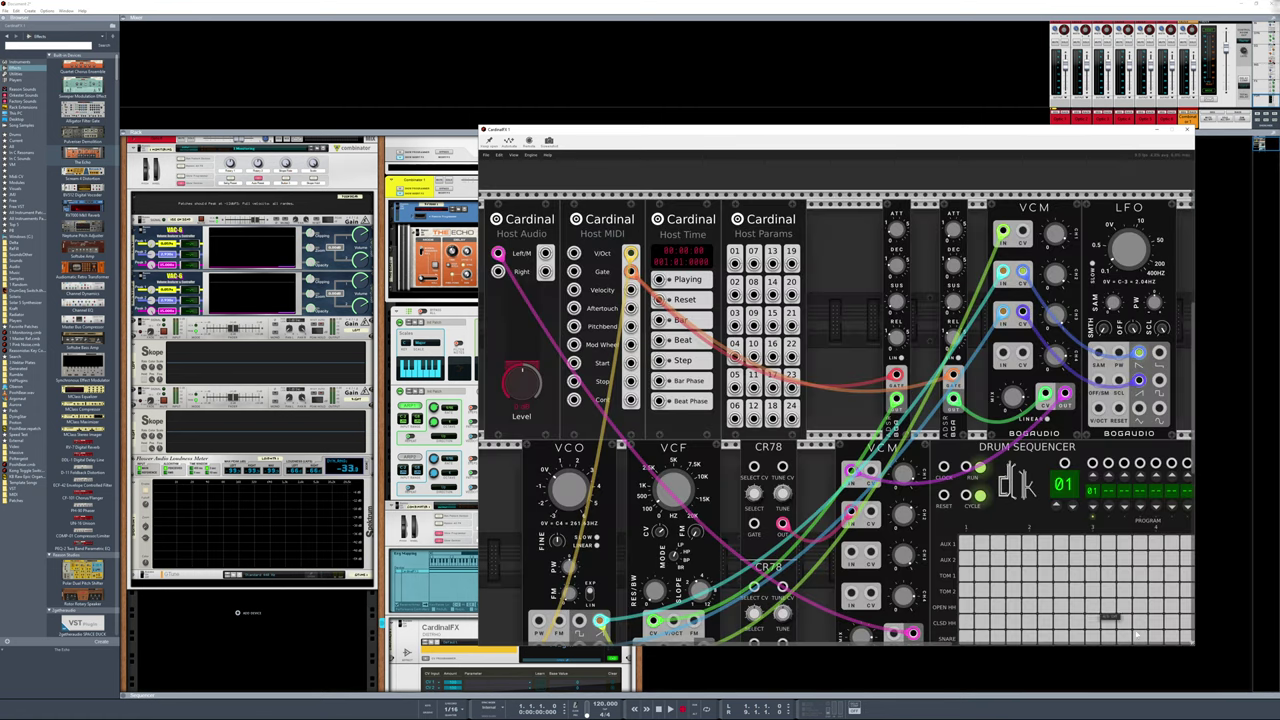
pyautogui.moveTo(1191, 645); pyautogui.dragTo(1248, 714)
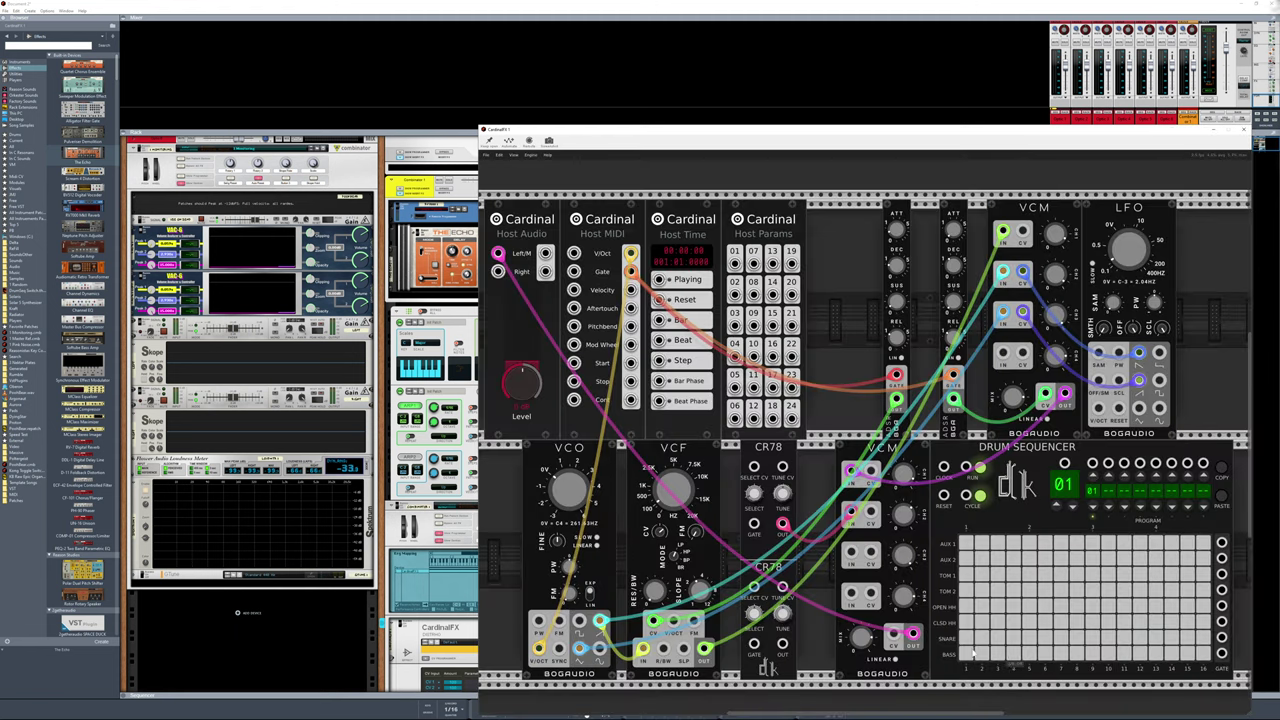
# Patch the Drum Sequencer's Bass gate to the upper CR78 gate and program Bass hits on steps 1, 4, 6, 9 and 13
pyautogui.moveTo(1224, 656); pyautogui.dragTo(755, 525)
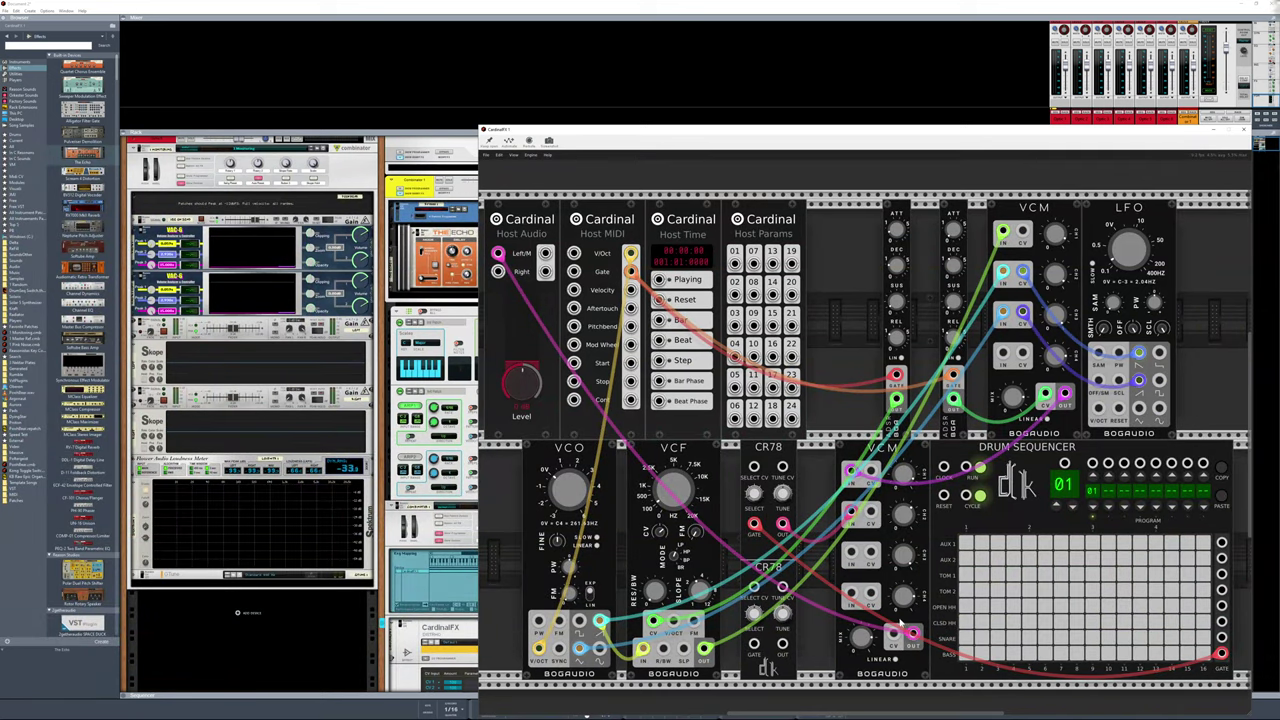
pyautogui.click(1014, 654)
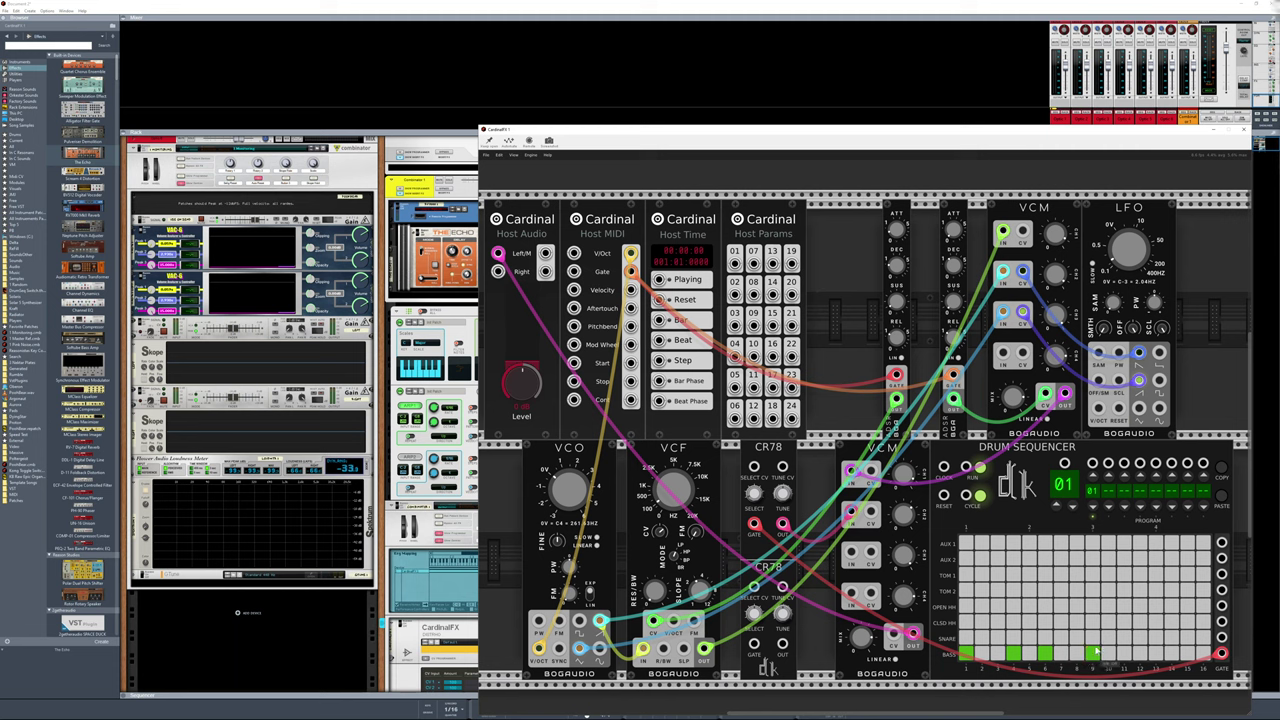
pyautogui.click(1154, 658)
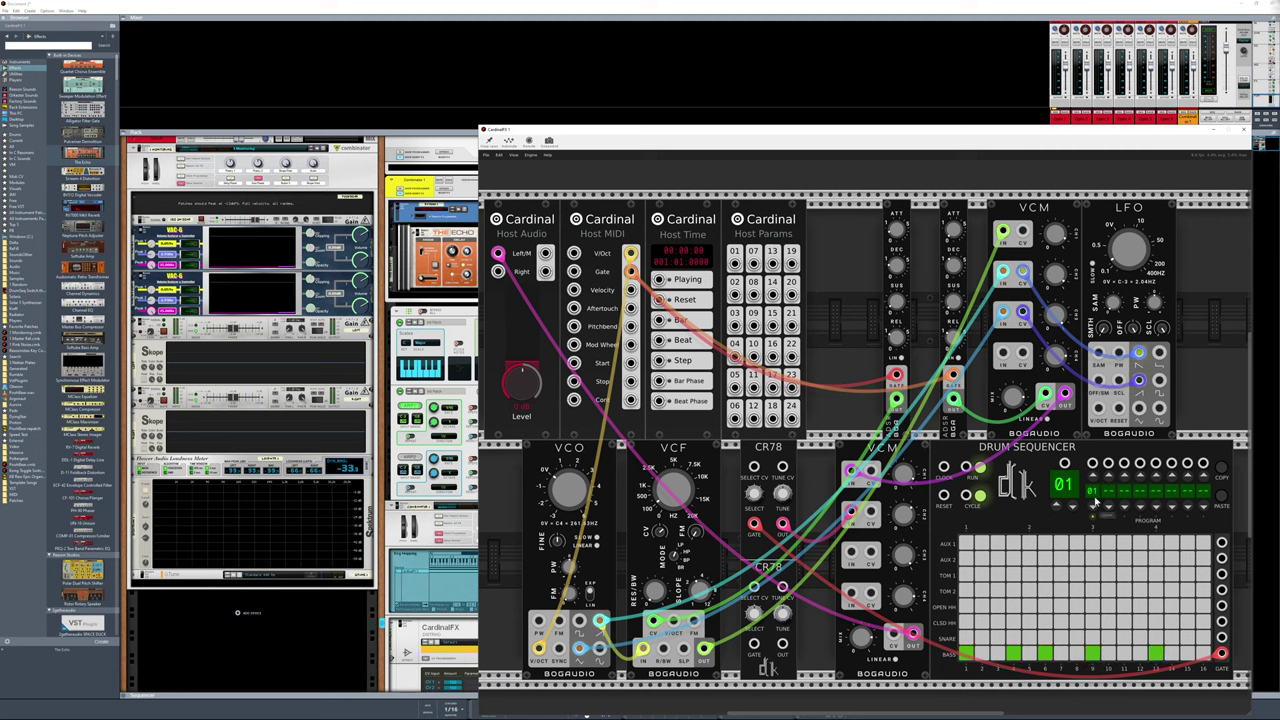
# Clock the Drum Sequencer from the Host Time Beat output and start playback
pyautogui.moveTo(944, 470); pyautogui.dragTo(660, 340)
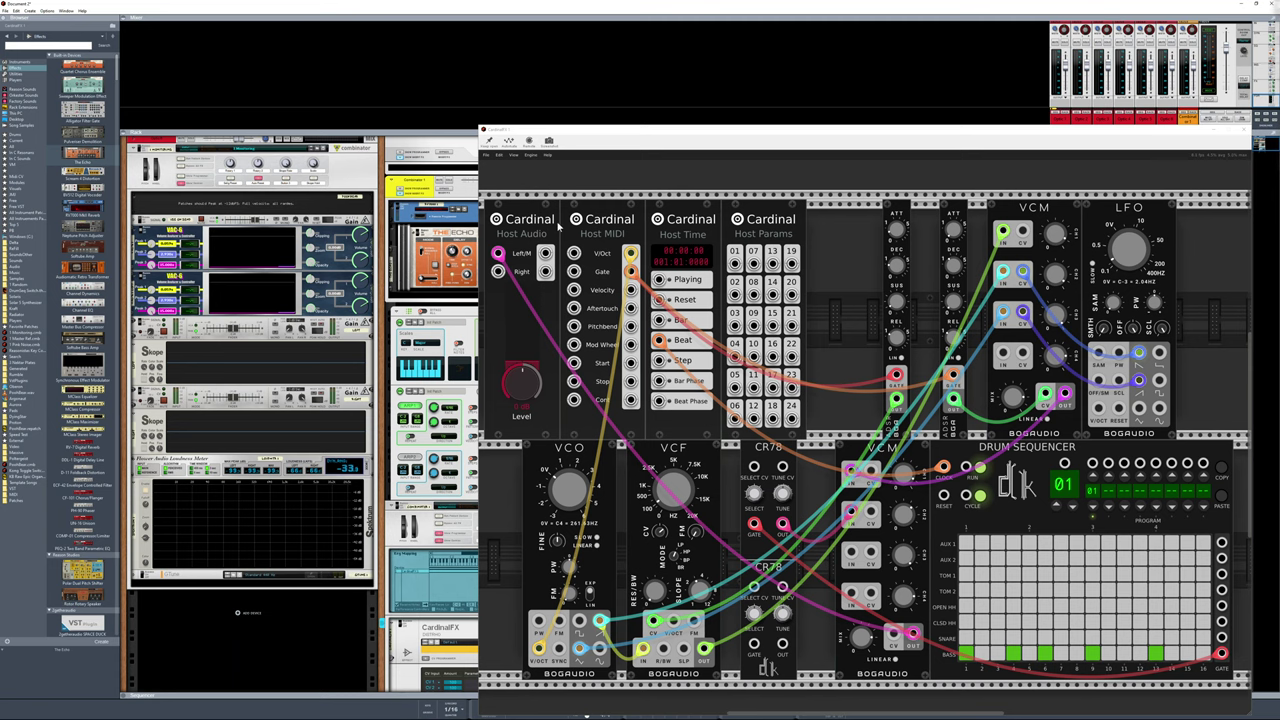
pyautogui.moveTo(578, 135); pyautogui.dragTo(543, 45)
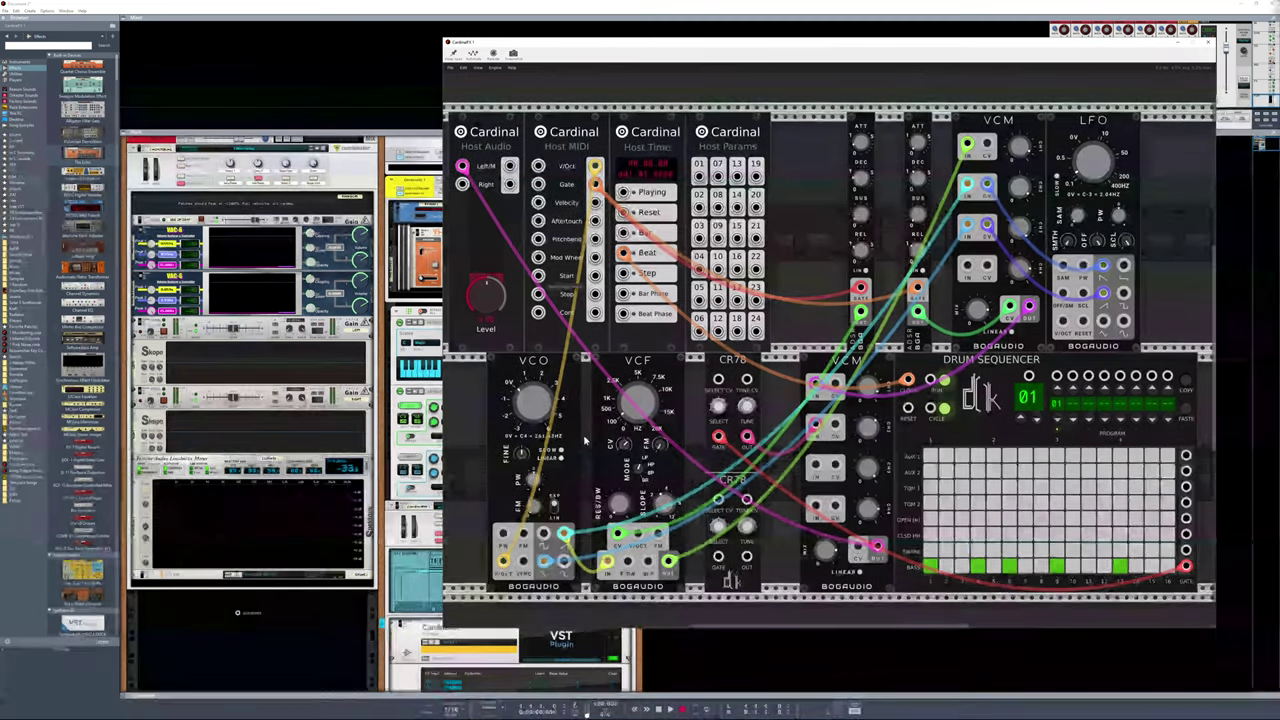
pyautogui.click(673, 709)
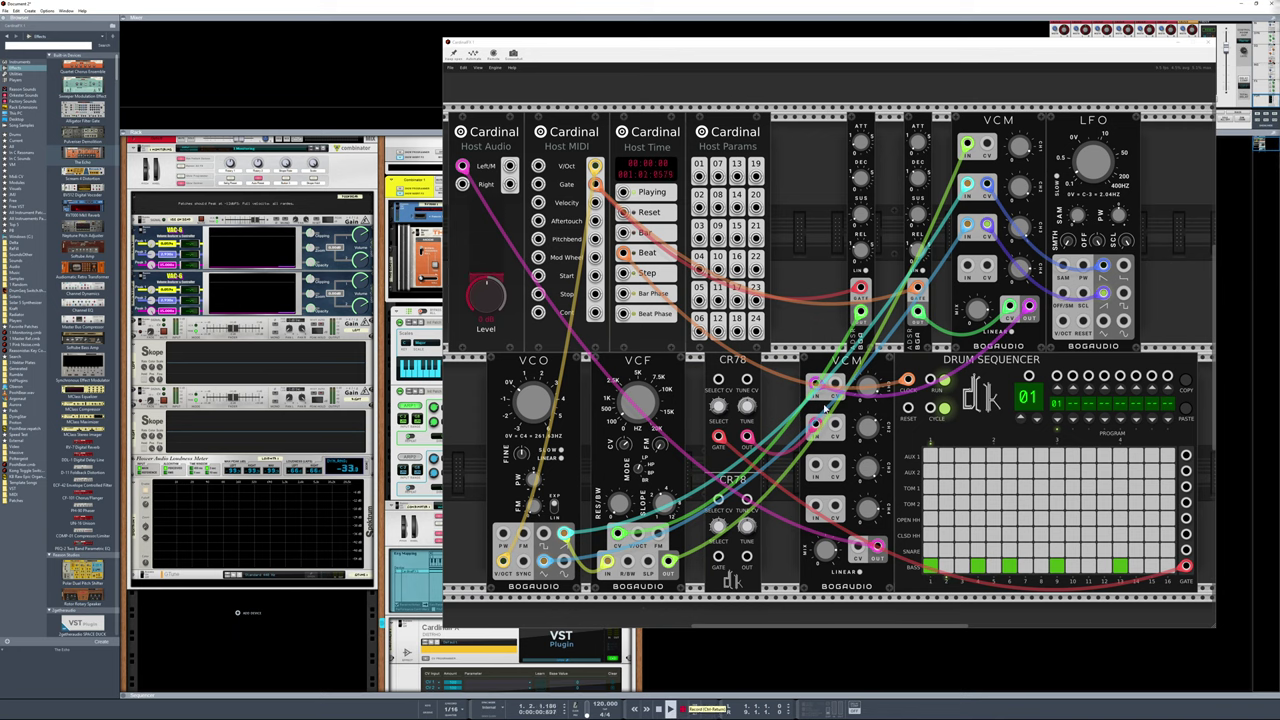
# Rework the Bass pattern during playback so its hits fall on steps 1, 5, 6, 9, 12 and 13
pyautogui.moveTo(832, 42); pyautogui.dragTo(842, 100)
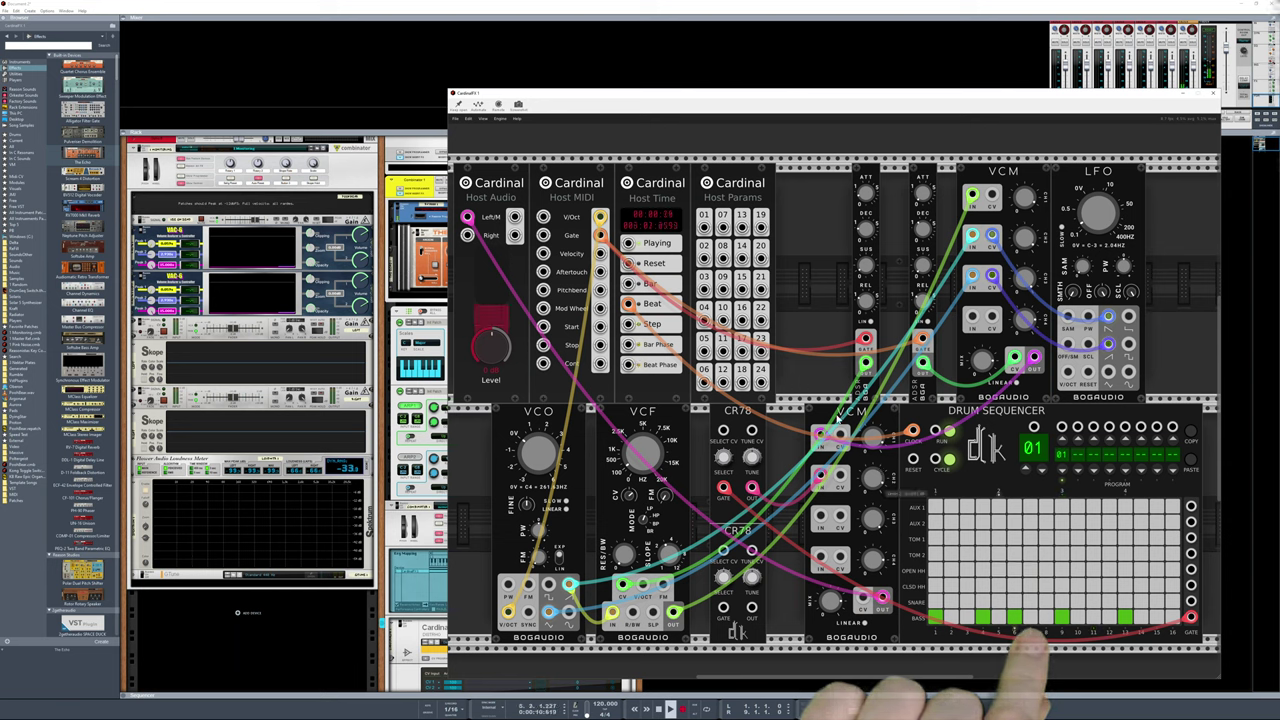
pyautogui.click(999, 617)
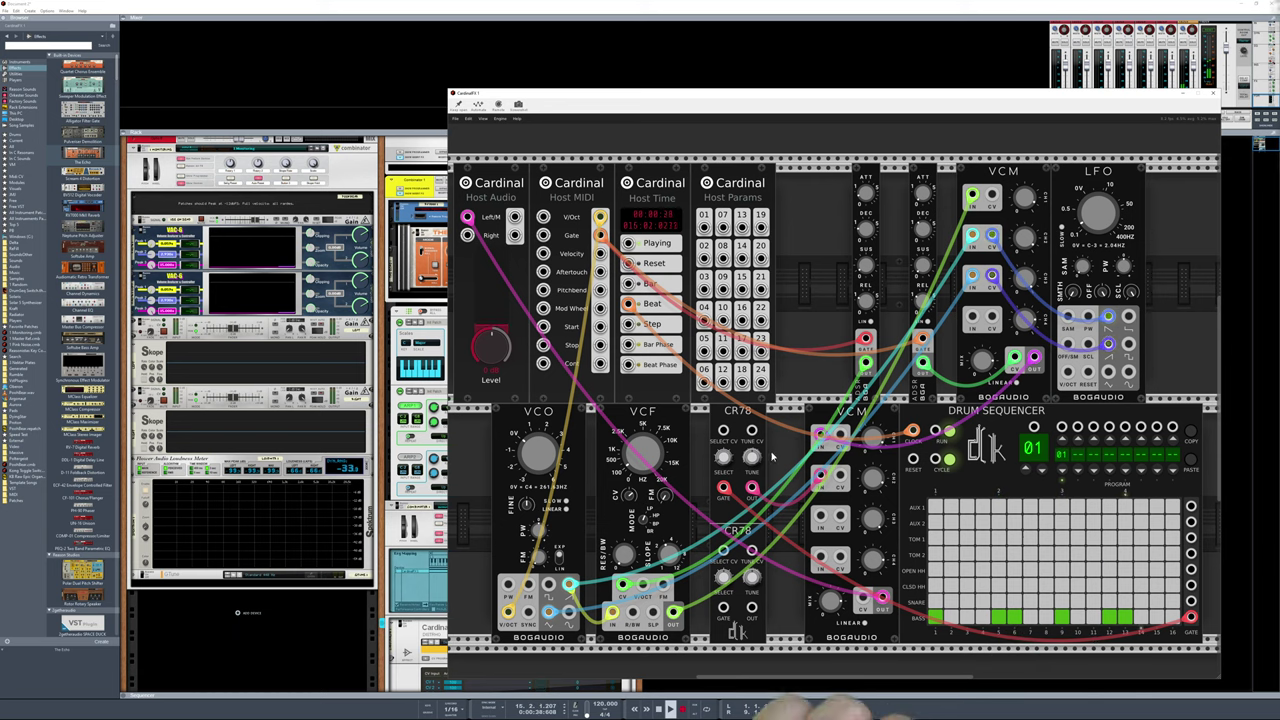
# Regroup the synth modules in the upper row after Host Params, in the order VCO, VCF, two ADSRs, VCM and LFO
pyautogui.moveTo(548, 411); pyautogui.dragTo(502, 411)
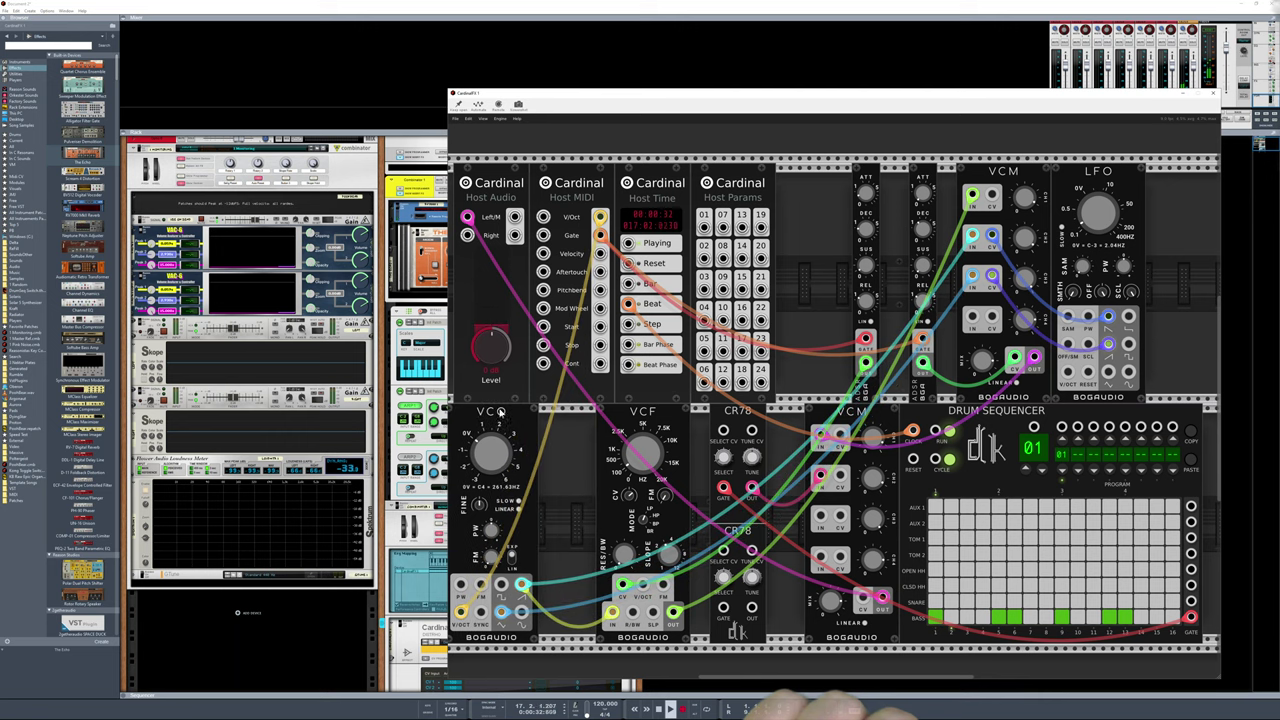
pyautogui.moveTo(1165, 275); pyautogui.dragTo(866, 175)
pyautogui.moveTo(932, 410); pyautogui.dragTo(932, 170)
pyautogui.moveTo(1043, 152); pyautogui.dragTo(1100, 268)
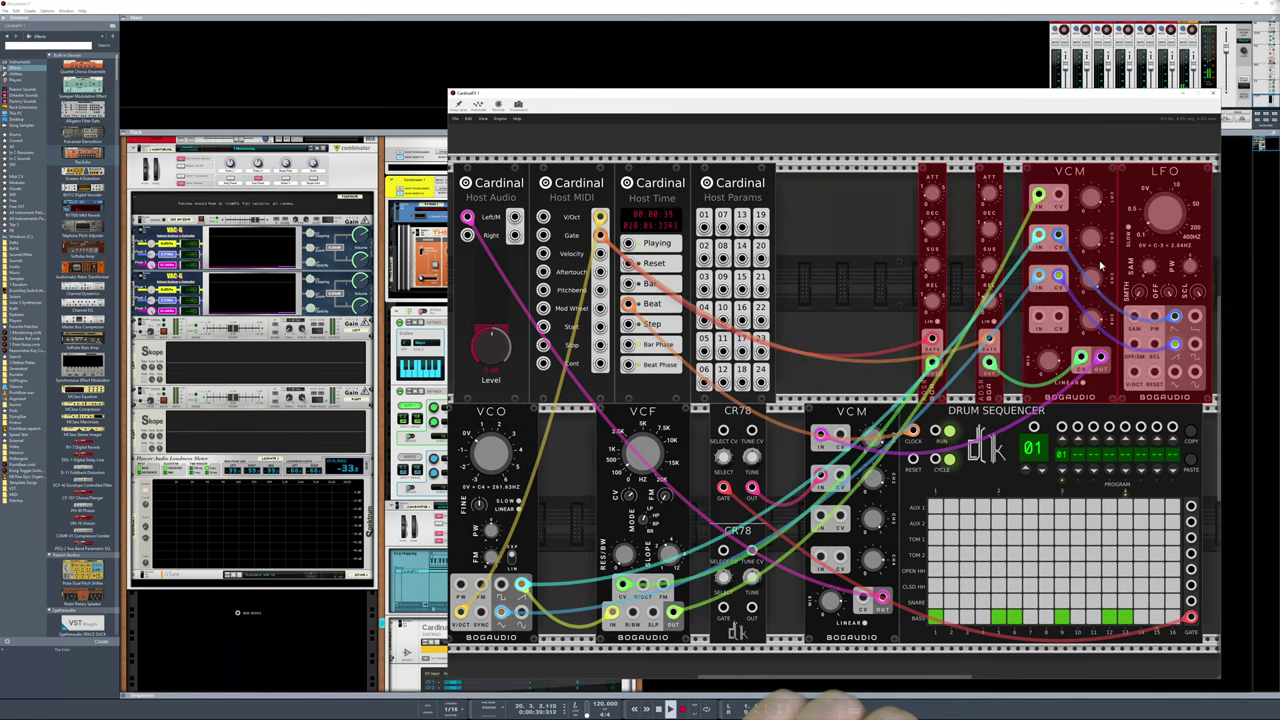
pyautogui.moveTo(676, 417); pyautogui.dragTo(856, 177)
pyautogui.moveTo(800, 314); pyautogui.dragTo(857, 314)
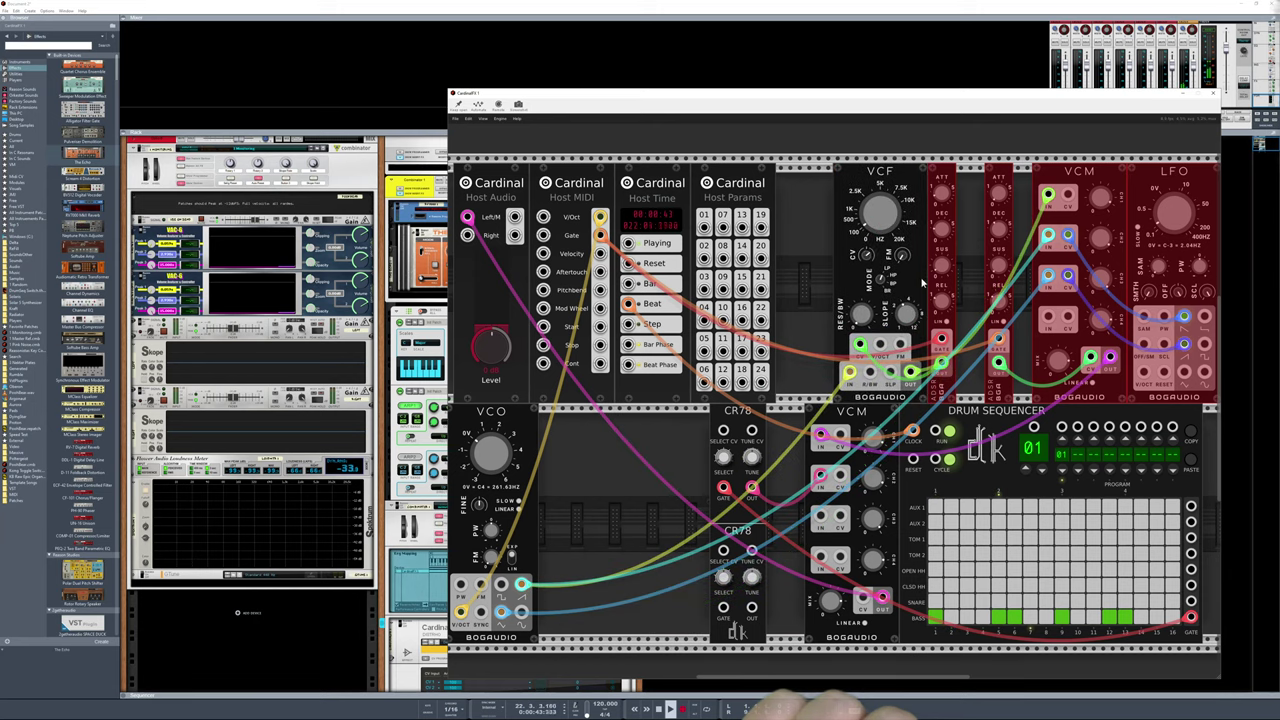
pyautogui.click(925, 282)
pyautogui.moveTo(1000, 178); pyautogui.dragTo(1020, 175)
pyautogui.moveTo(905, 175); pyautogui.dragTo(949, 175)
pyautogui.moveTo(500, 415); pyautogui.dragTo(833, 170)
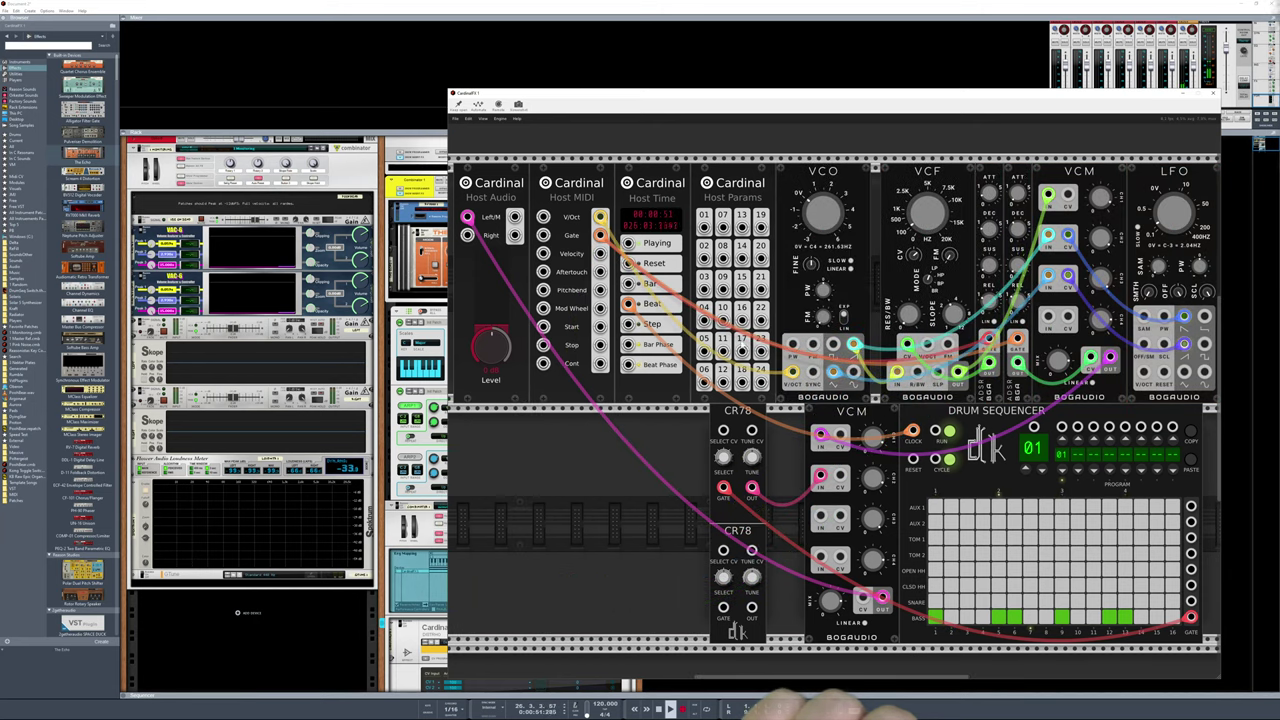
# Add SNARE-N beside the relocated CR78 and patch its gate to the sequencer's Snare gate and its output to lower VCM channel 3
pyautogui.moveTo(765, 445); pyautogui.dragTo(545, 445)
pyautogui.rightClick(563, 445)
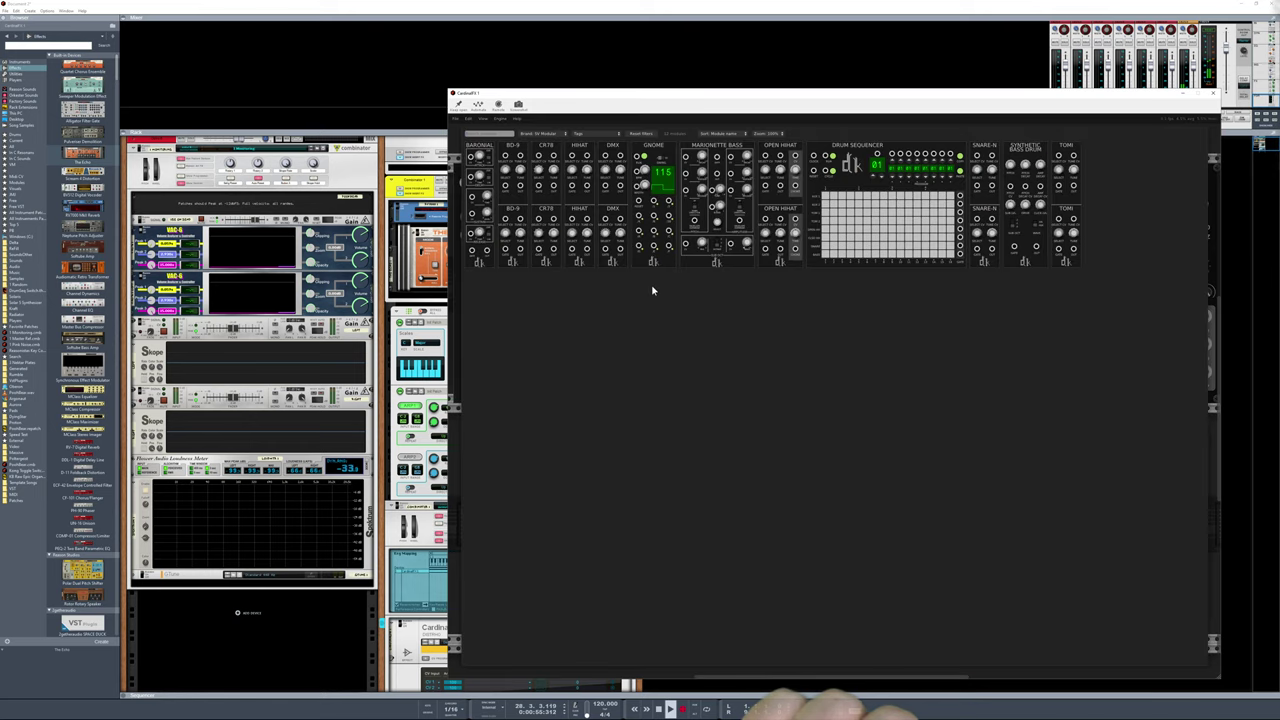
pyautogui.click(983, 145)
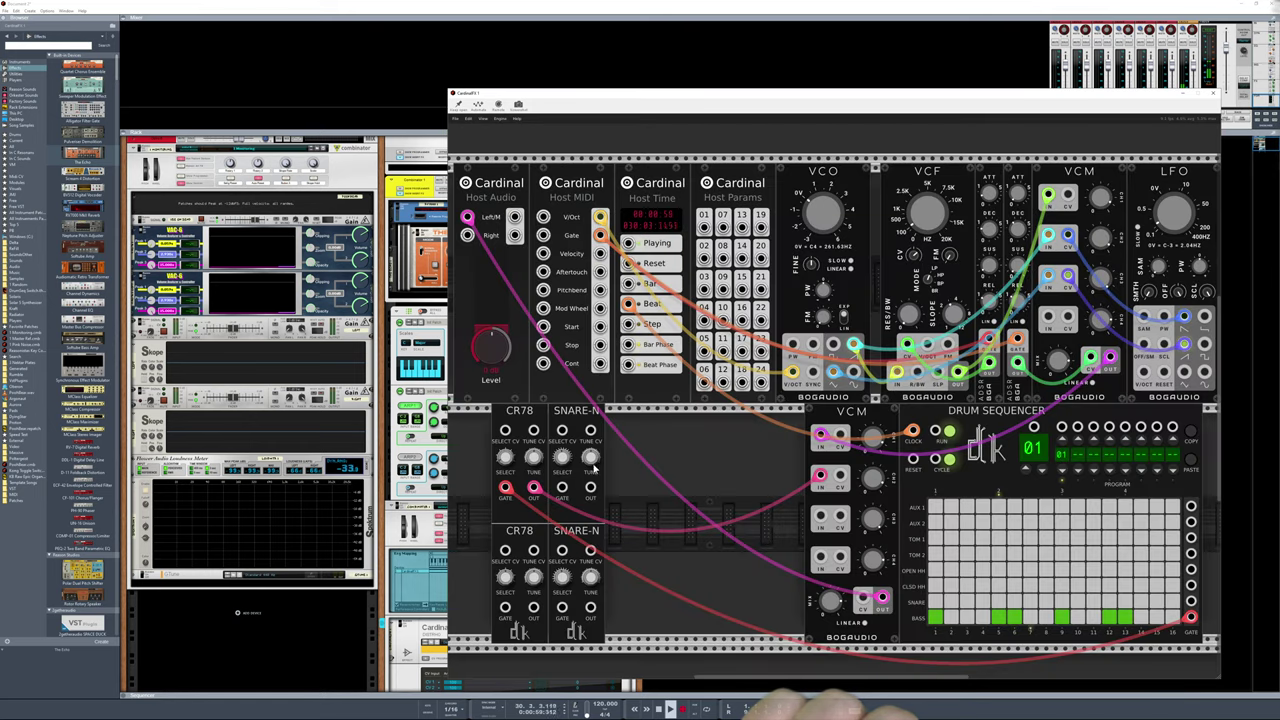
pyautogui.moveTo(562, 488); pyautogui.dragTo(1190, 604)
pyautogui.moveTo(590, 488); pyautogui.dragTo(820, 516)
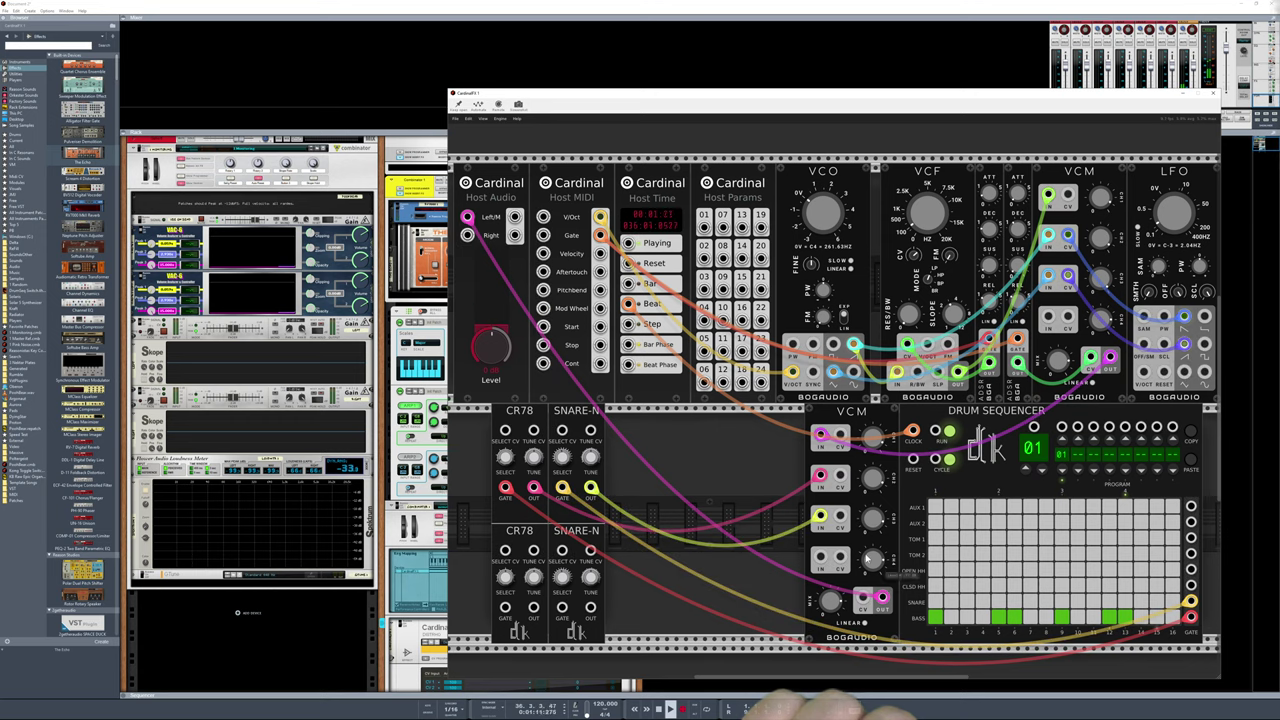
# Program Snare hits on steps 3, 7, 11 and 15 of the Drum Sequencer
pyautogui.click(963, 603)
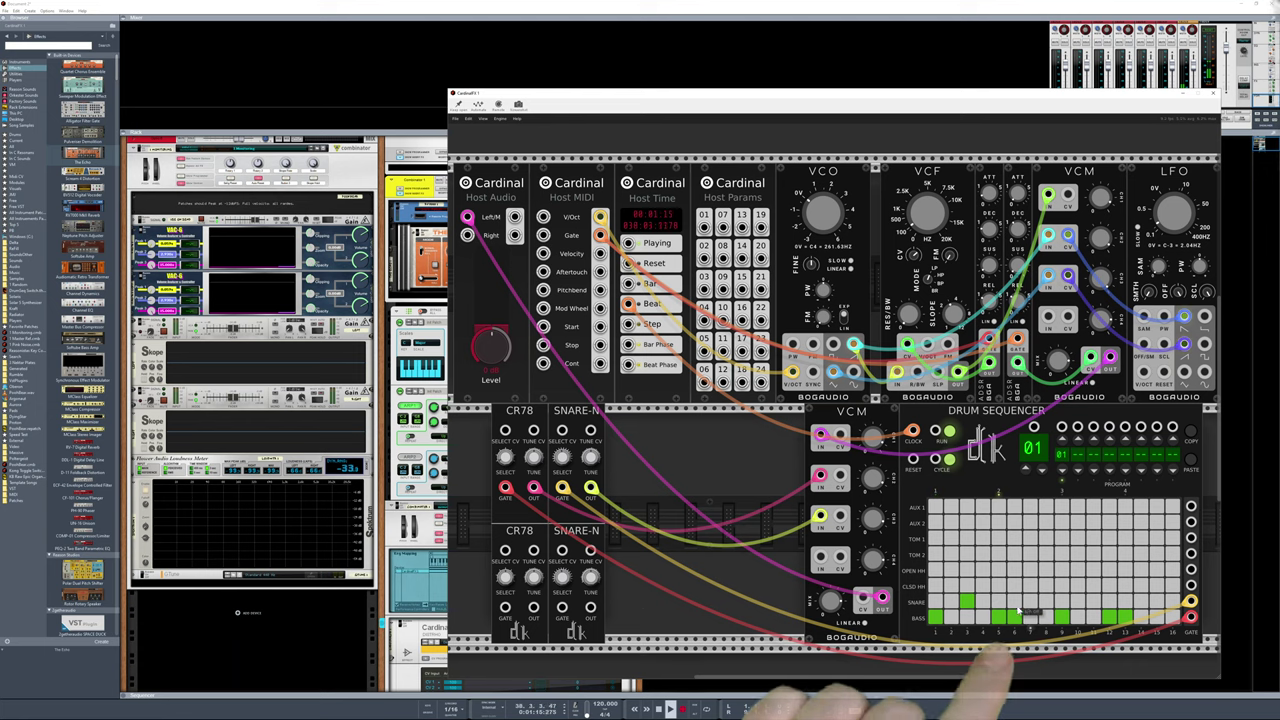
pyautogui.click(1031, 603)
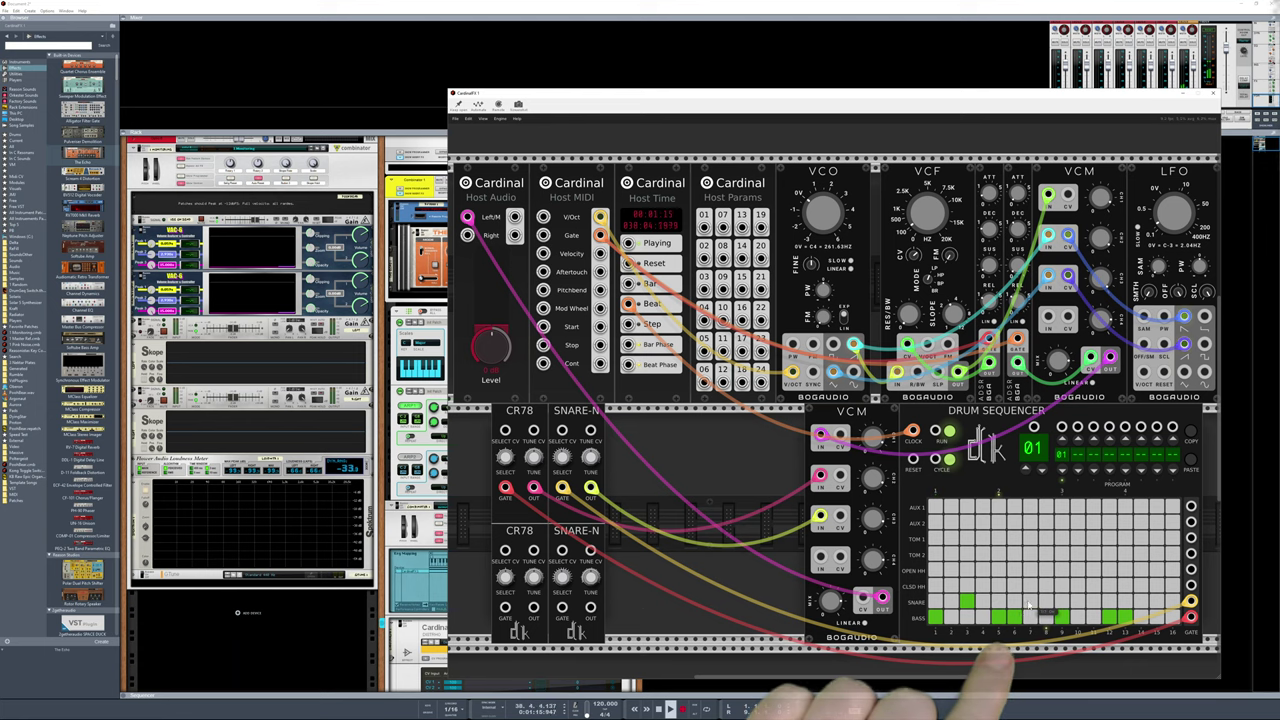
pyautogui.click(1094, 603)
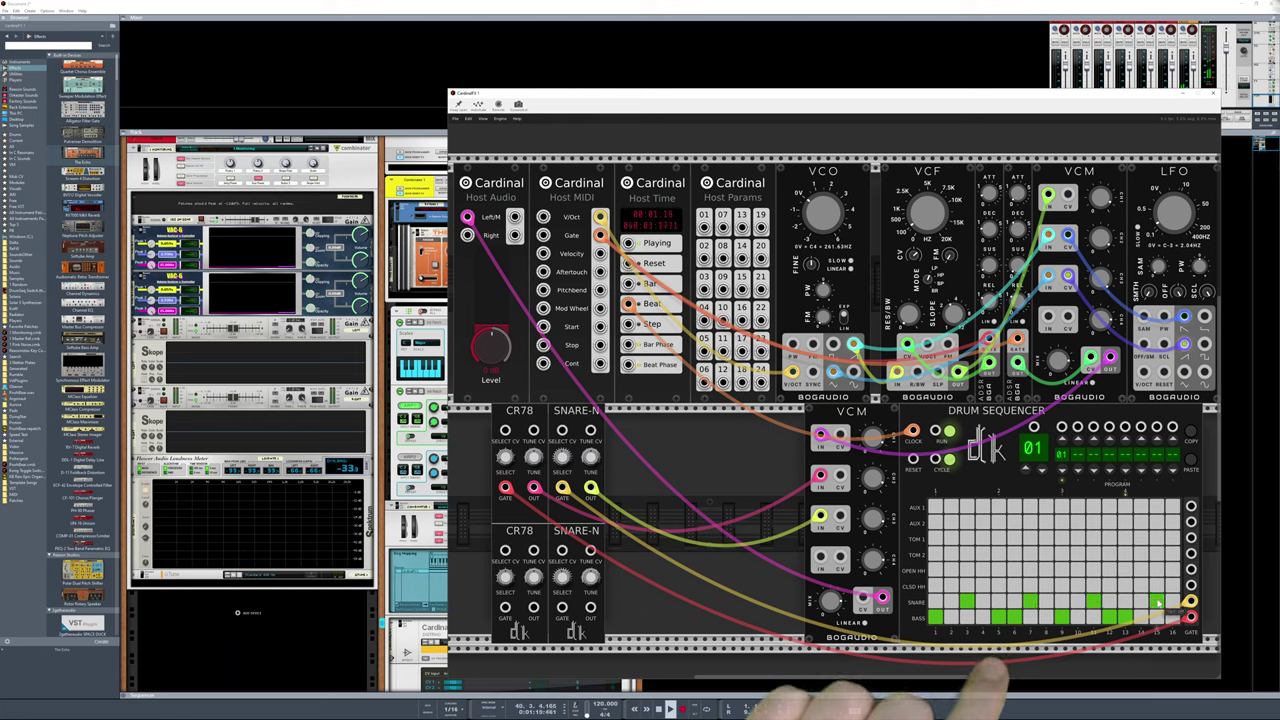
pyautogui.click(1157, 603)
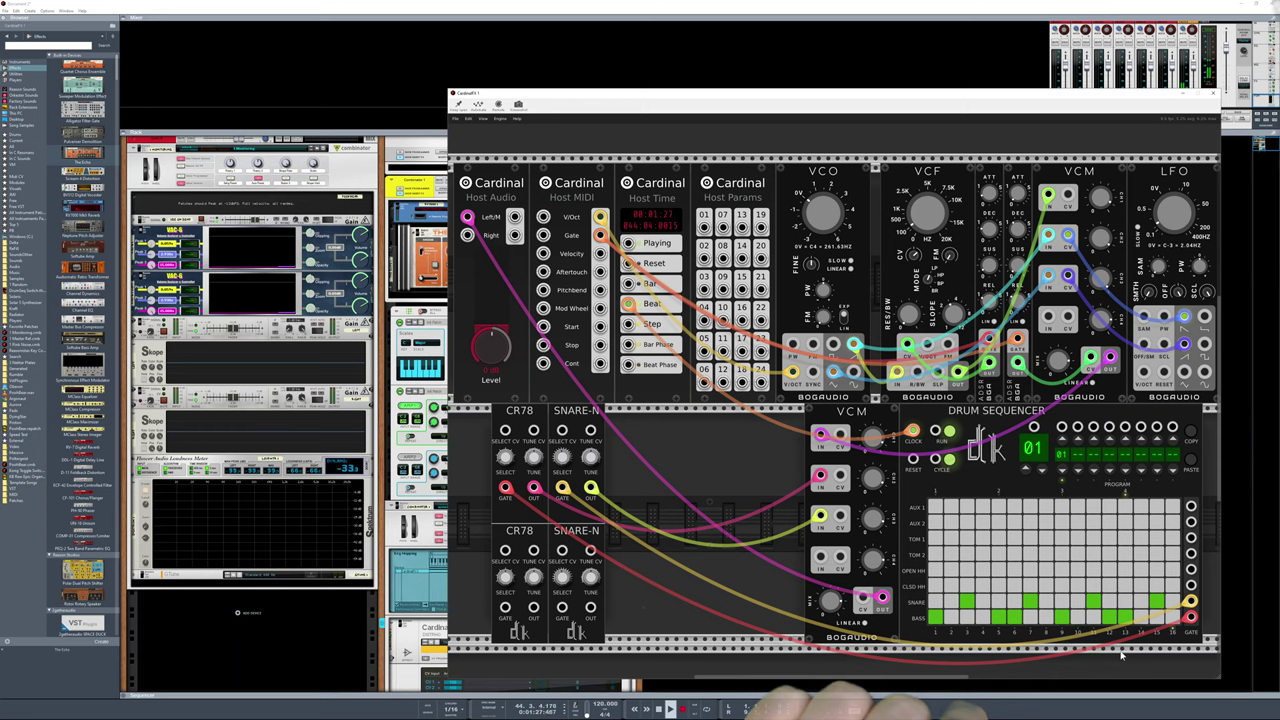
# Add the HIHAT module beyond SNARE-N and patch its gate to the sequencer's Clsd HH gate and its output to lower VCM channel 4
pyautogui.rightClick(663, 457)
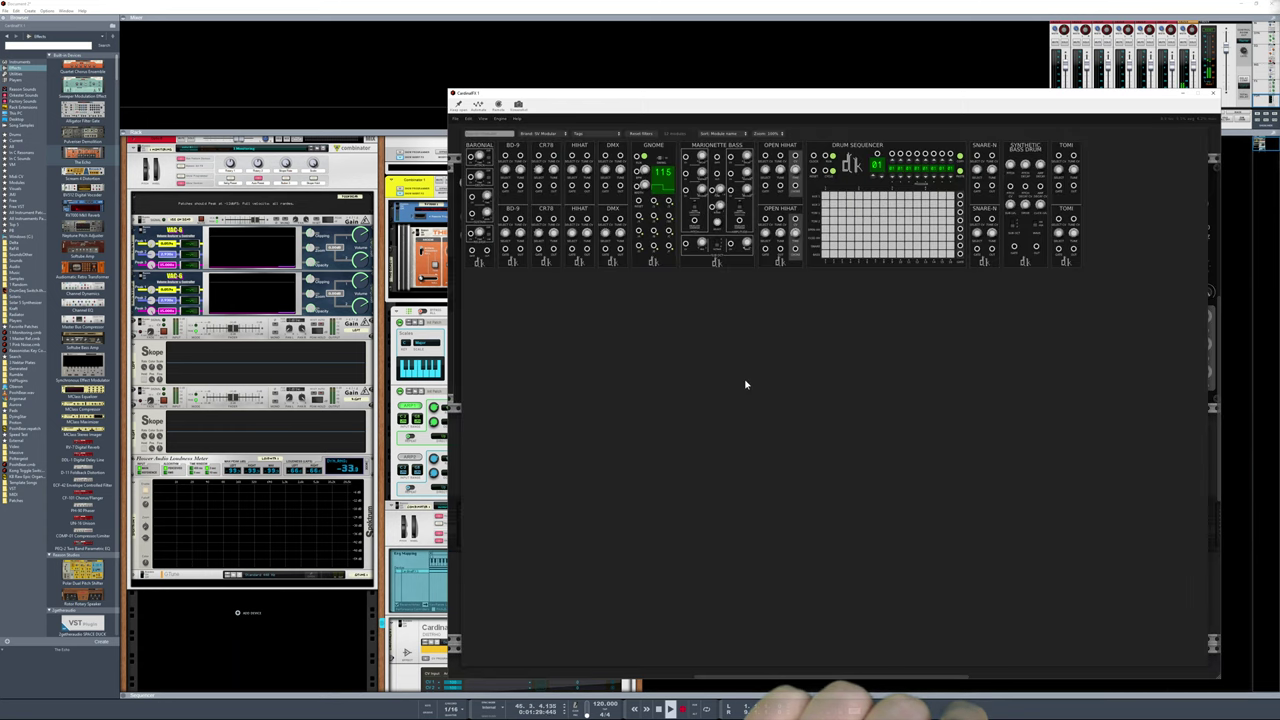
pyautogui.click(597, 176)
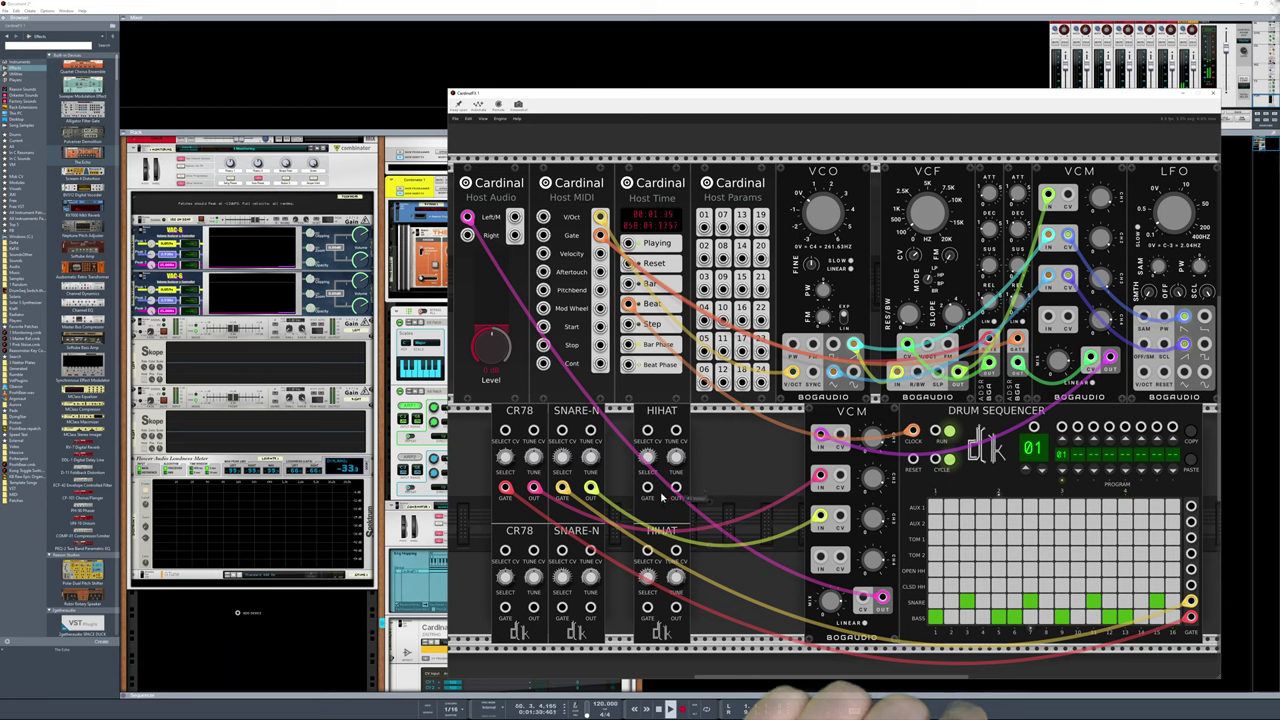
pyautogui.moveTo(648, 488); pyautogui.dragTo(1190, 588)
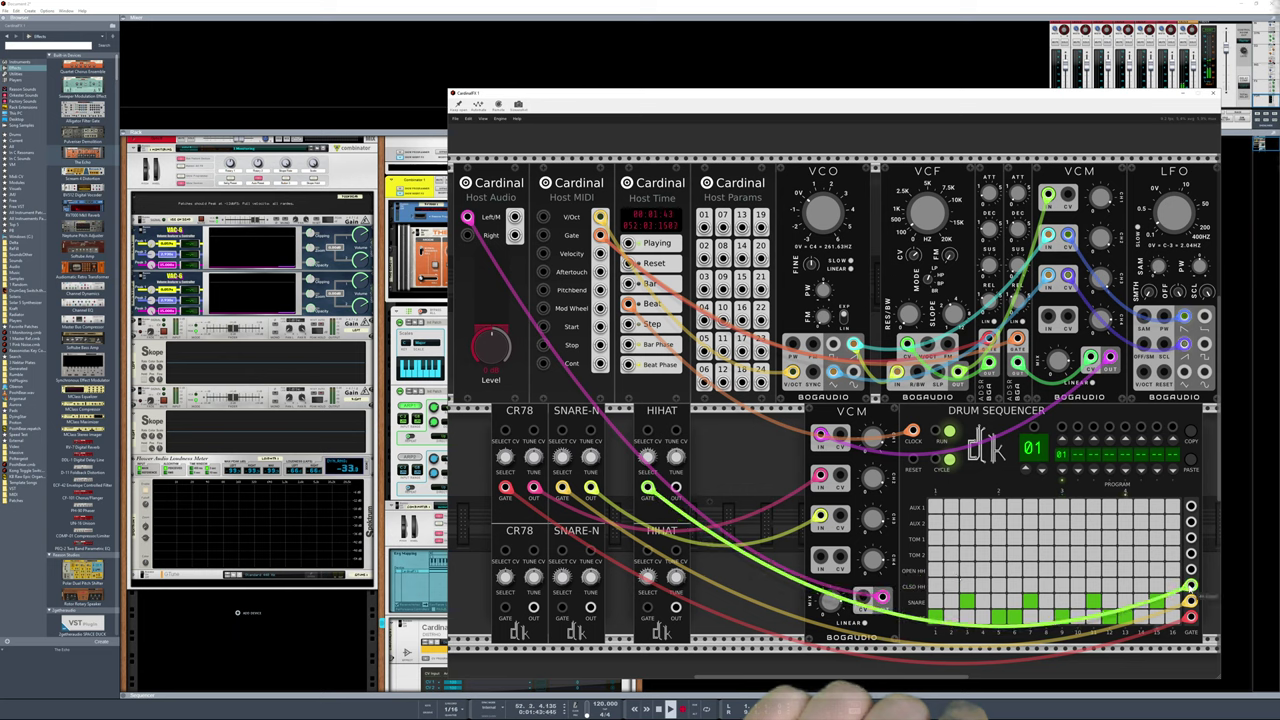
pyautogui.moveTo(676, 488); pyautogui.dragTo(833, 569)
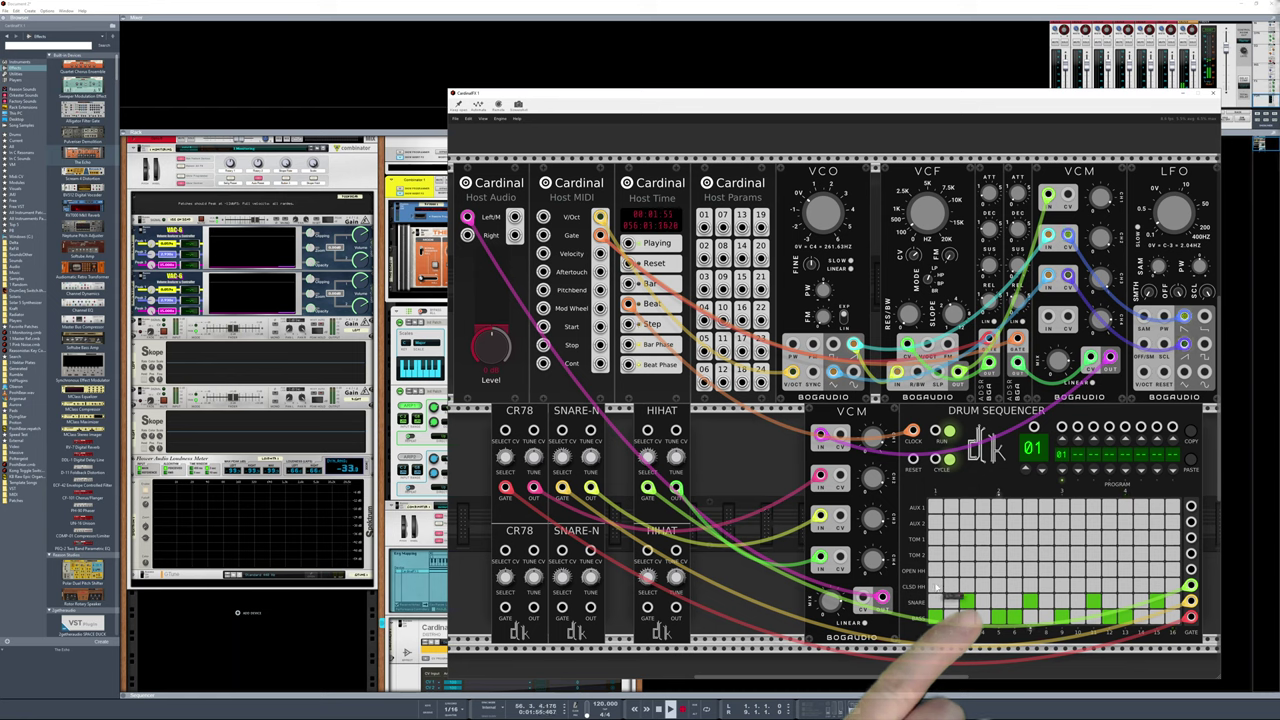
# Program Clsd HH hits on steps 1, 5, 8 and 12 and stop playback
pyautogui.click(936, 586)
pyautogui.click(998, 588)
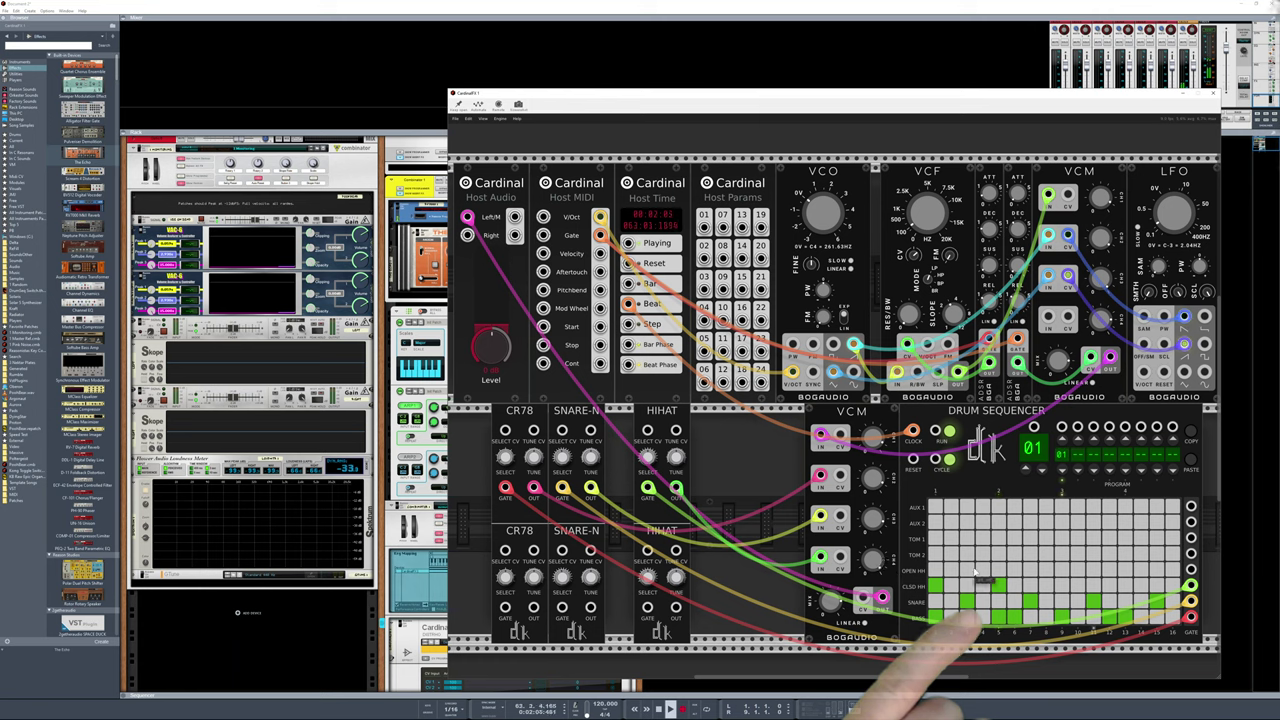
pyautogui.click(1046, 586)
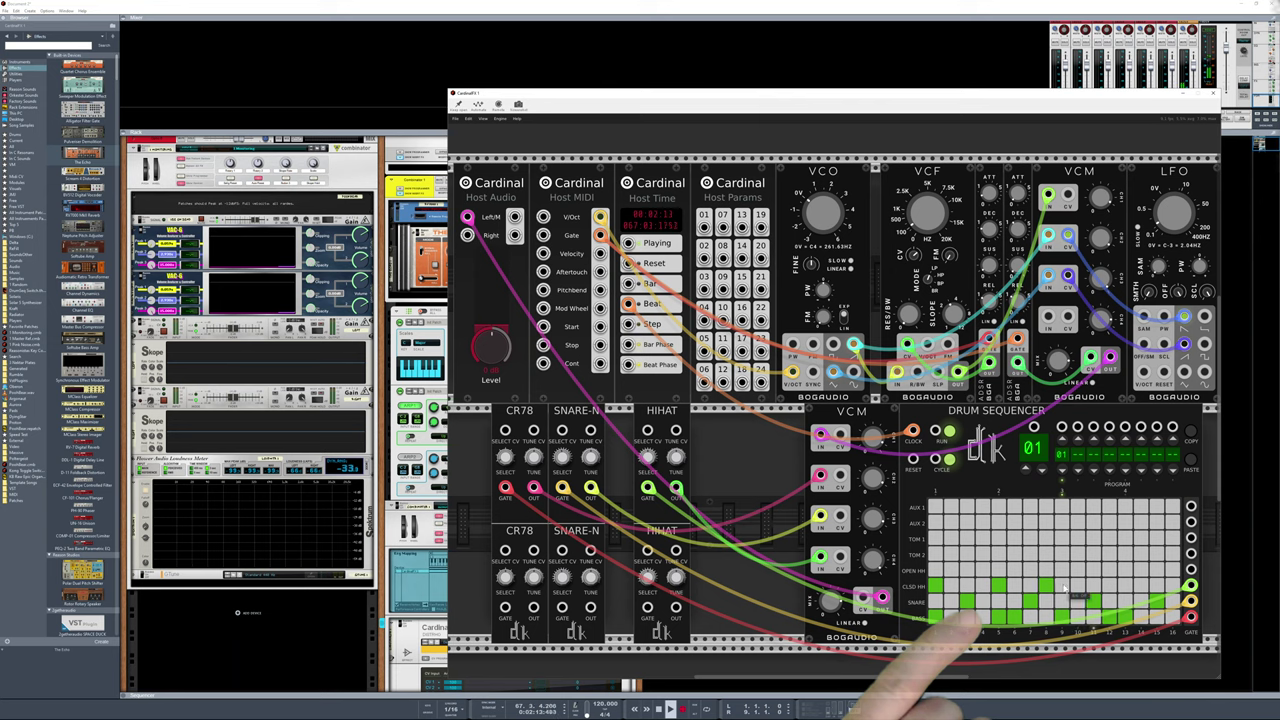
pyautogui.click(1097, 587)
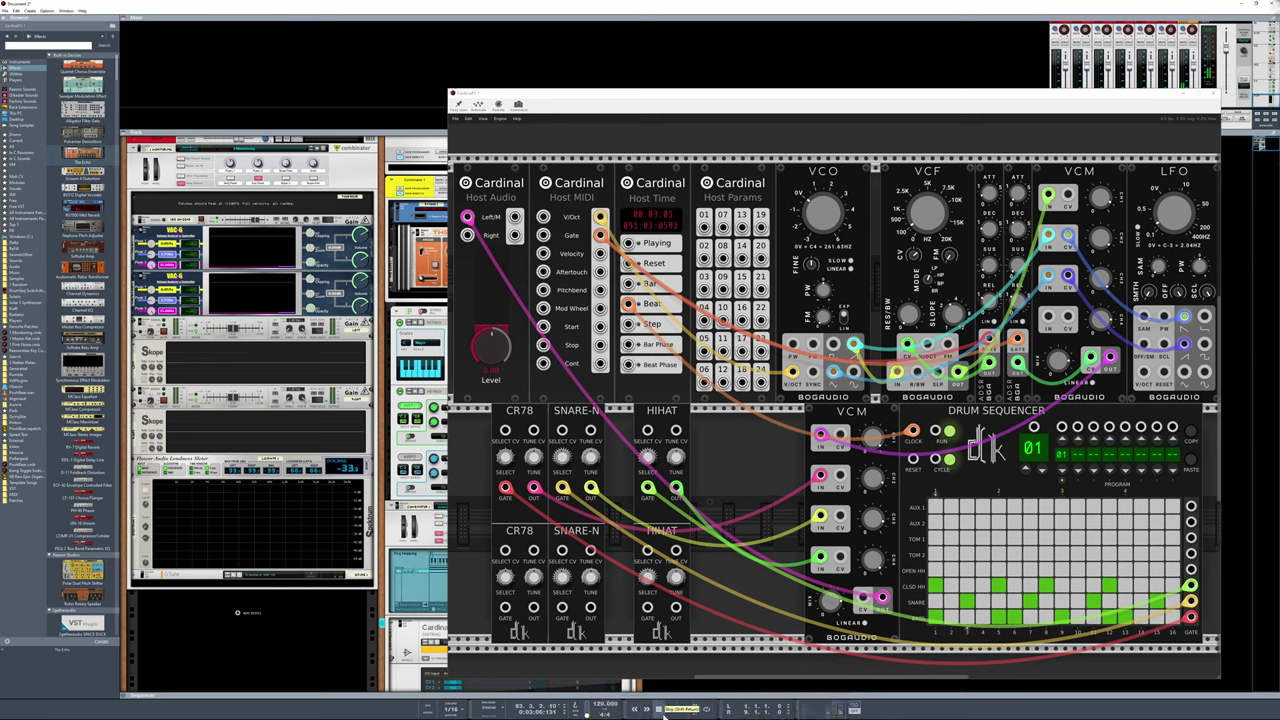
pyautogui.click(660, 710)
# Place an Aux 1 hit on step 9 and patch the Aux 1 gate into the Drum Sequencer's Reset input
pyautogui.moveTo(592, 97); pyautogui.dragTo(992, 132)
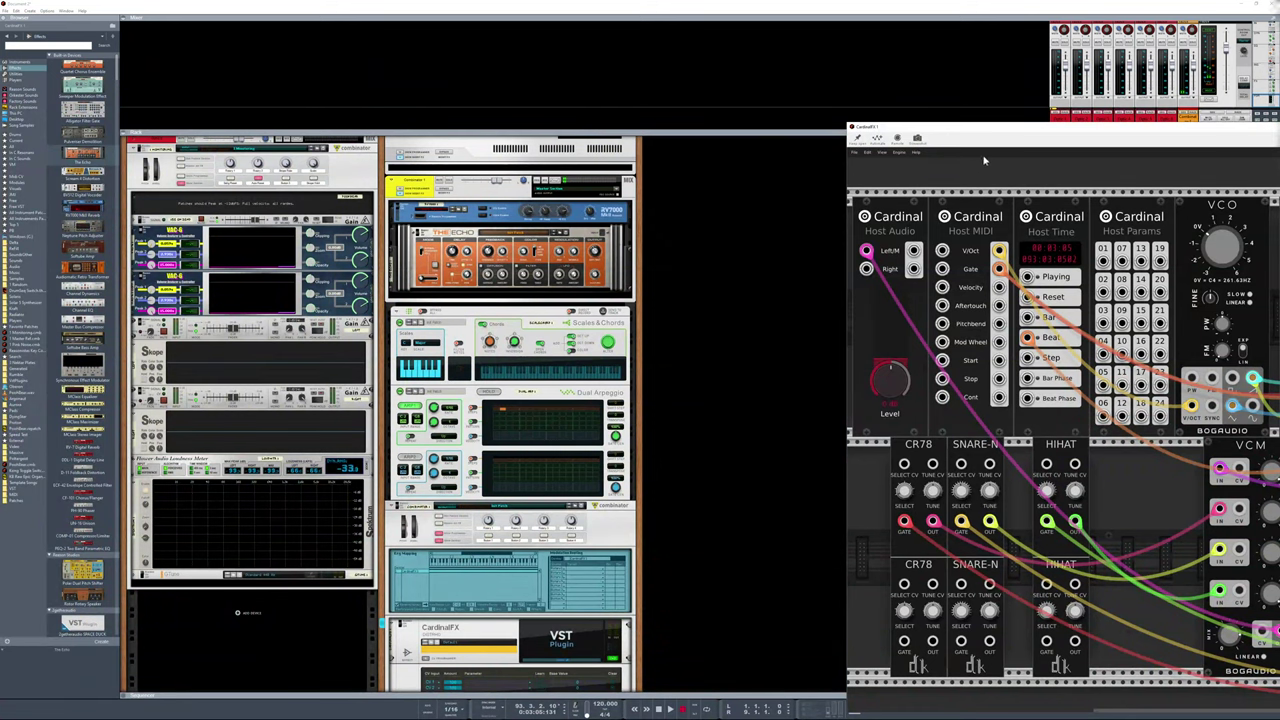
pyautogui.moveTo(988, 128); pyautogui.dragTo(200, 22)
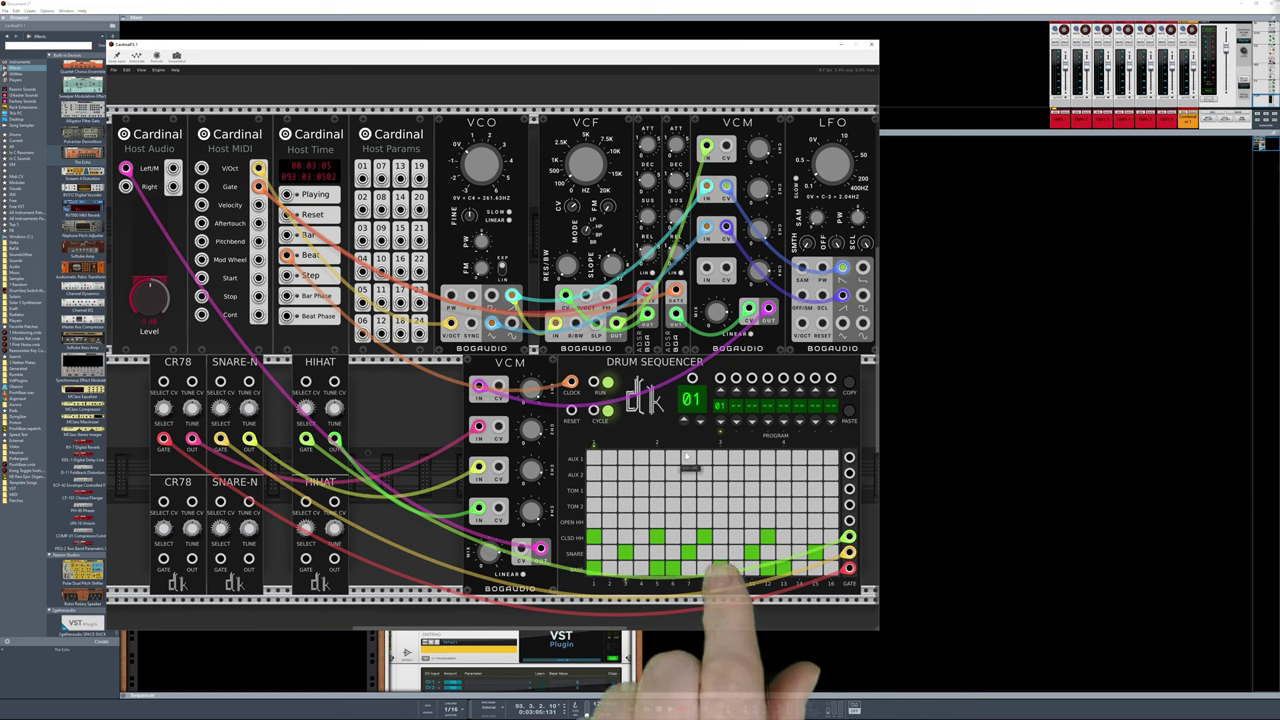
pyautogui.click(720, 458)
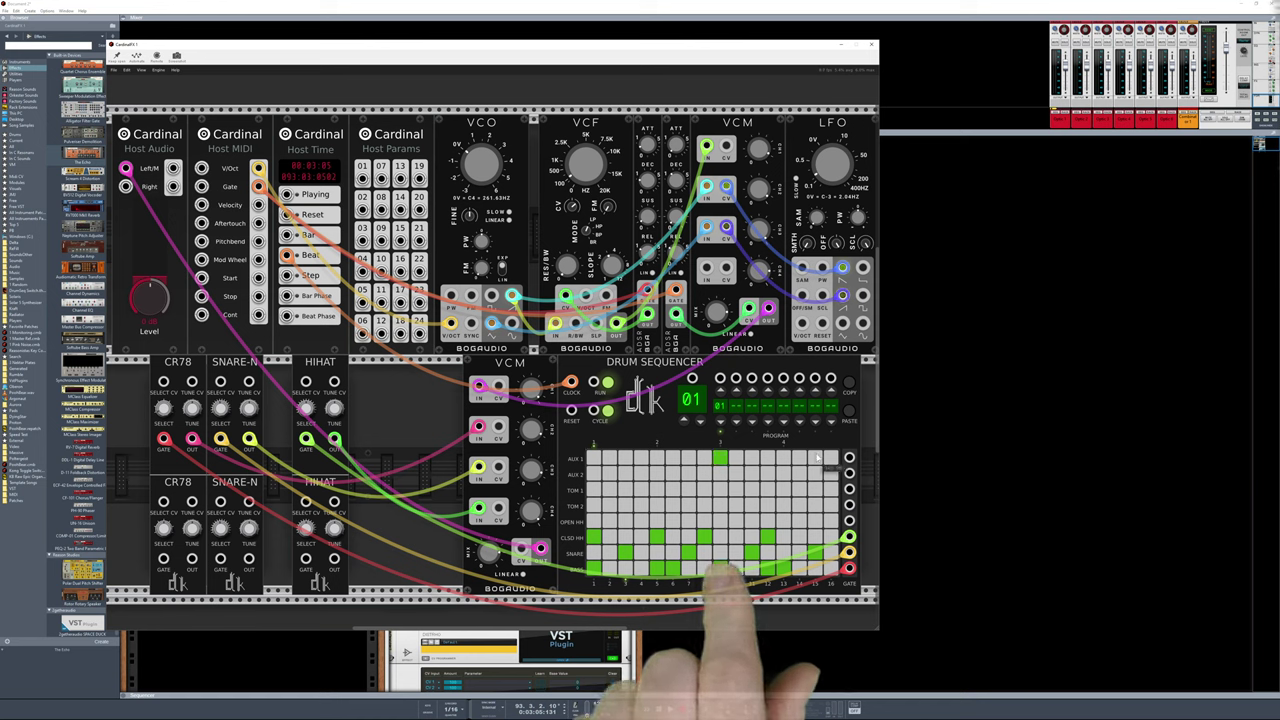
pyautogui.moveTo(848, 458); pyautogui.dragTo(572, 410)
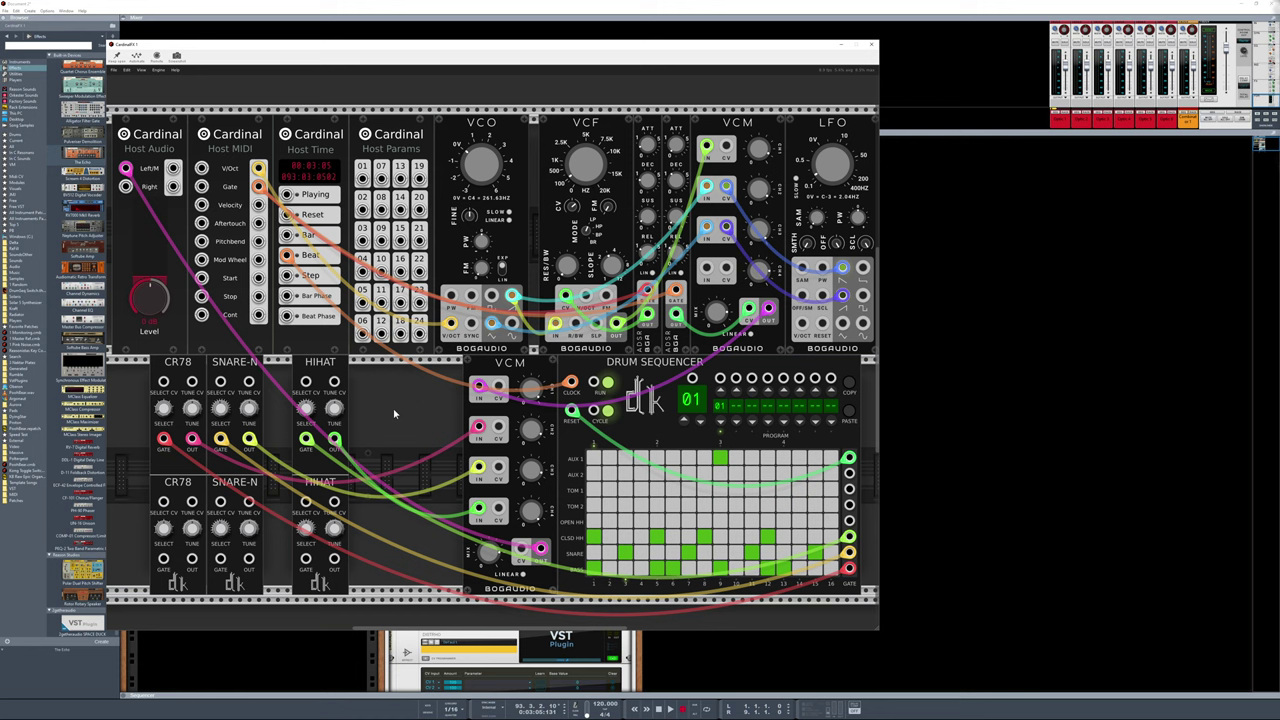
# Move the lower VCM beside HIHAT and add Bogaudio's four-button 4MAN manual trigger module in the gap before the Drum Sequencer
pyautogui.moveTo(510, 366); pyautogui.dragTo(398, 372)
pyautogui.rightClick(484, 461)
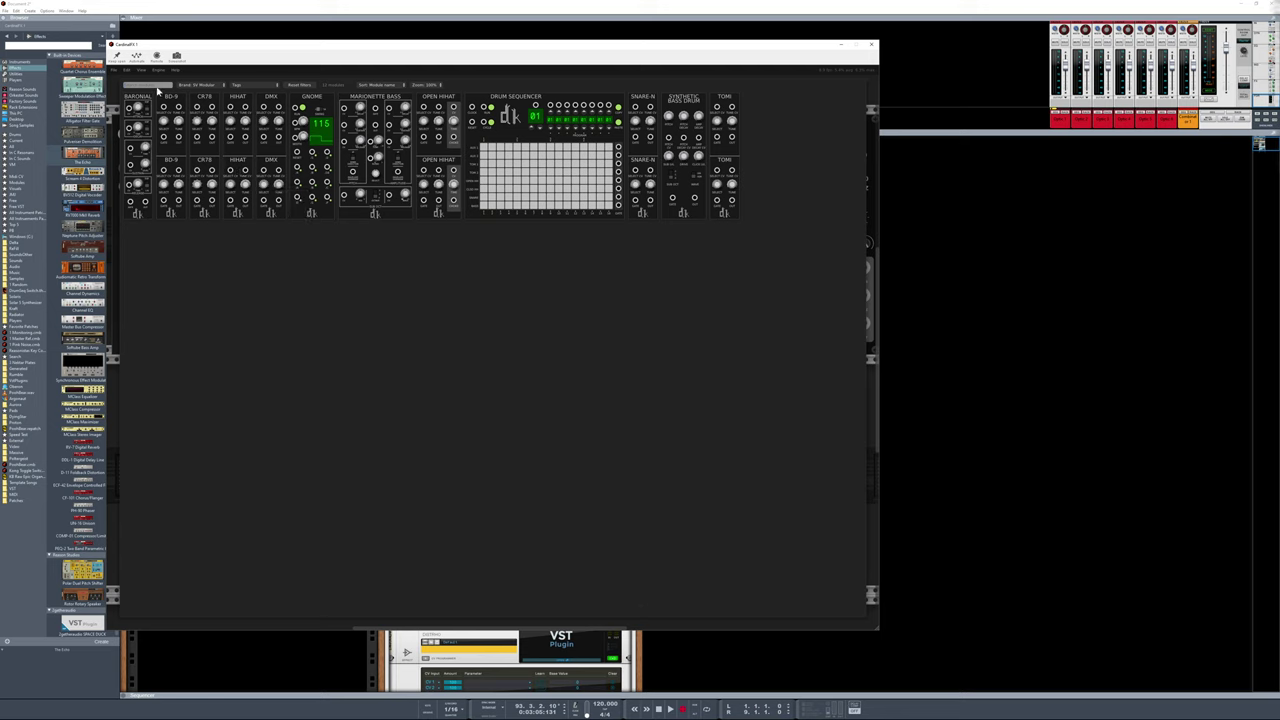
pyautogui.click(215, 86)
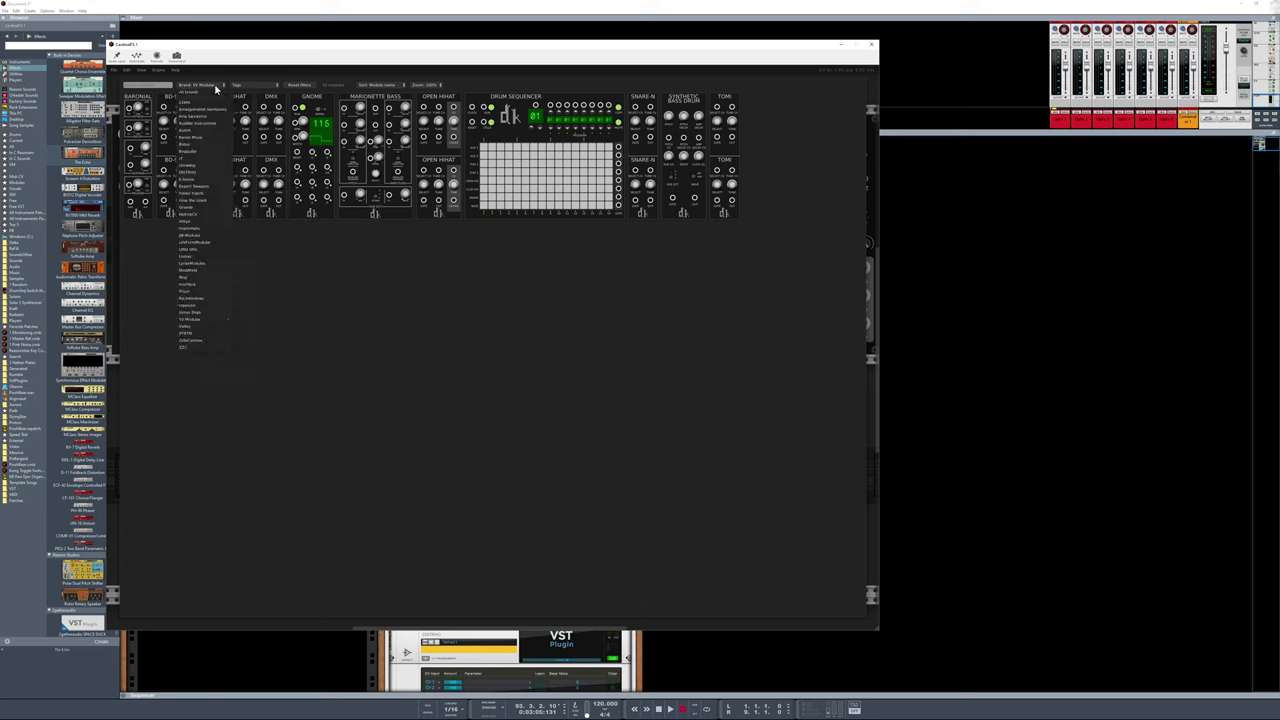
pyautogui.click(298, 87)
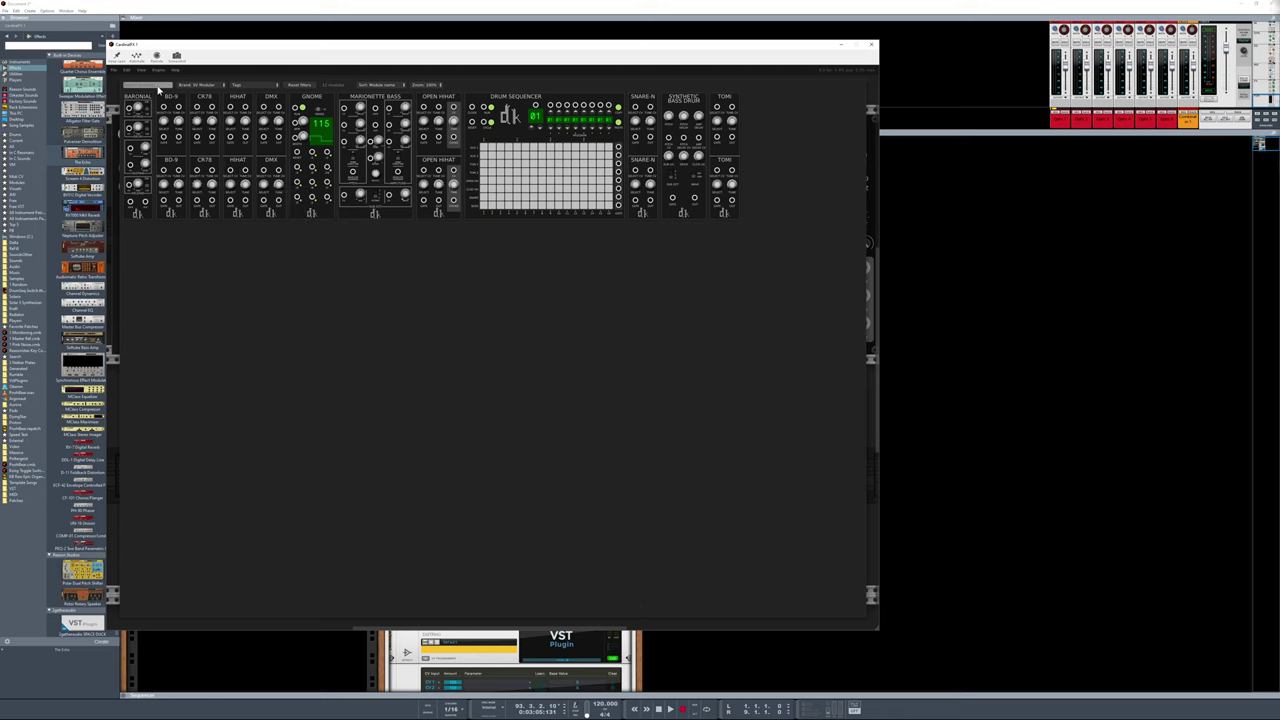
pyautogui.click(298, 85)
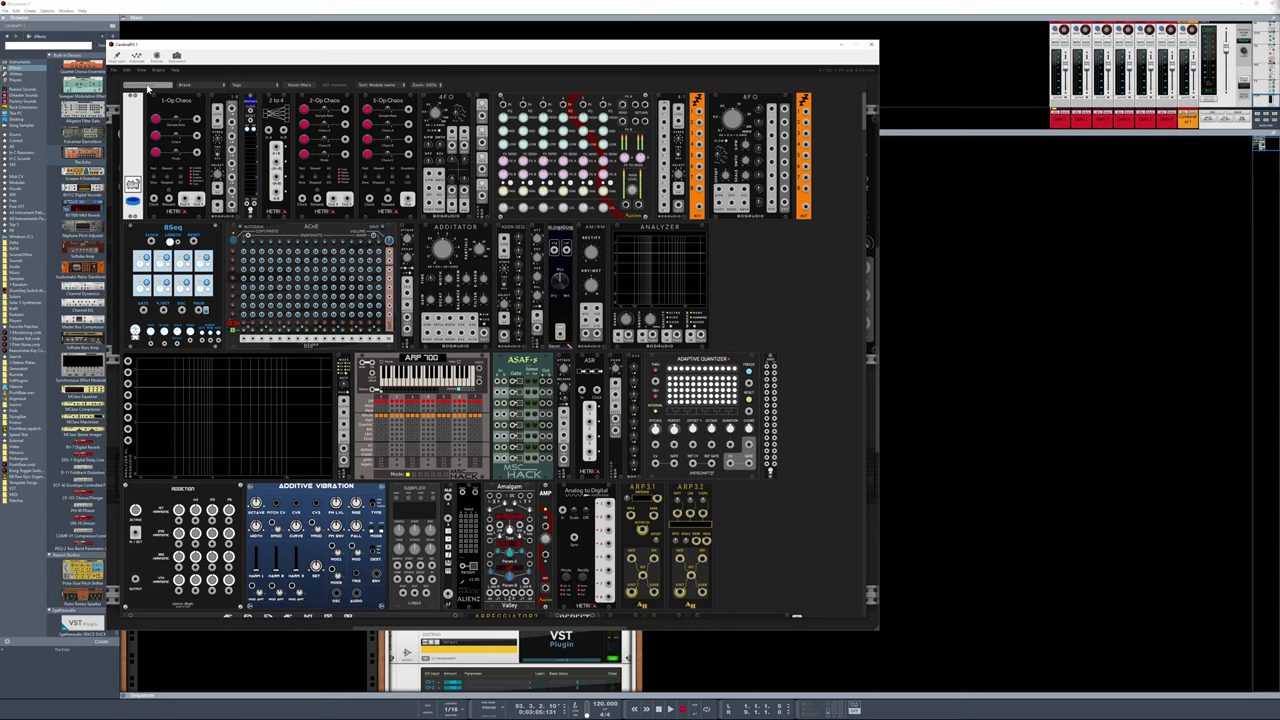
pyautogui.click(147, 88)
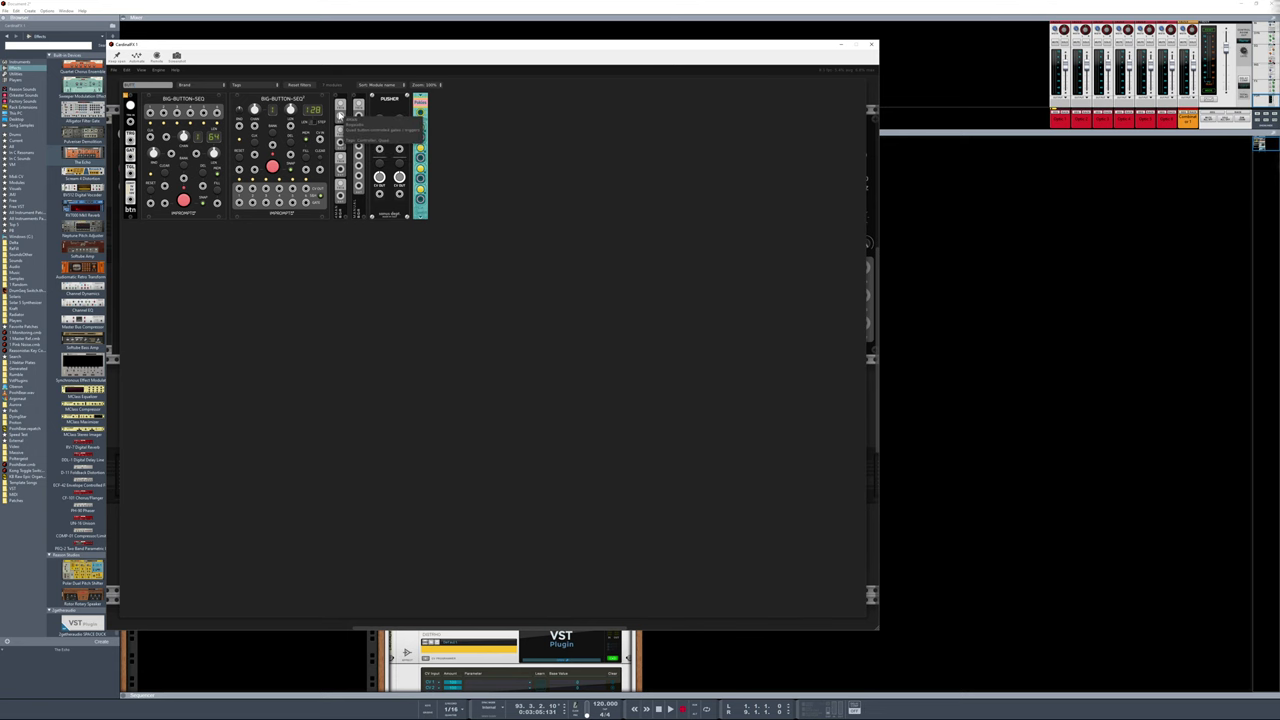
pyautogui.press('Escape')
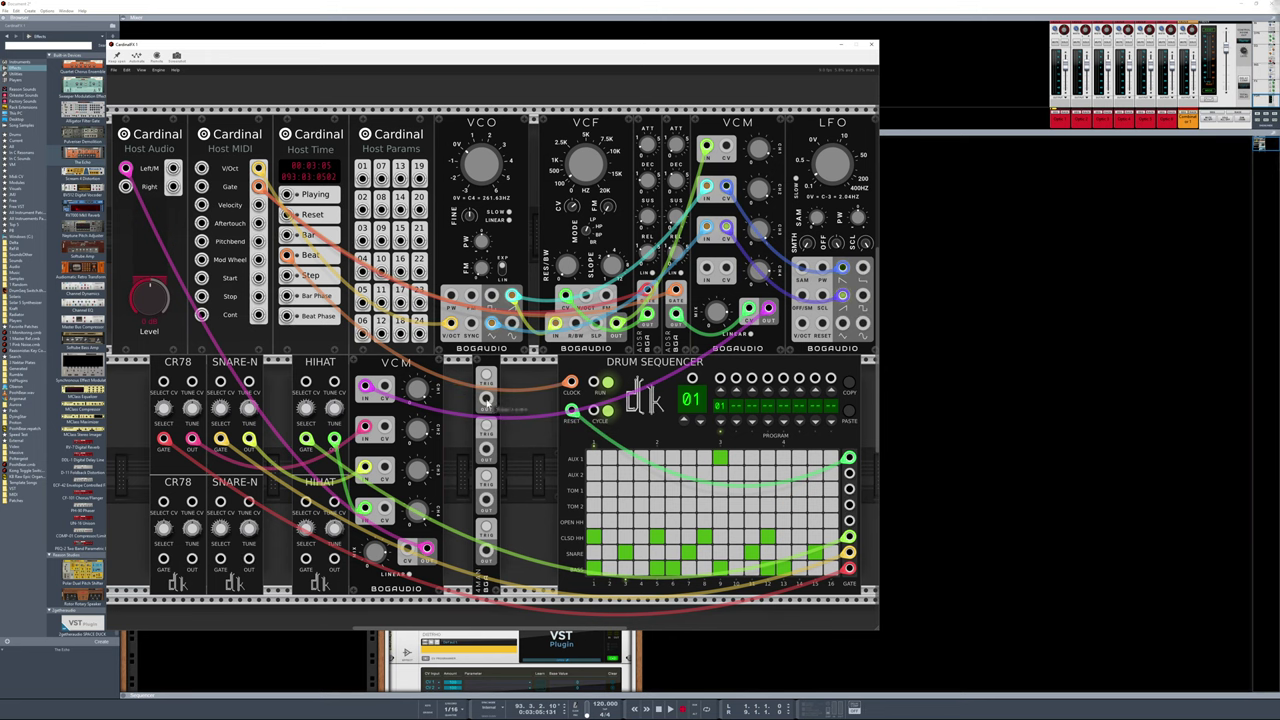
# Slide the manual trigger module against the lower VCM and add the Gate Combine logic module between it and the Drum Sequencer
pyautogui.moveTo(486, 398); pyautogui.dragTo(572, 411)
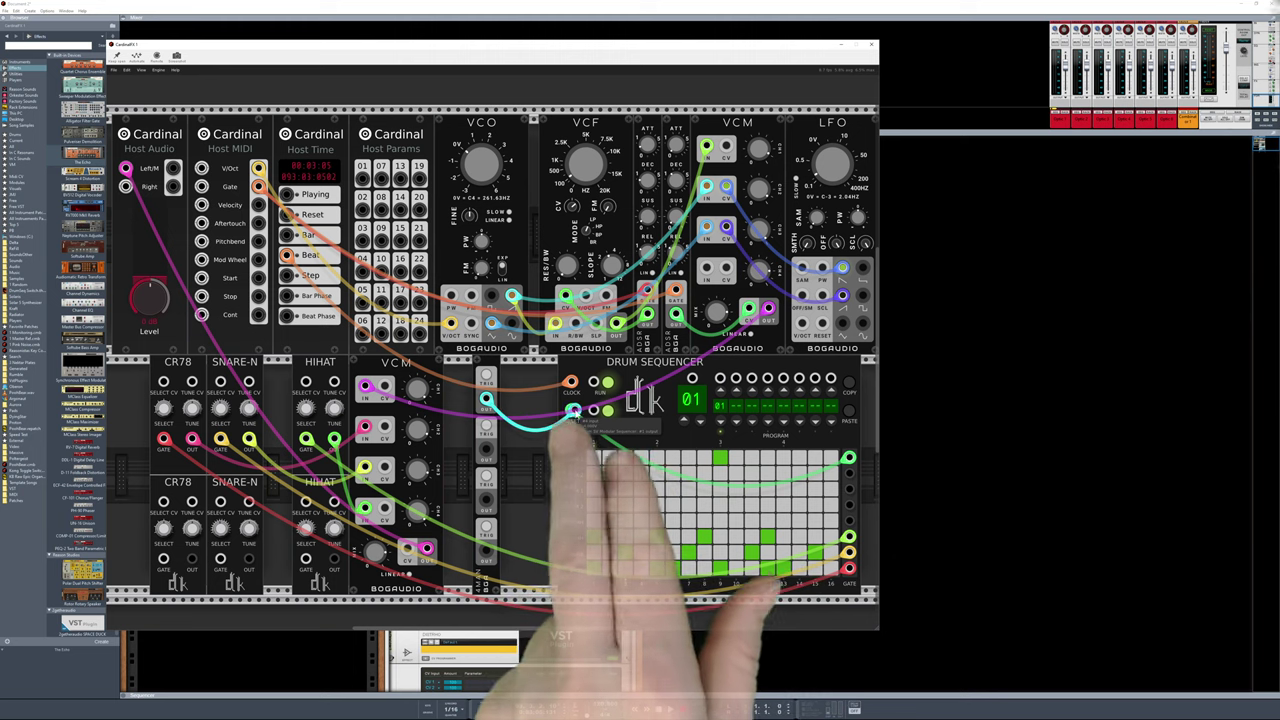
pyautogui.moveTo(572, 411); pyautogui.dragTo(454, 368)
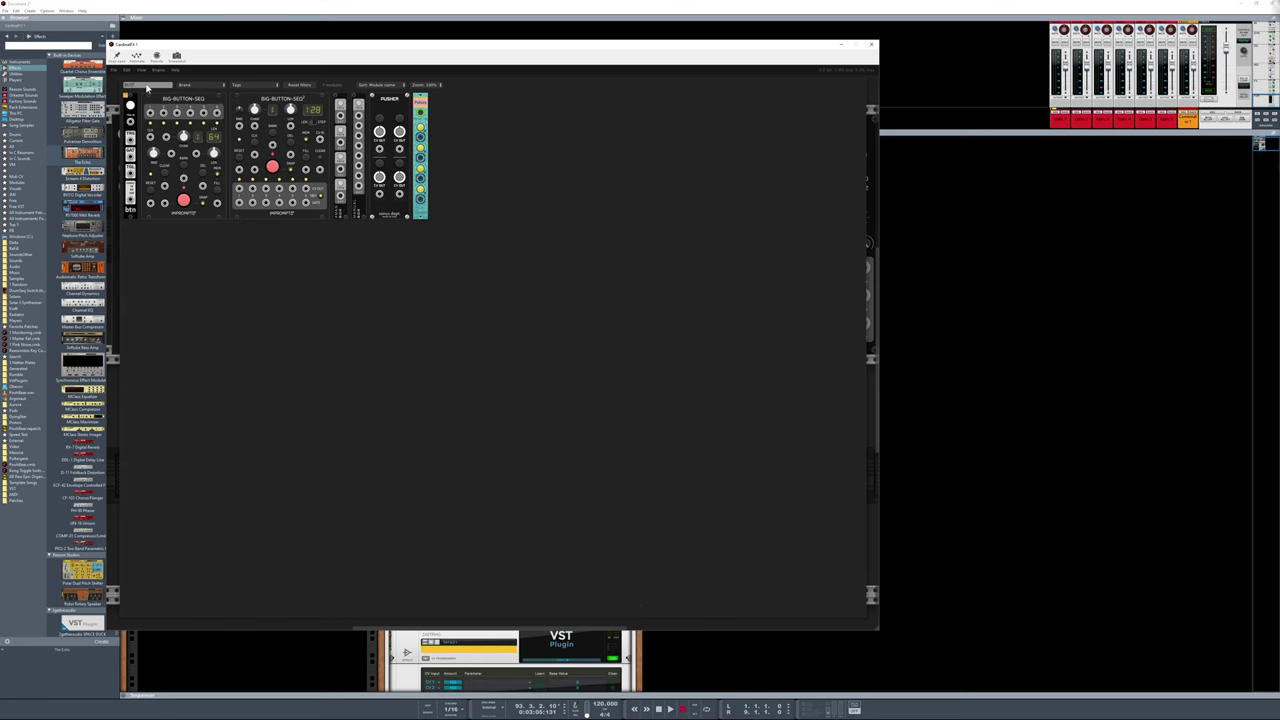
pyautogui.press('BackSpace')
pyautogui.press('BackSpace')
pyautogui.press('BackSpace')
pyautogui.press('BackSpace')
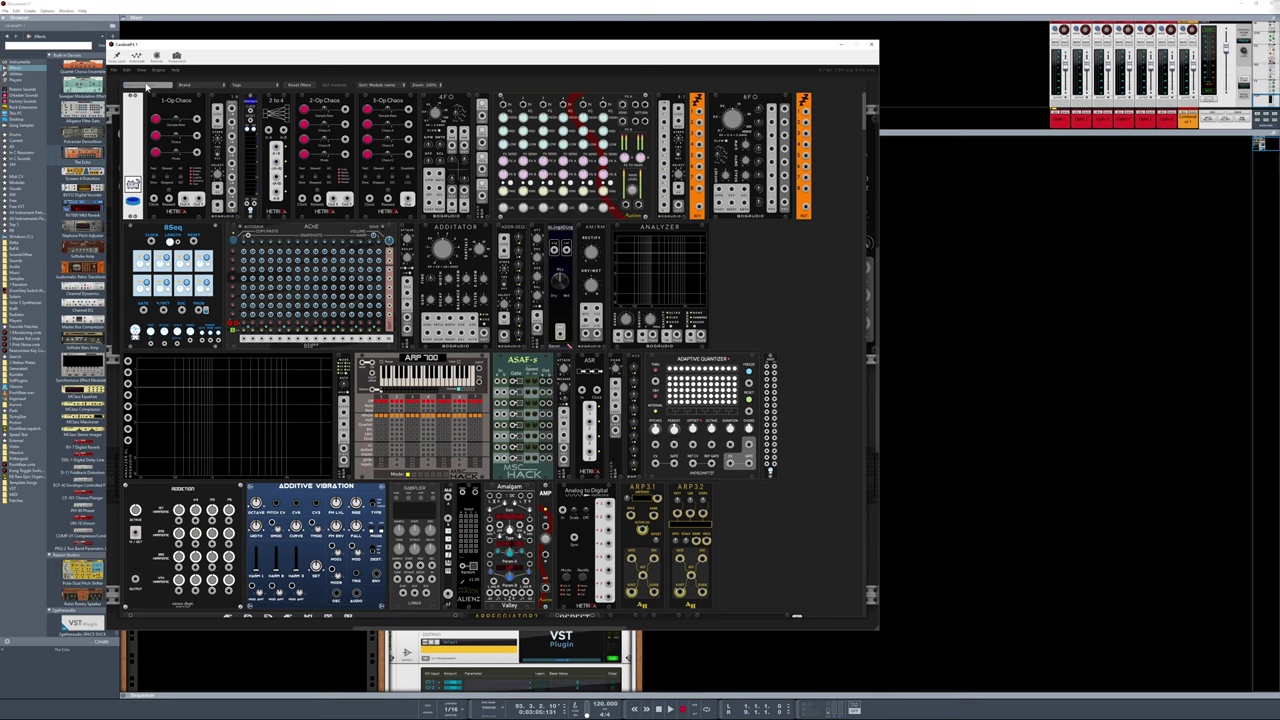
pyautogui.write('logic')
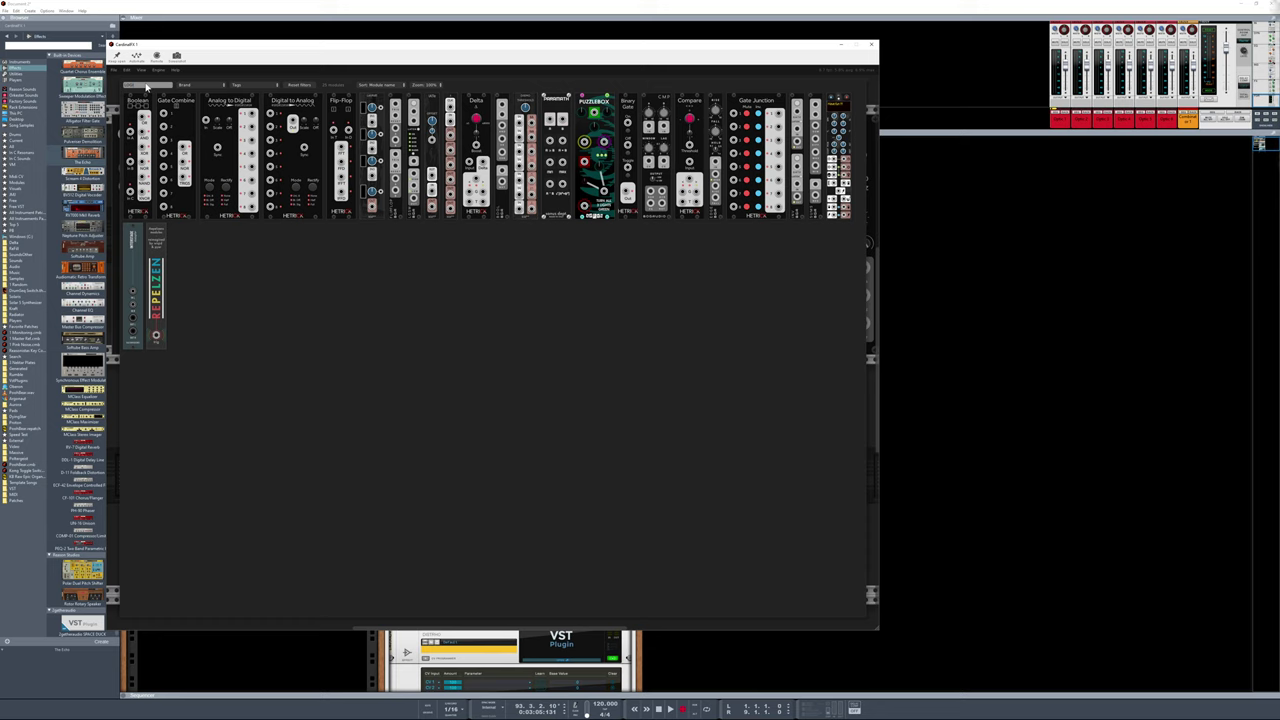
pyautogui.click(181, 122)
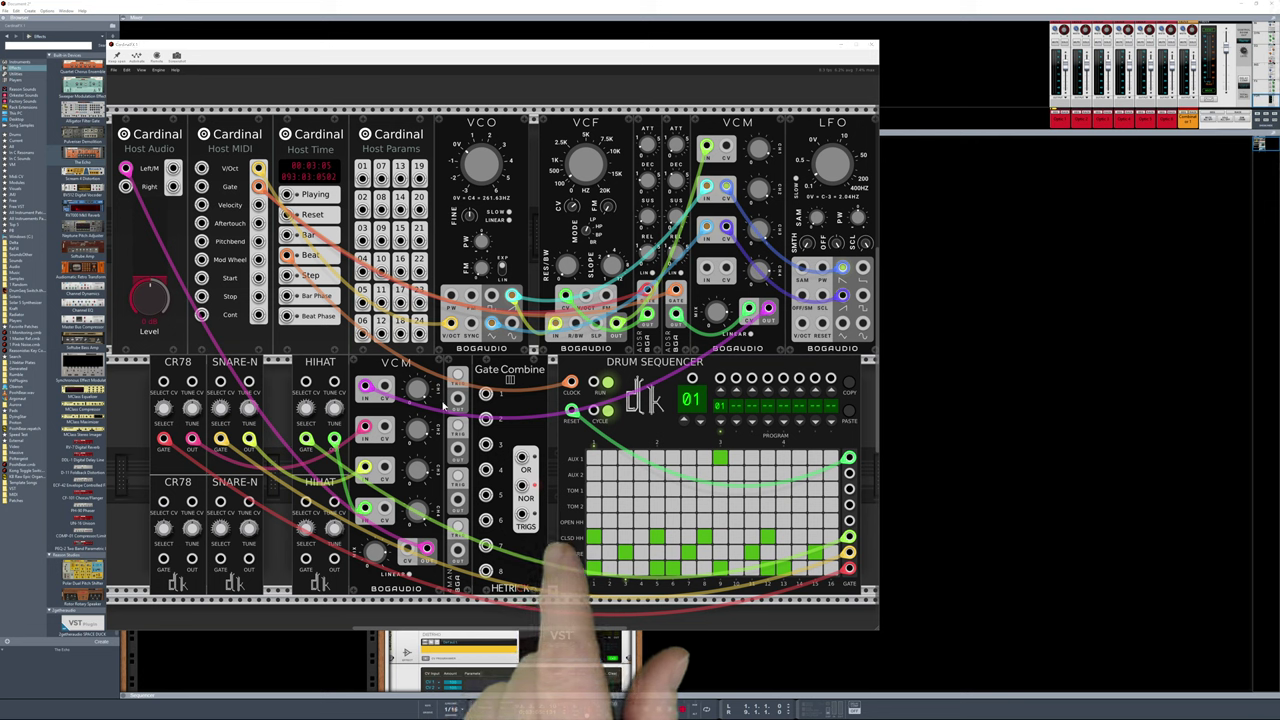
# Patch the first manual trigger and Aux 1 gate into Gate Combine inputs 1 and 2, its OR output into Reset, and start playback
pyautogui.moveTo(458, 398); pyautogui.dragTo(487, 396)
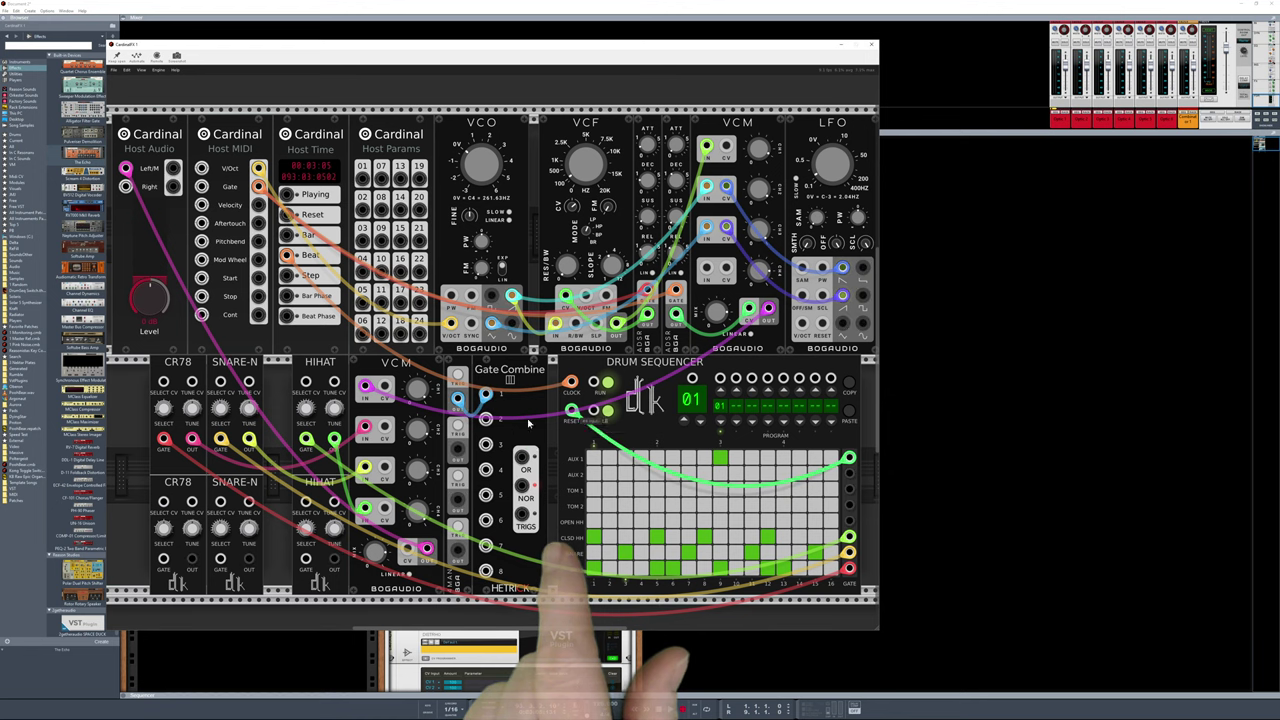
pyautogui.moveTo(848, 458); pyautogui.dragTo(487, 420)
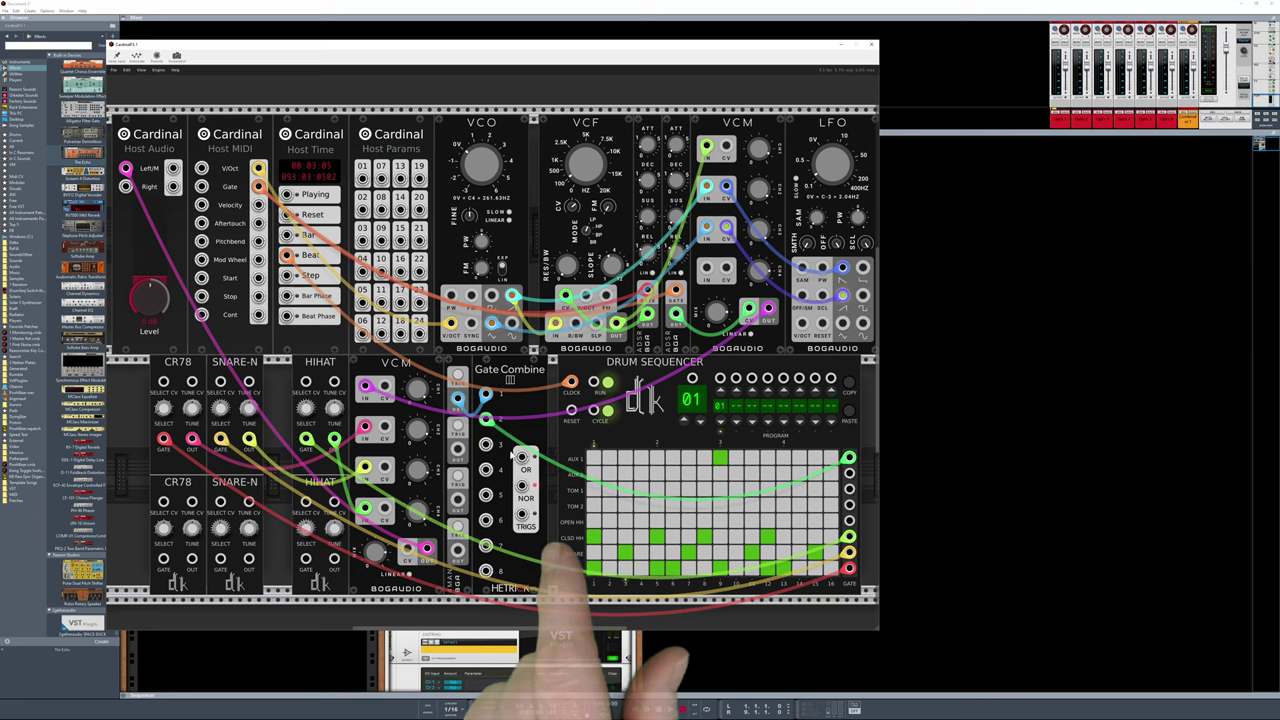
pyautogui.moveTo(524, 460); pyautogui.dragTo(571, 410)
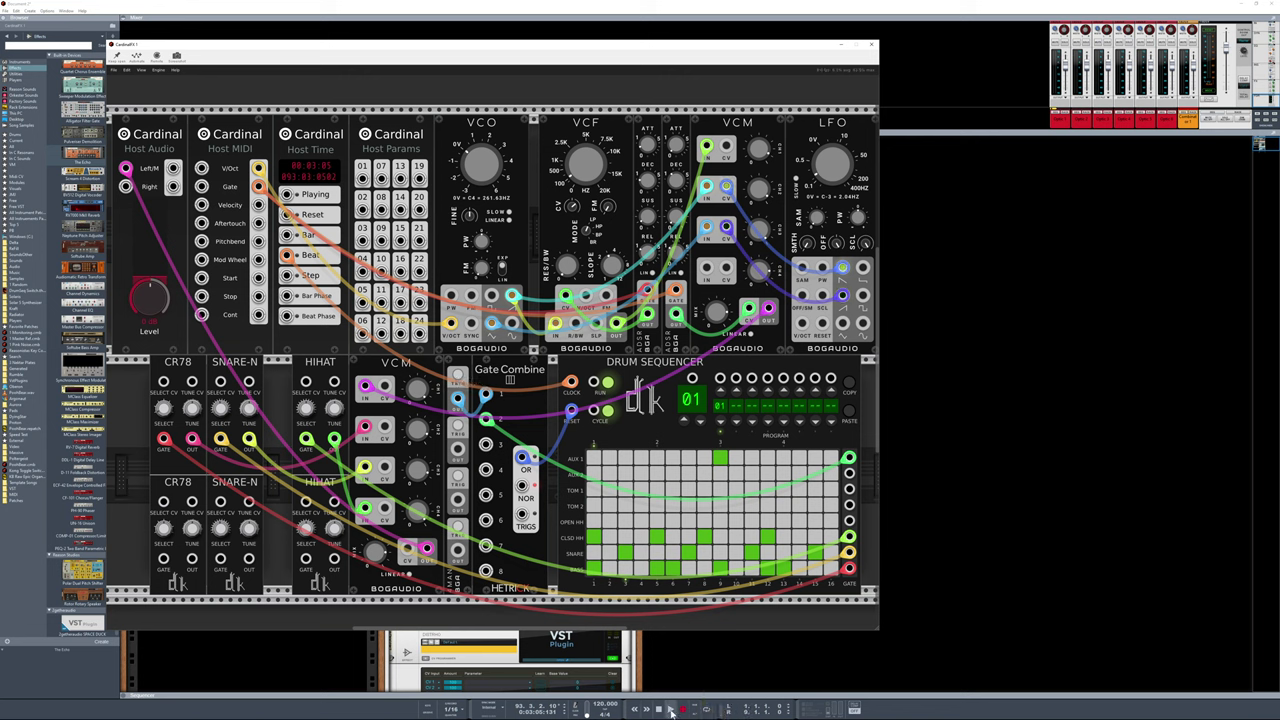
pyautogui.click(670, 710)
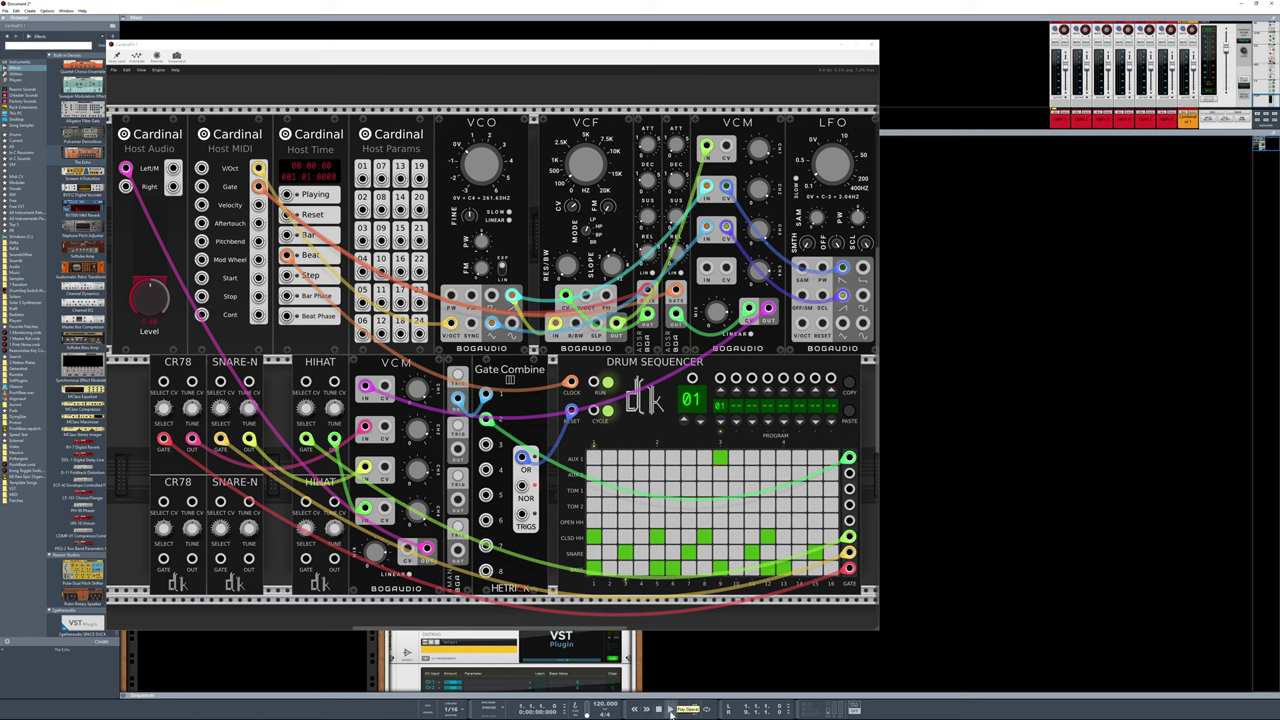
pyautogui.click(670, 710)
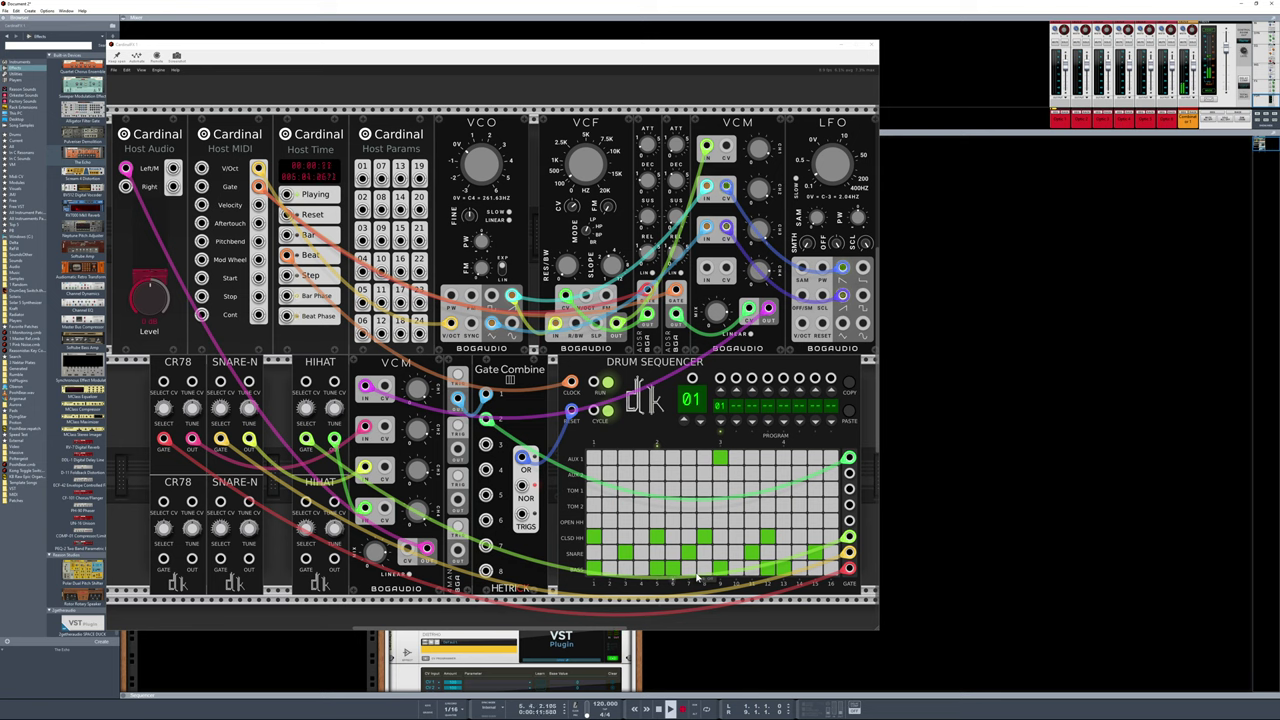
# Move the CardinalFX window clear of the rack and add the Kompulsion Sequencer Arpeggiator player above Scales & Chords
pyautogui.moveTo(519, 47); pyautogui.dragTo(1053, 122)
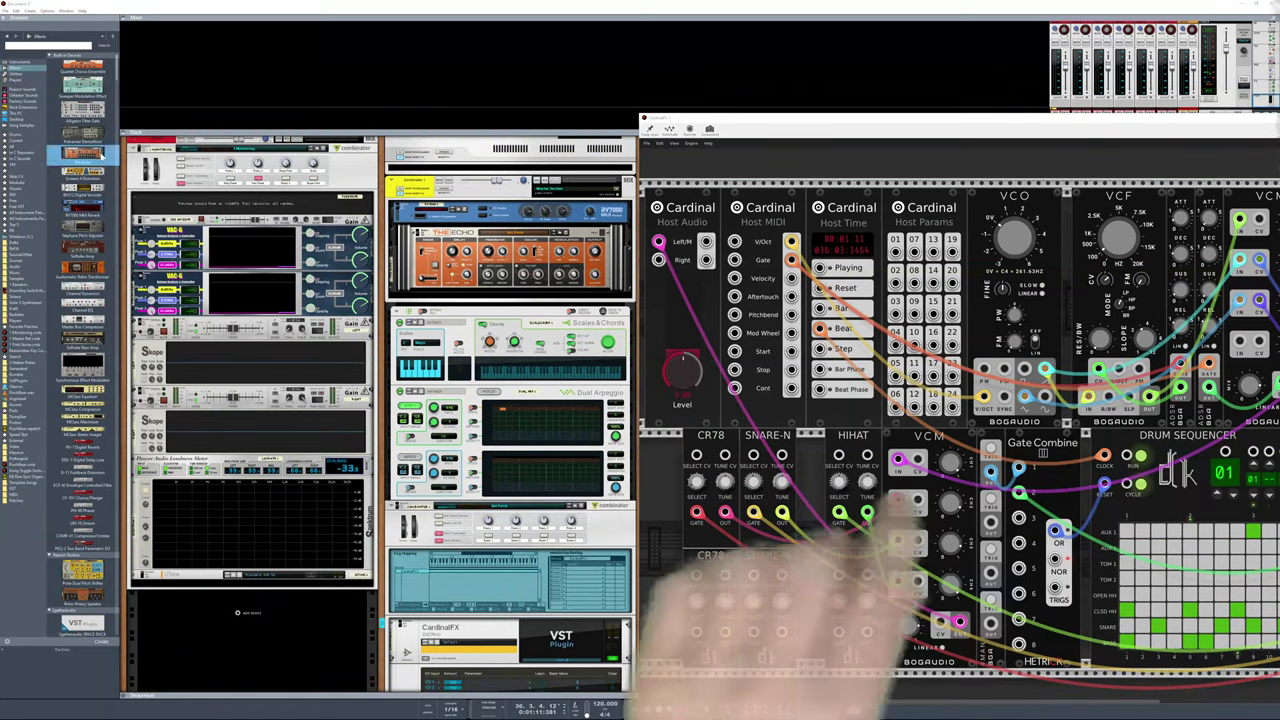
pyautogui.scroll(-5, 80, 200)
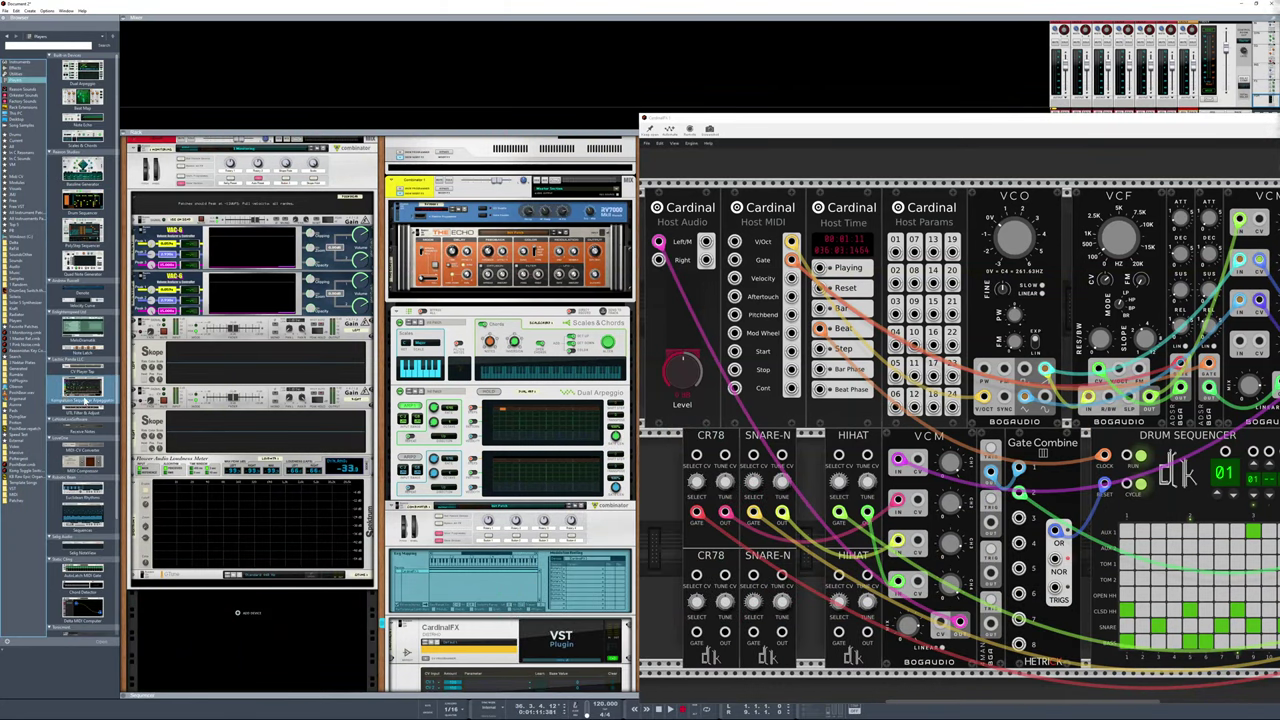
pyautogui.moveTo(80, 398)
pyautogui.mouseDown()
pyautogui.moveTo(352, 396)
pyautogui.moveTo(440, 318)
pyautogui.moveTo(505, 320)
pyautogui.mouseUp()
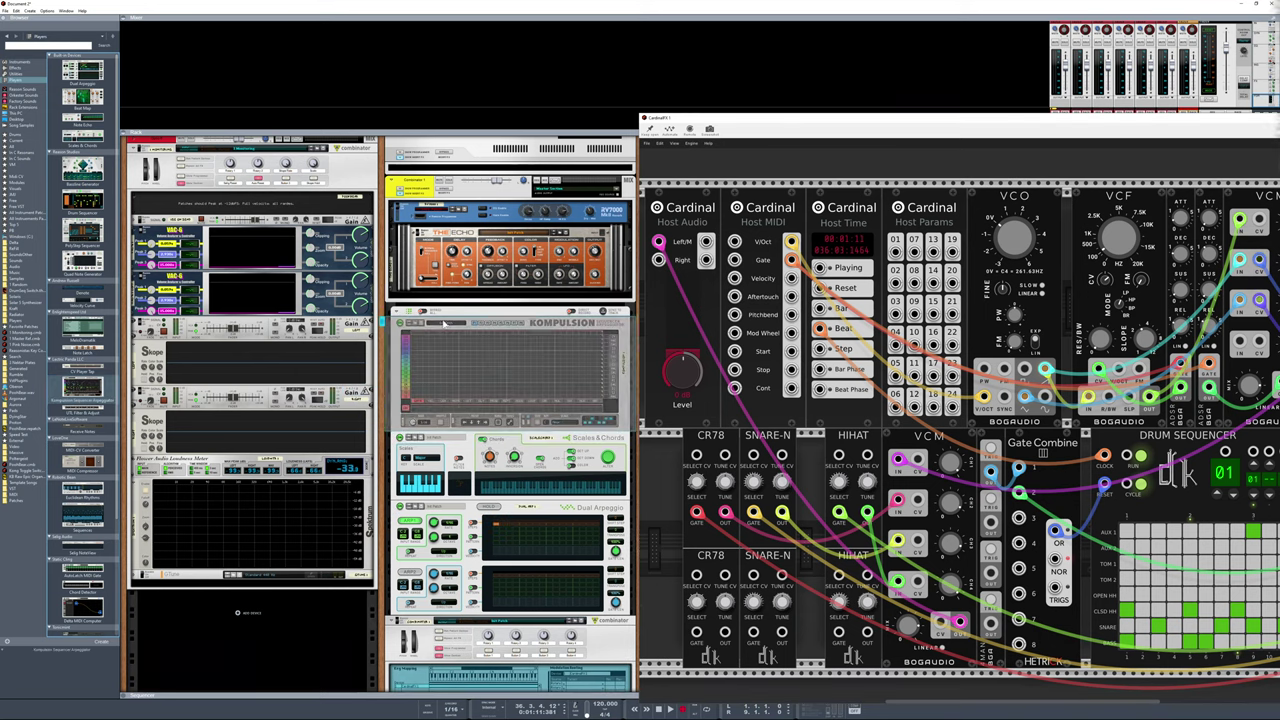
# Raise all of Kompulsion's LEN bars to maximum and fill gates on steps 1 to 17 of lane S9 (C3) only
pyautogui.click(446, 404)
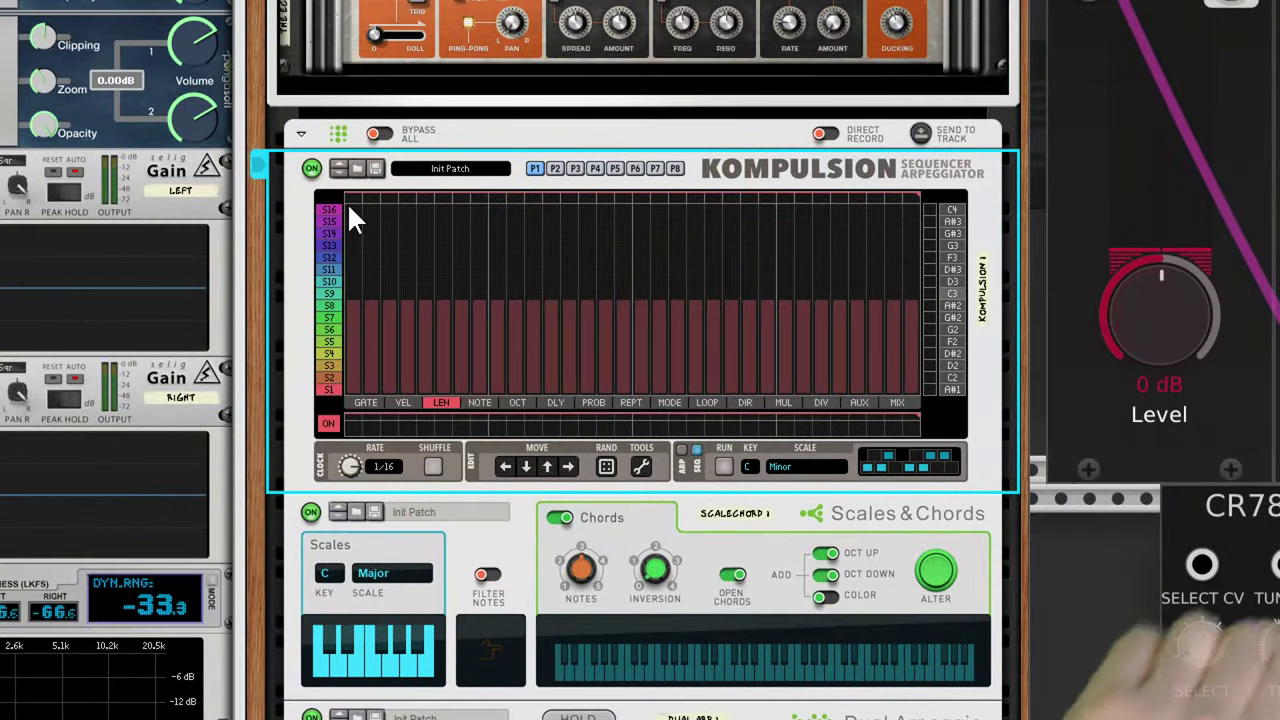
pyautogui.moveTo(351, 208)
pyautogui.mouseDown()
pyautogui.moveTo(356, 187)
pyautogui.moveTo(837, 206)
pyautogui.moveTo(940, 196)
pyautogui.mouseUp()
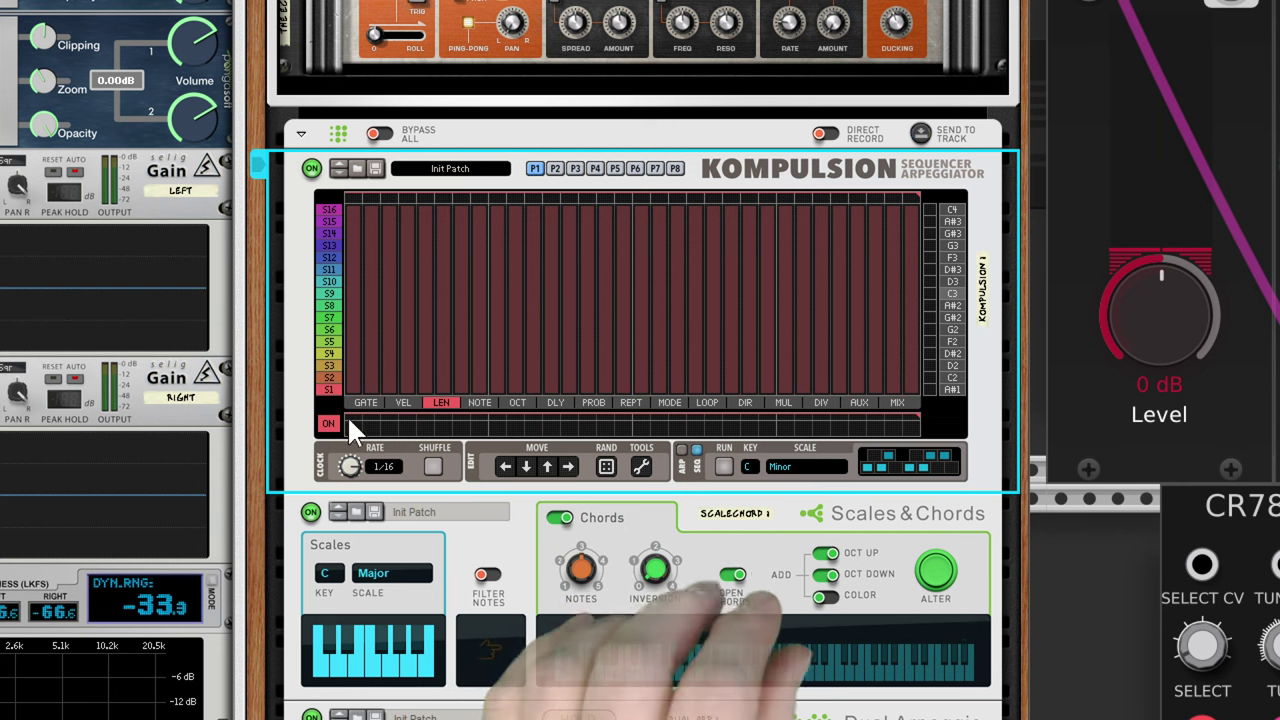
pyautogui.click(370, 401)
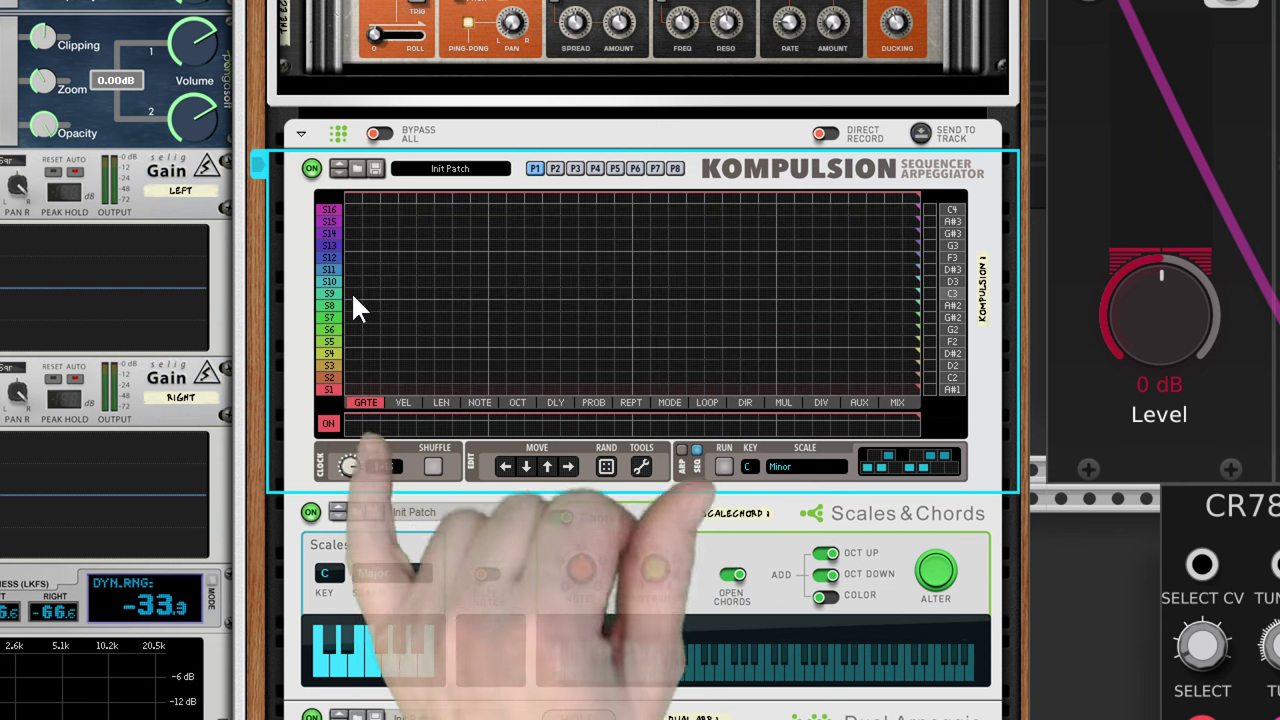
pyautogui.moveTo(352, 296)
pyautogui.mouseDown()
pyautogui.moveTo(645, 291)
pyautogui.moveTo(433, 296)
pyautogui.moveTo(514, 302)
pyautogui.mouseUp()
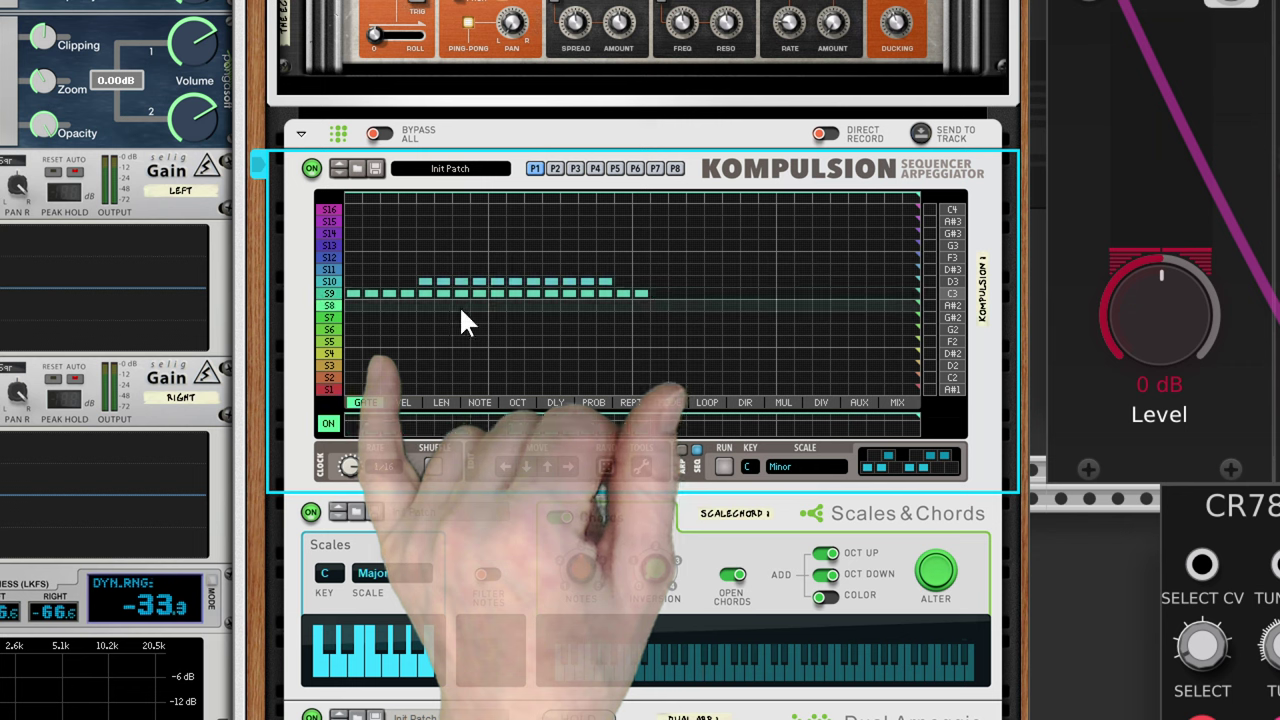
pyautogui.moveTo(438, 281); pyautogui.dragTo(600, 278)
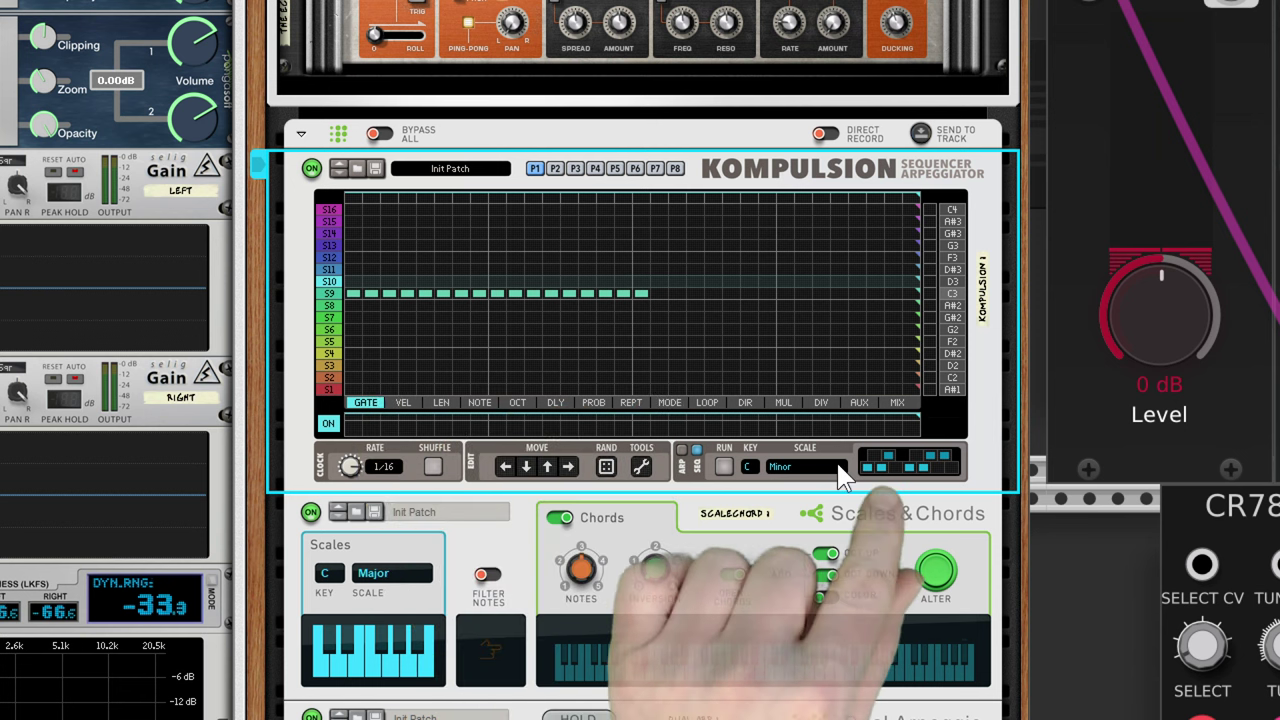
# Change Kompulsion's scale to a custom one containing only C, E, F, G and A
pyautogui.click(888, 454)
pyautogui.click(882, 467)
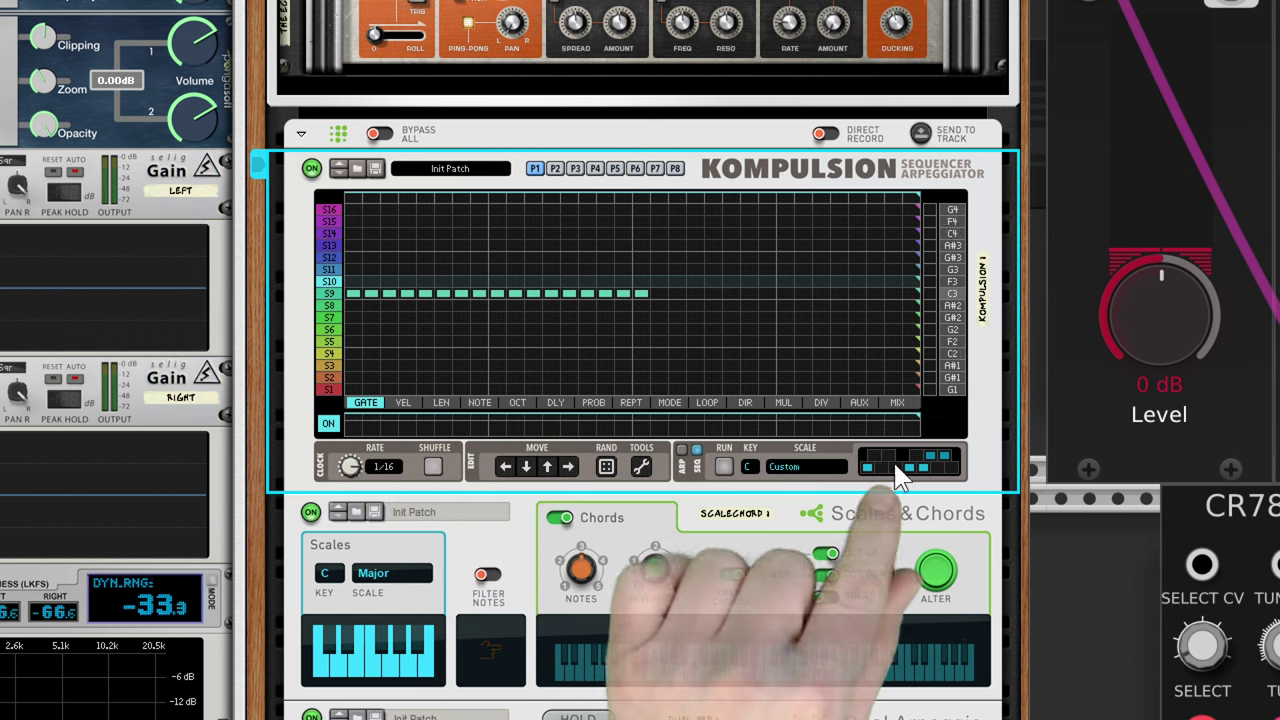
pyautogui.click(897, 467)
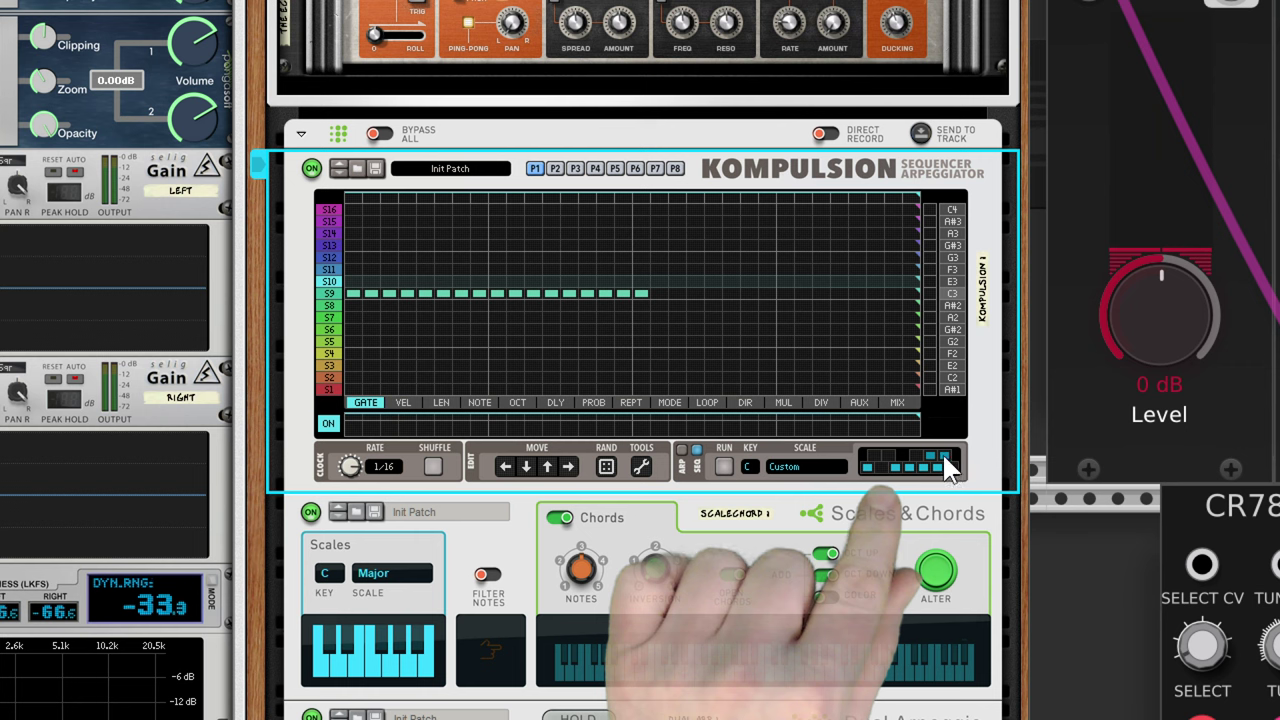
pyautogui.click(944, 456)
pyautogui.click(930, 455)
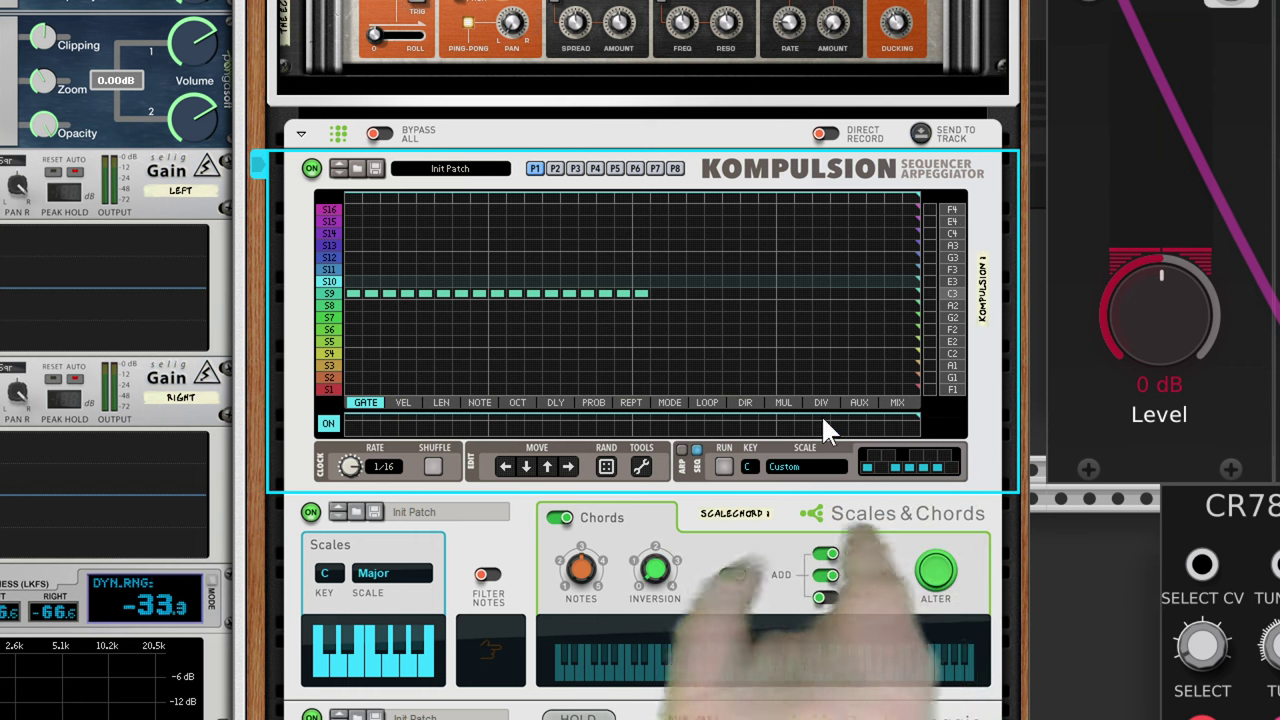
# Add Kompulsion gates on steps 1 to 3 of lane S13 (A3) and steps 4 to 6 of lane S11 (F3)
pyautogui.click(353, 240)
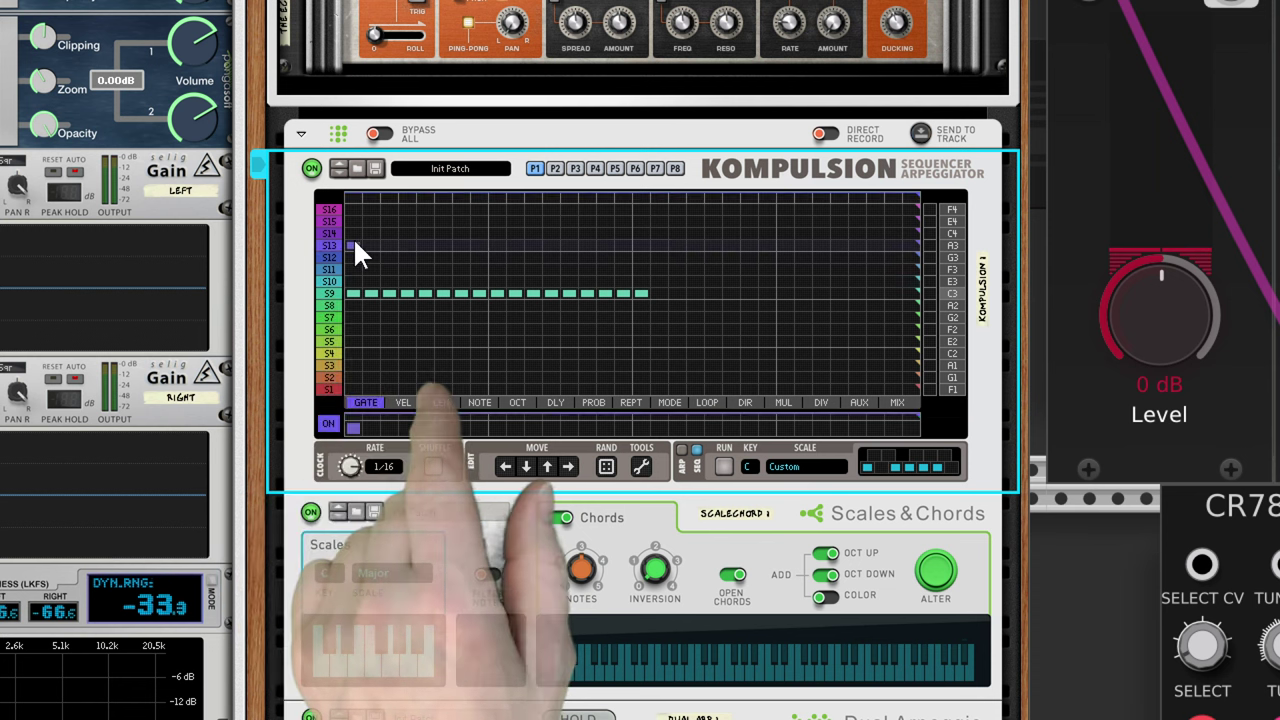
pyautogui.click(374, 241)
pyautogui.click(389, 241)
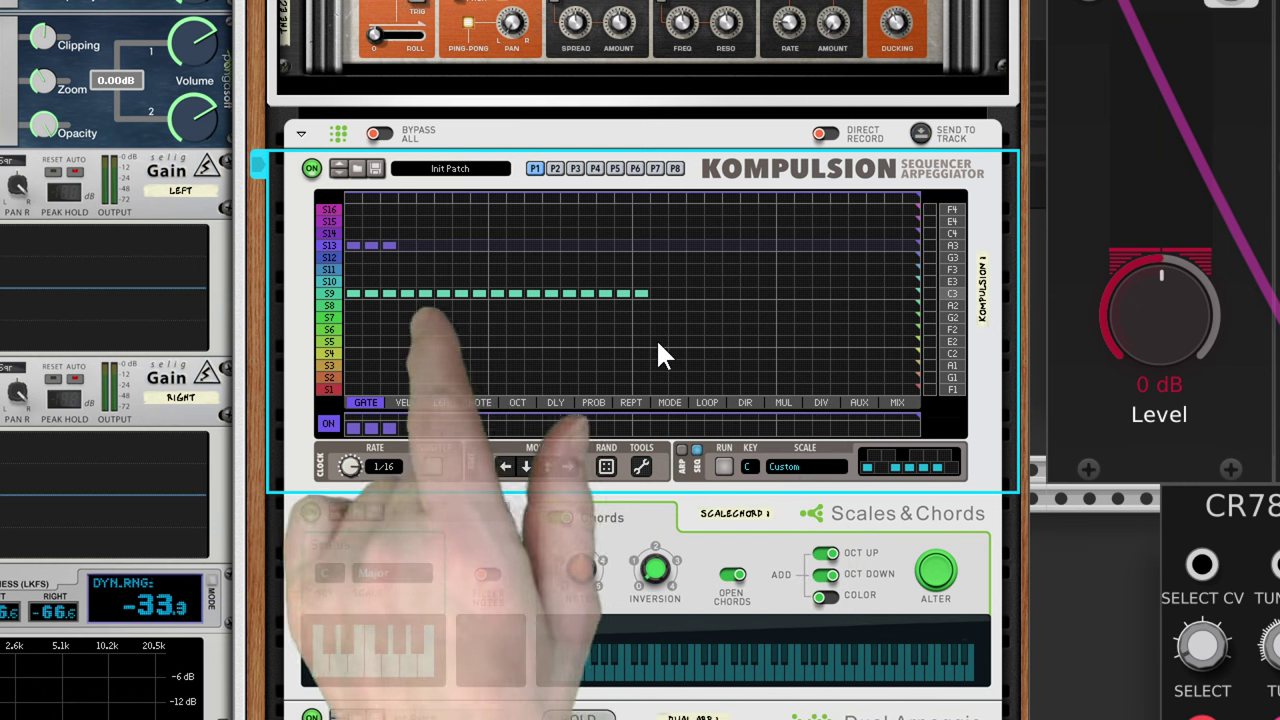
pyautogui.click(407, 269)
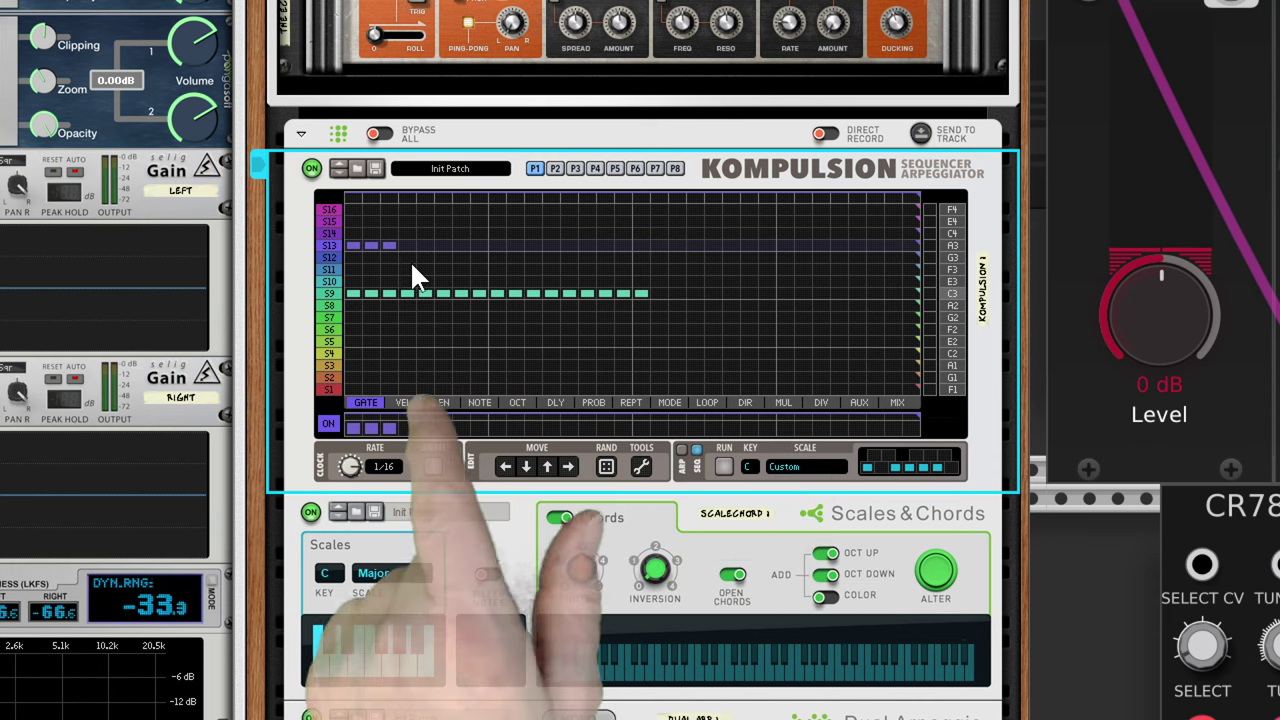
pyautogui.click(443, 269)
pyautogui.click(443, 269)
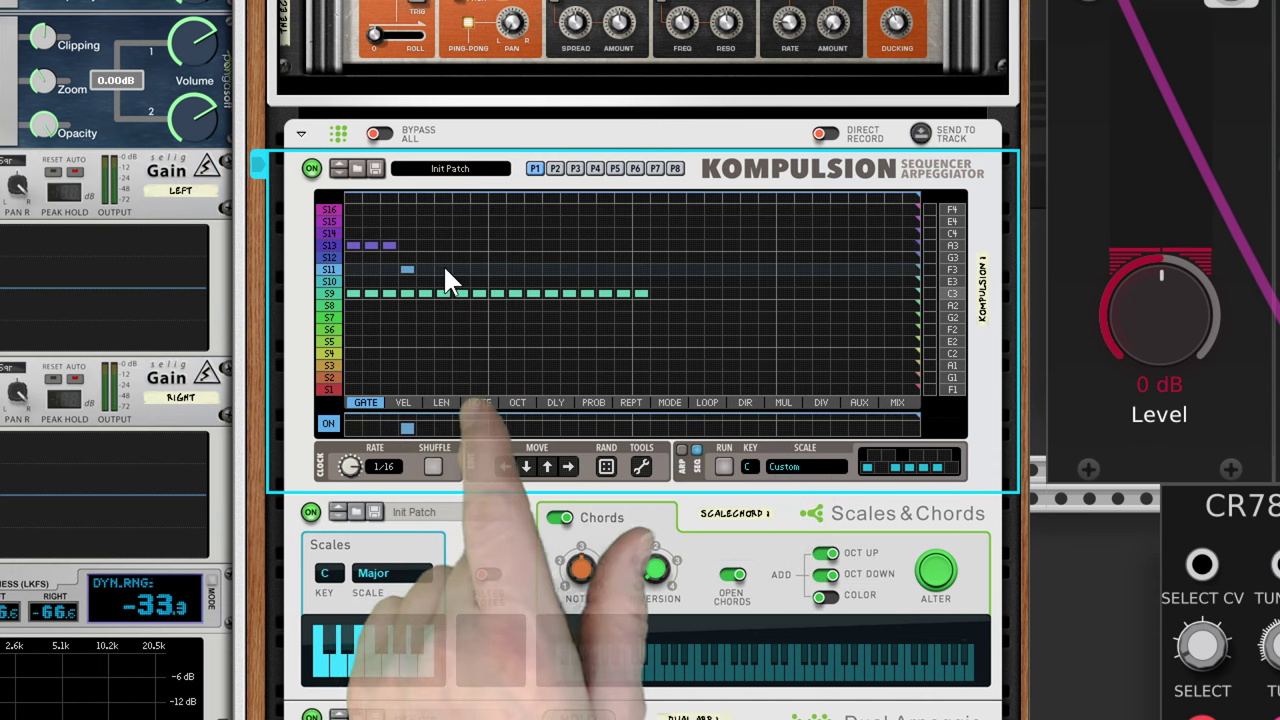
pyautogui.click(425, 269)
pyautogui.click(461, 269)
pyautogui.click(443, 269)
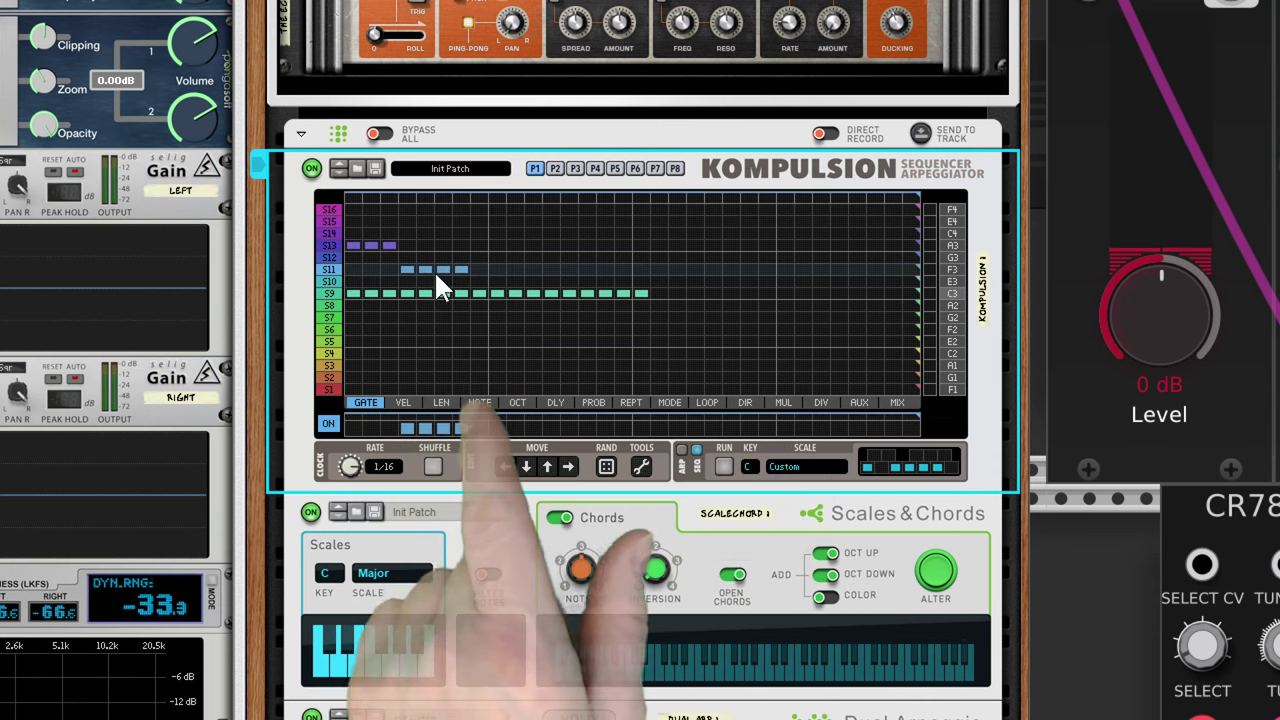
# Add Kompulsion gates on steps 7 to 9 of lane S12 (G3) and steps 10 to 12 of lane S10 (E3)
pyautogui.click(461, 257)
pyautogui.click(479, 257)
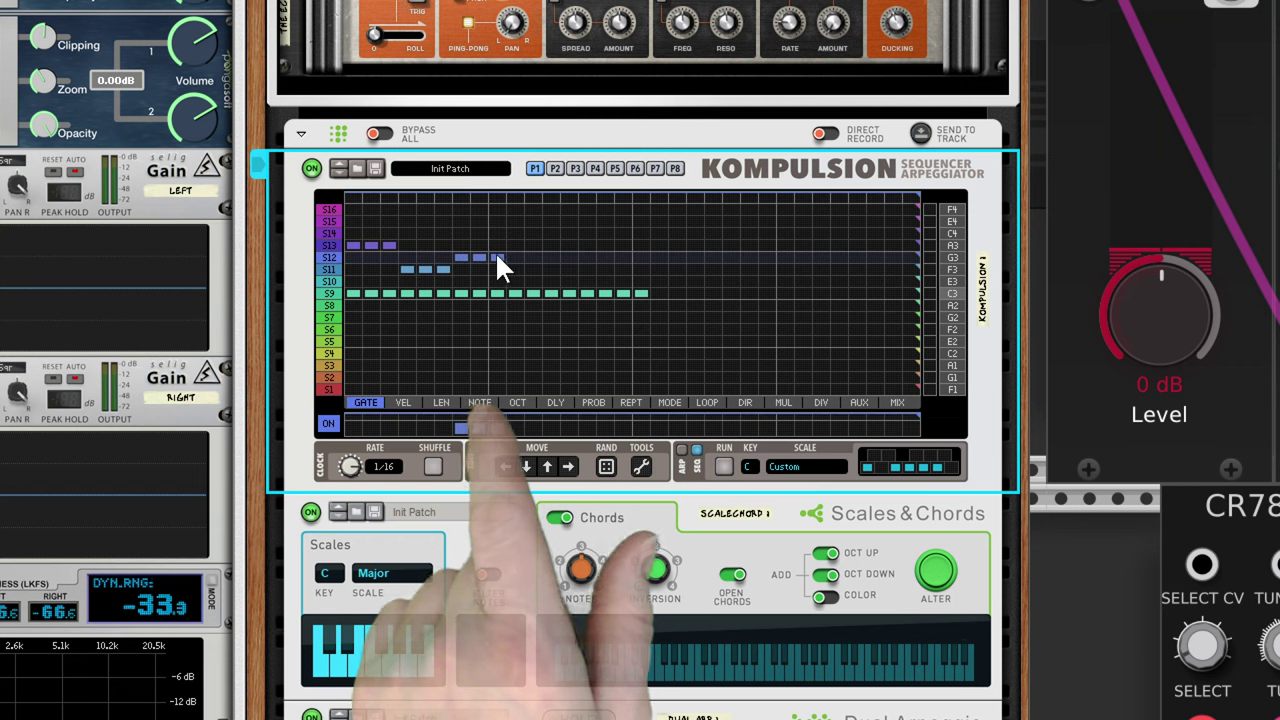
pyautogui.click(496, 257)
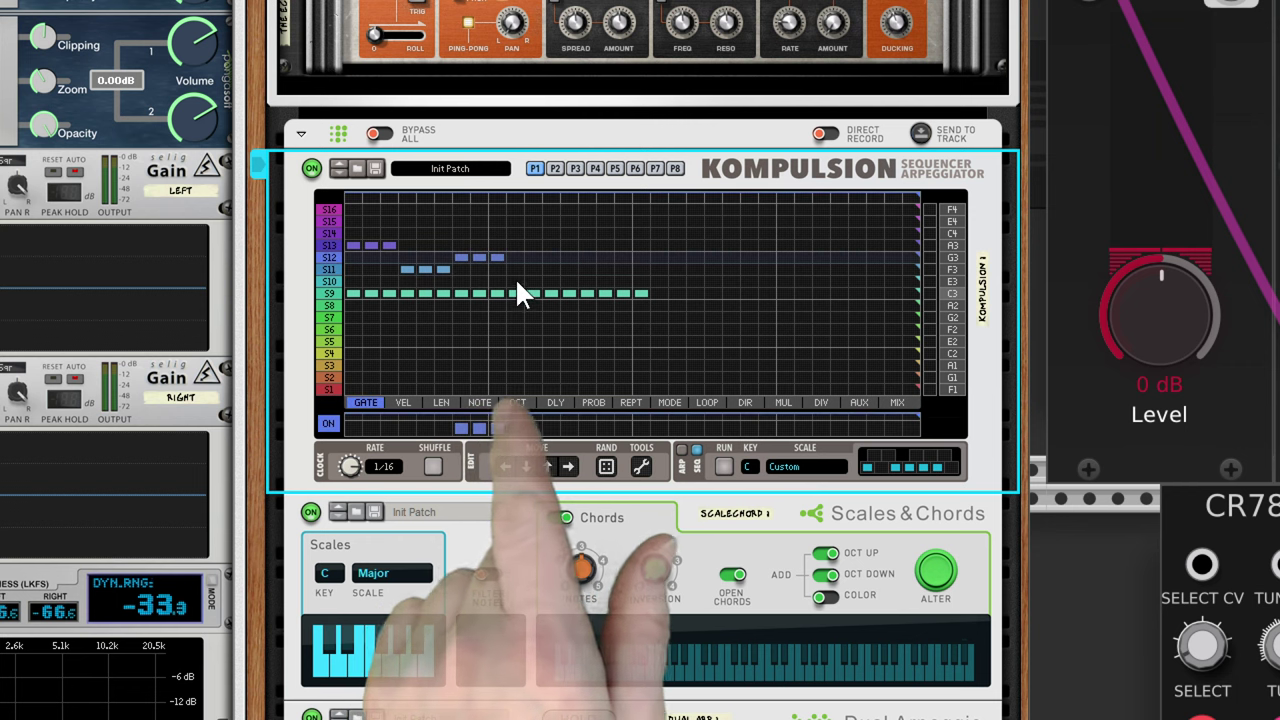
pyautogui.click(515, 281)
pyautogui.click(533, 281)
pyautogui.click(551, 281)
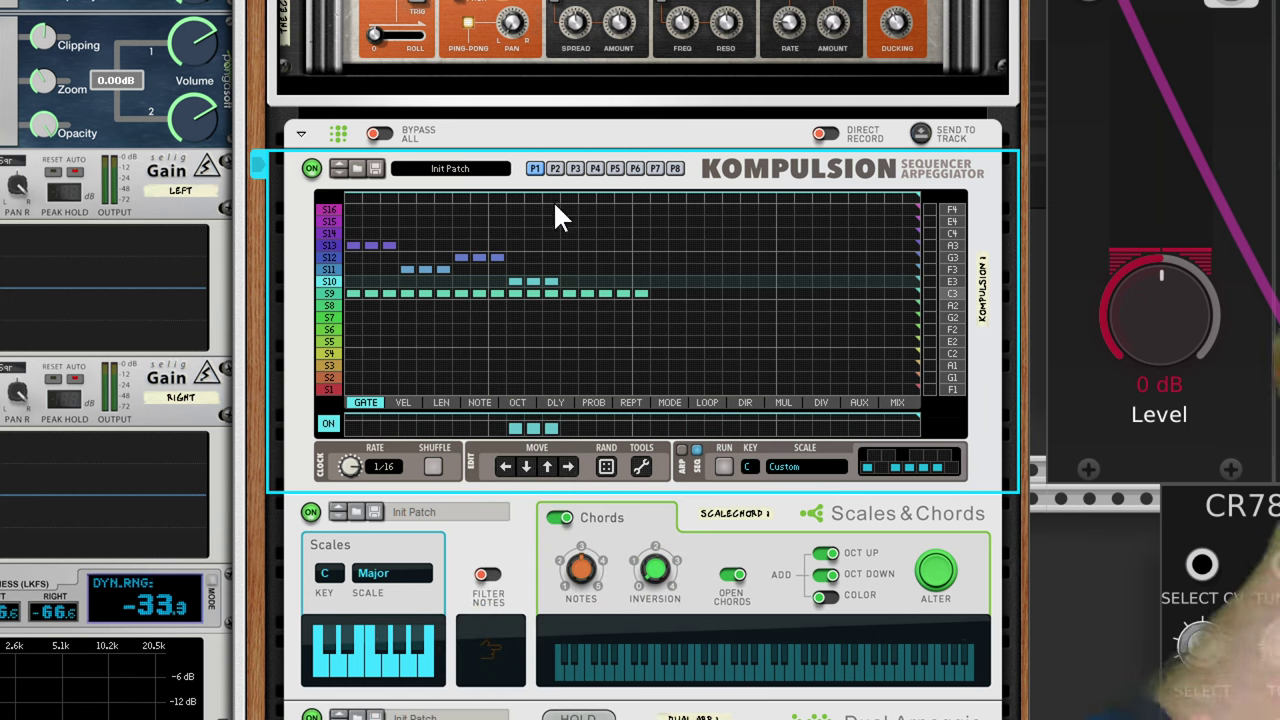
# Shorten Kompulsion's lanes to 12 steps and place DIV markers at step 12 on lanes S16 to S1
pyautogui.click(562, 195)
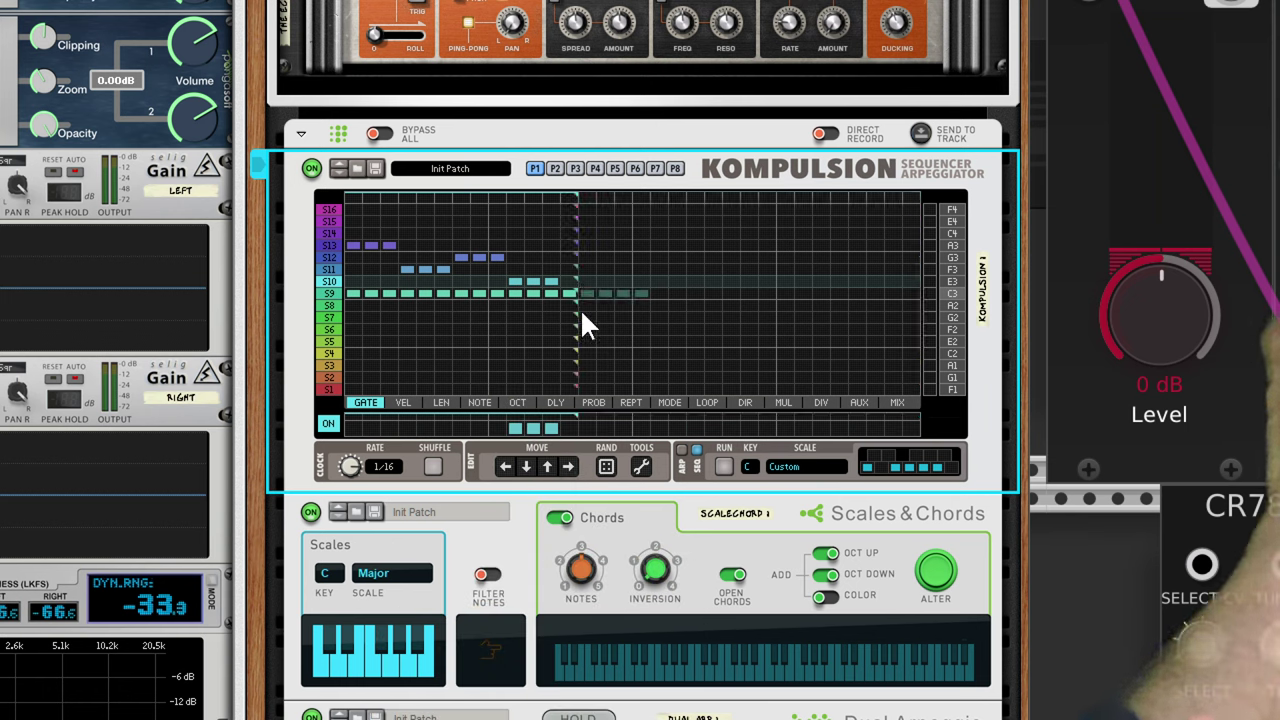
pyautogui.click(555, 196)
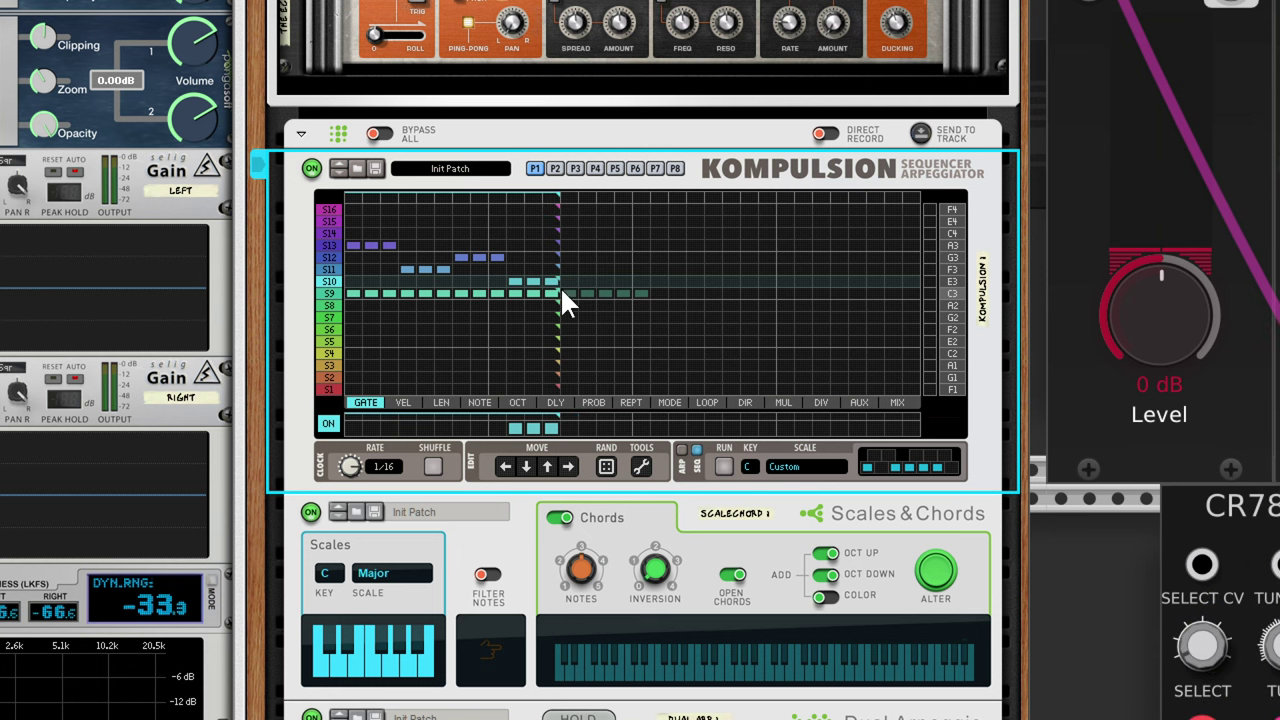
pyautogui.click(818, 403)
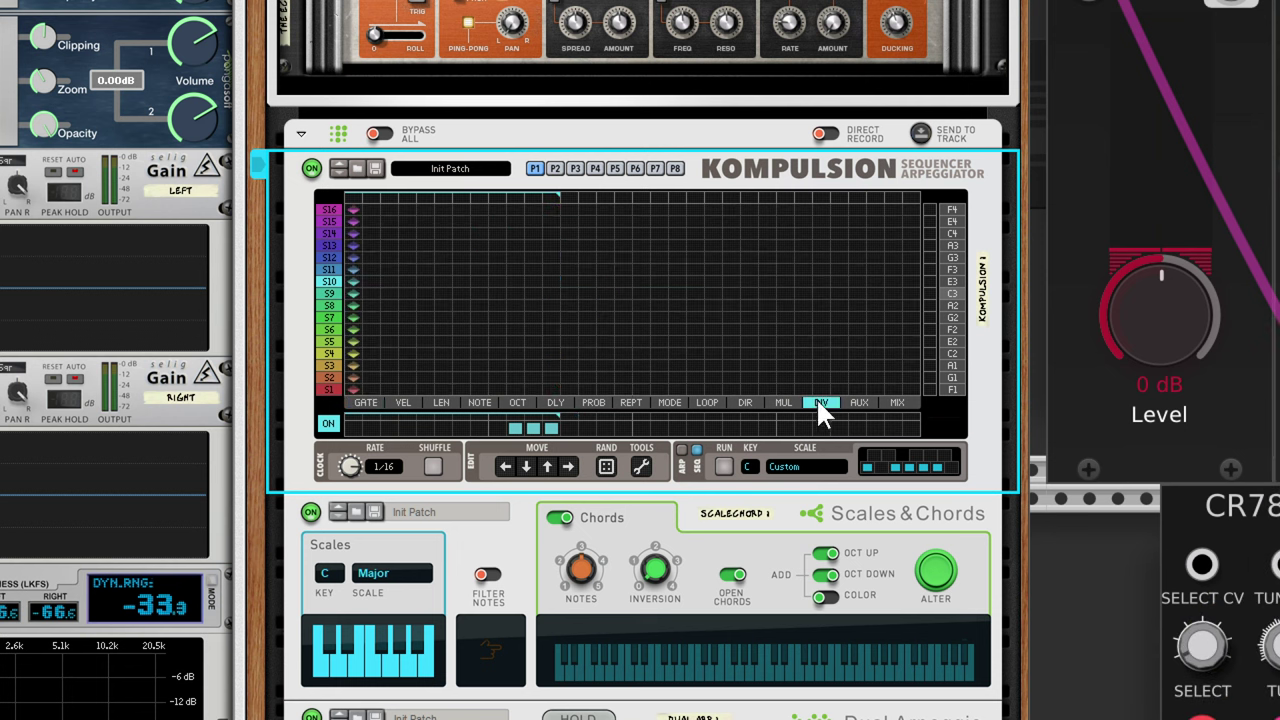
pyautogui.moveTo(549, 209); pyautogui.dragTo(555, 390)
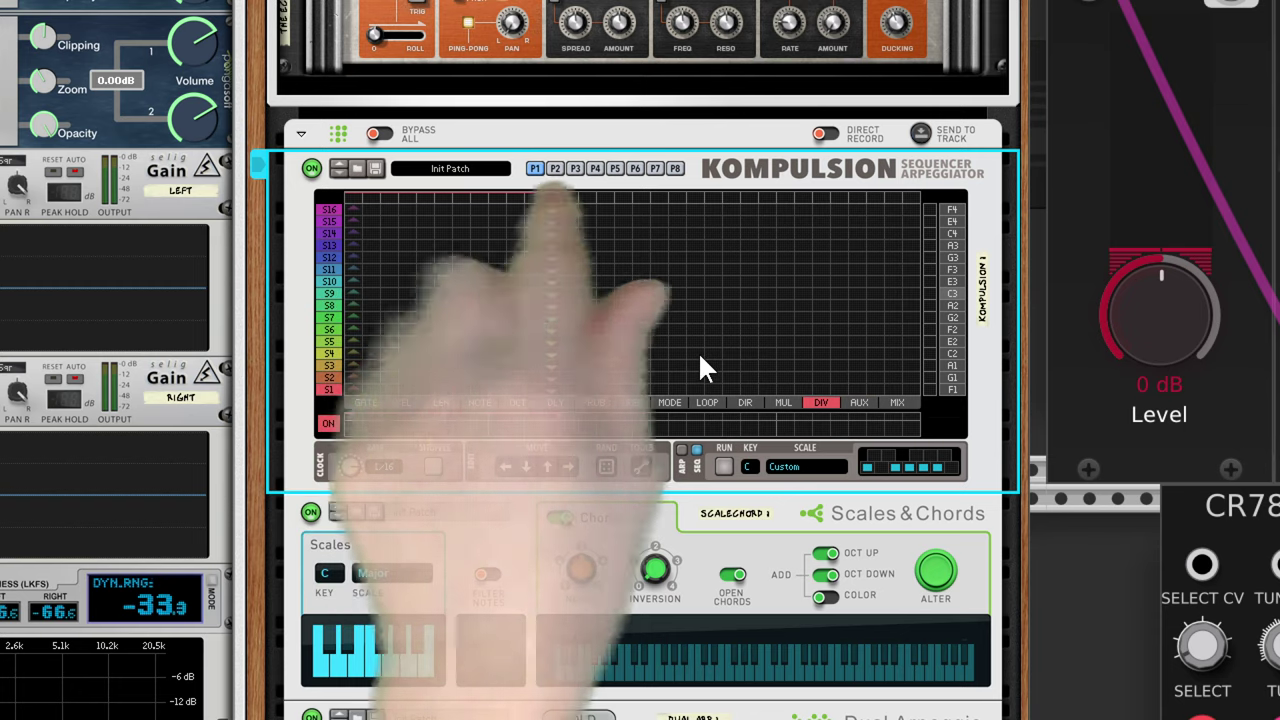
# Check the gate pattern and the LEN bars of Kompulsion's lane S9
pyautogui.click(364, 398)
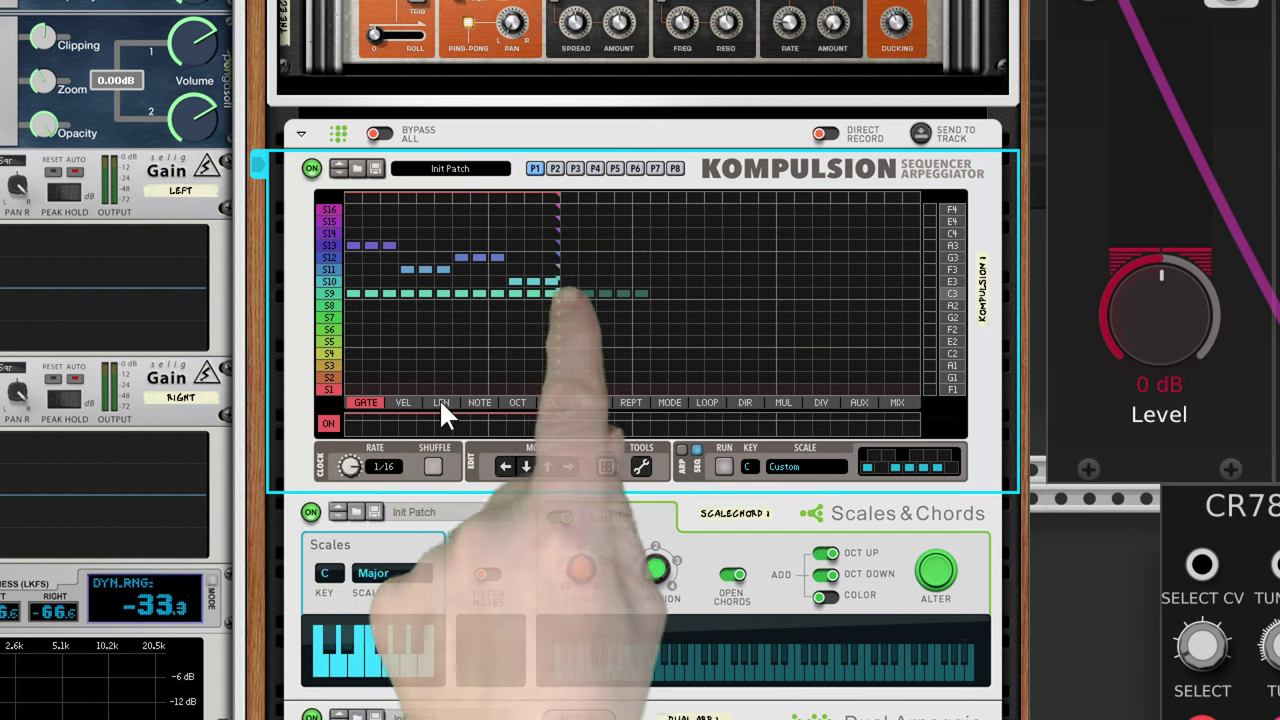
pyautogui.click(329, 293)
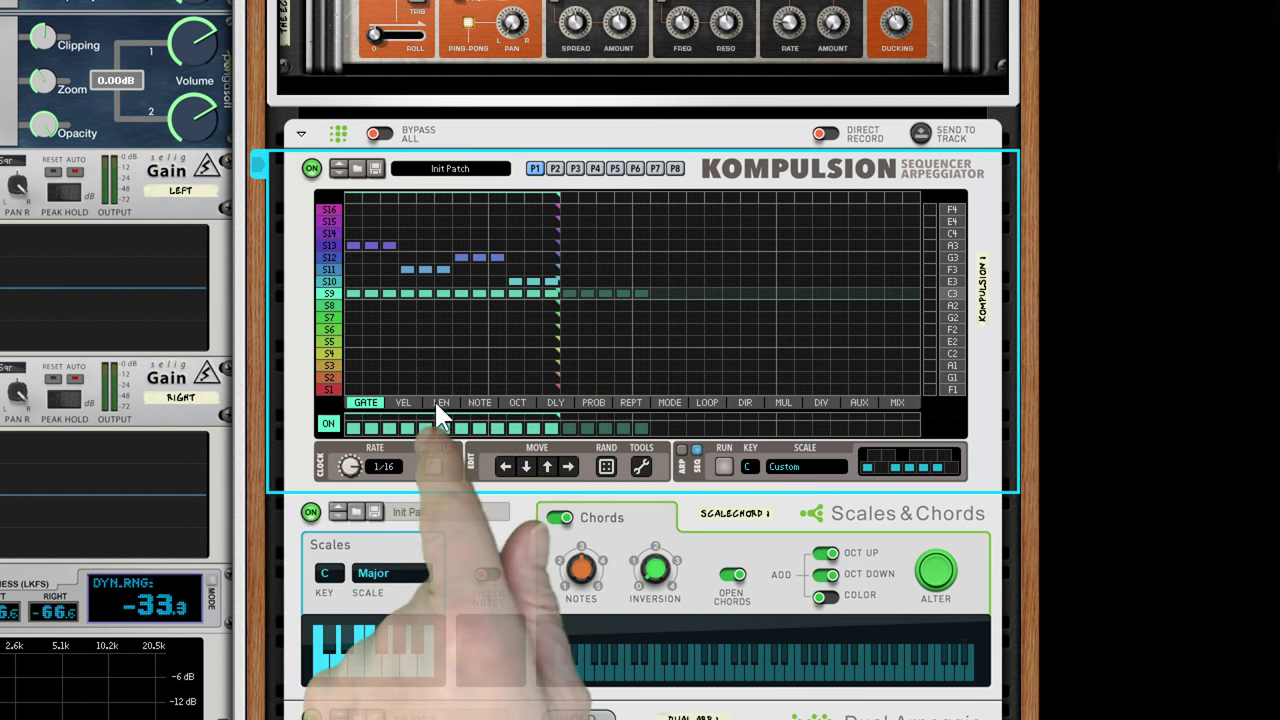
pyautogui.click(436, 401)
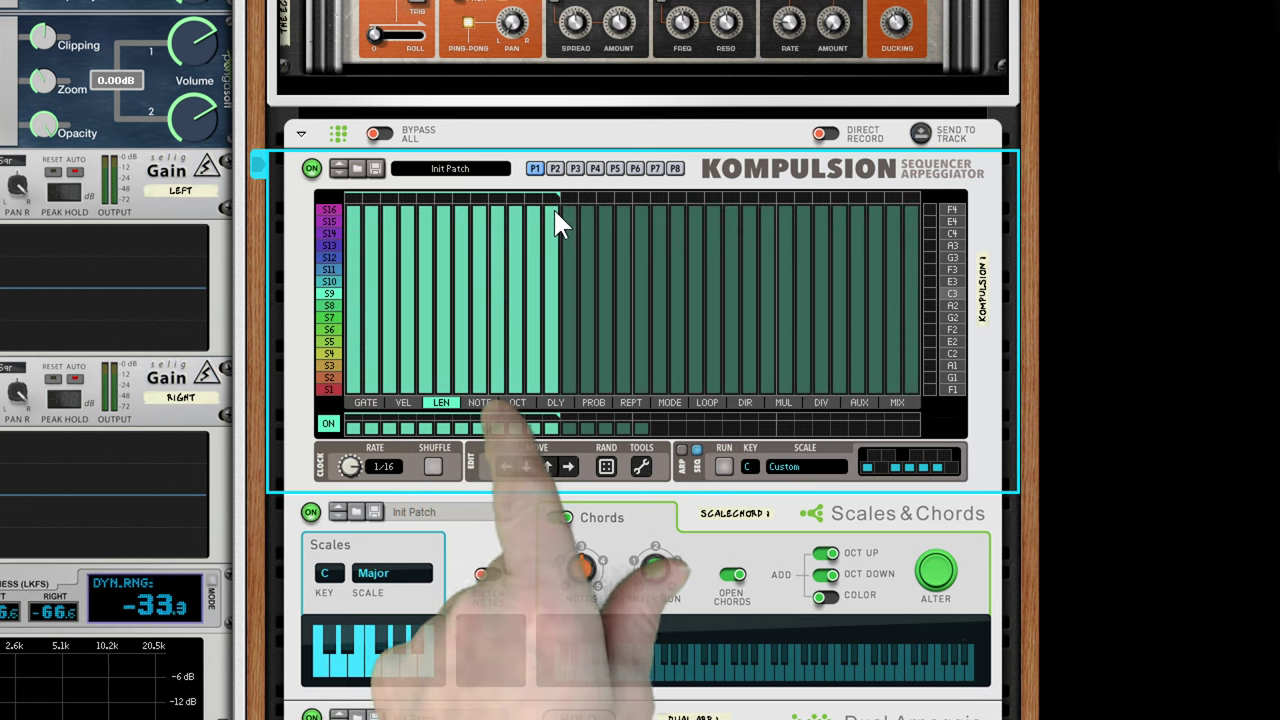
pyautogui.click(372, 402)
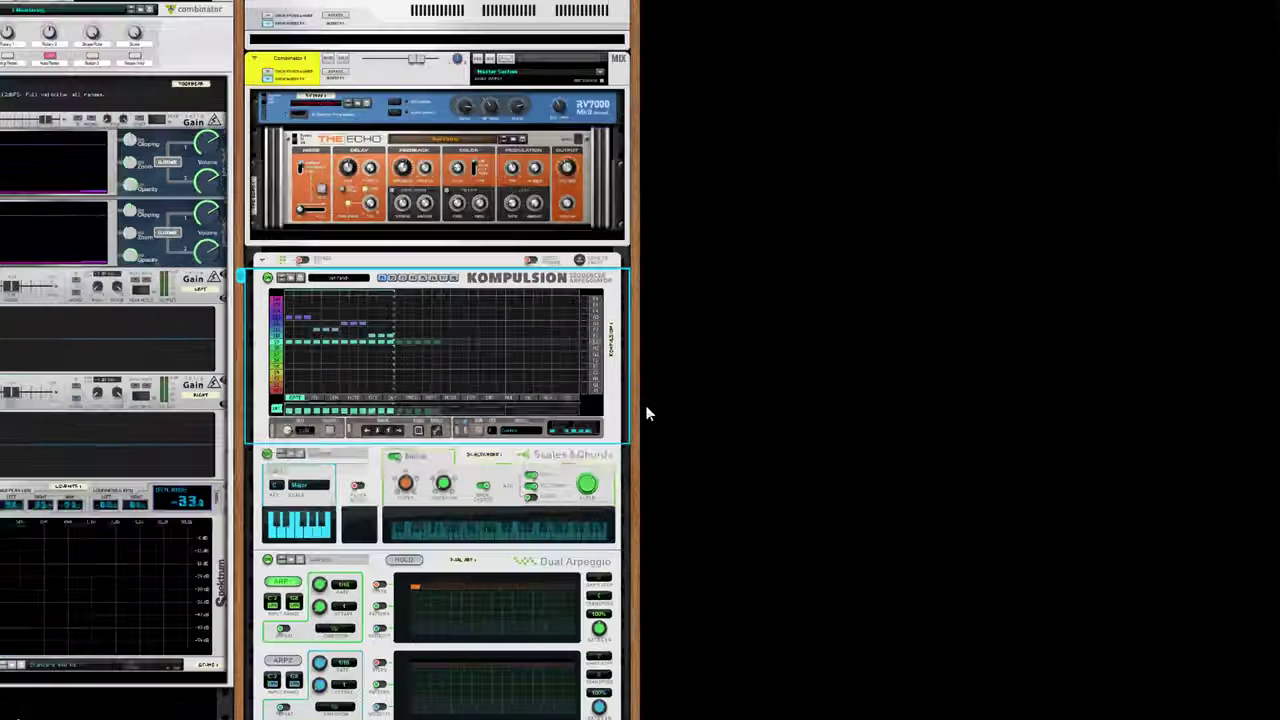
# Return the transport to the song start, open the CardinalFX plugin window and play the patch
pyautogui.scroll(-2, 538, 588)
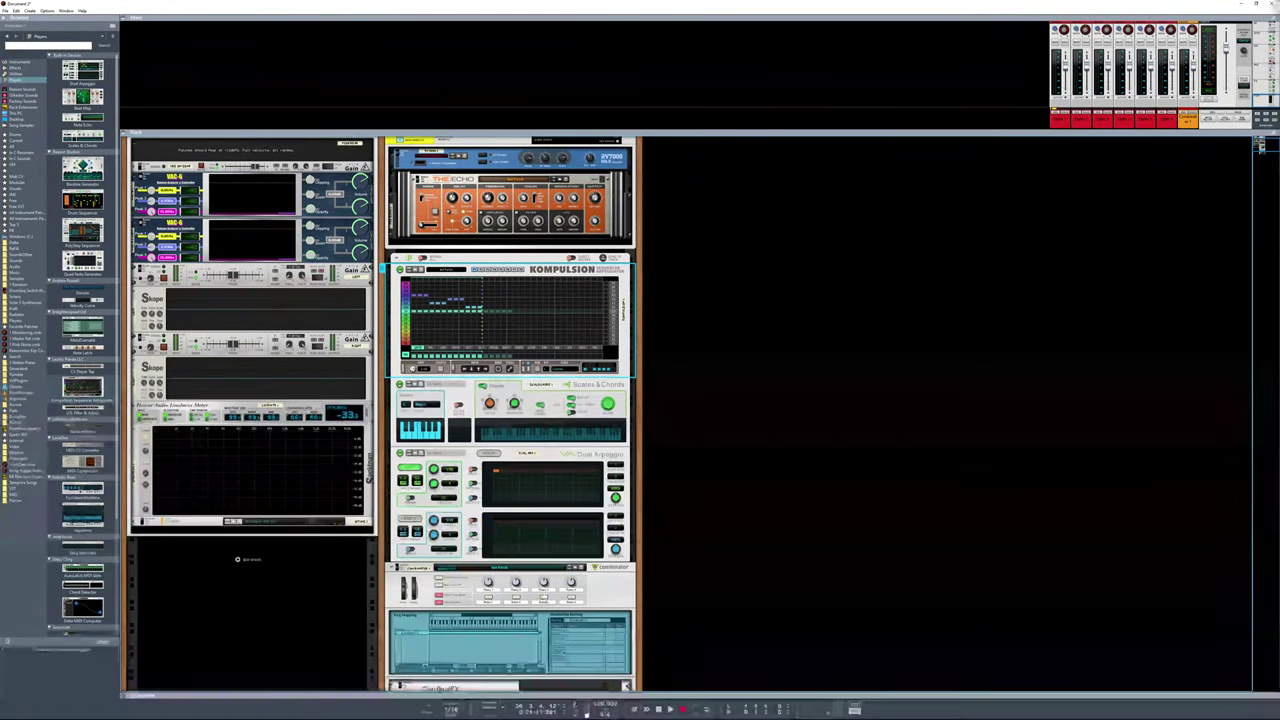
pyautogui.click(658, 710)
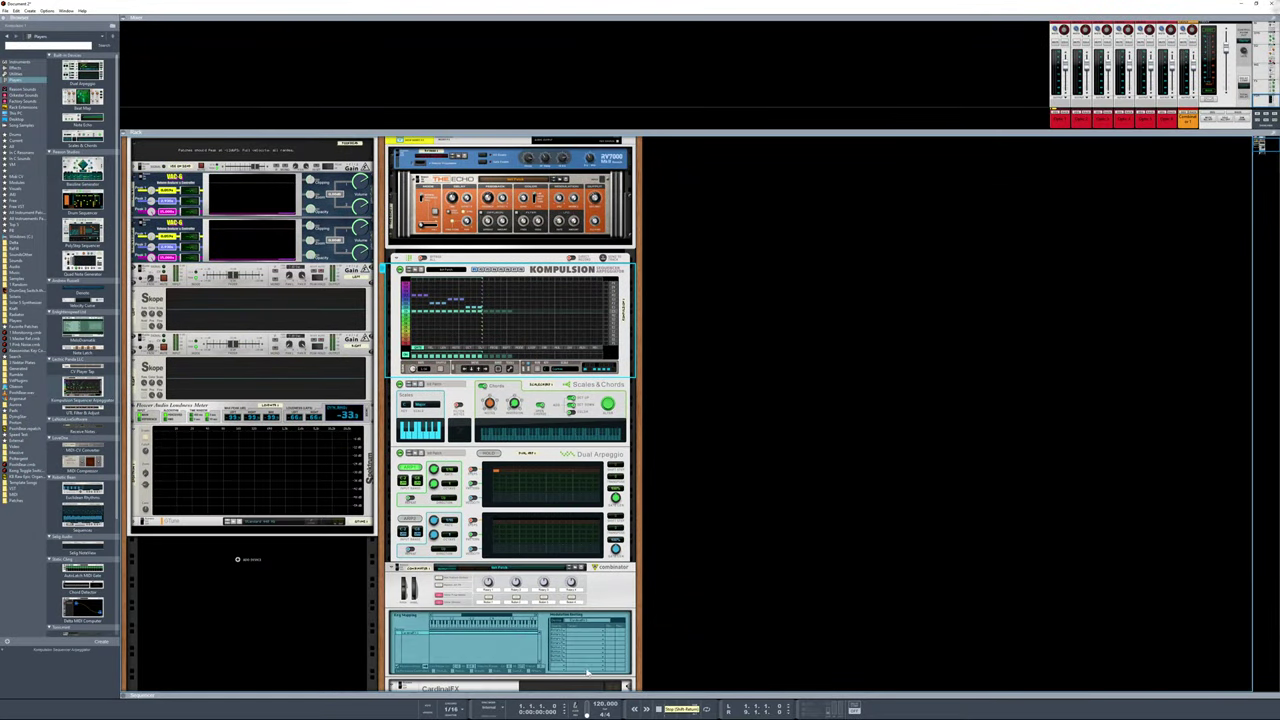
pyautogui.scroll(-2, 580, 665)
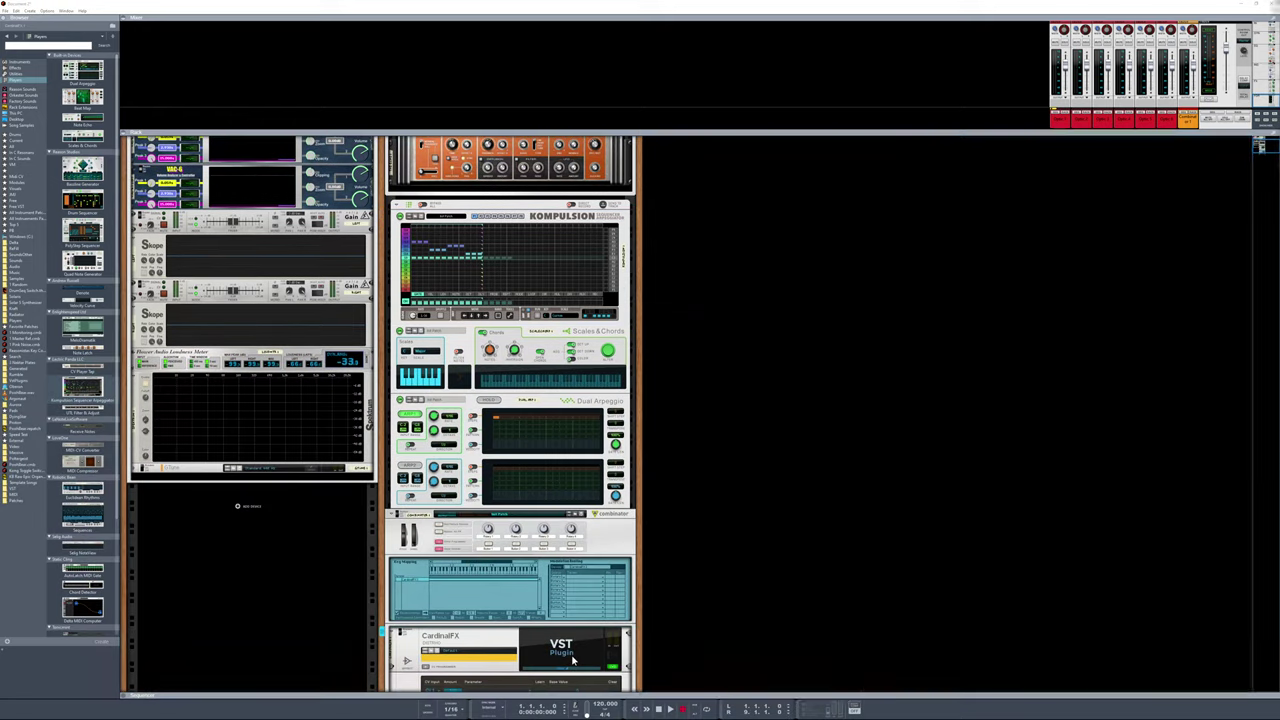
pyautogui.click(571, 654)
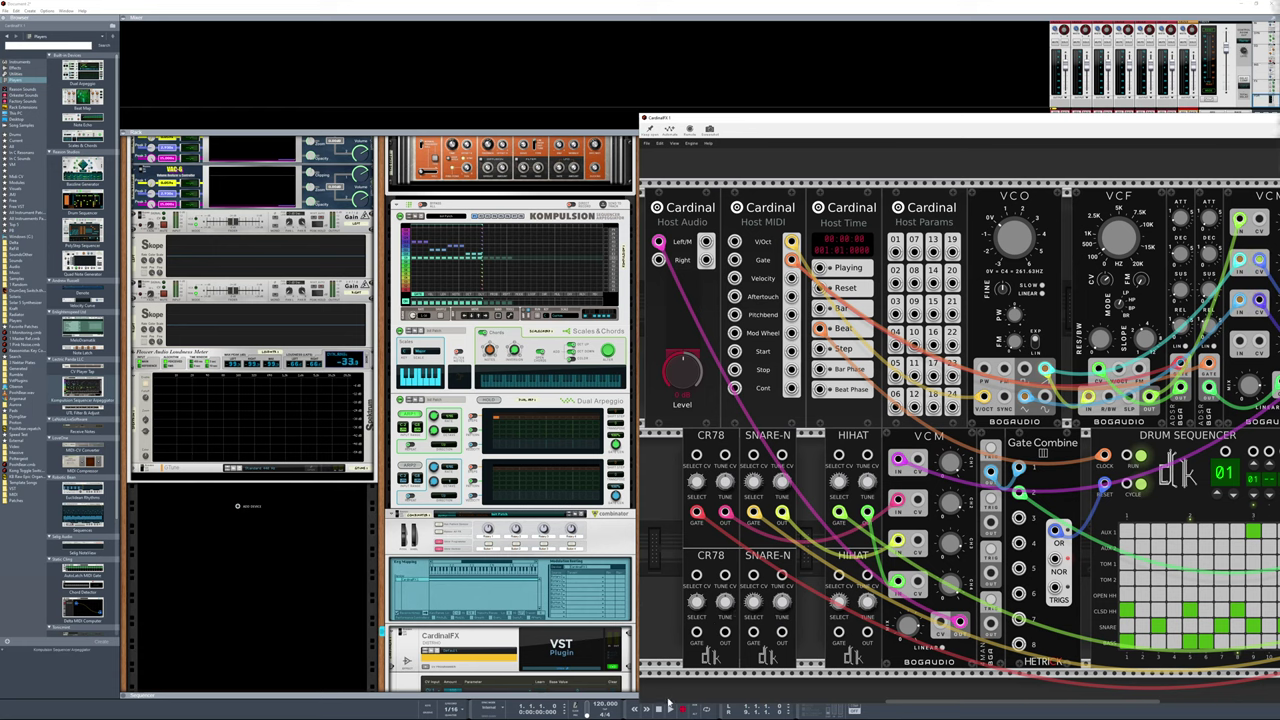
pyautogui.click(670, 709)
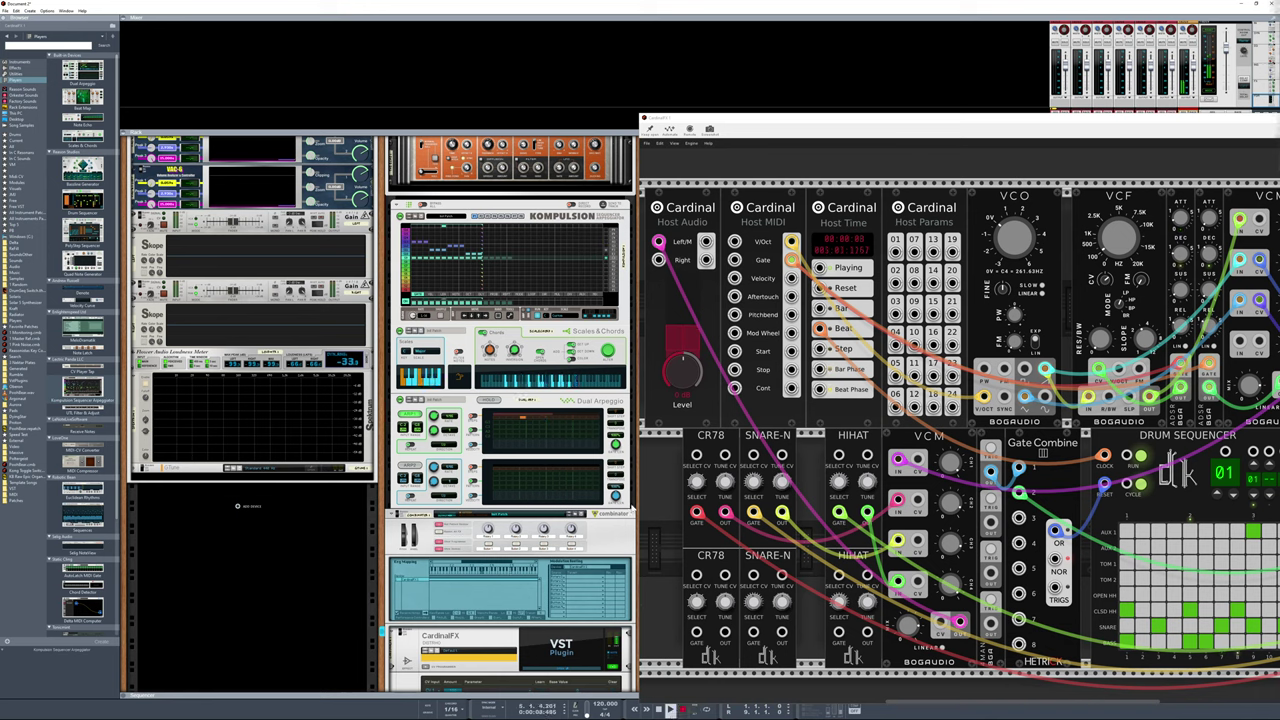
# Adjust the RV7000 reverb on the Combinator's insert effects, setting Hi EQ to 43 and raising HF Damp
pyautogui.scroll(3, 565, 494)
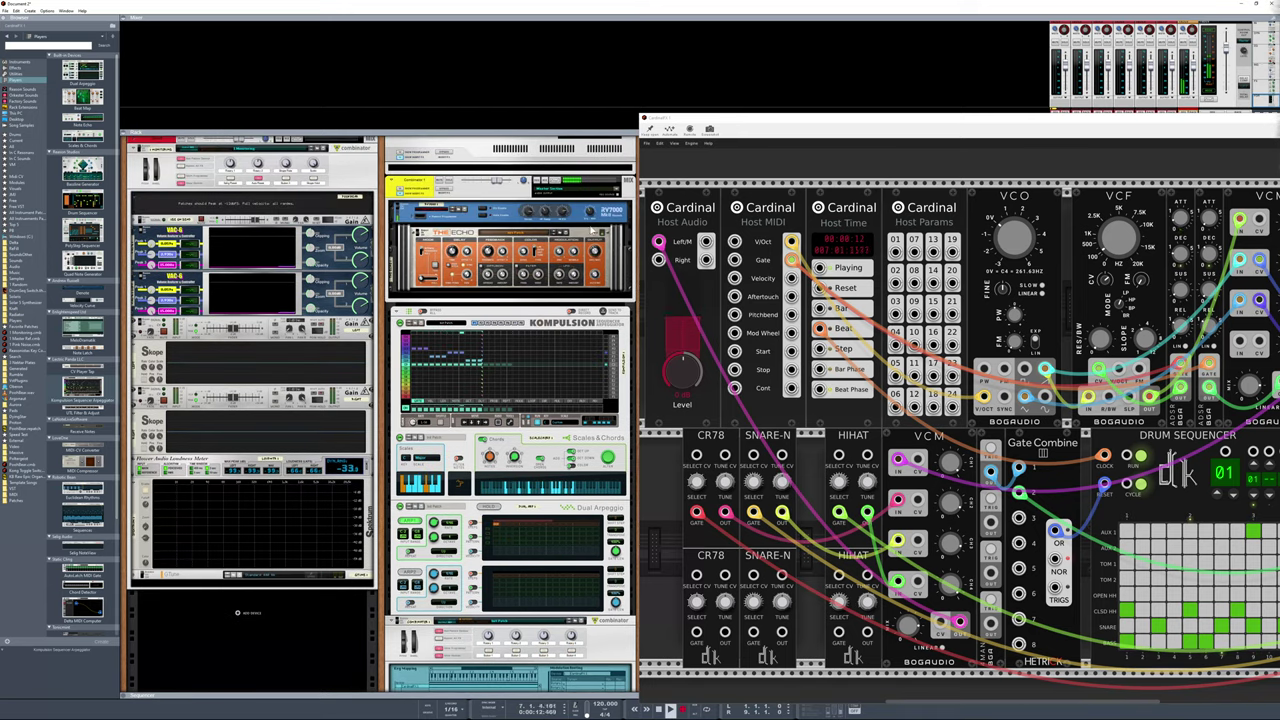
pyautogui.click(592, 216)
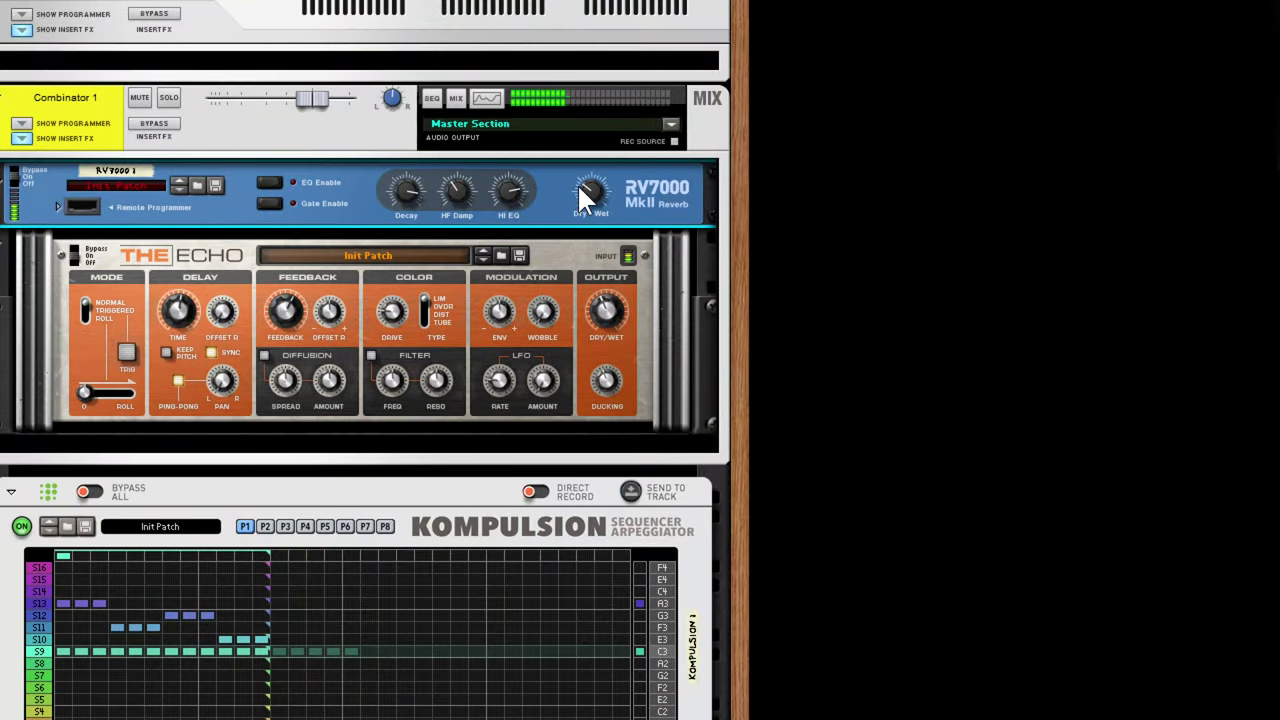
pyautogui.moveTo(580, 188)
pyautogui.moveTo(505, 185)
pyautogui.moveTo(505, 185); pyautogui.dragTo(445, 17)
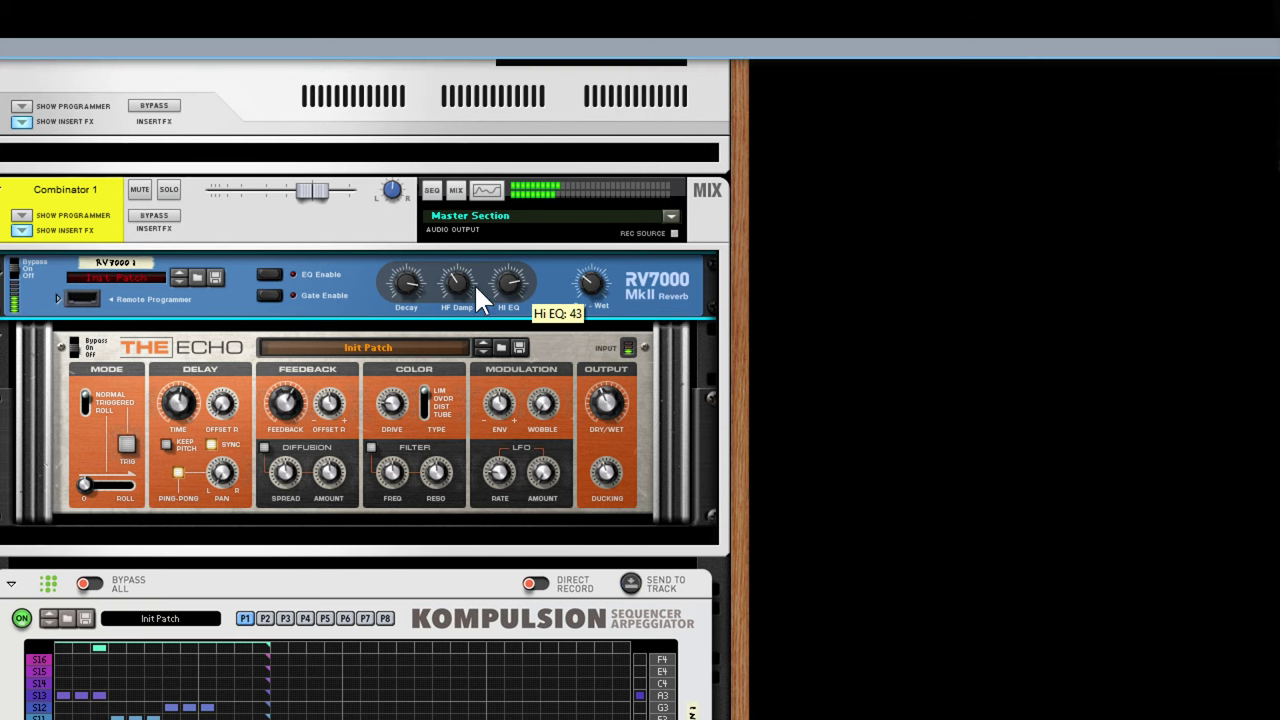
pyautogui.moveTo(461, 280)
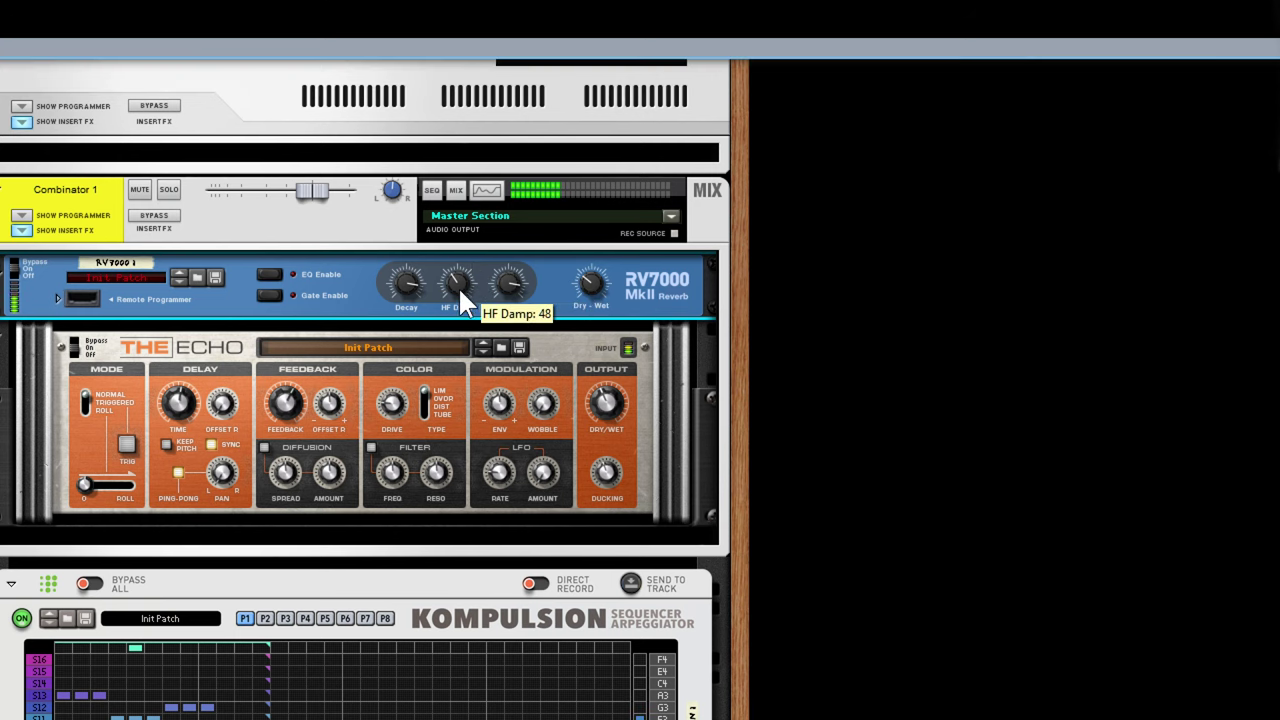
pyautogui.moveTo(453, 284); pyautogui.dragTo(422, 216)
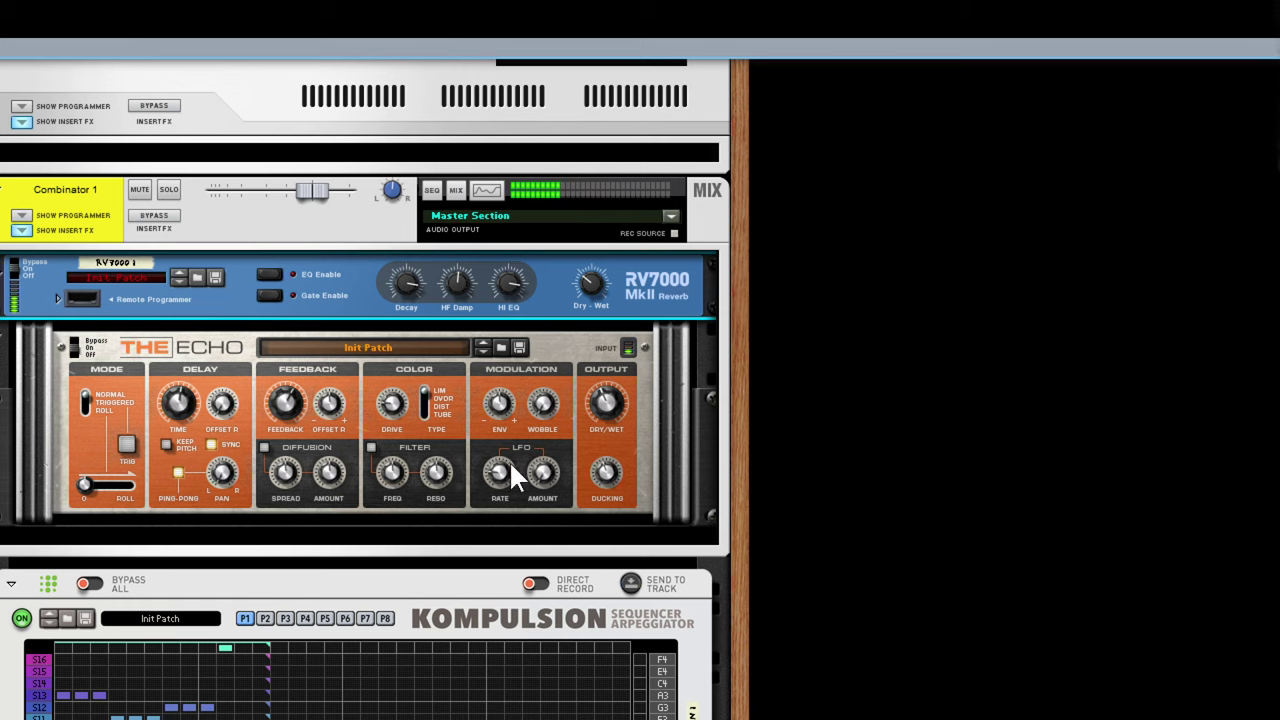
# Compare the sound by toggling bypass on The Echo and on all of Combinator 1's insert effects
pyautogui.moveTo(487, 468)
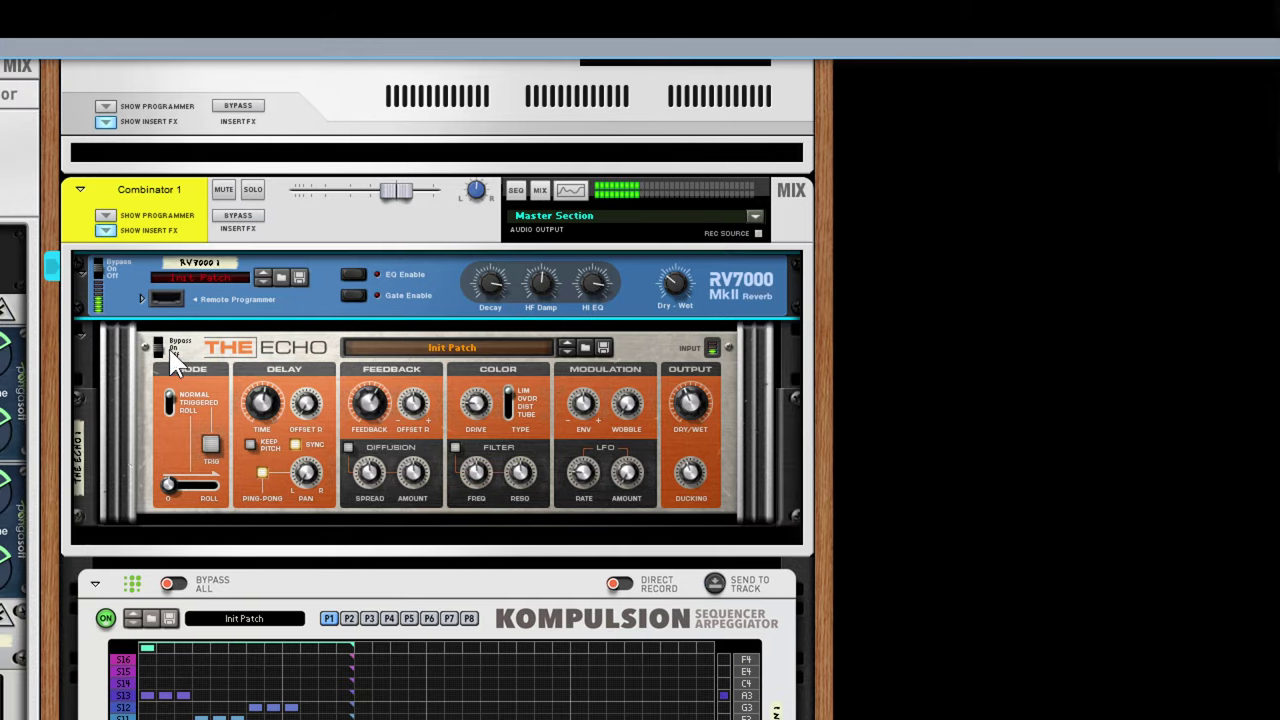
pyautogui.click(170, 345)
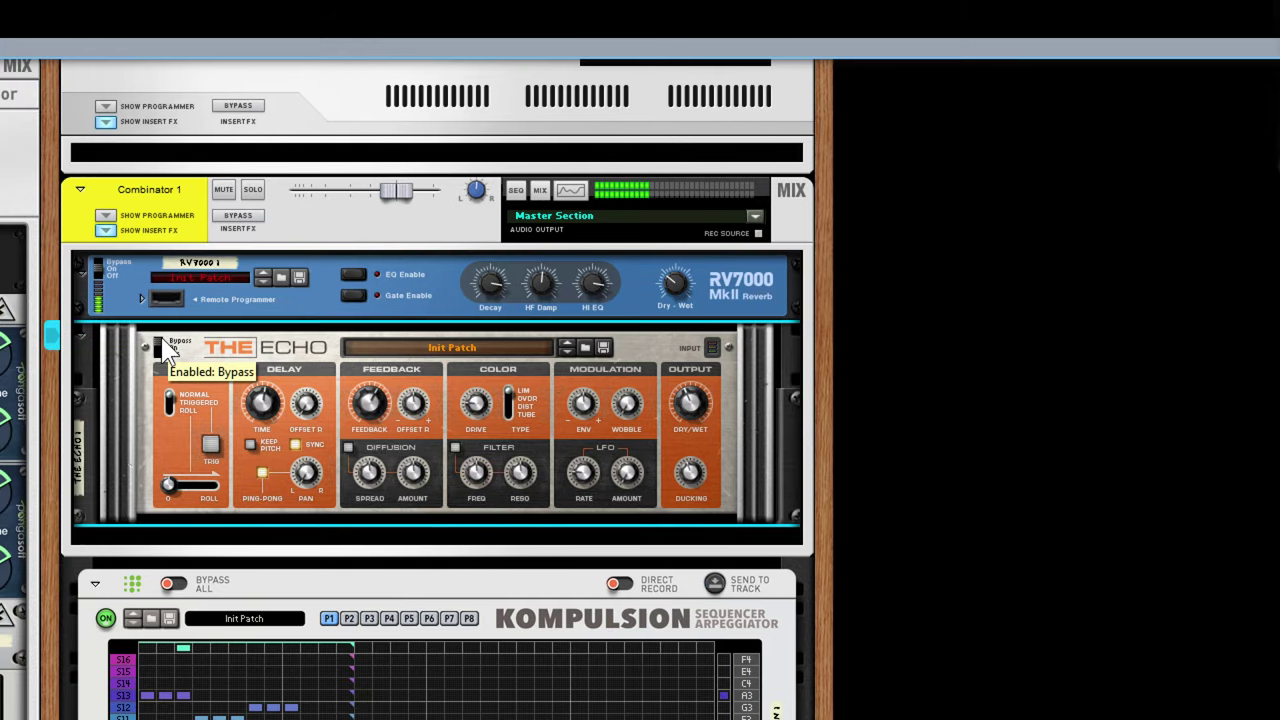
pyautogui.click(164, 345)
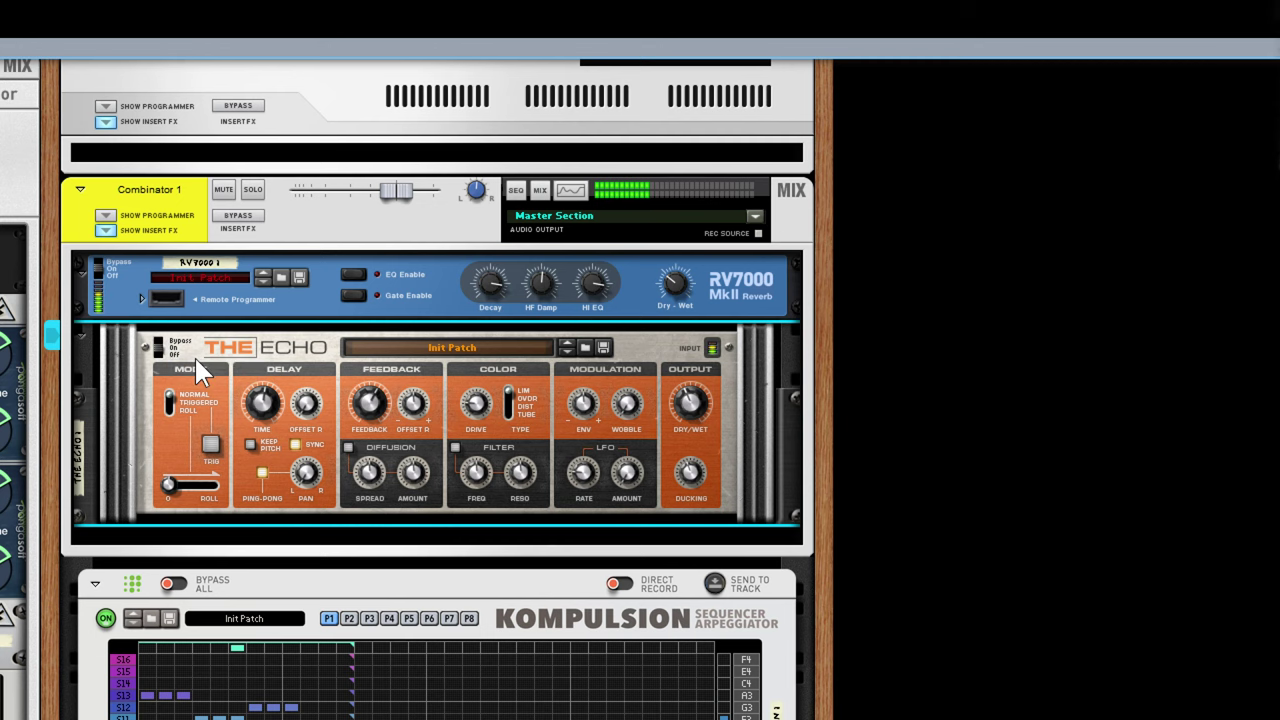
pyautogui.click(240, 220)
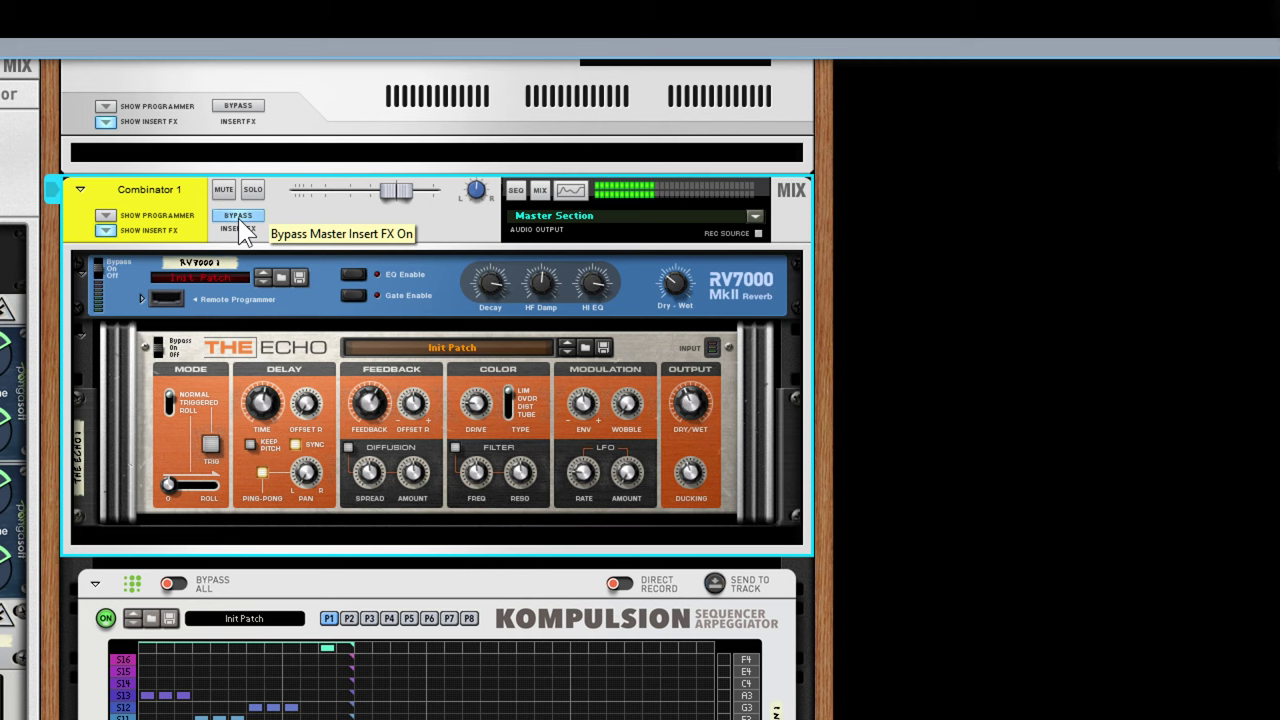
pyautogui.click(239, 221)
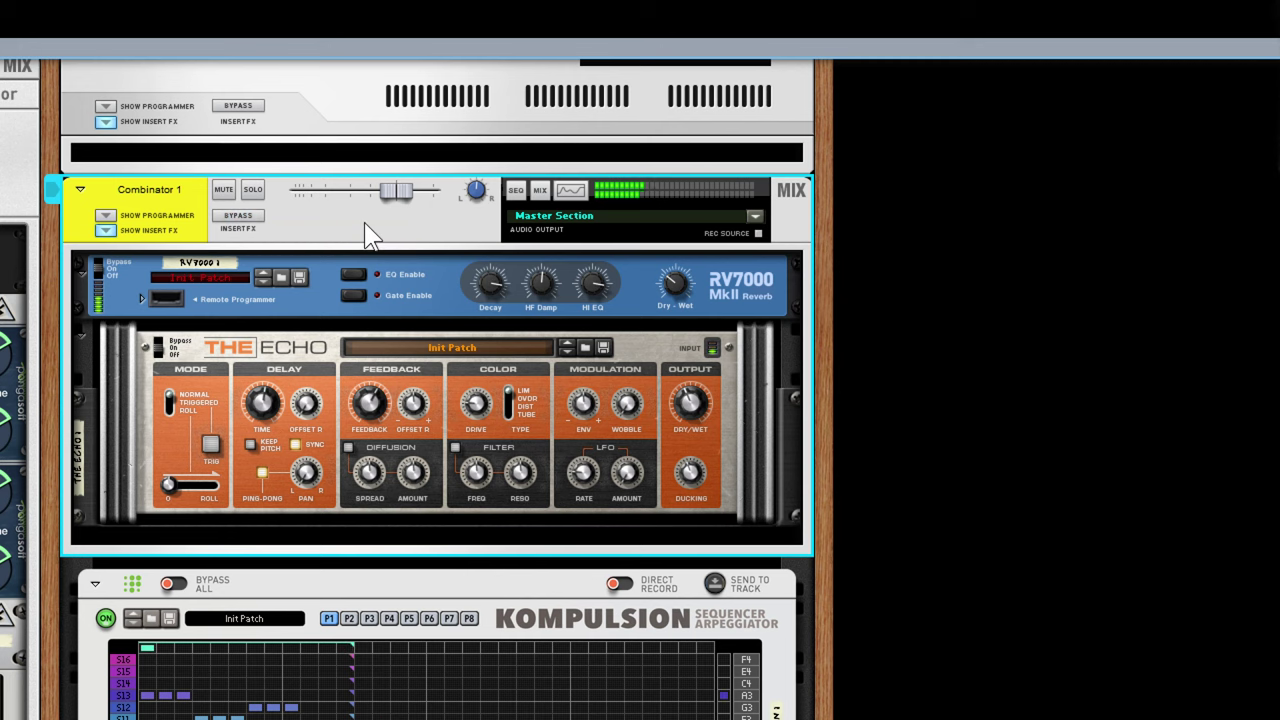
# Raise the level of Combinator 1's mix channel slightly
pyautogui.click(681, 280)
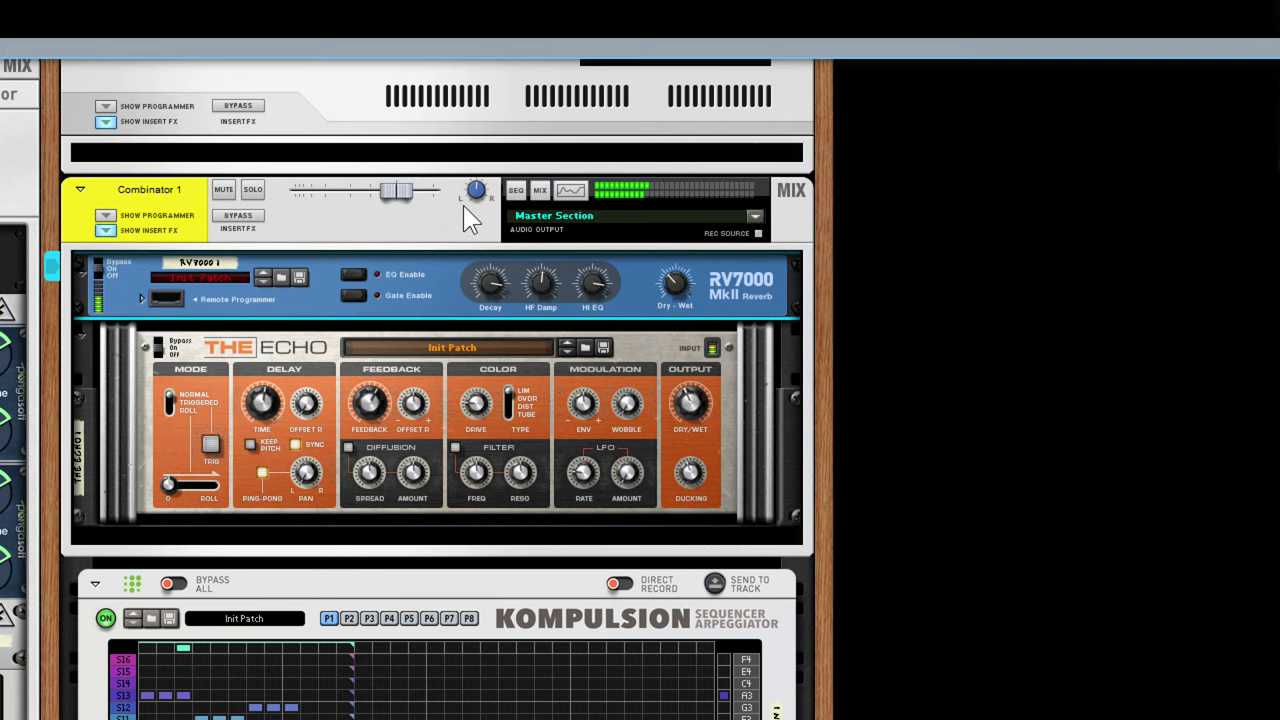
pyautogui.moveTo(383, 193); pyautogui.dragTo(406, 188)
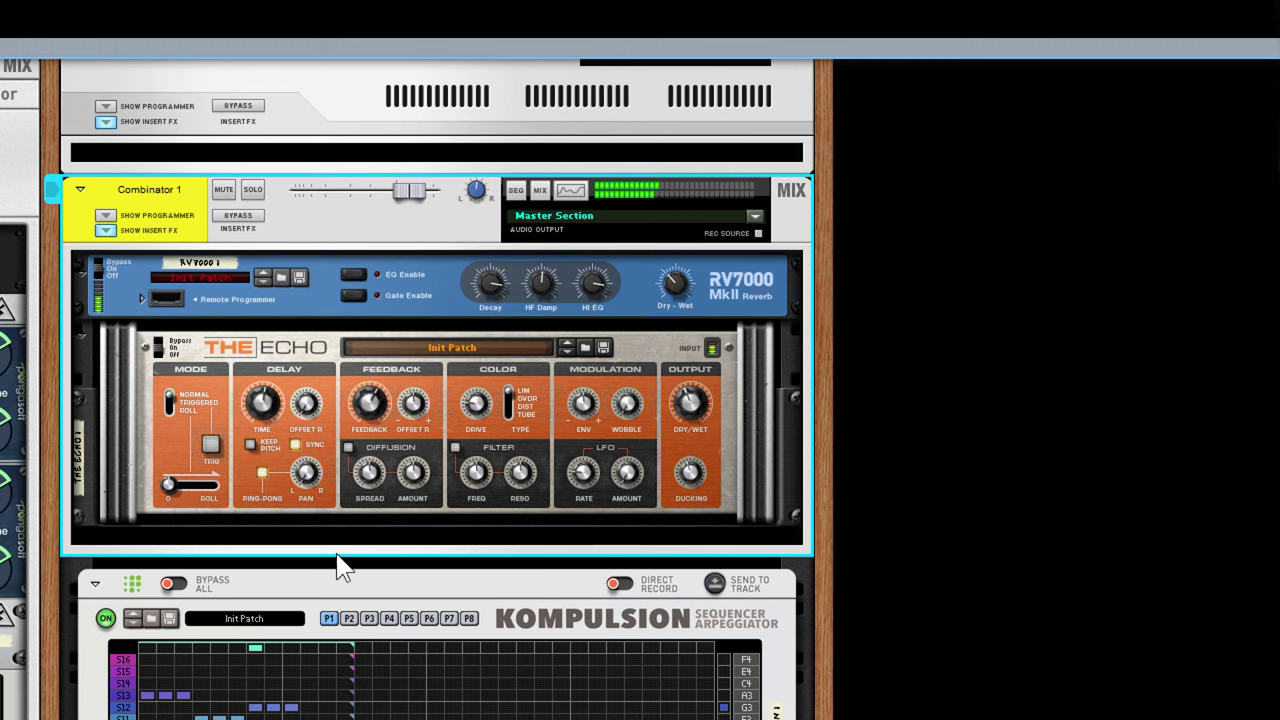
# Duplicate the Combinator with its players and CardinalFX into a new rack column beside the original
pyautogui.scroll(-3, 342, 566)
pyautogui.scroll(-10, 338, 562)
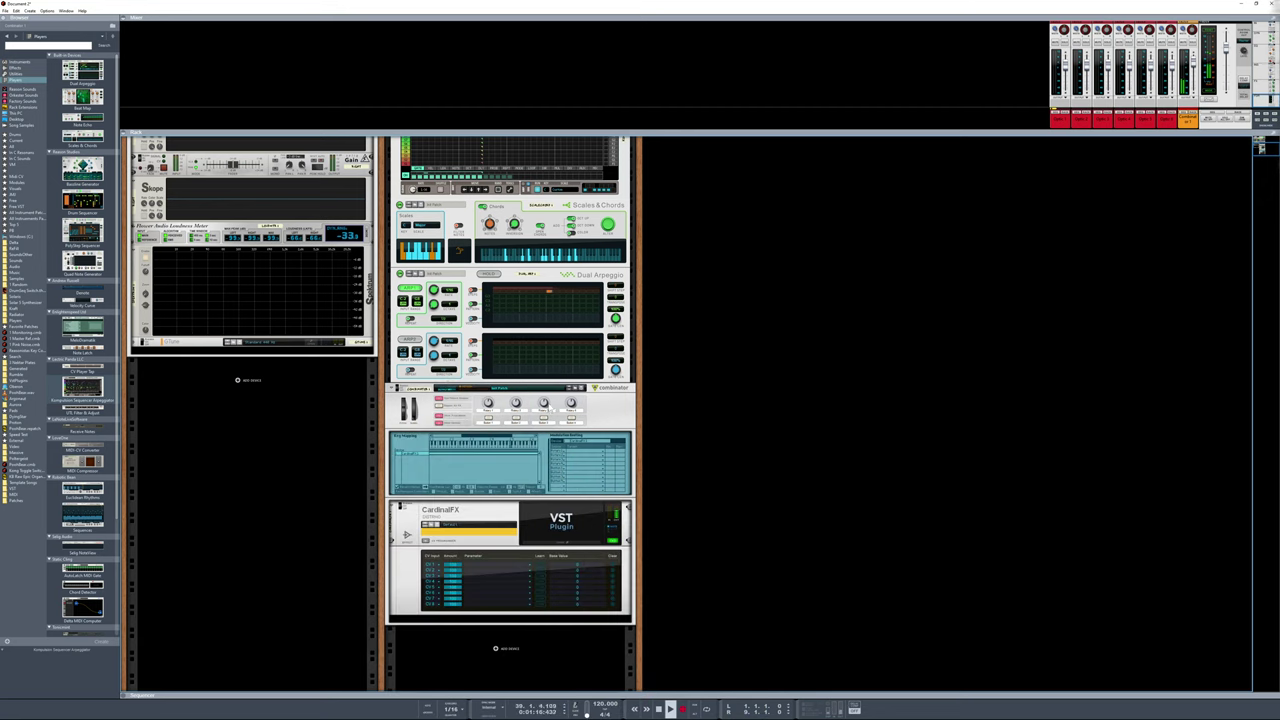
pyautogui.scroll(2, 548, 408)
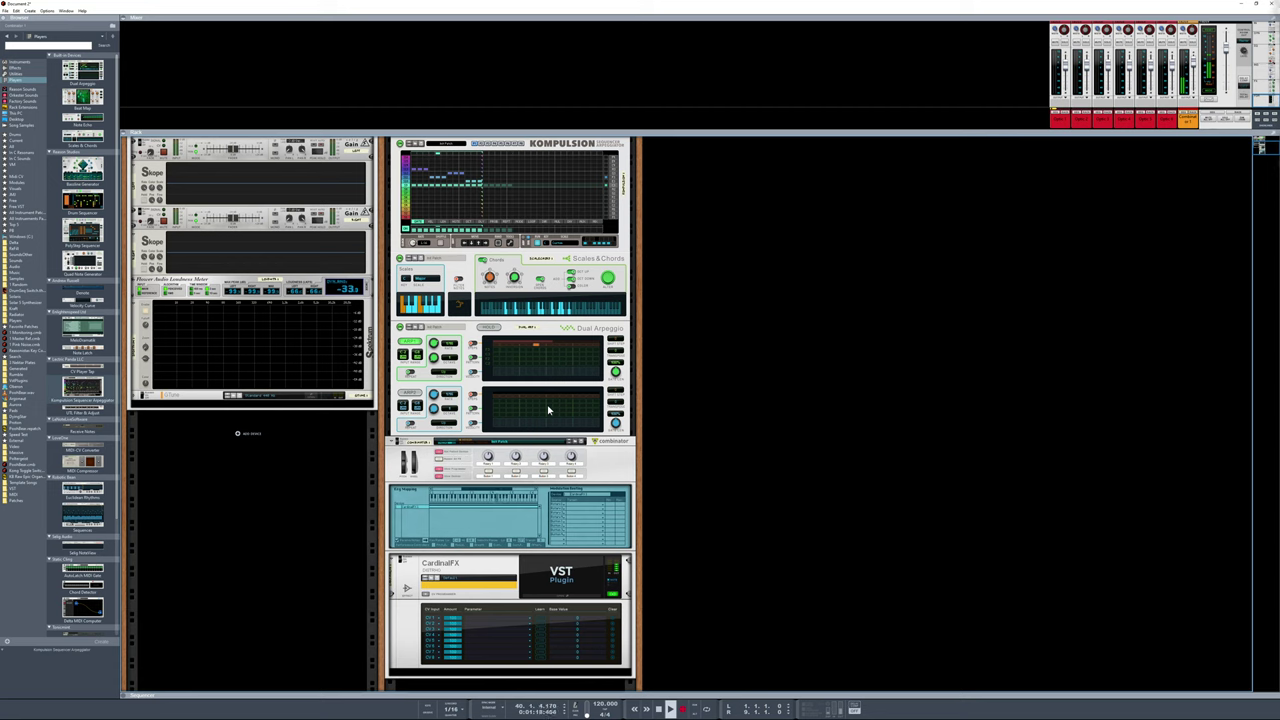
pyautogui.scroll(2, 548, 408)
pyautogui.scroll(2, 548, 408)
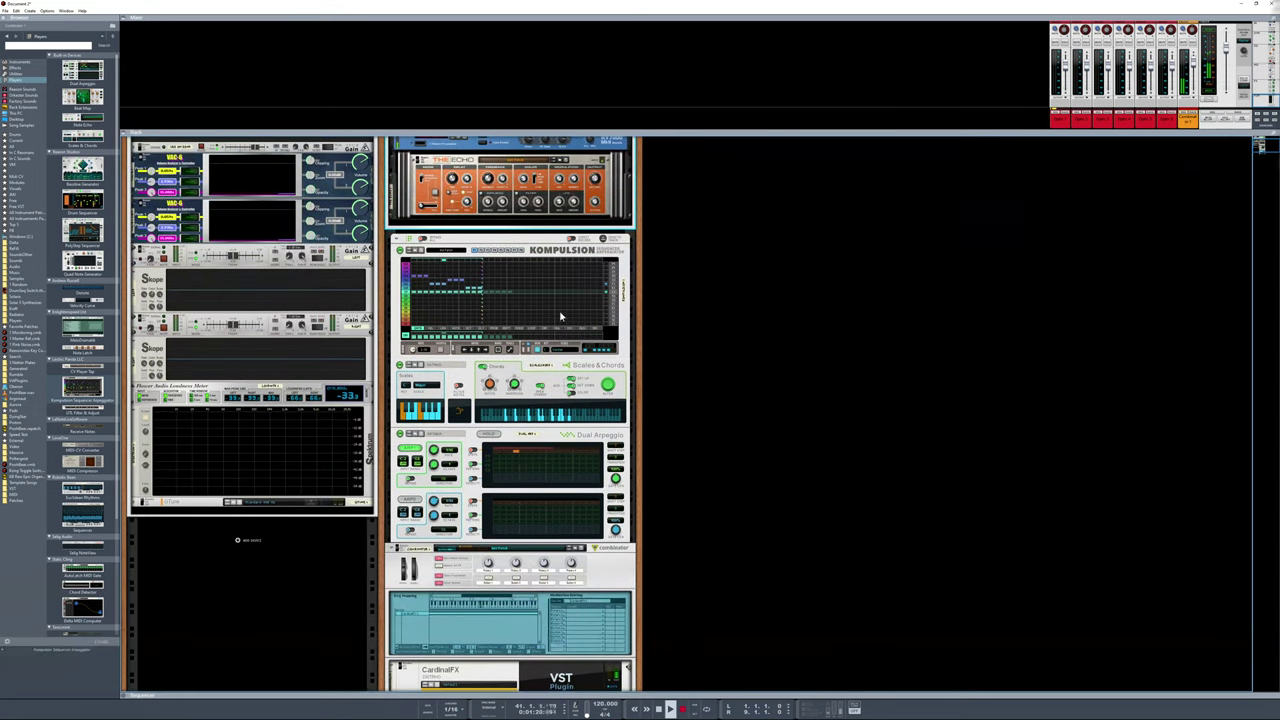
pyautogui.scroll(-5, 531, 478)
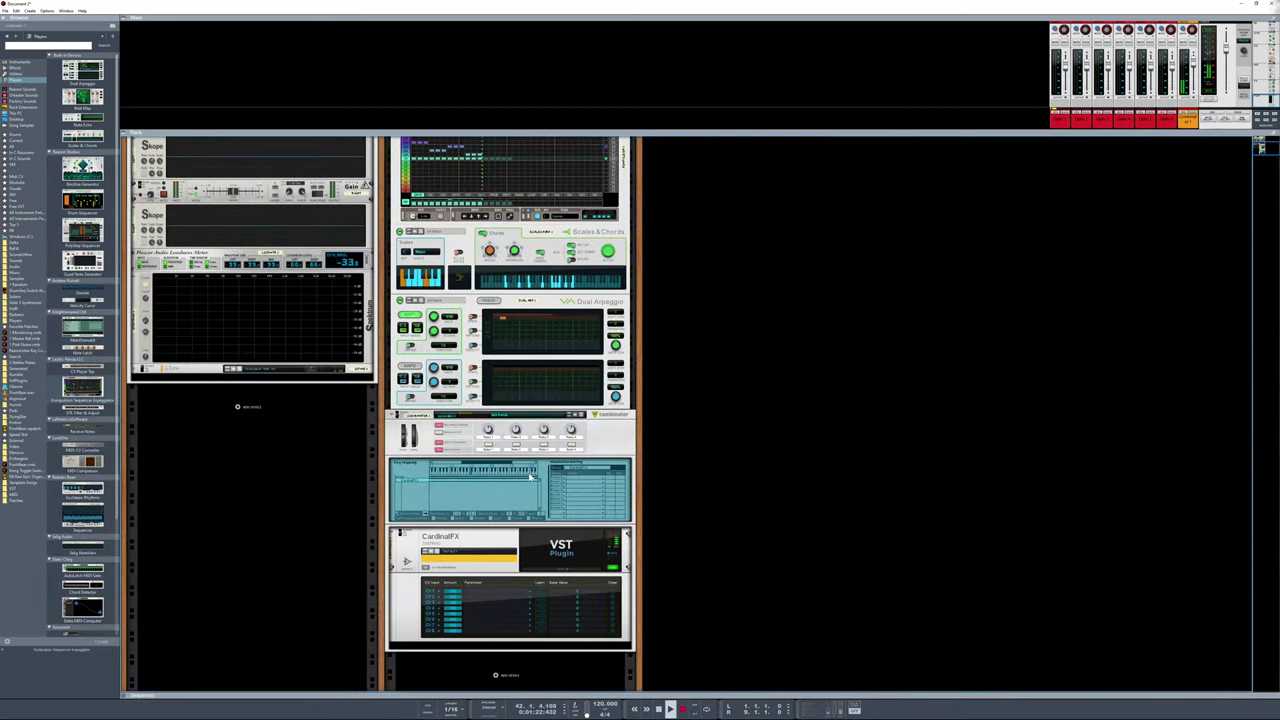
pyautogui.click(487, 548)
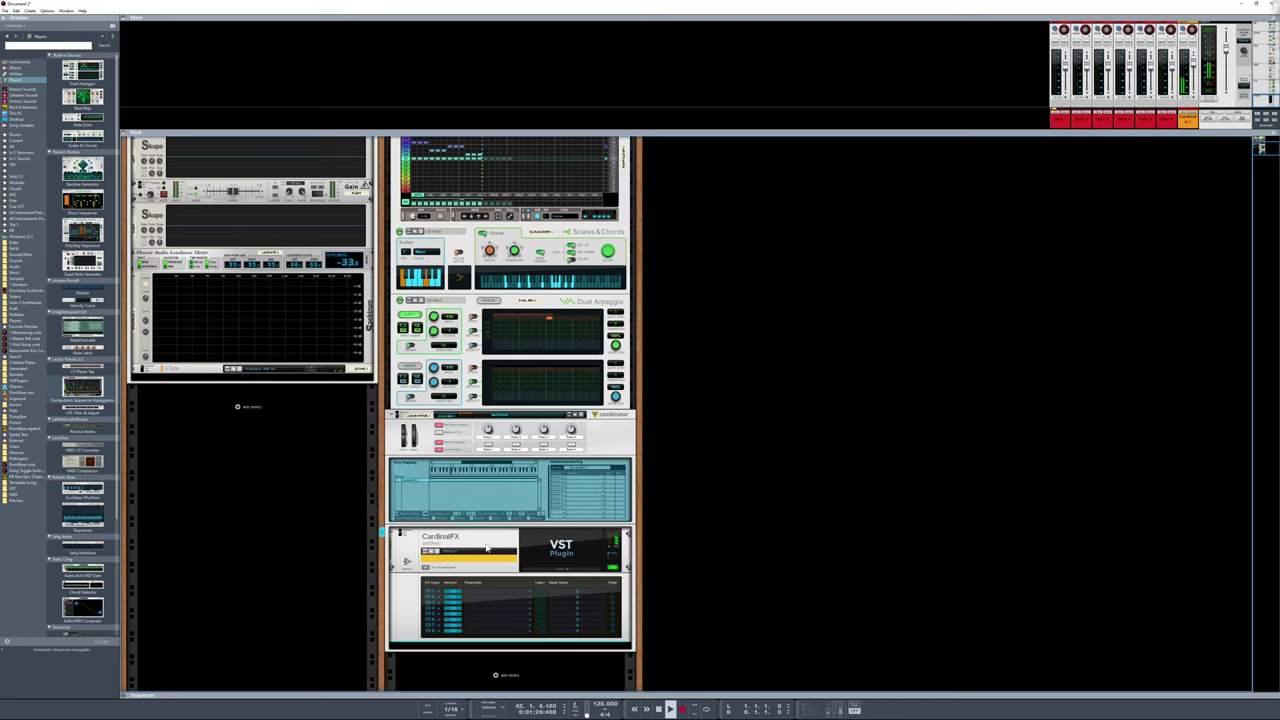
pyautogui.click(602, 448)
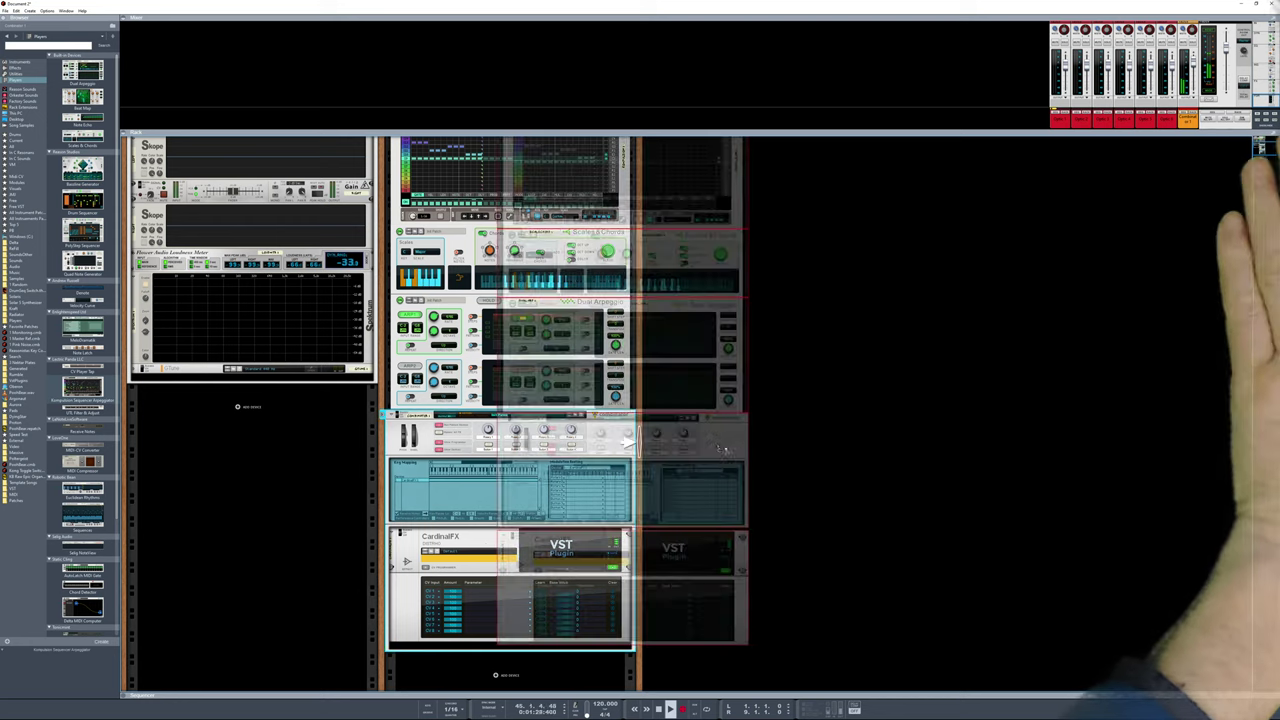
pyautogui.moveTo(723, 450); pyautogui.dragTo(878, 467)
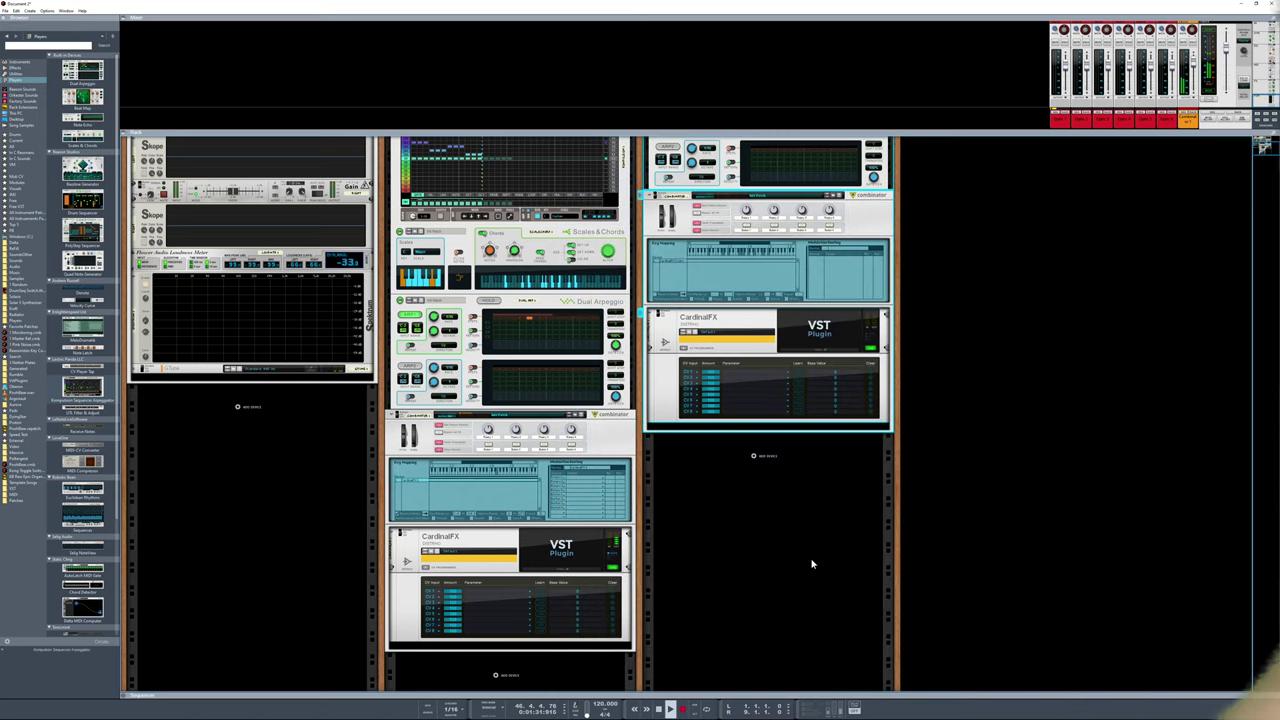
# Delete Scales & Chords and Dual Arpeggio from the duplicated Combinator's players and reset its Kompulsion device
pyautogui.scroll(2, 810, 560)
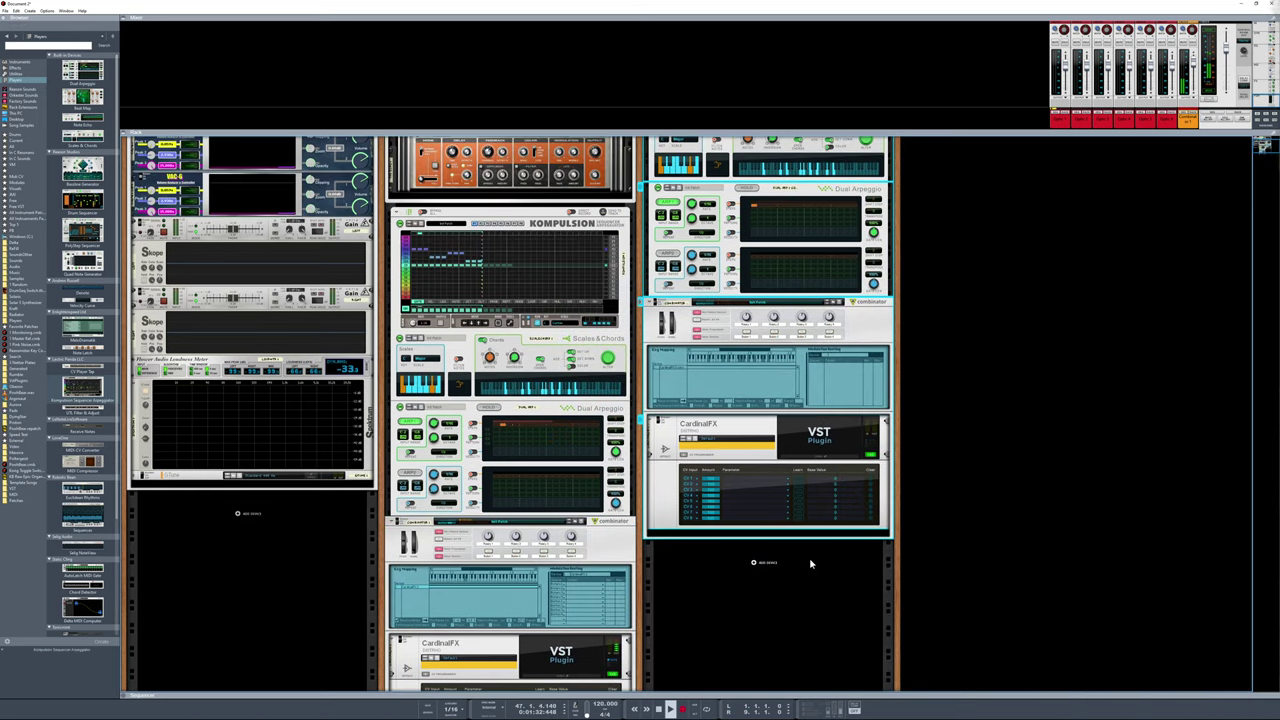
pyautogui.scroll(3, 810, 563)
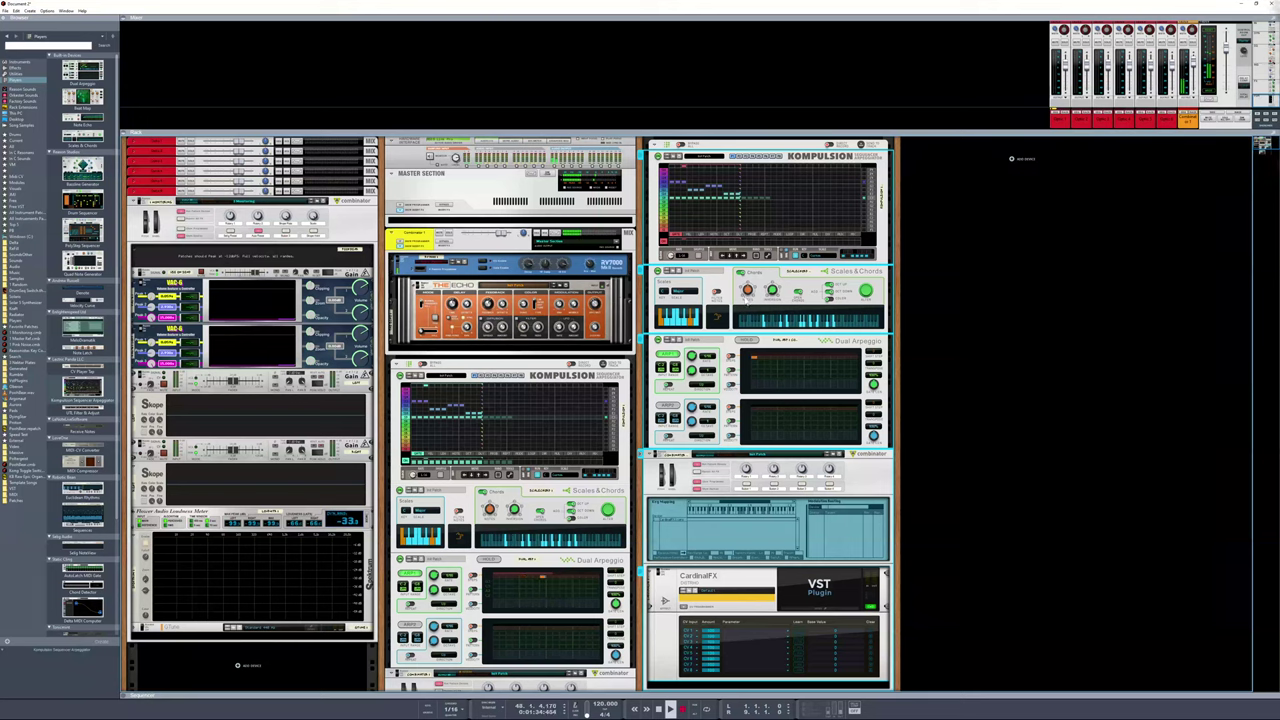
pyautogui.click(724, 293)
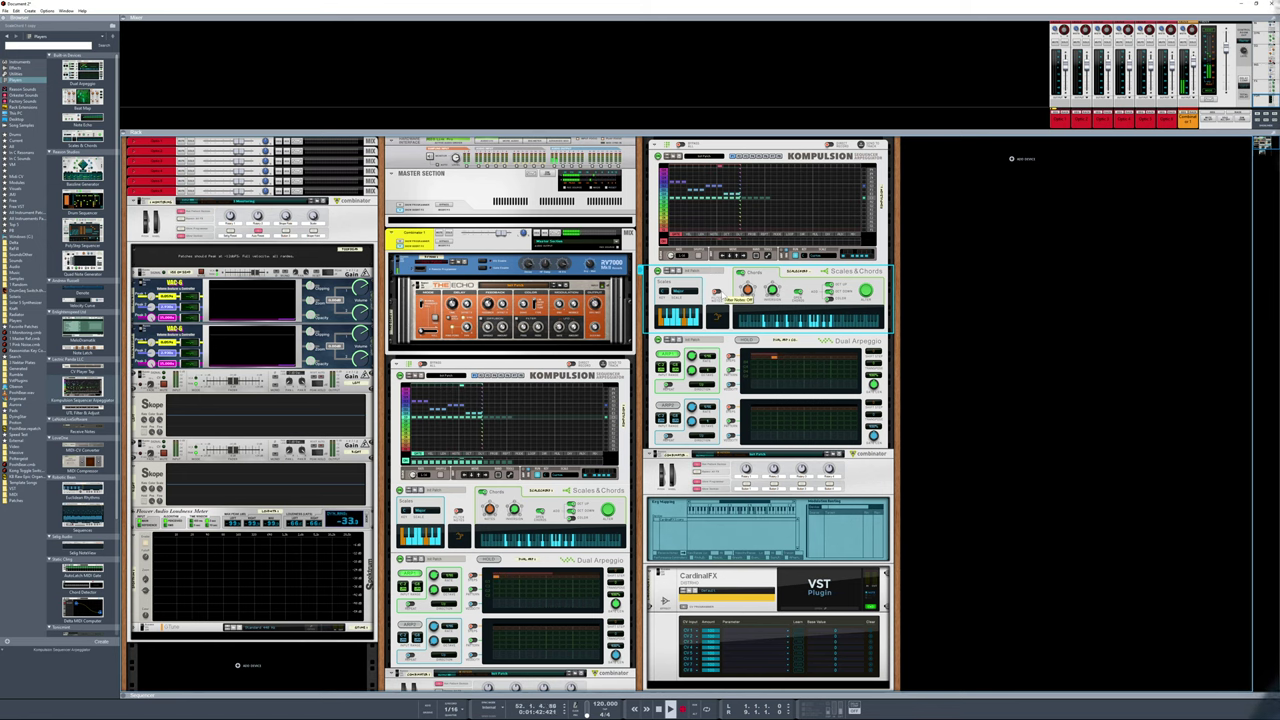
pyautogui.press('Delete')
pyautogui.click(625, 376)
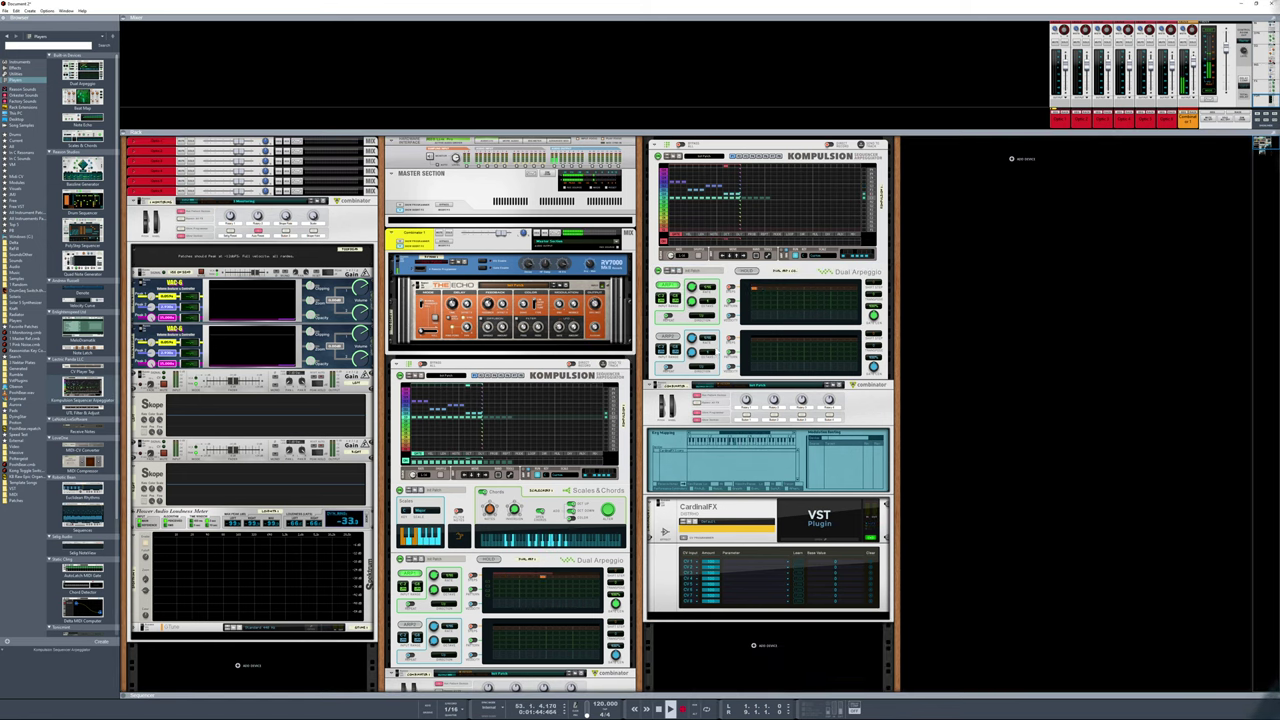
pyautogui.click(770, 272)
pyautogui.press('Delete')
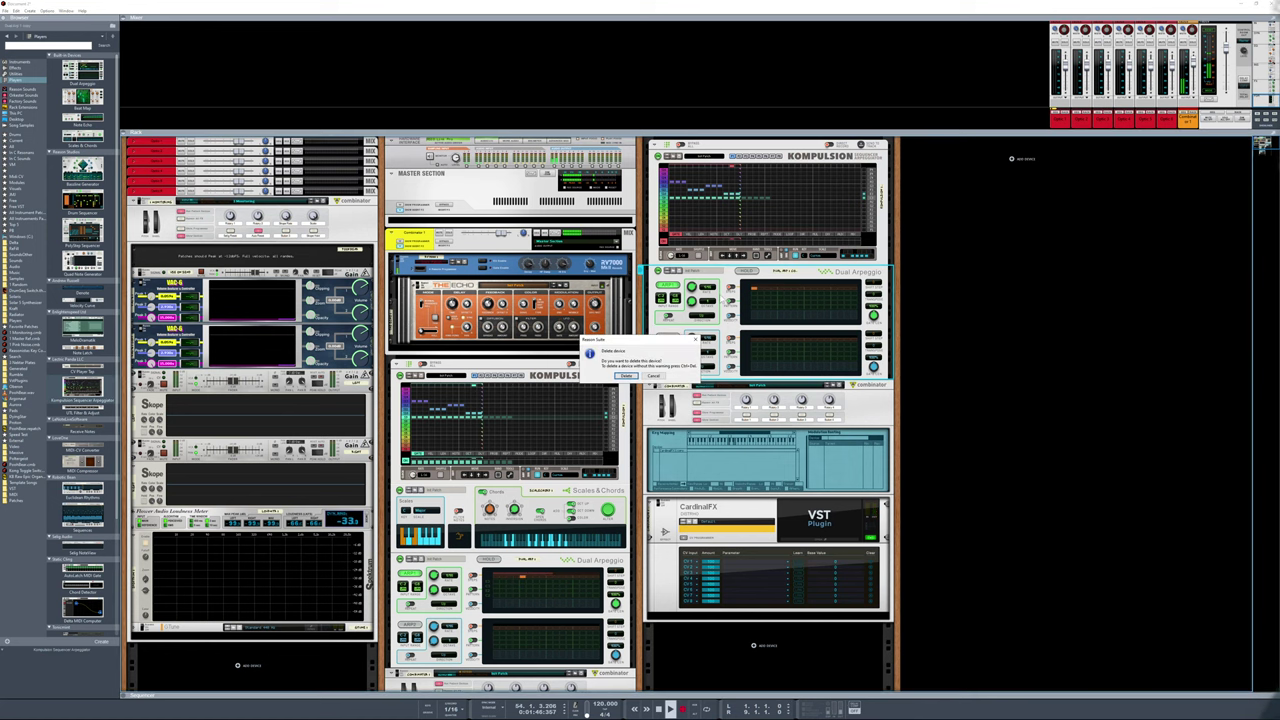
pyautogui.click(625, 376)
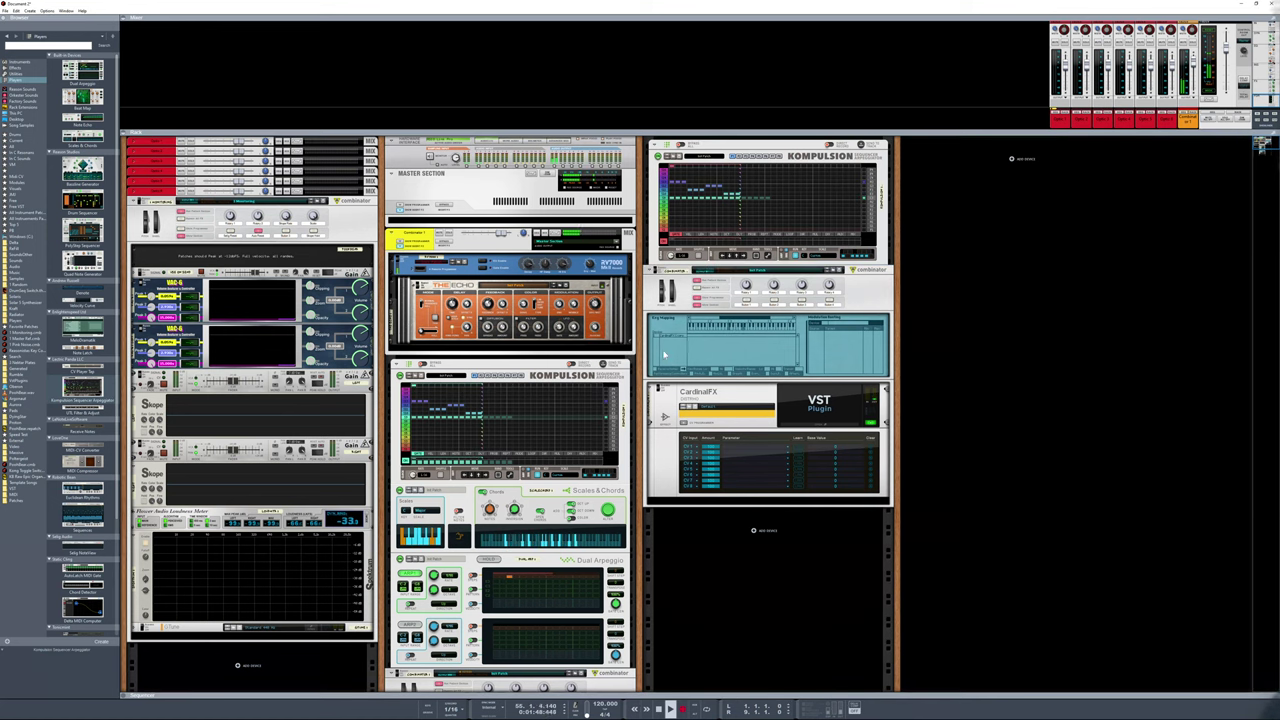
pyautogui.rightClick(731, 183)
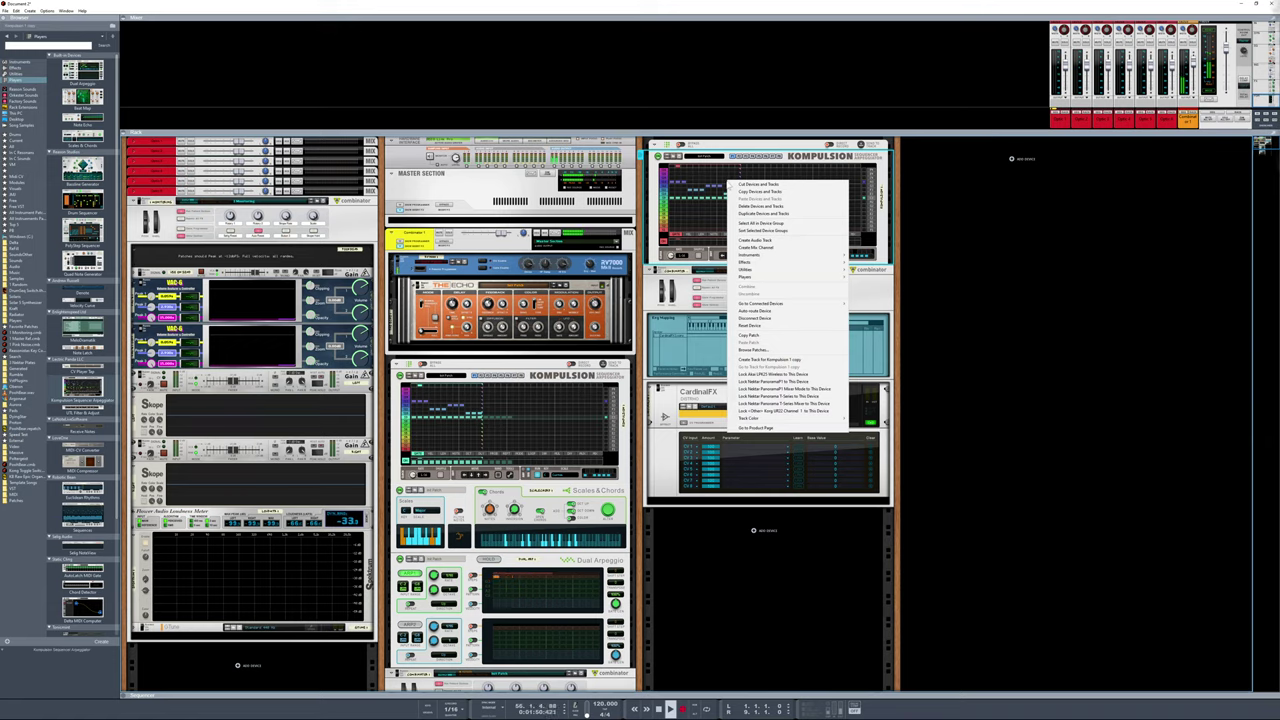
pyautogui.click(755, 325)
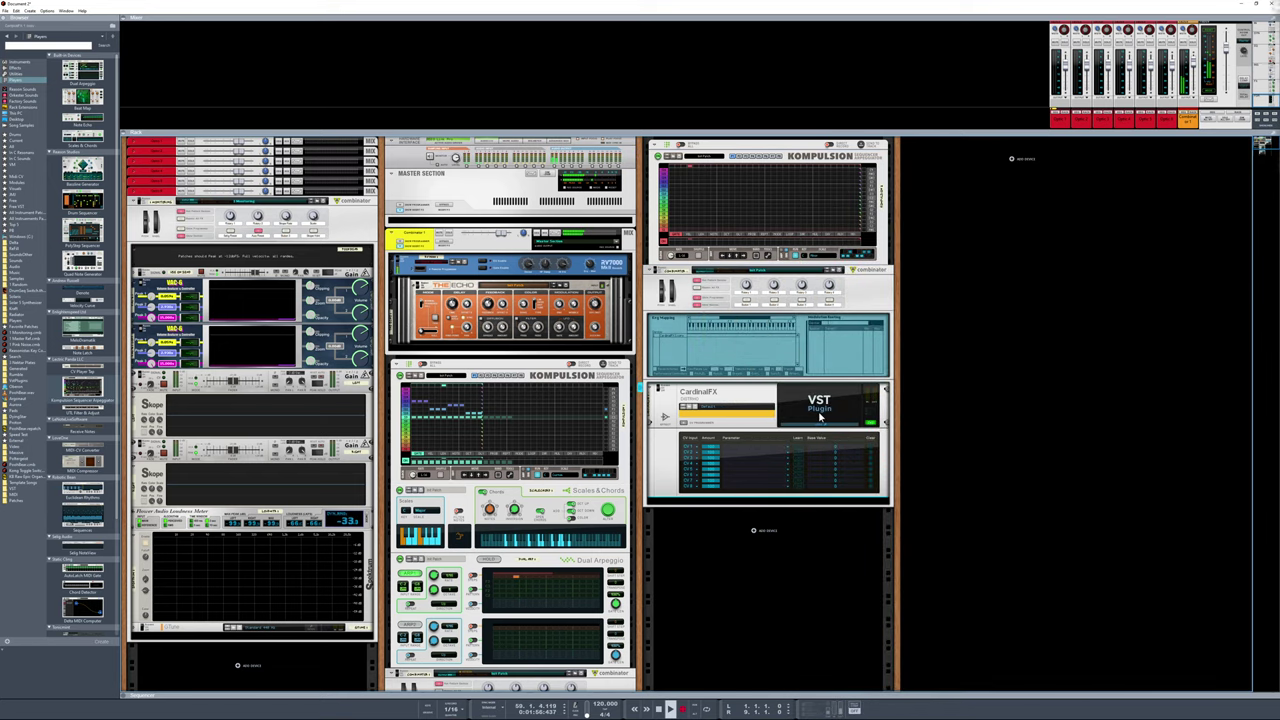
# Delete all drum modules and the drum sequencer row from the duplicated CardinalFX patch, keeping only the synth voice modules
pyautogui.click(818, 410)
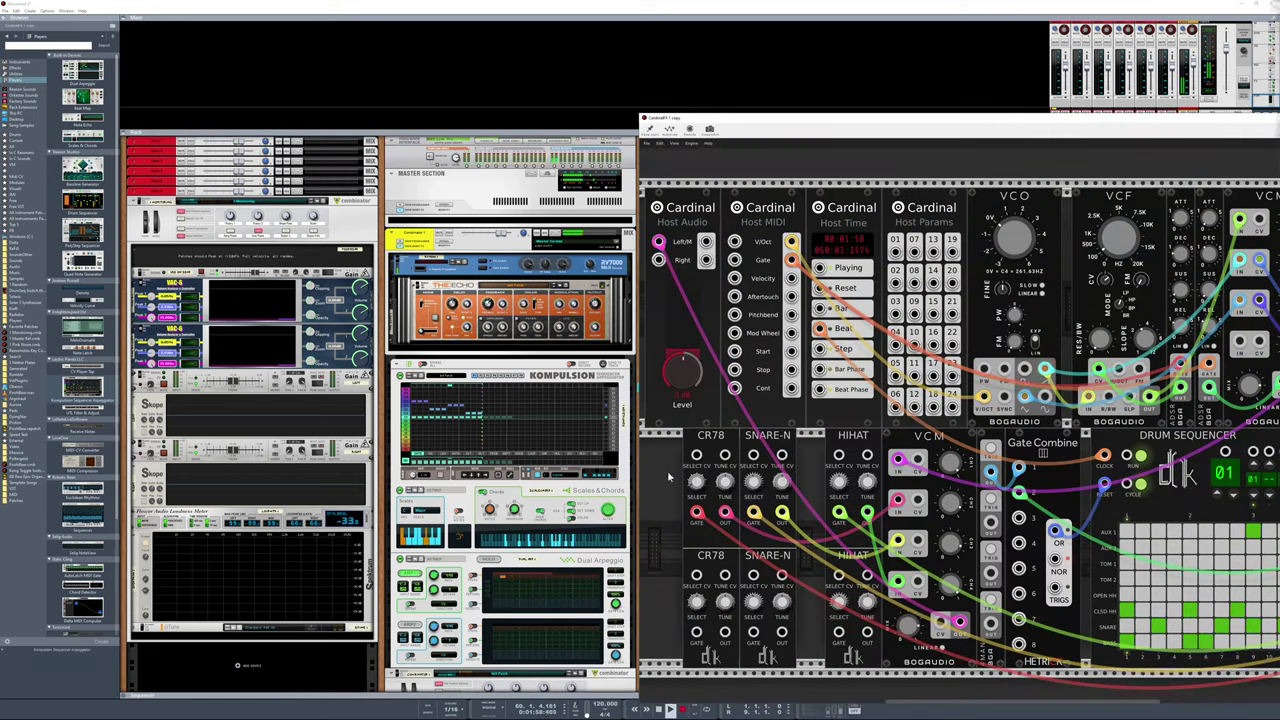
pyautogui.moveTo(669, 477); pyautogui.dragTo(1142, 594)
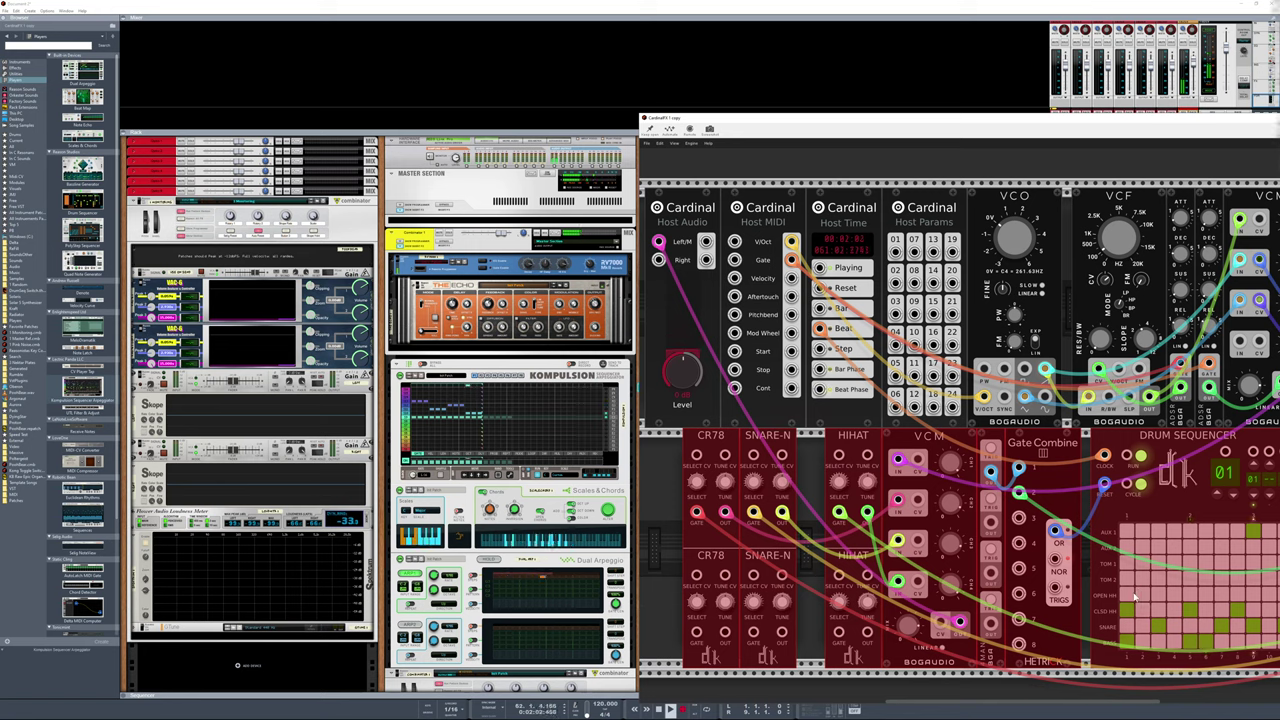
pyautogui.rightClick(1119, 446)
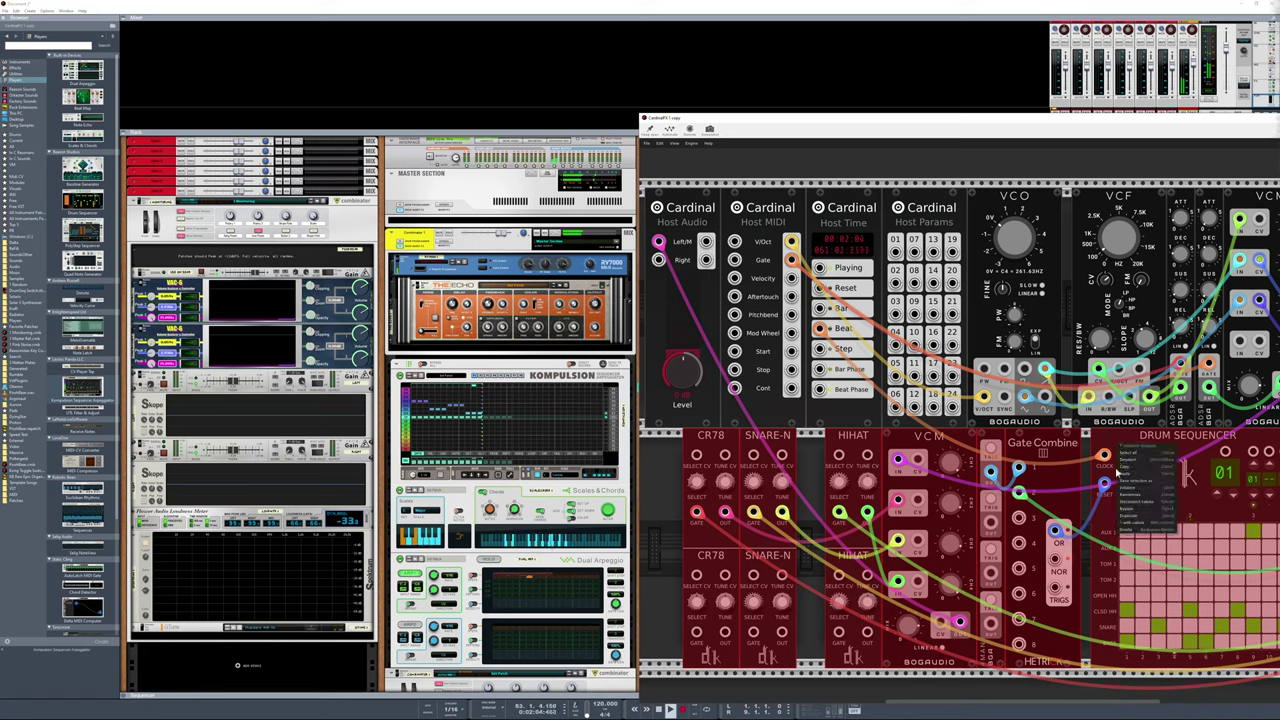
pyautogui.click(1139, 530)
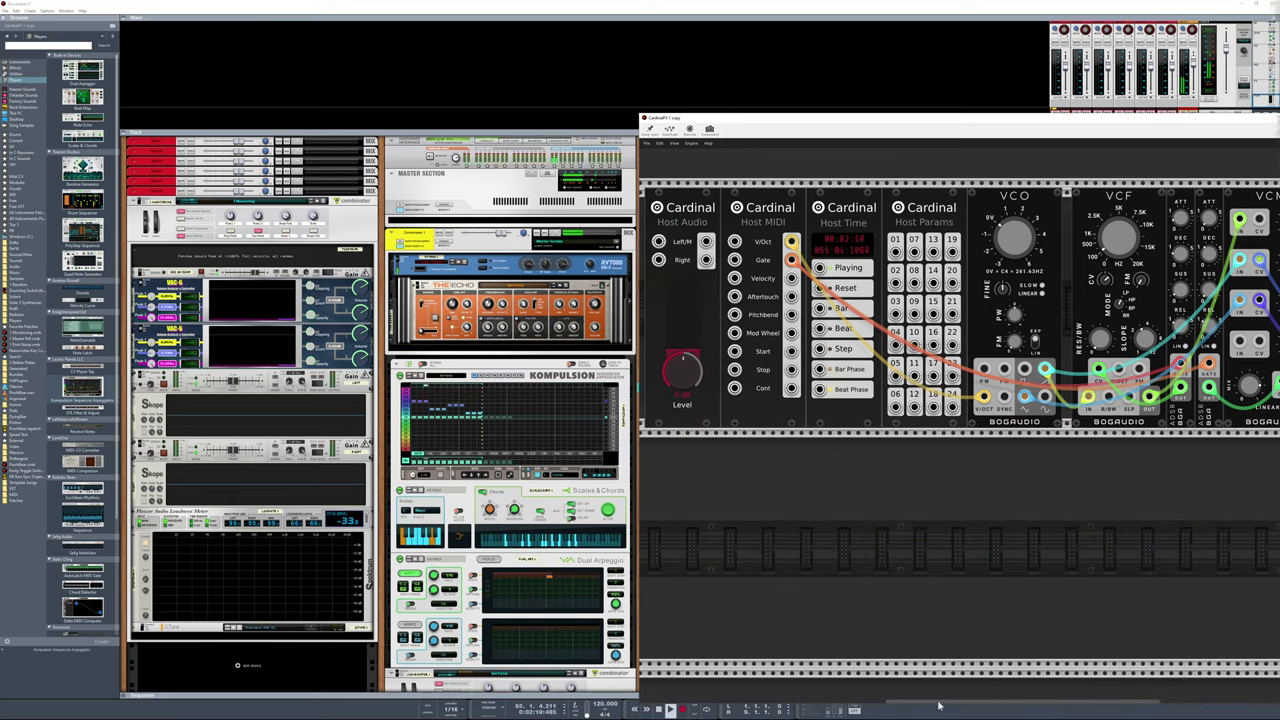
pyautogui.moveTo(940, 707); pyautogui.dragTo(1031, 708)
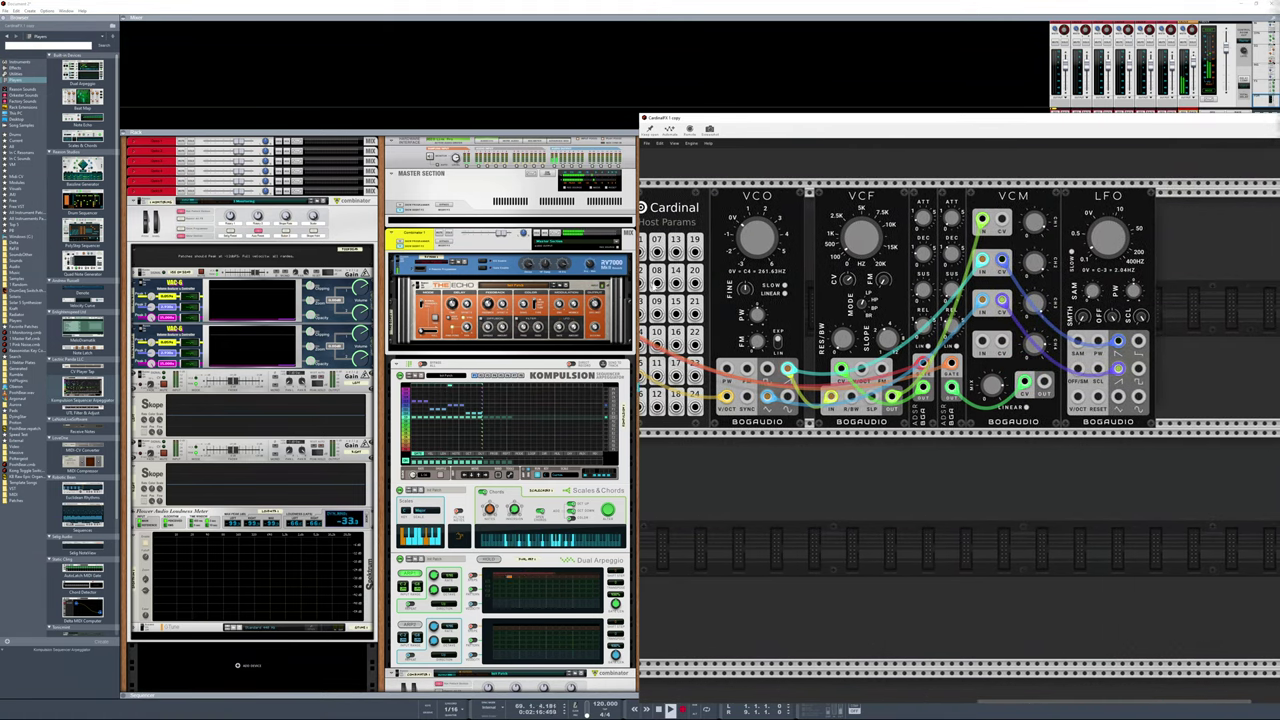
pyautogui.click(525, 103)
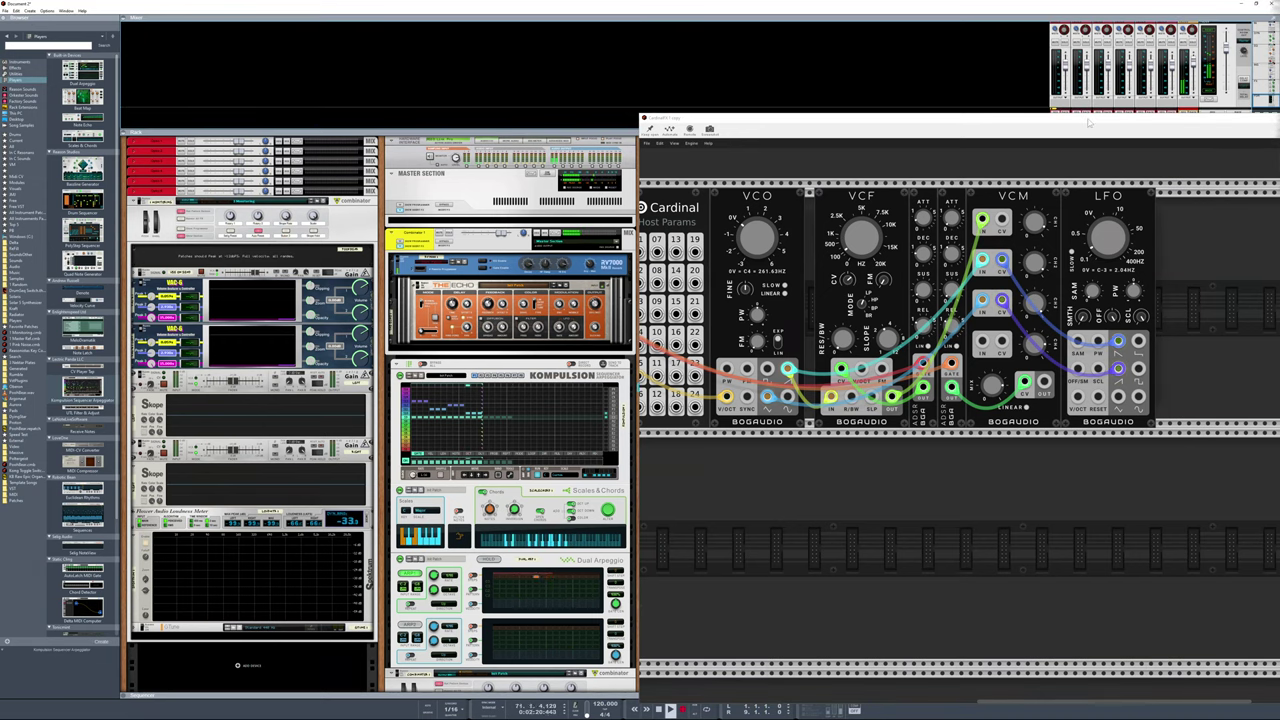
pyautogui.moveTo(1090, 122); pyautogui.dragTo(849, 112)
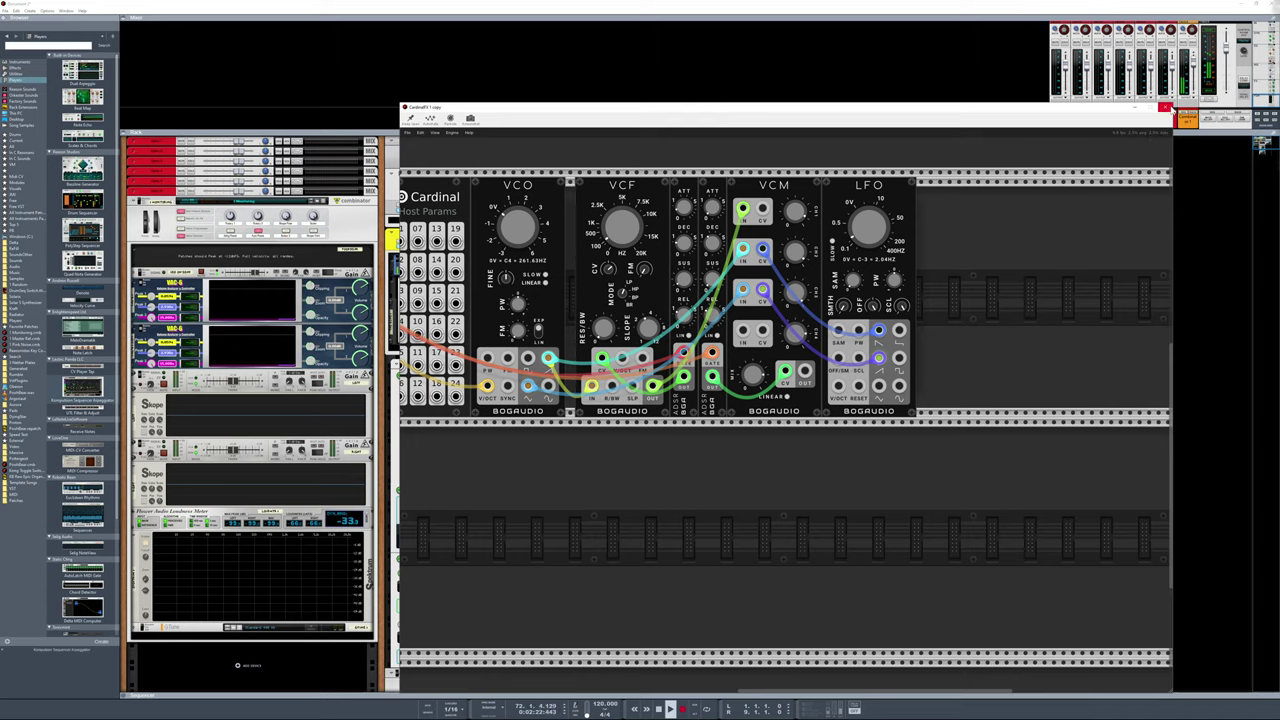
pyautogui.click(1166, 110)
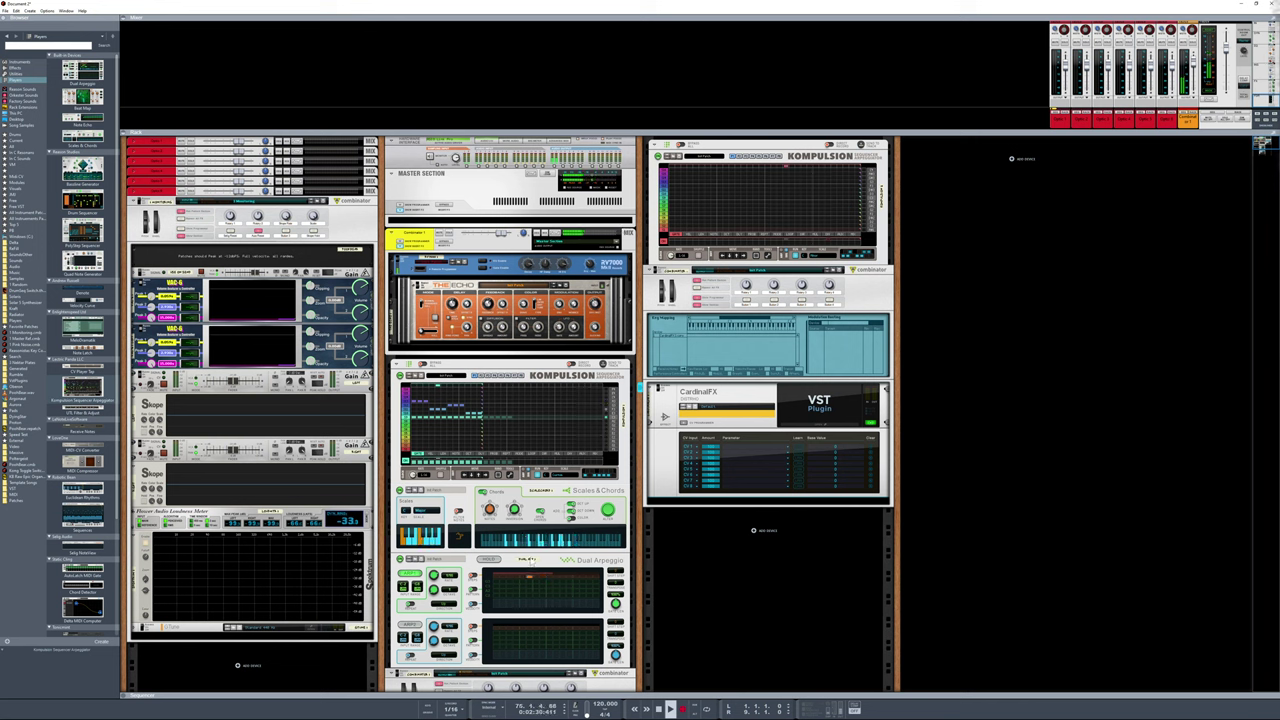
# Stop and rewind playback, add a MIDI-CV Converter between the first Kompulsion and Scales & Chords, and duplicate the converter
pyautogui.click(658, 709)
pyautogui.click(658, 709)
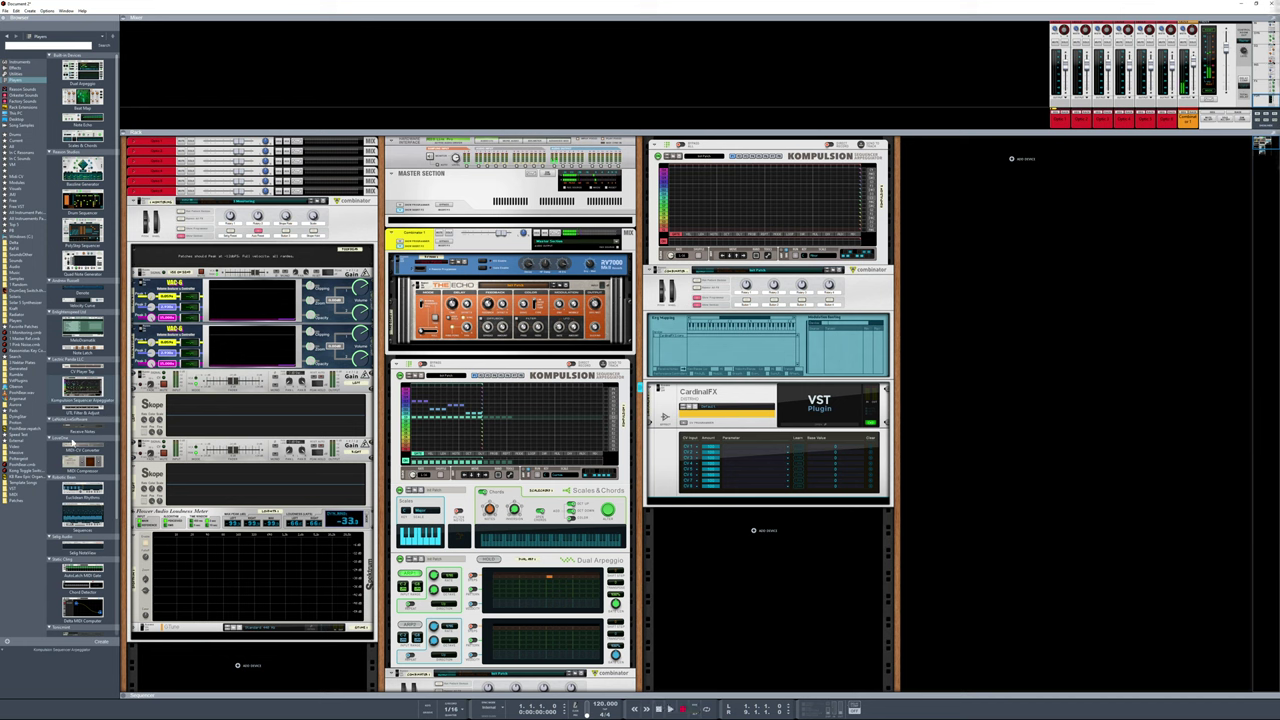
pyautogui.moveTo(72, 443); pyautogui.dragTo(510, 484)
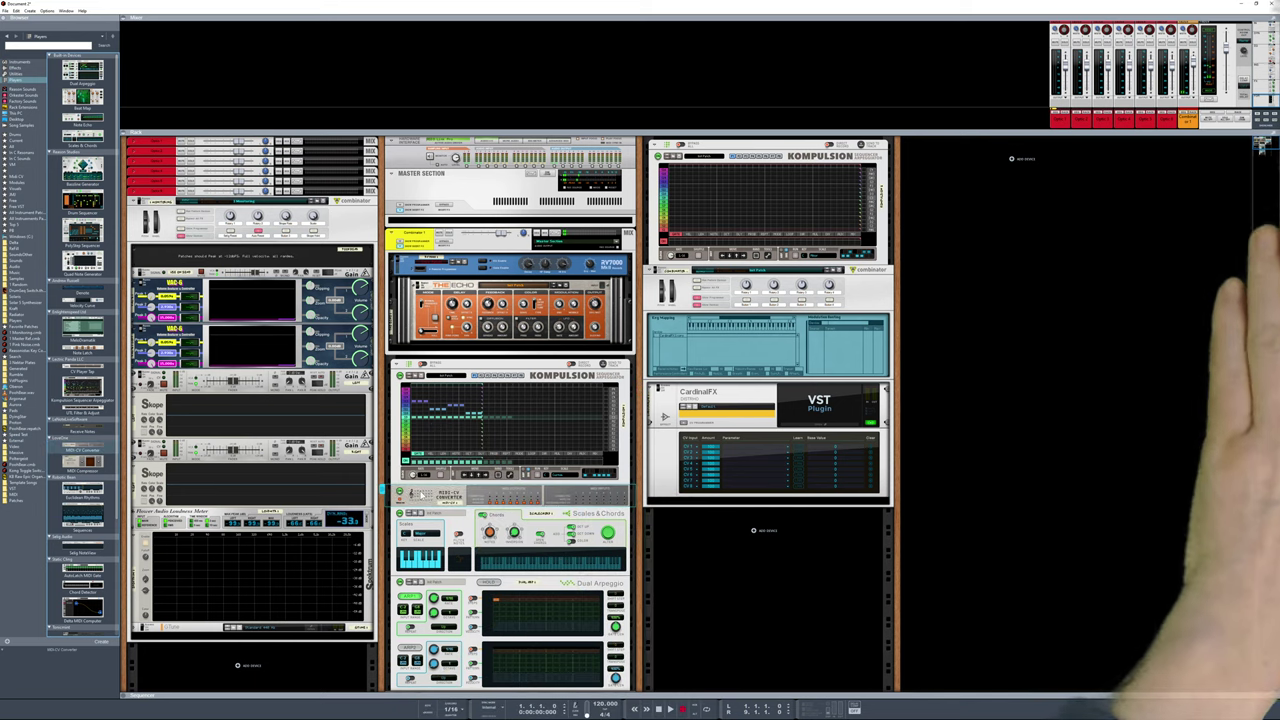
pyautogui.hotkey('ctrl', 'd')
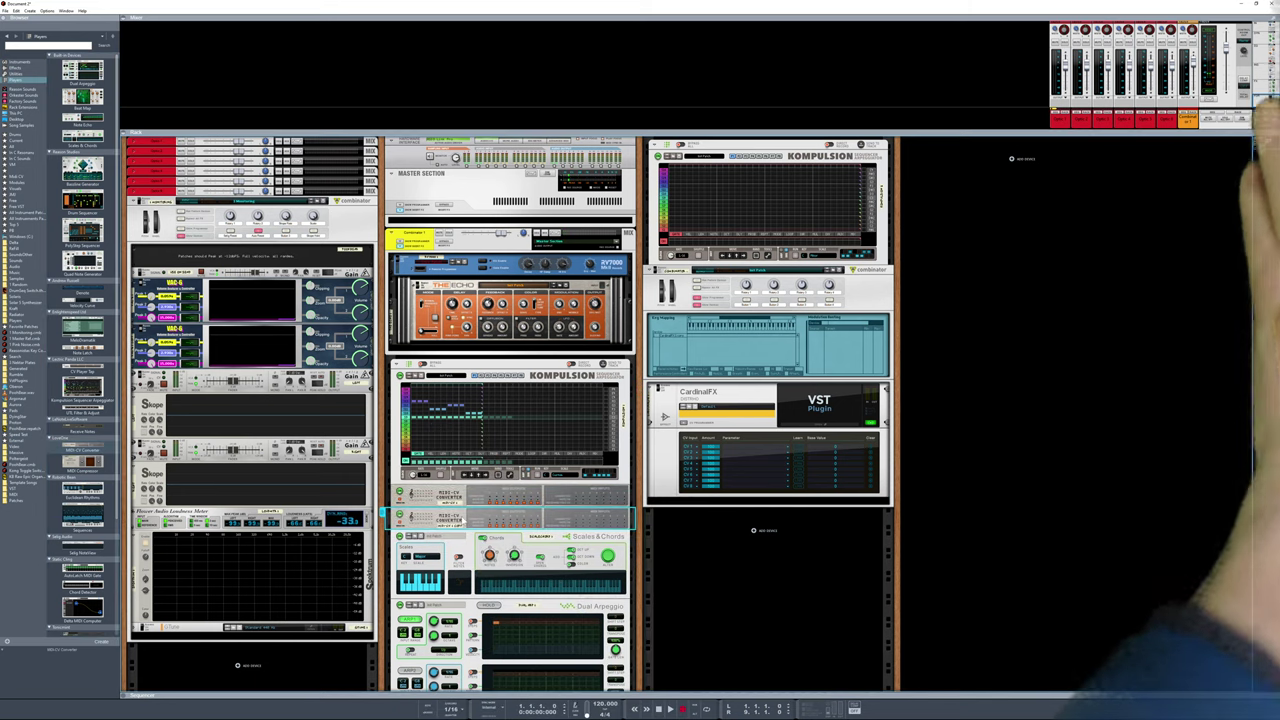
# Cable the first MIDI-CV Converter's output to the duplicate converter's input and move the duplicate above the second Kompulsion
pyautogui.press('Tab')
pyautogui.press('k')
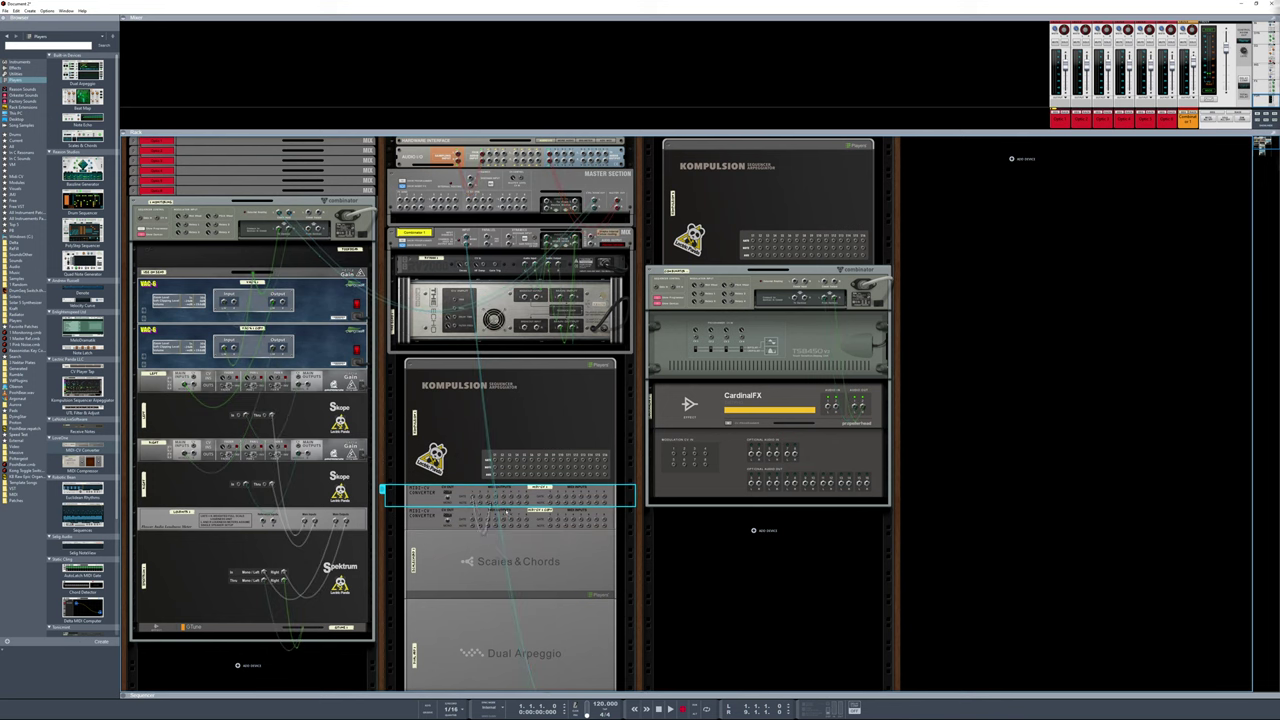
pyautogui.press('k')
pyautogui.press('k')
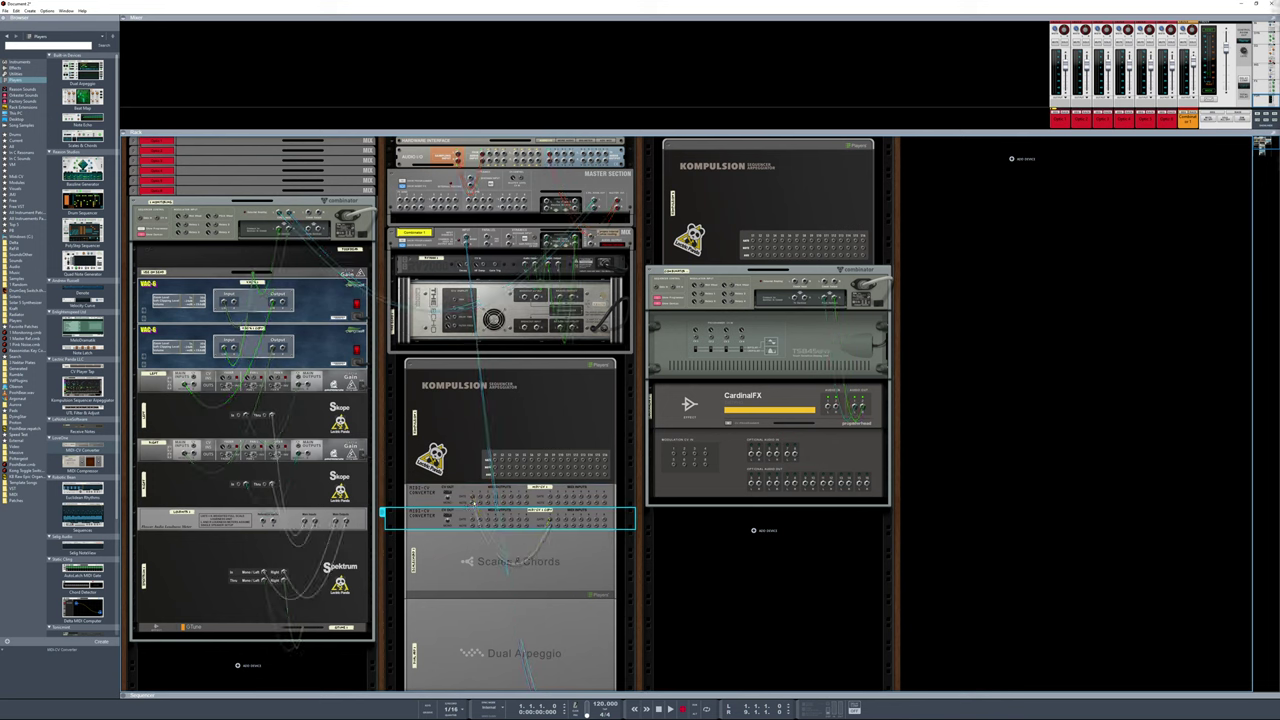
pyautogui.press('k')
pyautogui.moveTo(417, 520)
pyautogui.mouseDown()
pyautogui.moveTo(669, 276)
pyautogui.moveTo(664, 178)
pyautogui.mouseUp()
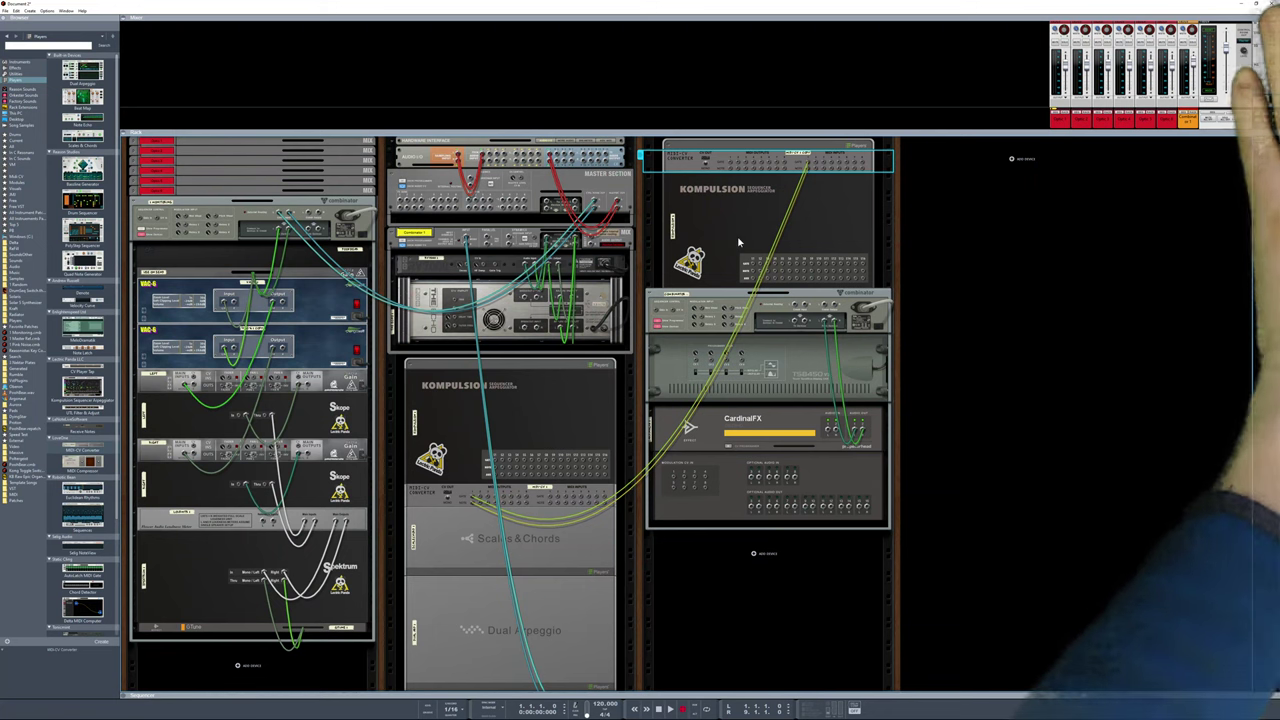
pyautogui.press('Tab')
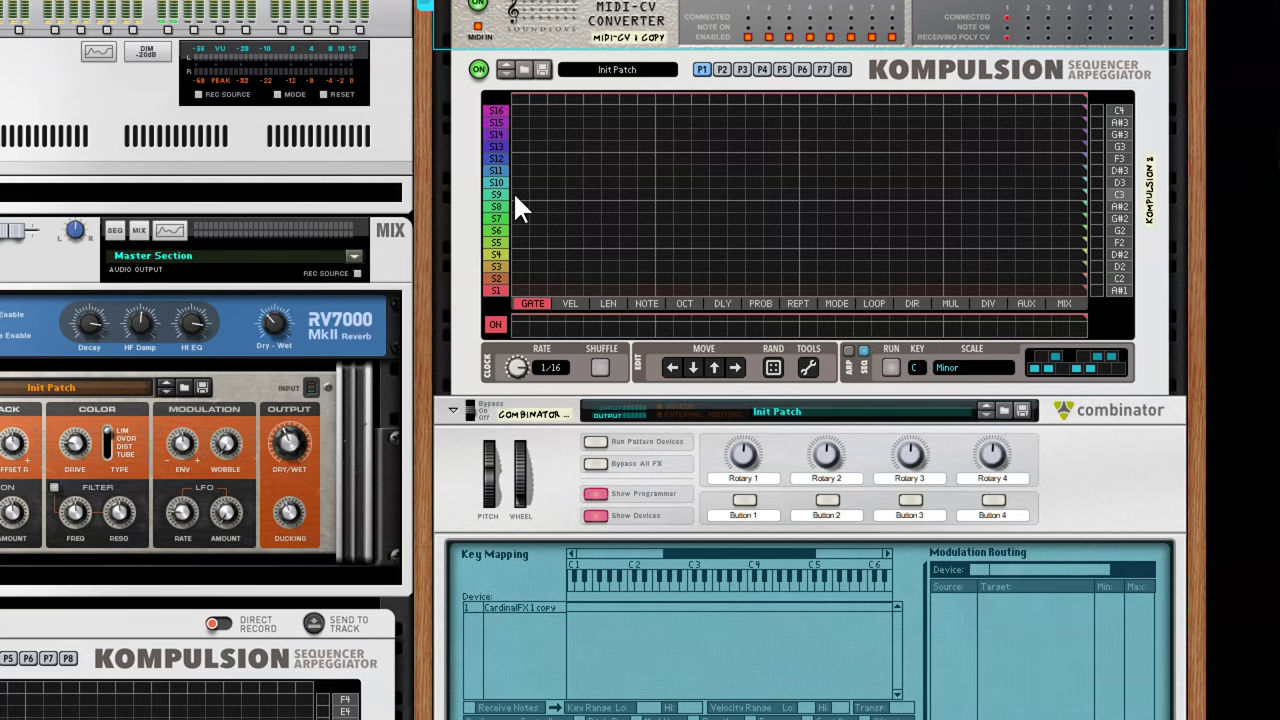
# Try three gates on row S9 of the second Kompulsion, clear them, and switch the device to Arpeggiator mode
pyautogui.moveTo(519, 194); pyautogui.dragTo(562, 194)
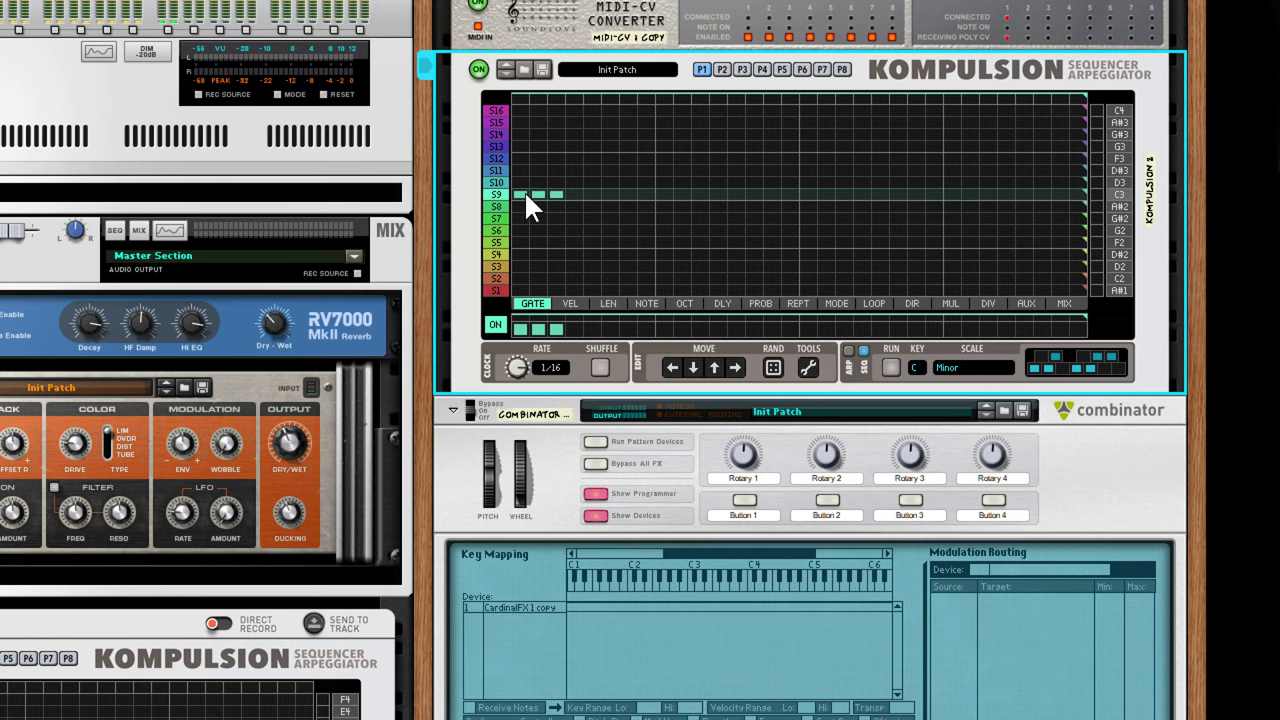
pyautogui.moveTo(515, 192); pyautogui.dragTo(554, 190)
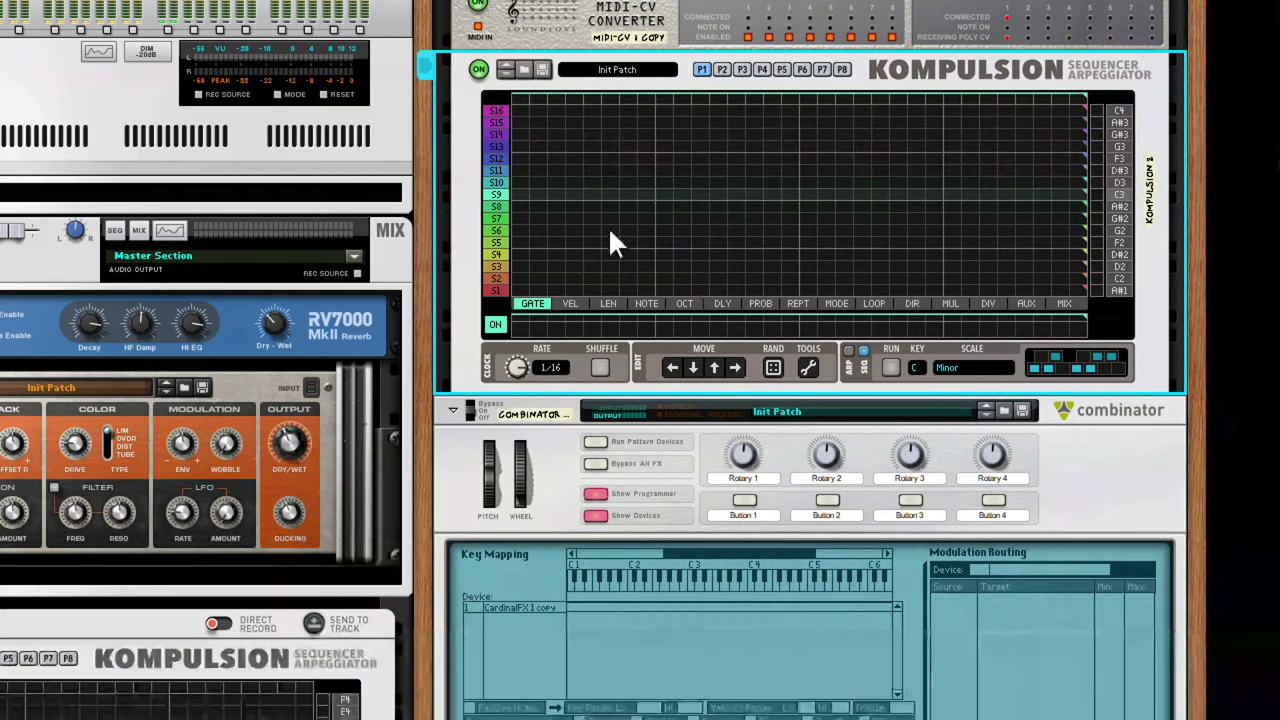
pyautogui.click(848, 354)
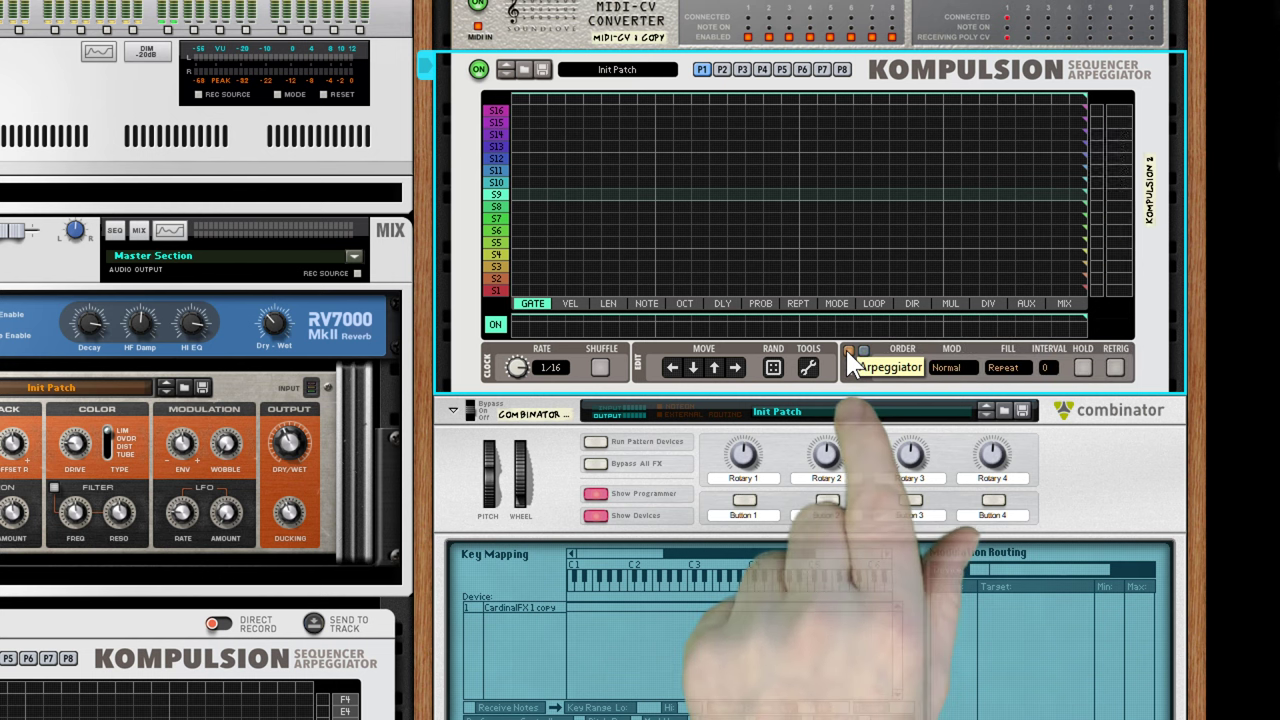
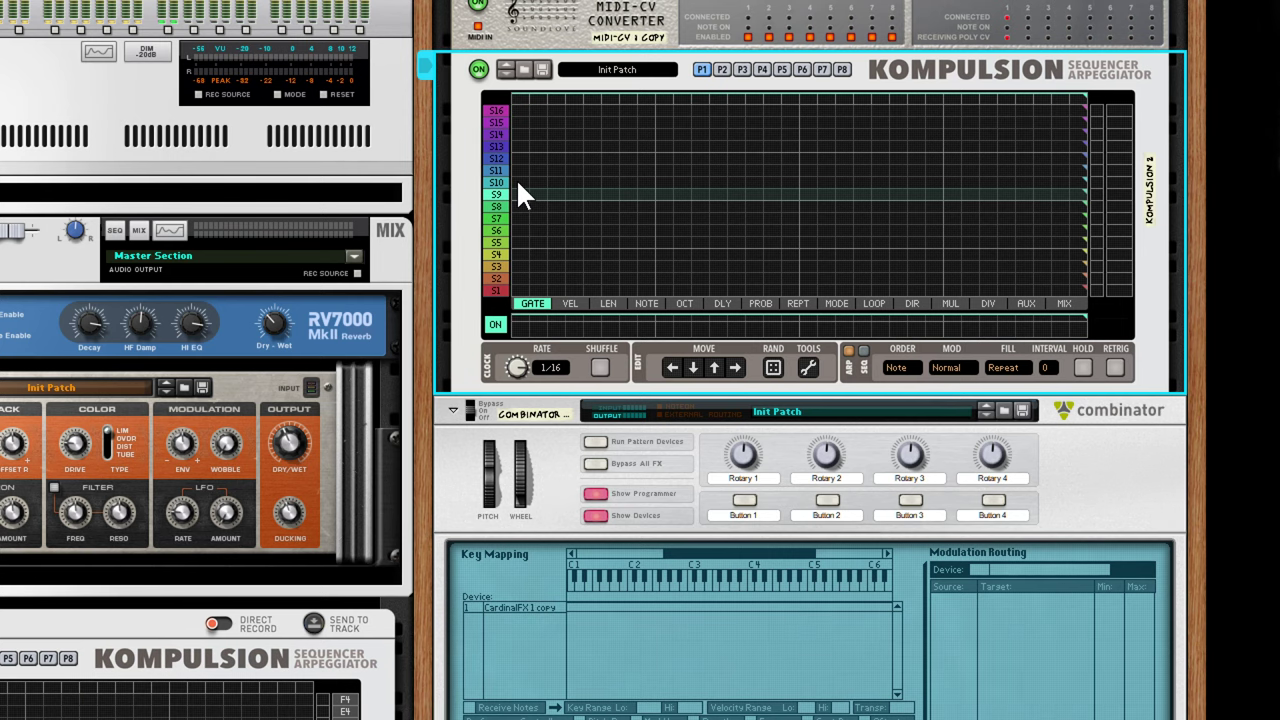
# Draw gates on row S10 at steps 1–3, 9–12 and 17–18, and set the pattern length to 18 steps
pyautogui.moveTo(518, 183); pyautogui.dragTo(556, 184)
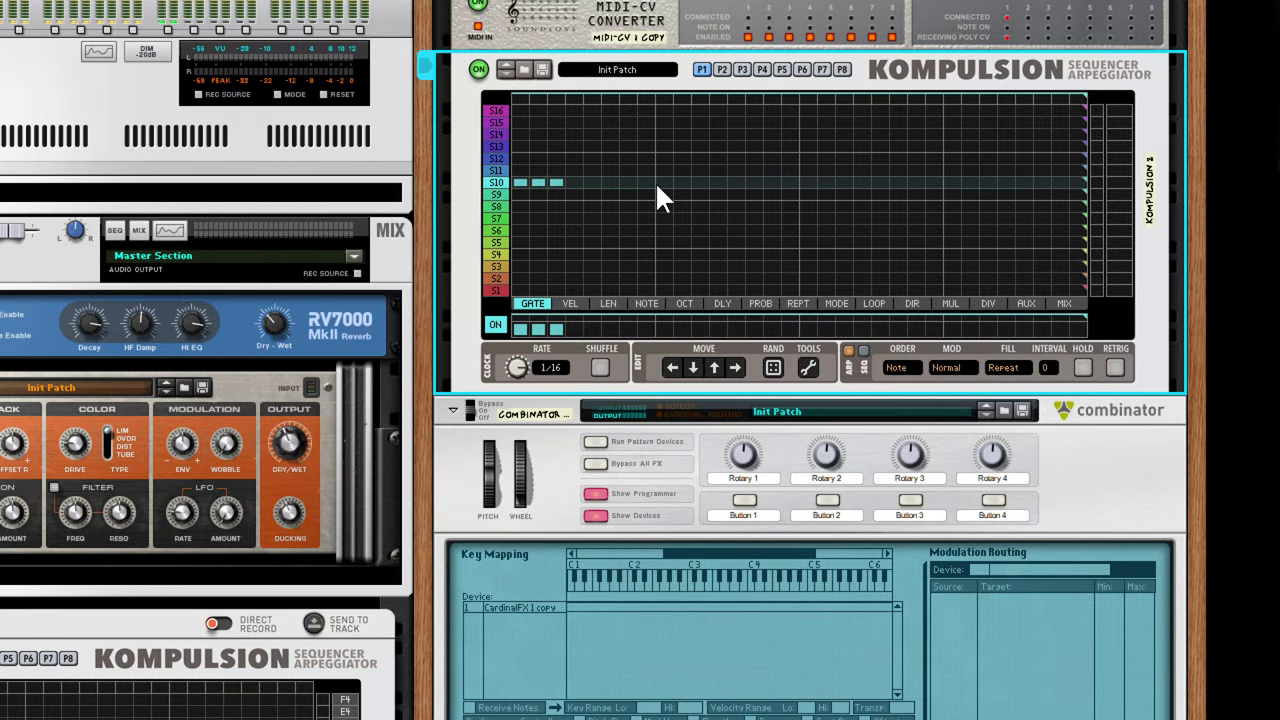
pyautogui.moveTo(657, 186); pyautogui.dragTo(718, 186)
pyautogui.moveTo(807, 181); pyautogui.dragTo(821, 182)
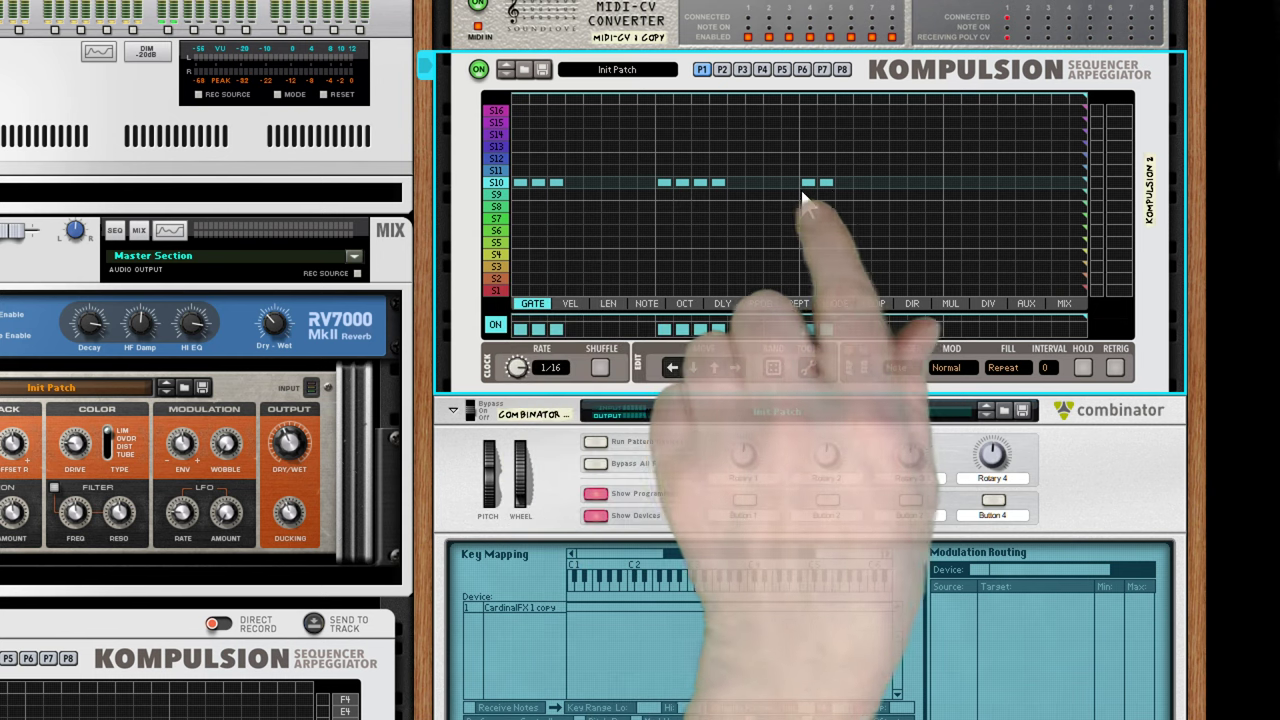
pyautogui.scroll(3, 831, 105)
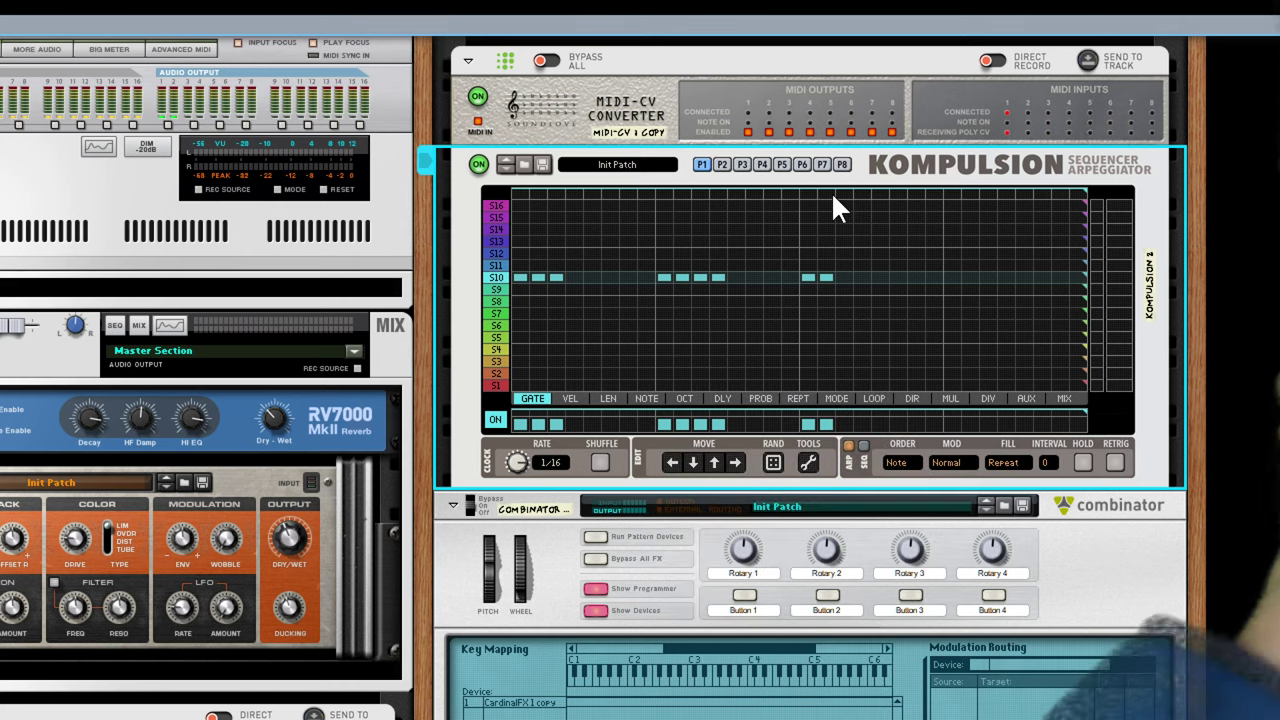
pyautogui.click(832, 188)
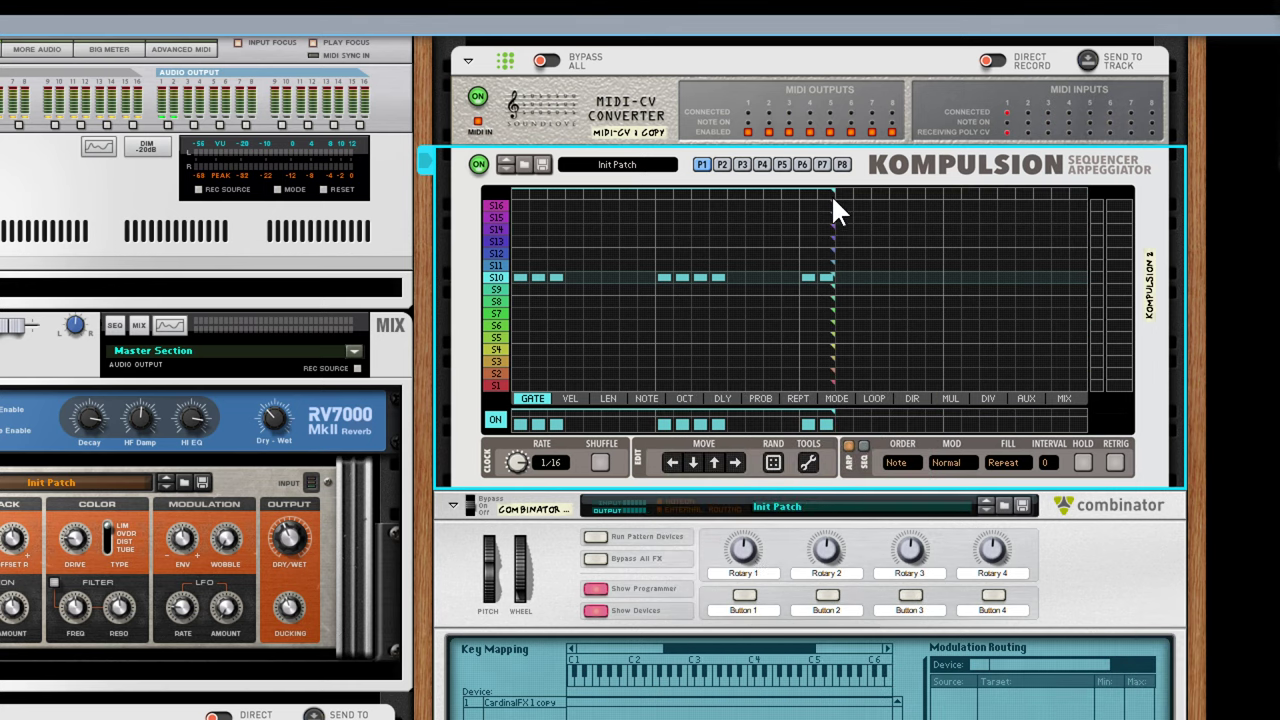
# On row S10, draw full gate lengths for steps 1–19, about half length on steps 10, 12 and 18, and lower the octave of steps 1–21
pyautogui.click(608, 398)
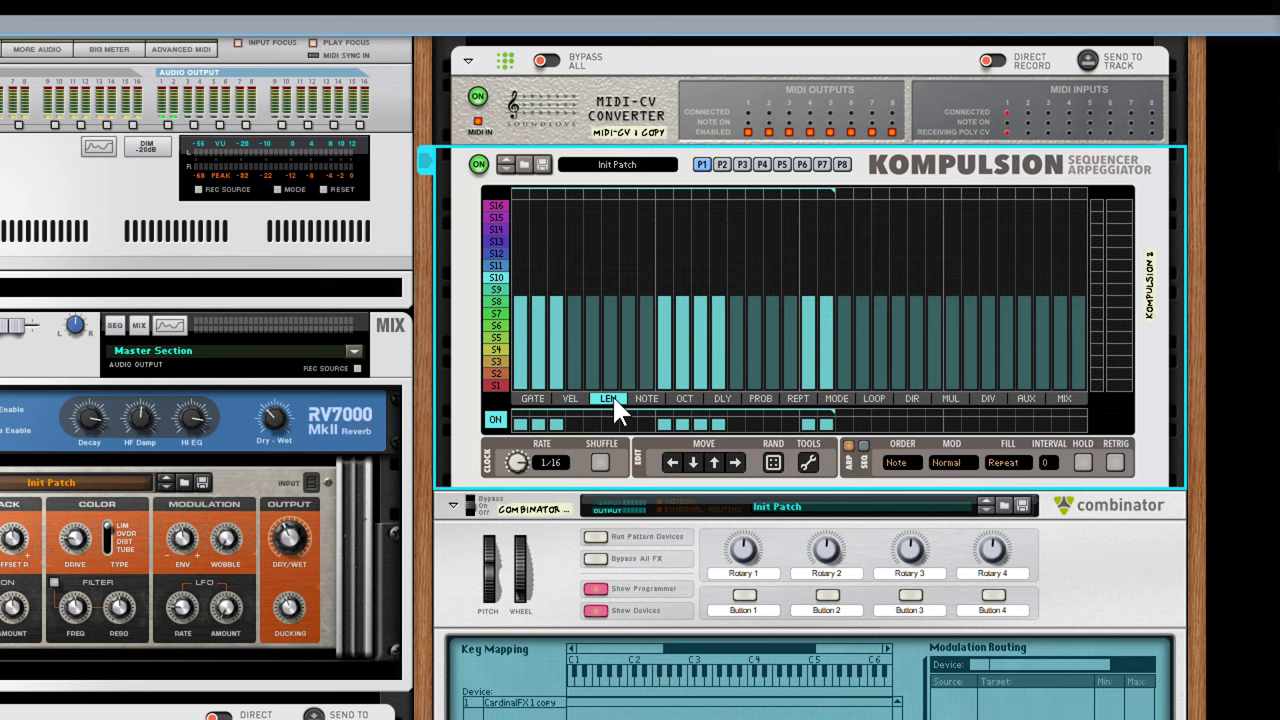
pyautogui.click(518, 200)
pyautogui.moveTo(522, 198); pyautogui.dragTo(845, 205)
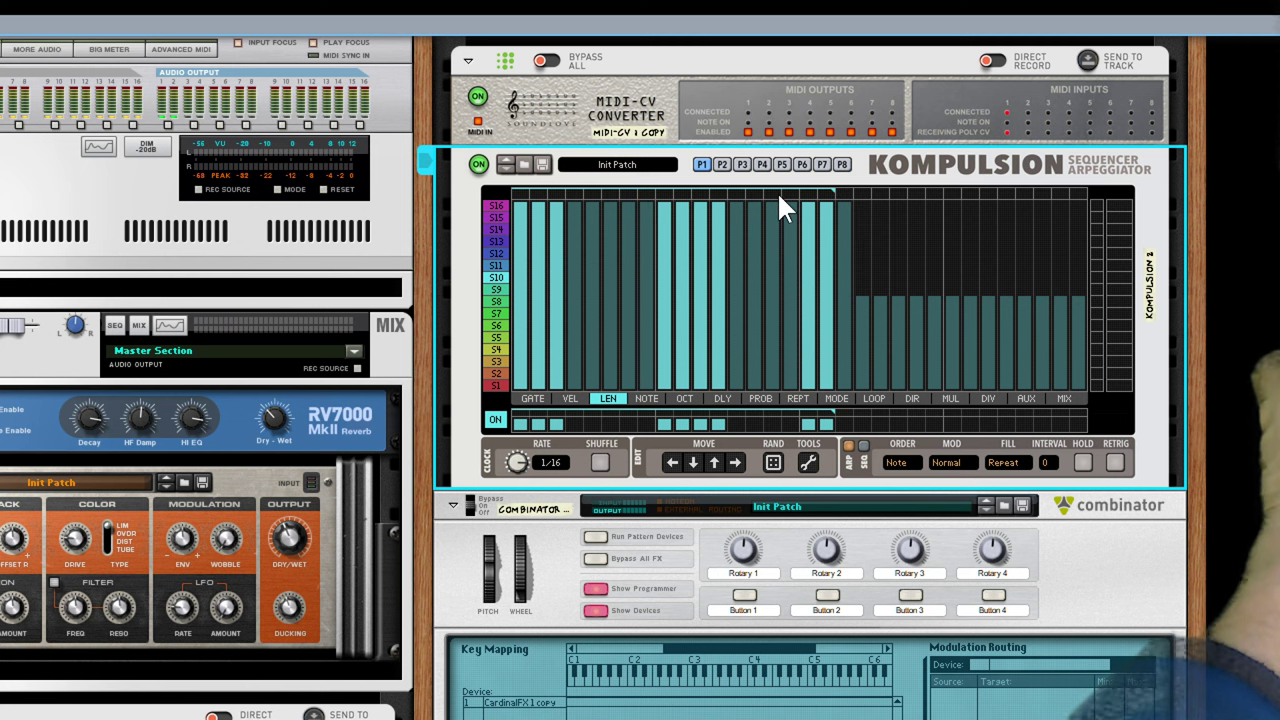
pyautogui.click(822, 300)
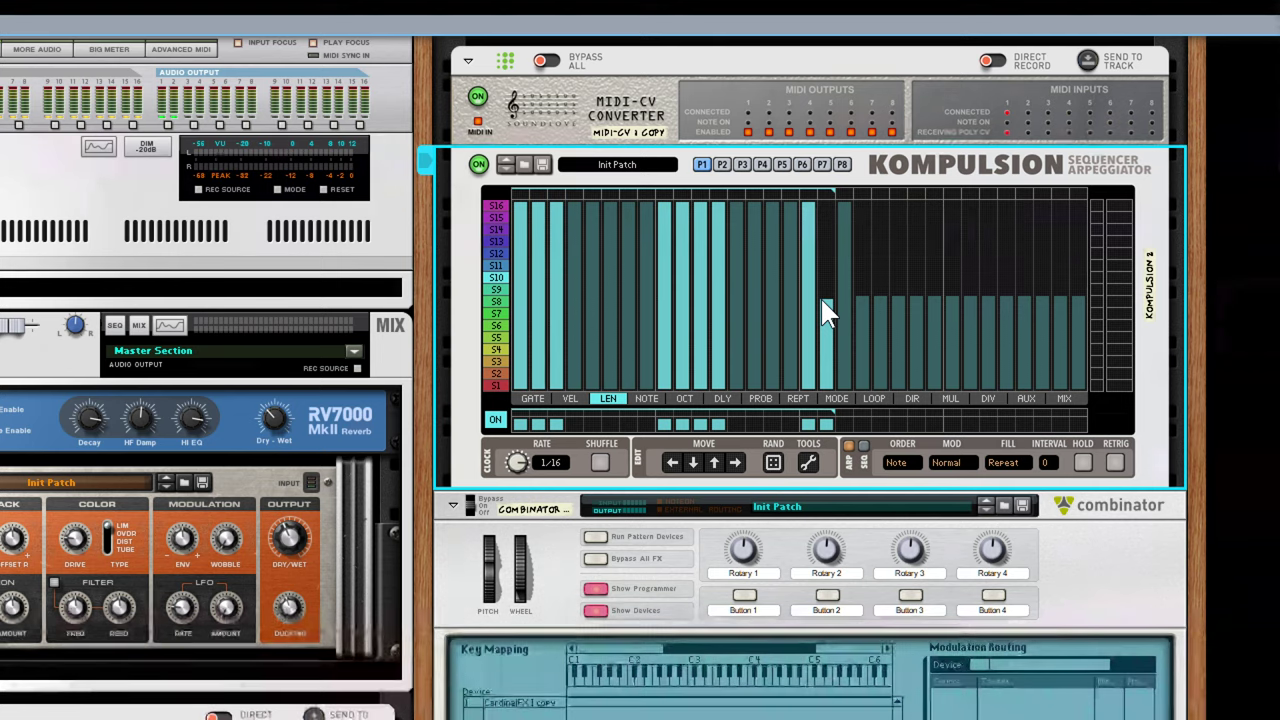
pyautogui.click(718, 298)
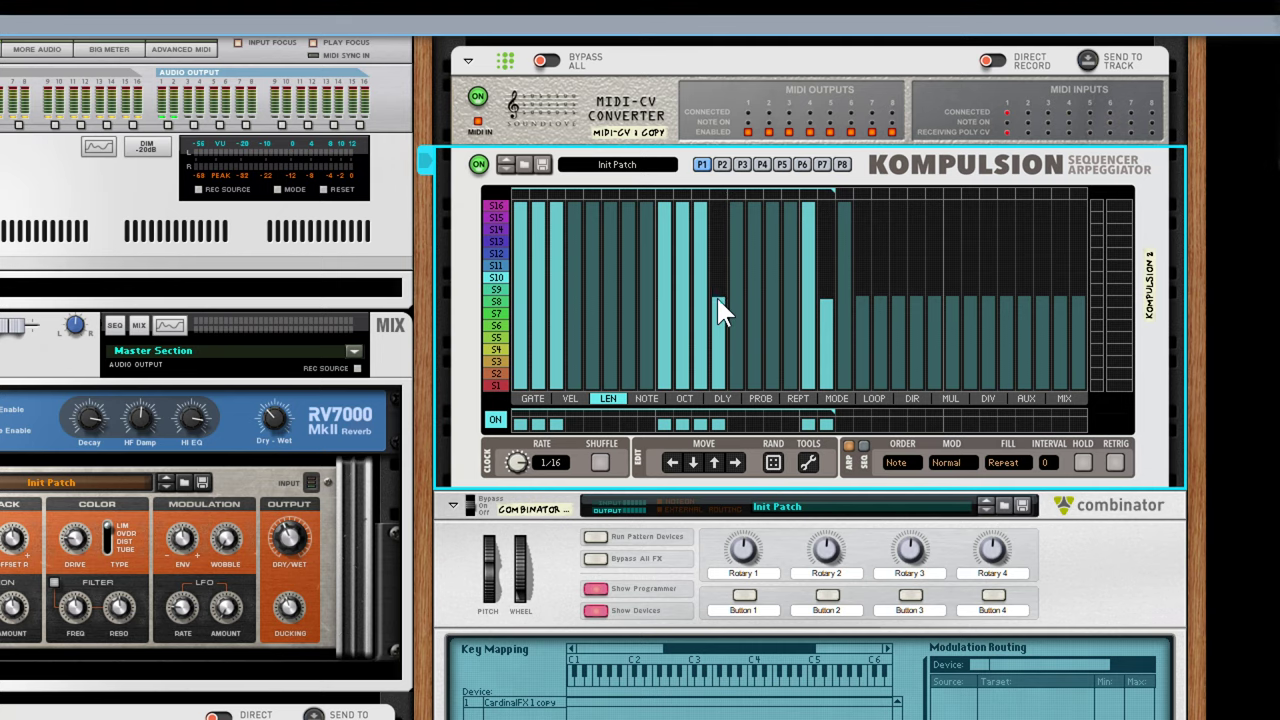
pyautogui.click(683, 292)
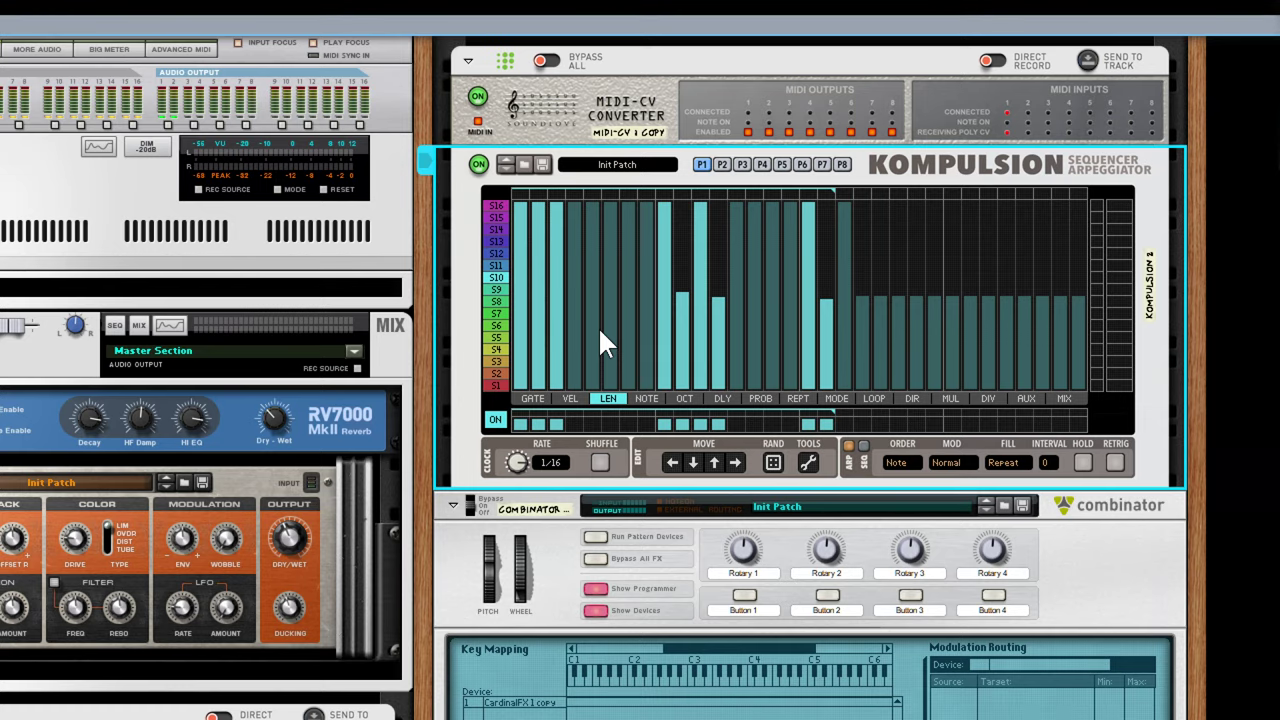
pyautogui.click(685, 398)
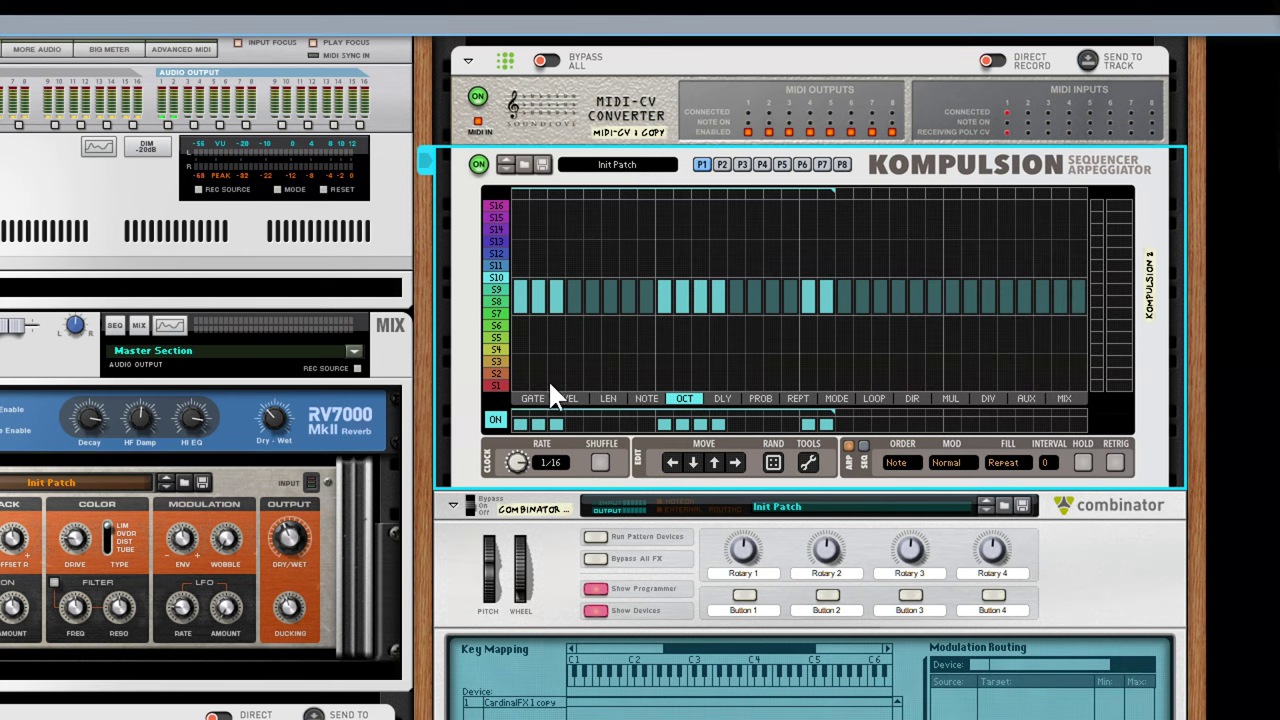
pyautogui.moveTo(517, 372); pyautogui.dragTo(872, 384)
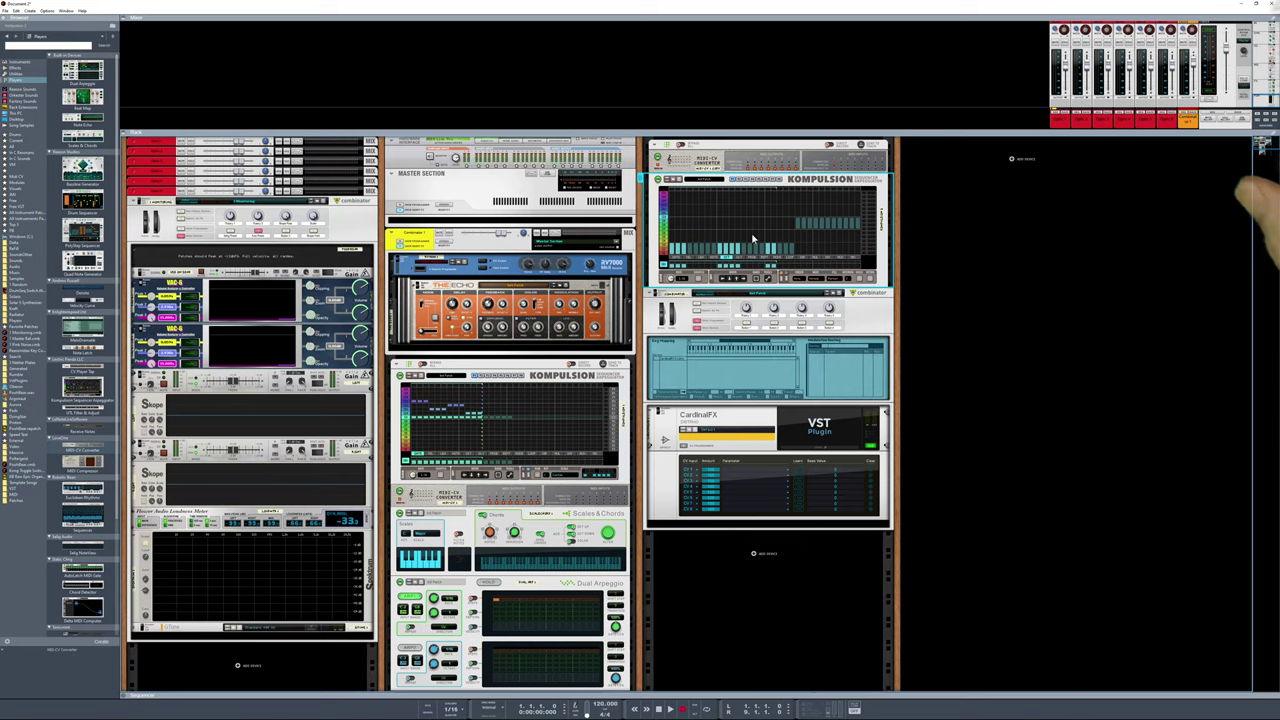
# Route the duplicated Combinator's audio output to a new mix channel and start playback
pyautogui.press('Tab')
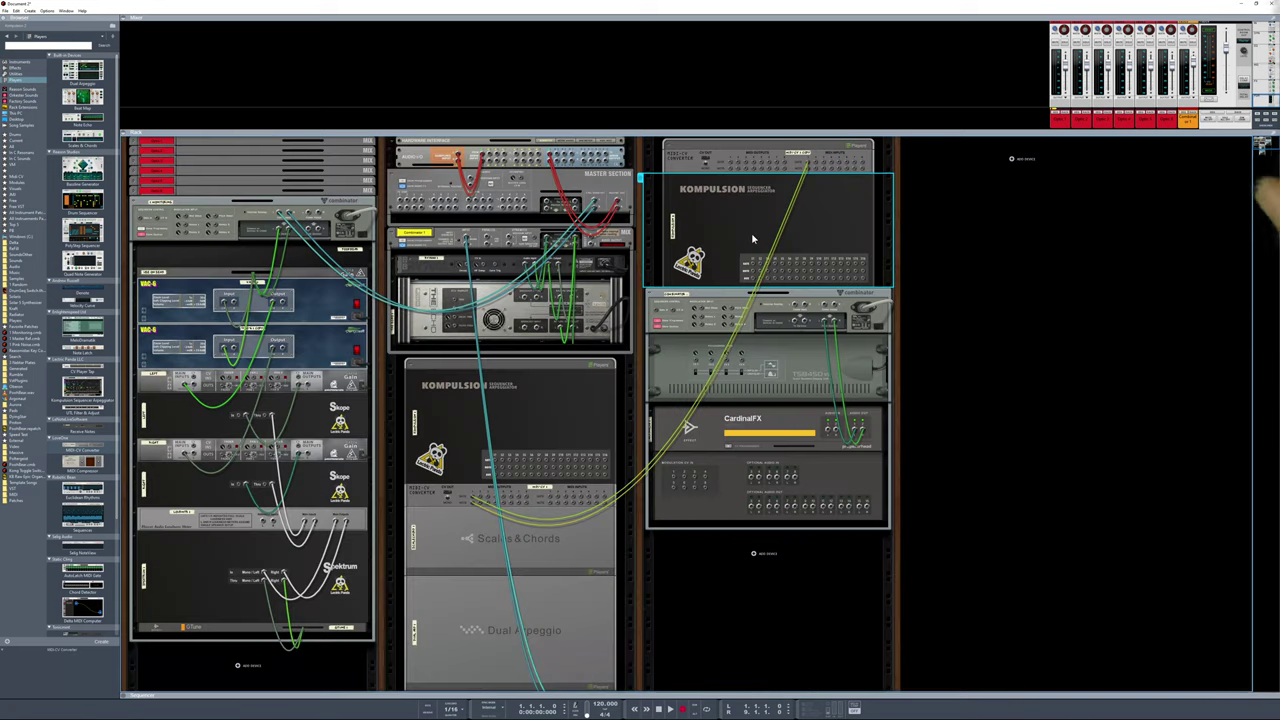
pyautogui.click(824, 308)
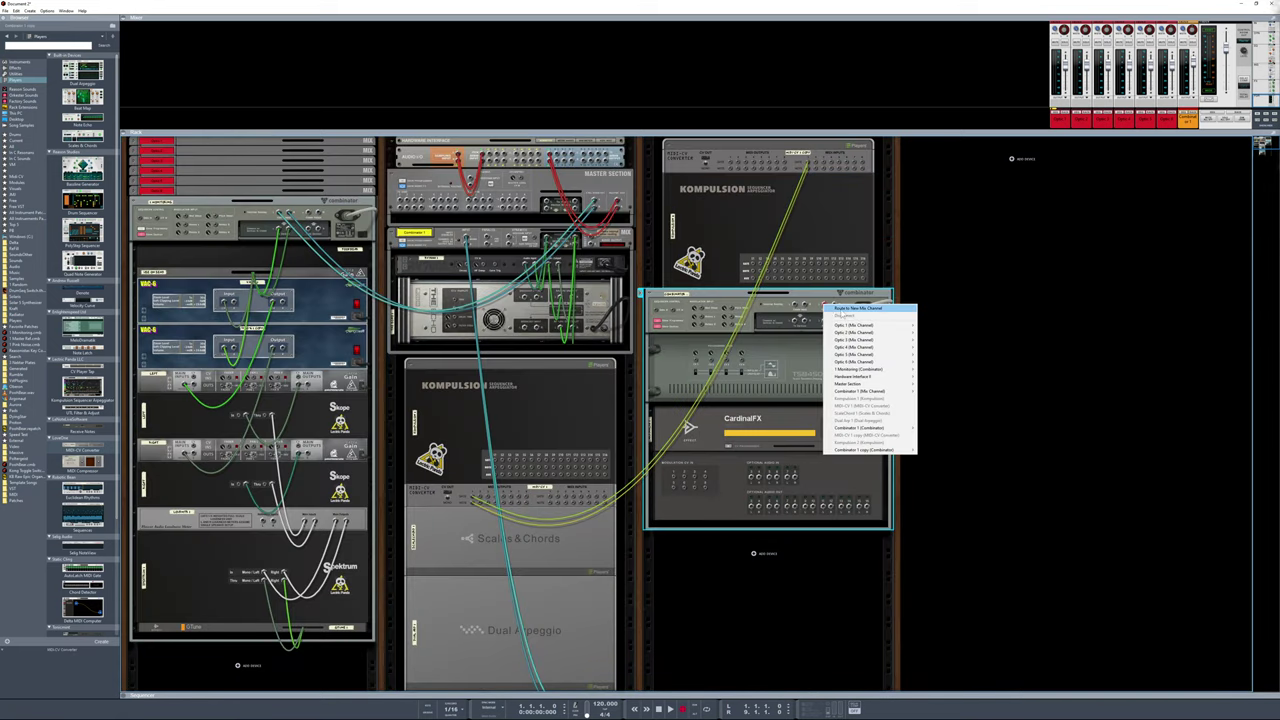
pyautogui.click(850, 308)
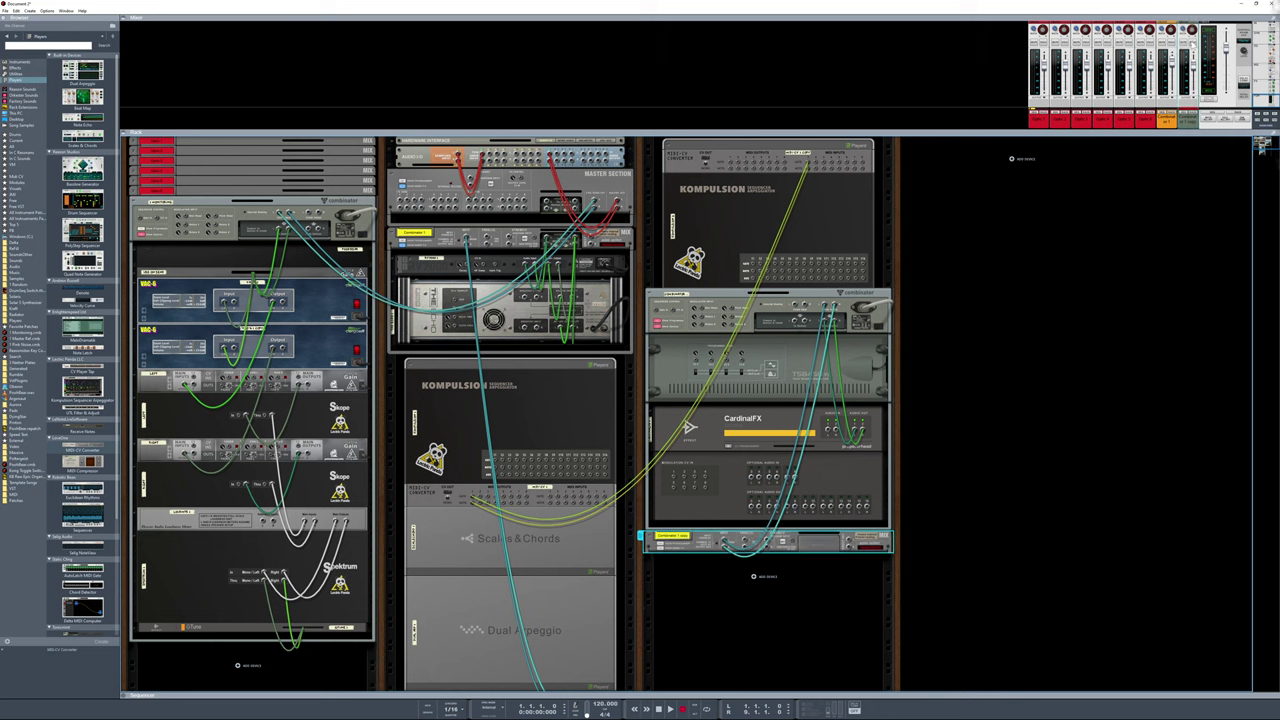
pyautogui.click(1148, 117)
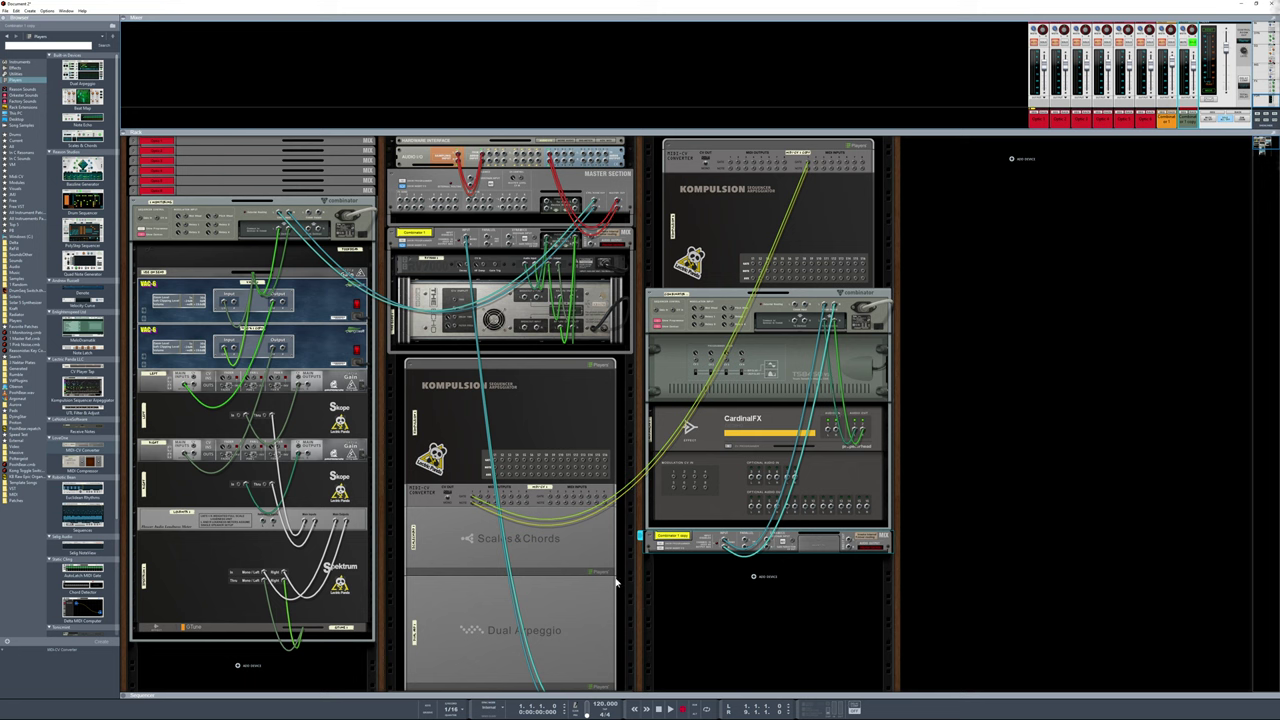
pyautogui.click(670, 709)
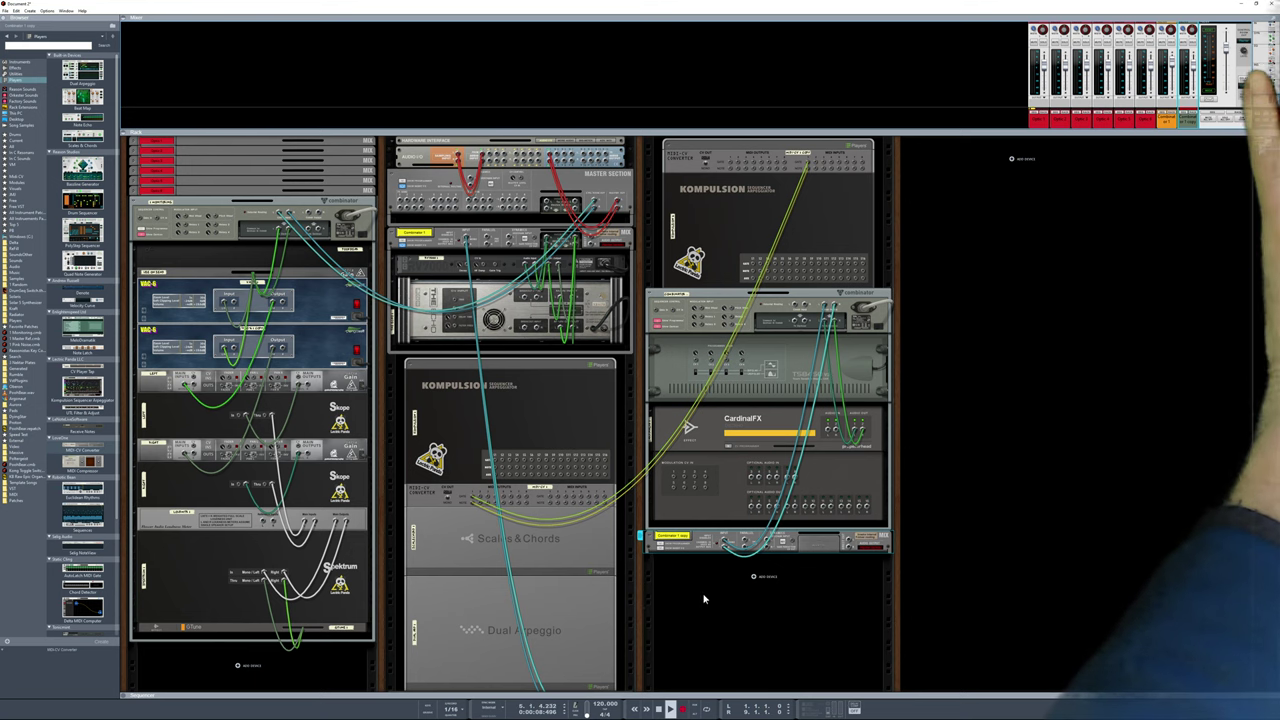
# Open the duplicated Combinator's CardinalFX and patch the VCM output to the Left/M input of Host Audio
pyautogui.press('Tab')
pyautogui.scroll(-5, 561, 622)
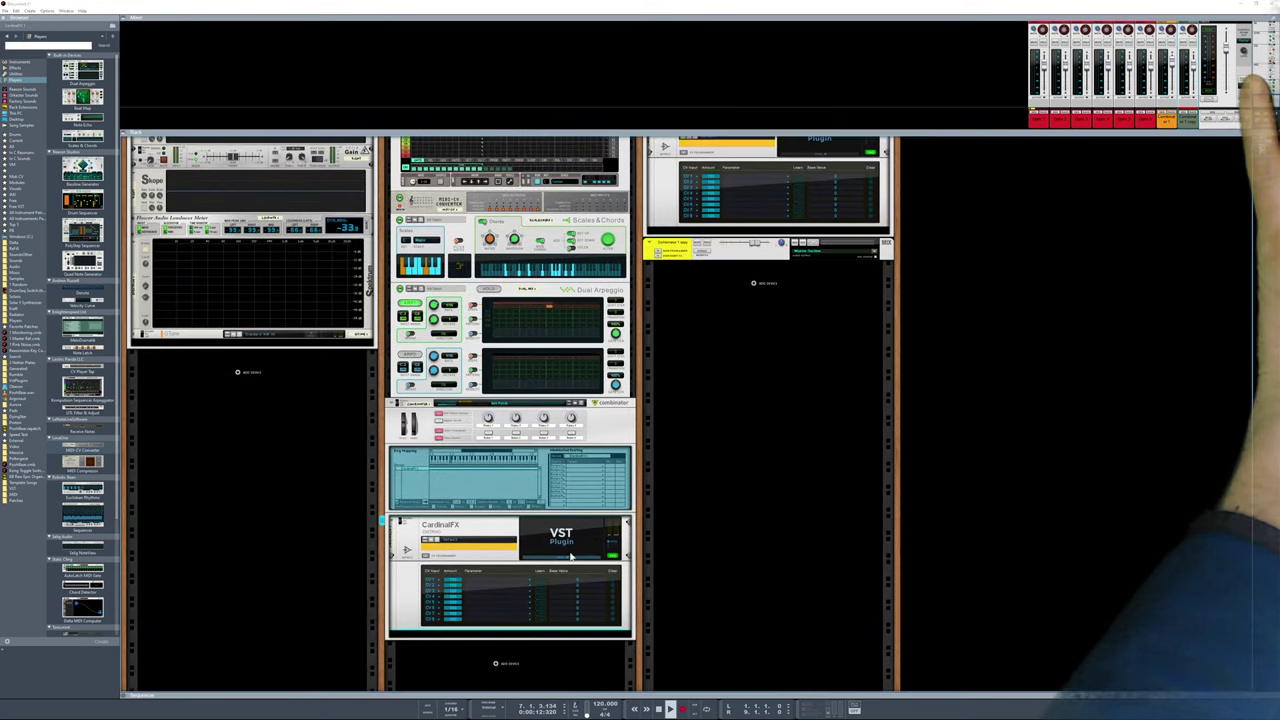
pyautogui.click(571, 563)
pyautogui.click(571, 563)
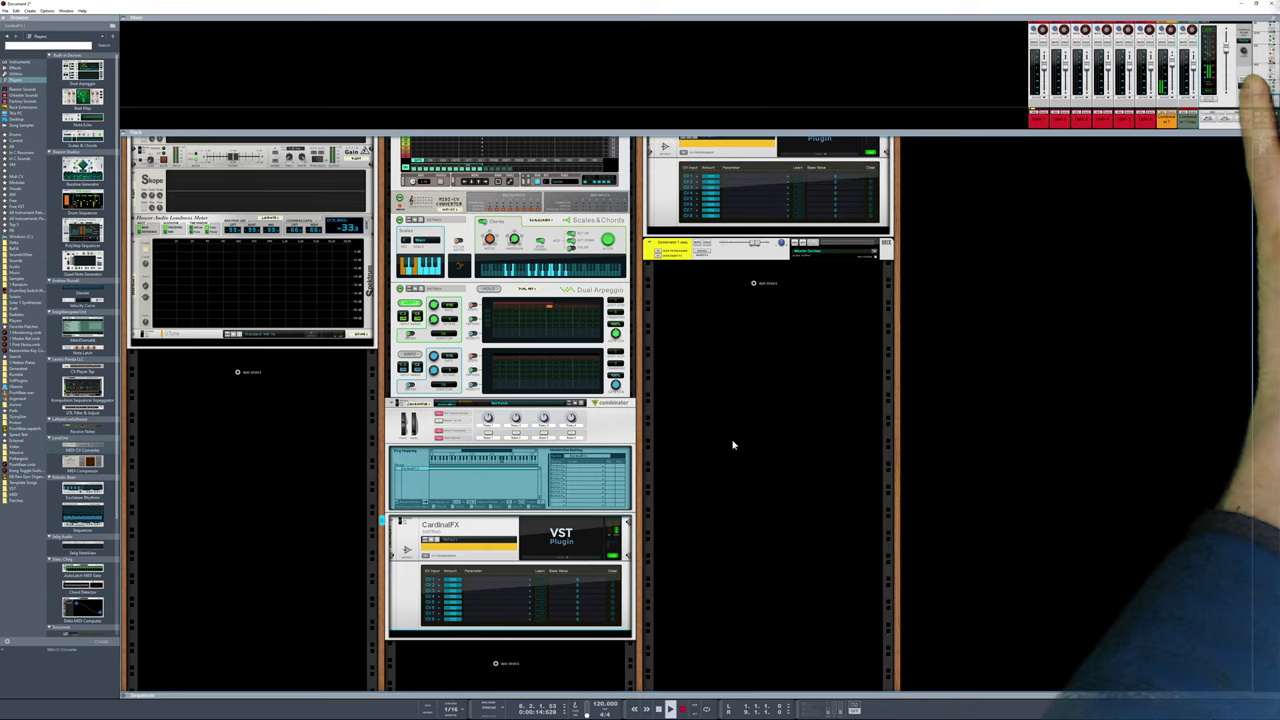
pyautogui.scroll(5, 731, 445)
pyautogui.click(808, 338)
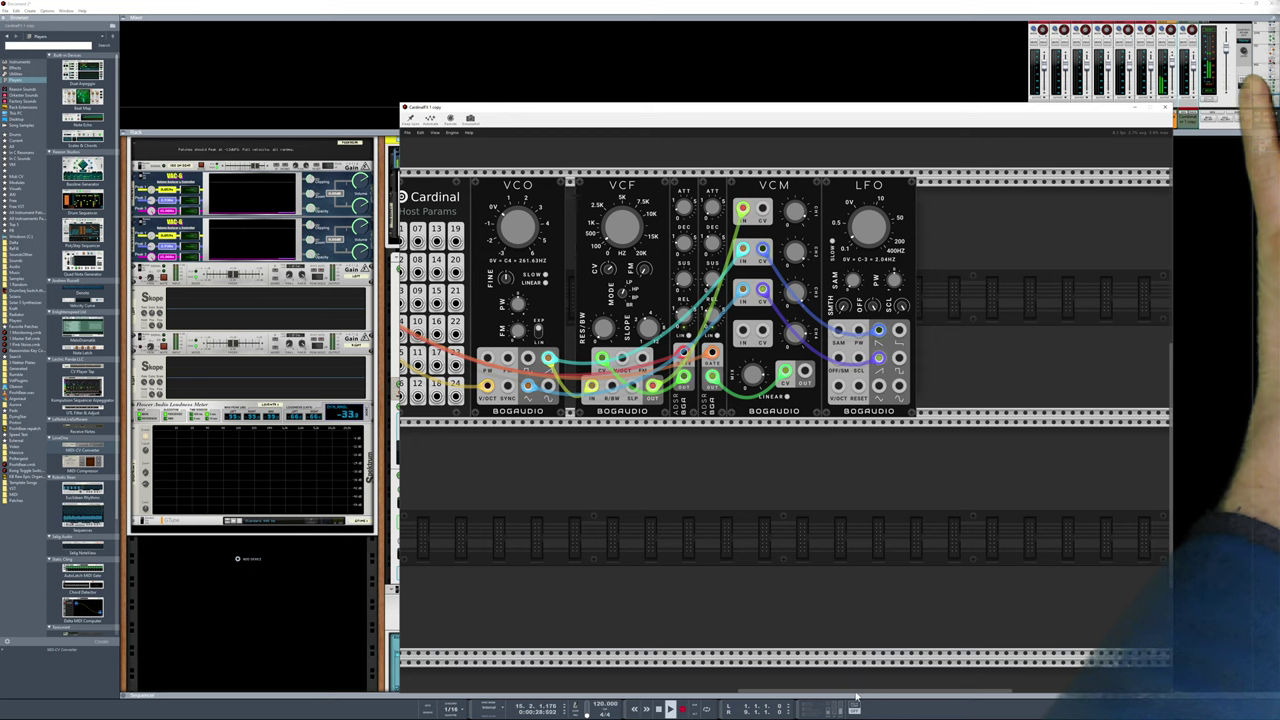
pyautogui.moveTo(855, 692); pyautogui.dragTo(775, 697)
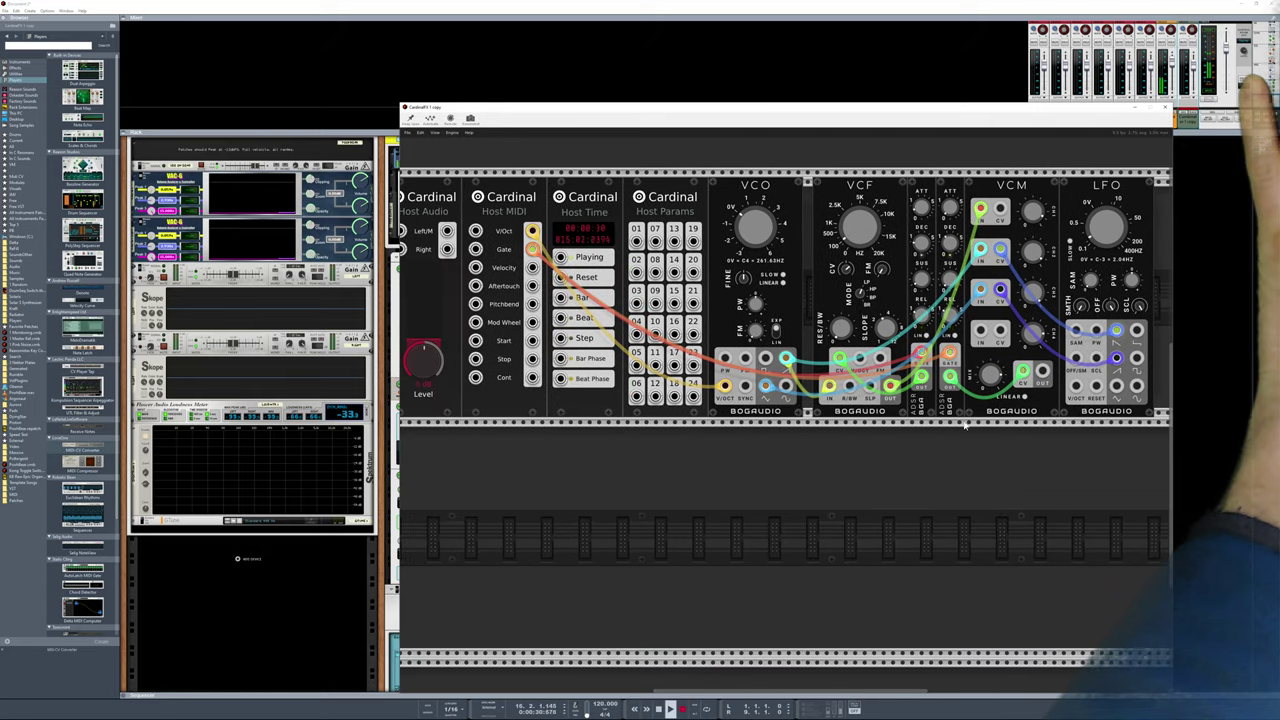
pyautogui.moveTo(1042, 373); pyautogui.dragTo(419, 234)
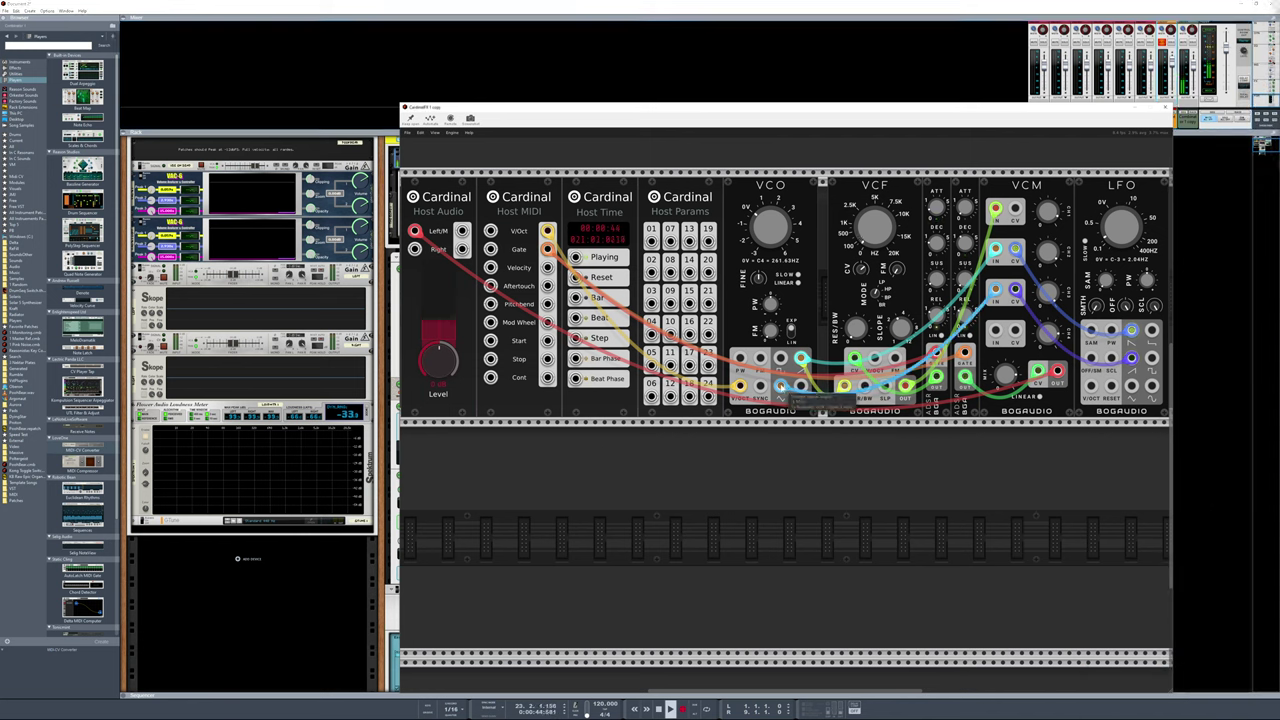
# Remove the VCO and LFO cables from the second and third VCM channels, feed the VCF from the VCO's square output, and close the plugin window
pyautogui.moveTo(780, 386); pyautogui.dragTo(781, 472)
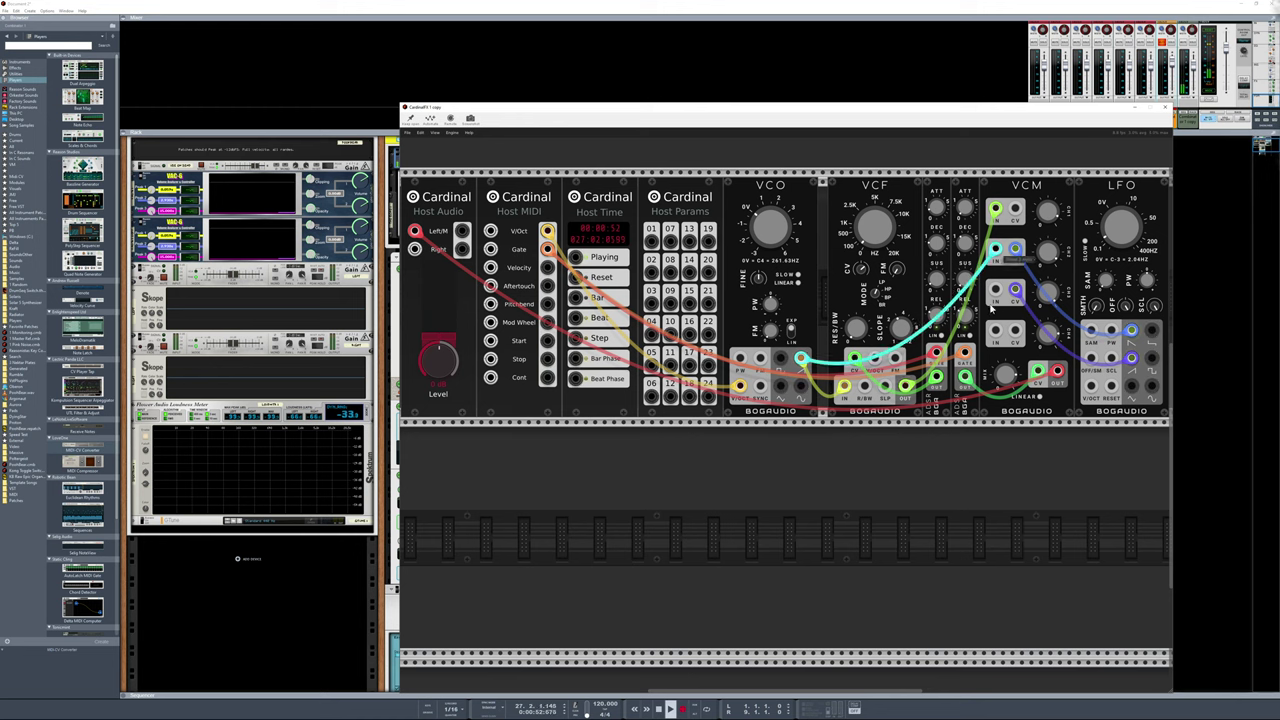
pyautogui.moveTo(996, 250); pyautogui.dragTo(1004, 343)
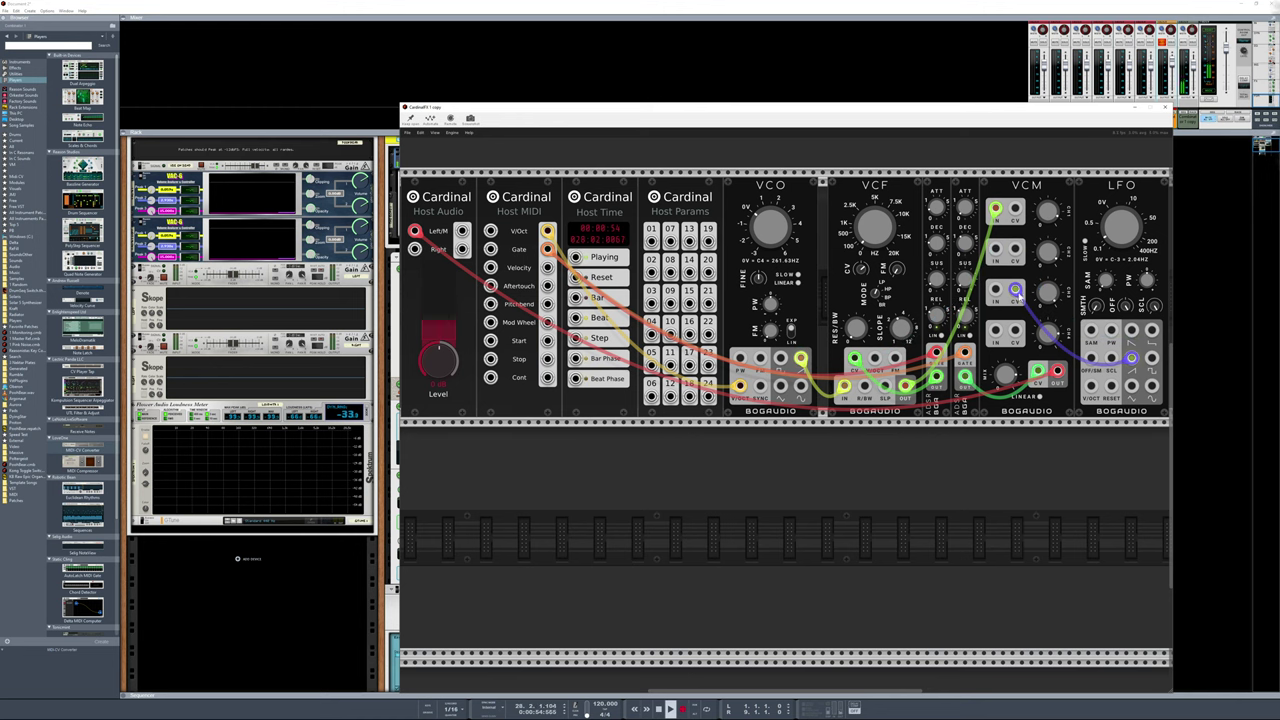
pyautogui.moveTo(1015, 290); pyautogui.dragTo(937, 449)
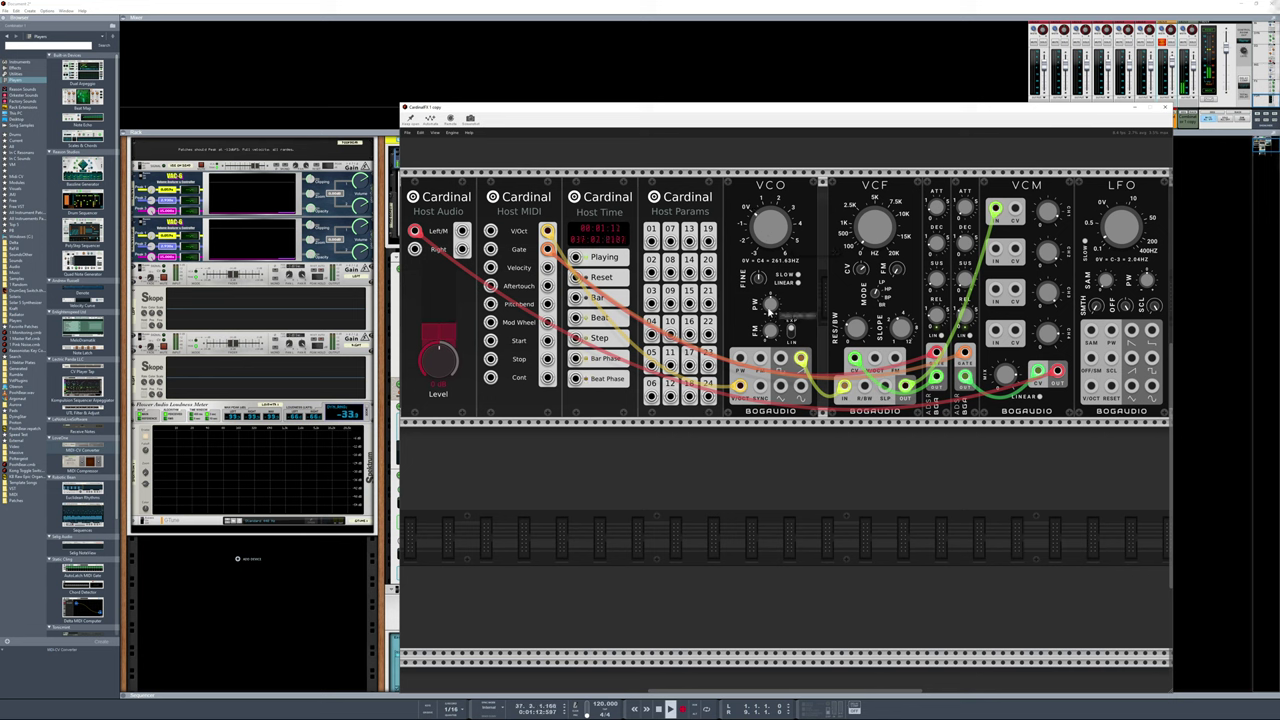
pyautogui.moveTo(781, 358); pyautogui.dragTo(843, 386)
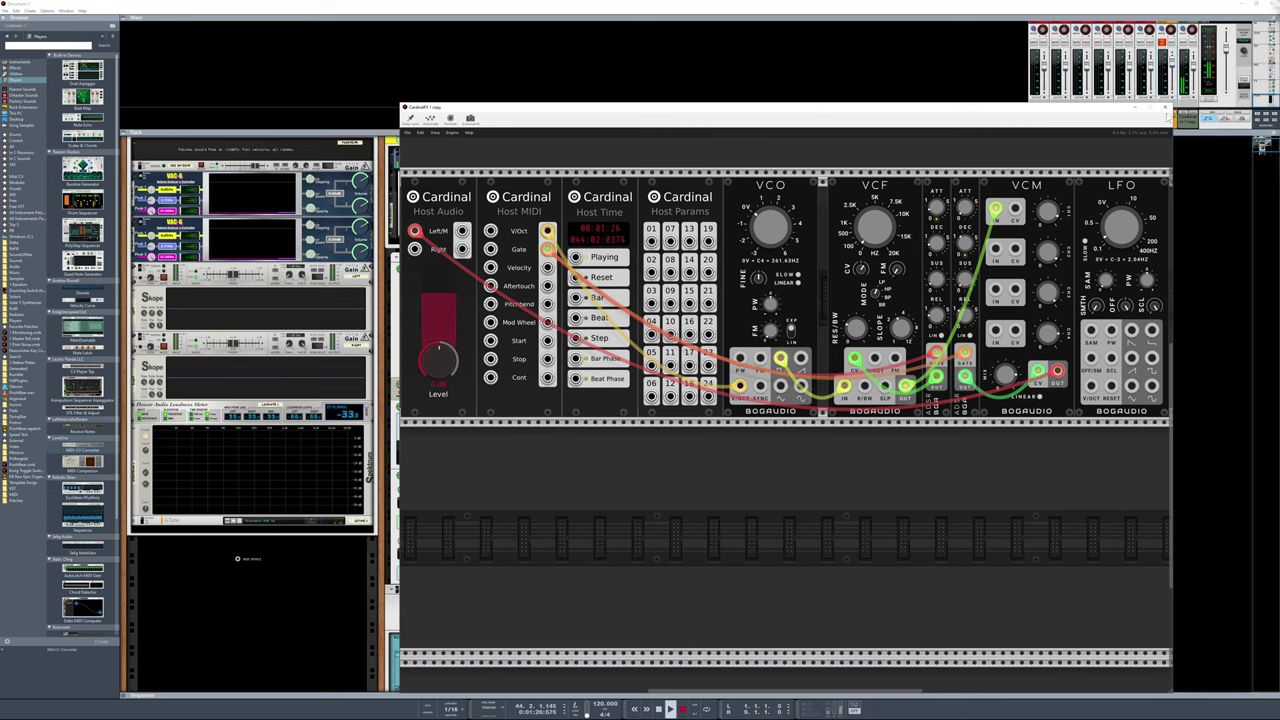
pyautogui.click(1165, 107)
# Add an SMFX Dual Saturator to the insert FX of the Combinator 1 copy mix channel and load its Bass Fattener patch
pyautogui.scroll(2, 783, 313)
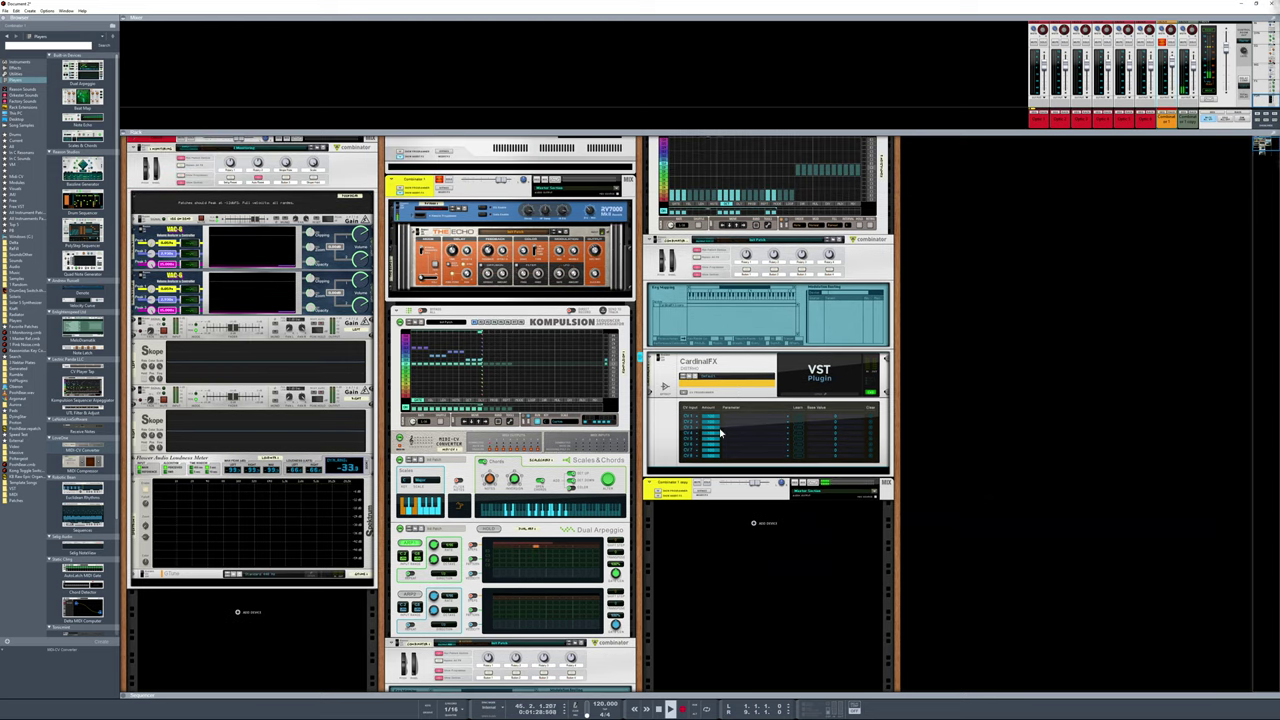
pyautogui.click(661, 502)
pyautogui.click(661, 502)
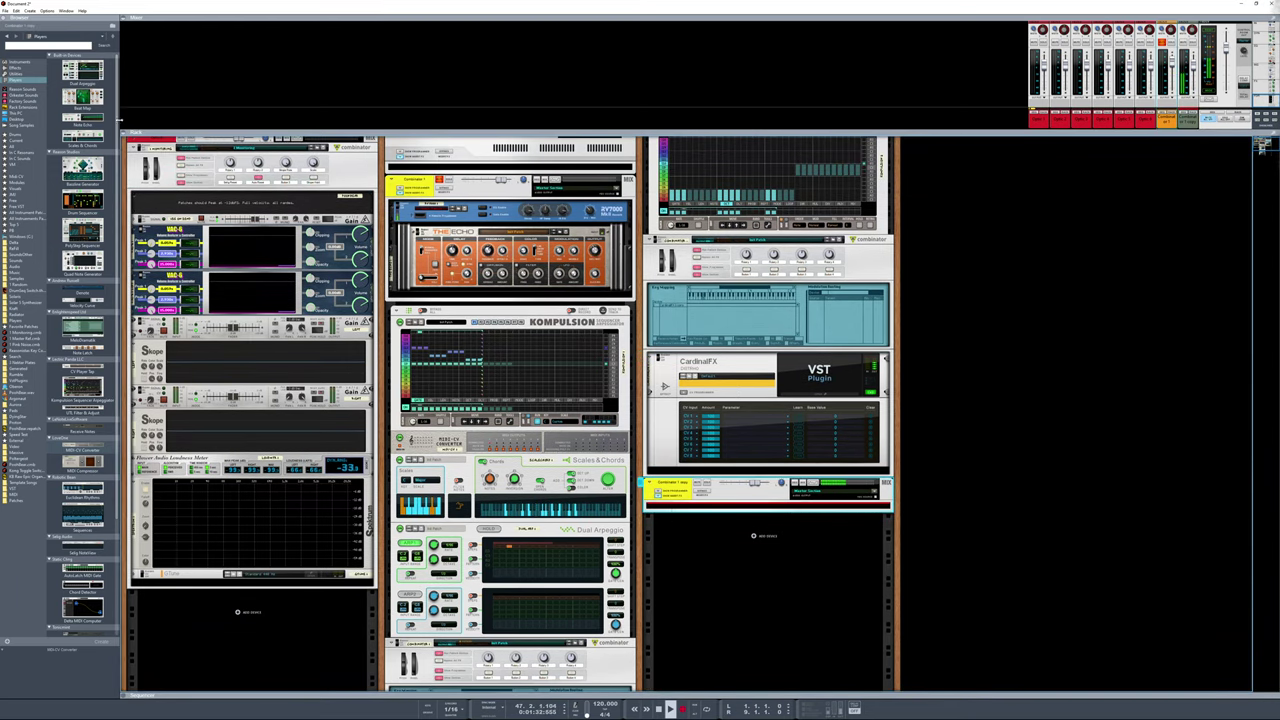
pyautogui.click(26, 67)
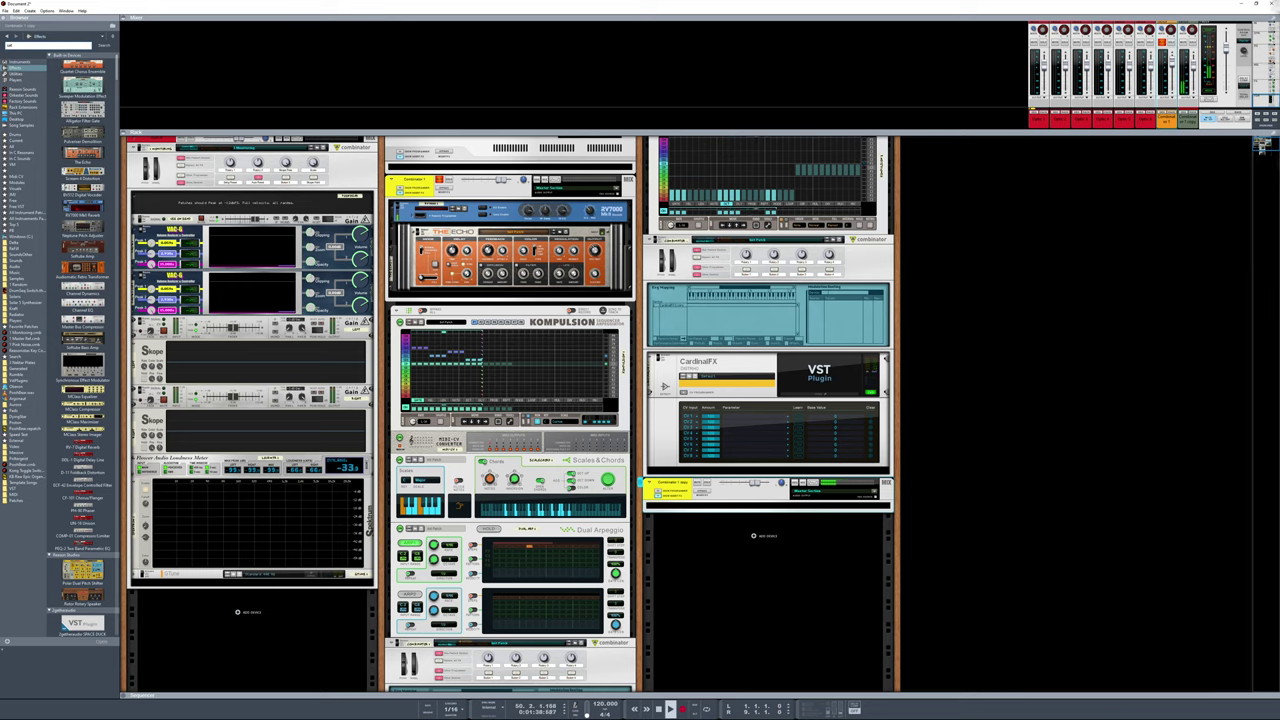
pyautogui.press('Return')
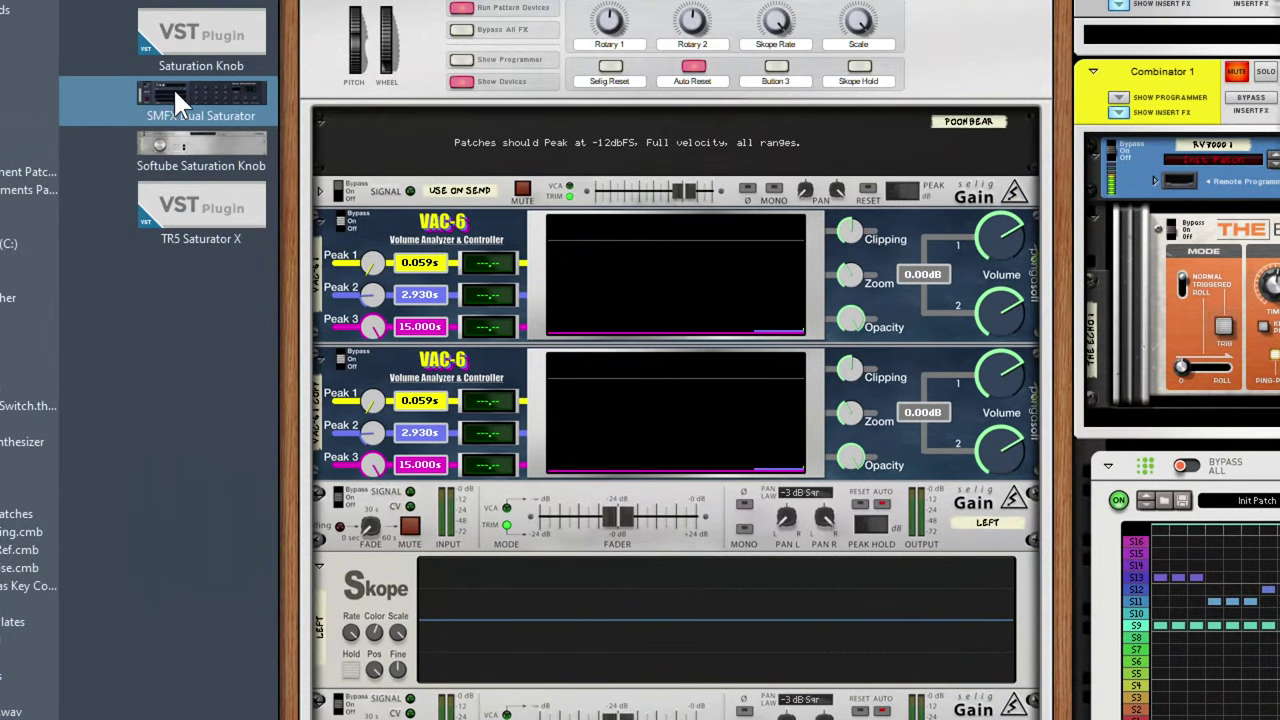
pyautogui.moveTo(175, 80); pyautogui.dragTo(922, 473)
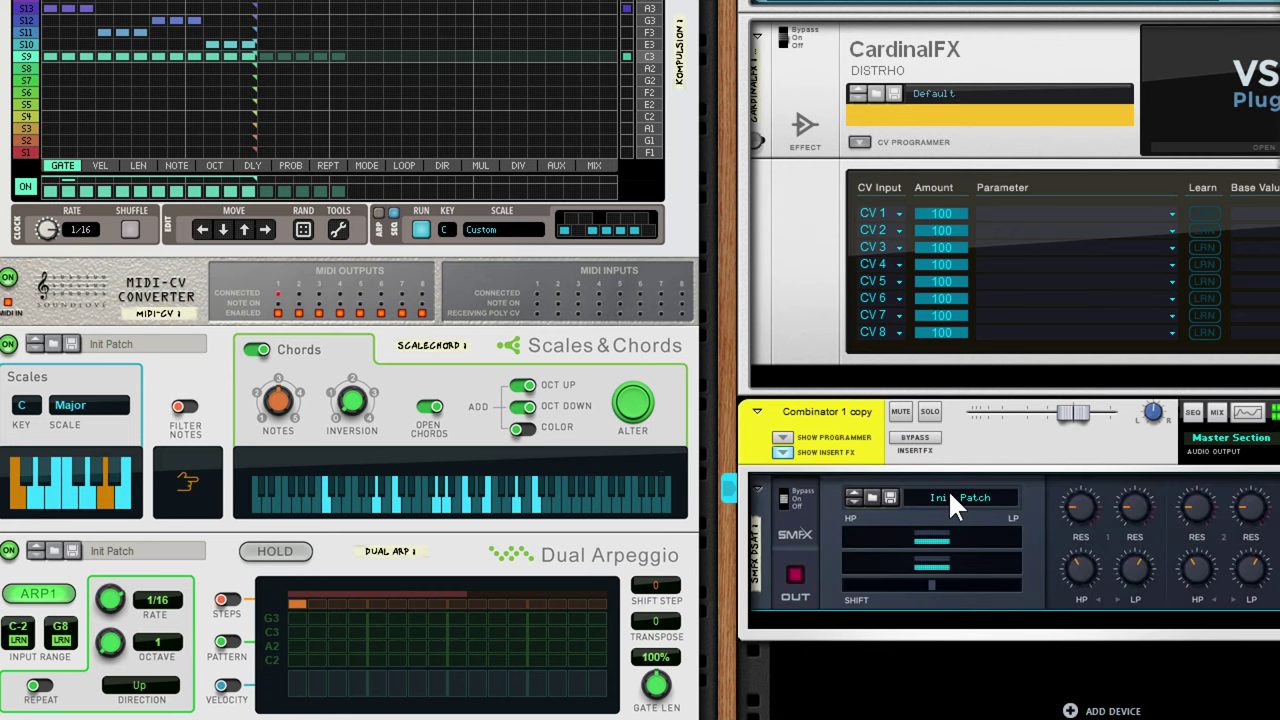
pyautogui.click(948, 497)
pyautogui.click(1020, 537)
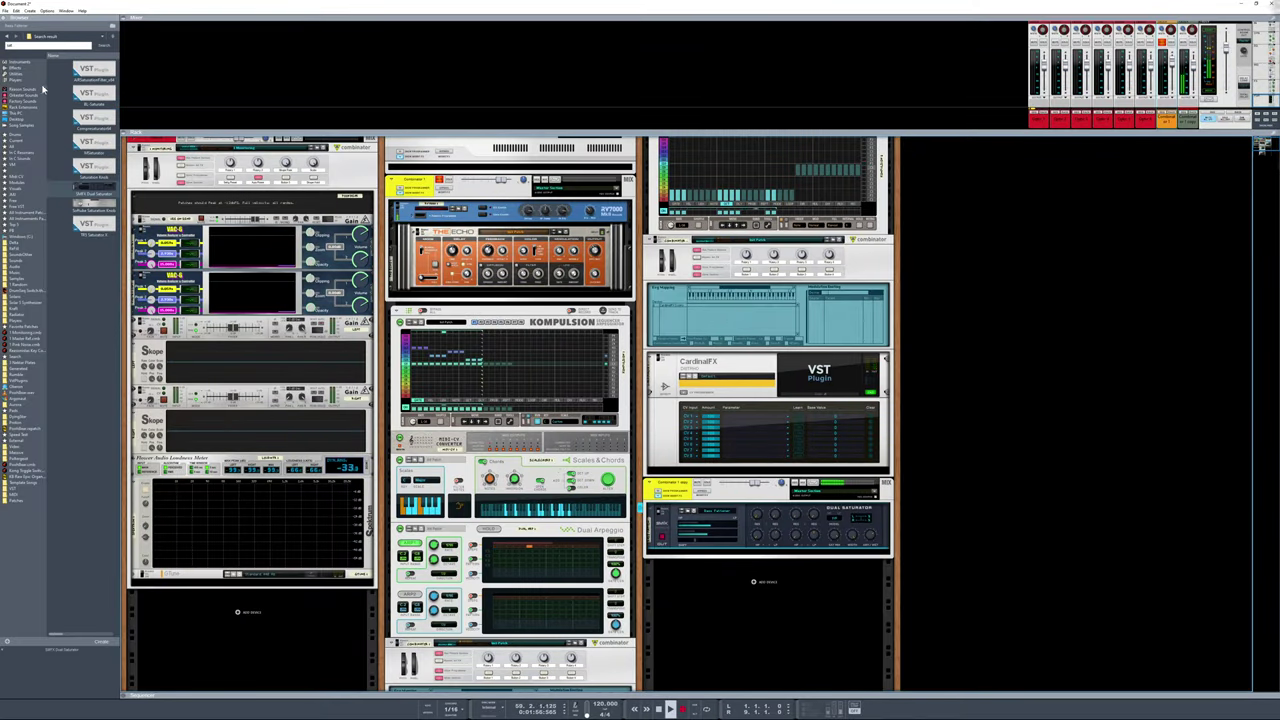
# Insert a Scream 4 before the Dual Saturator, turn Damage off and Cut on, raise the Lo slider slightly, and enable Body
pyautogui.click(18, 67)
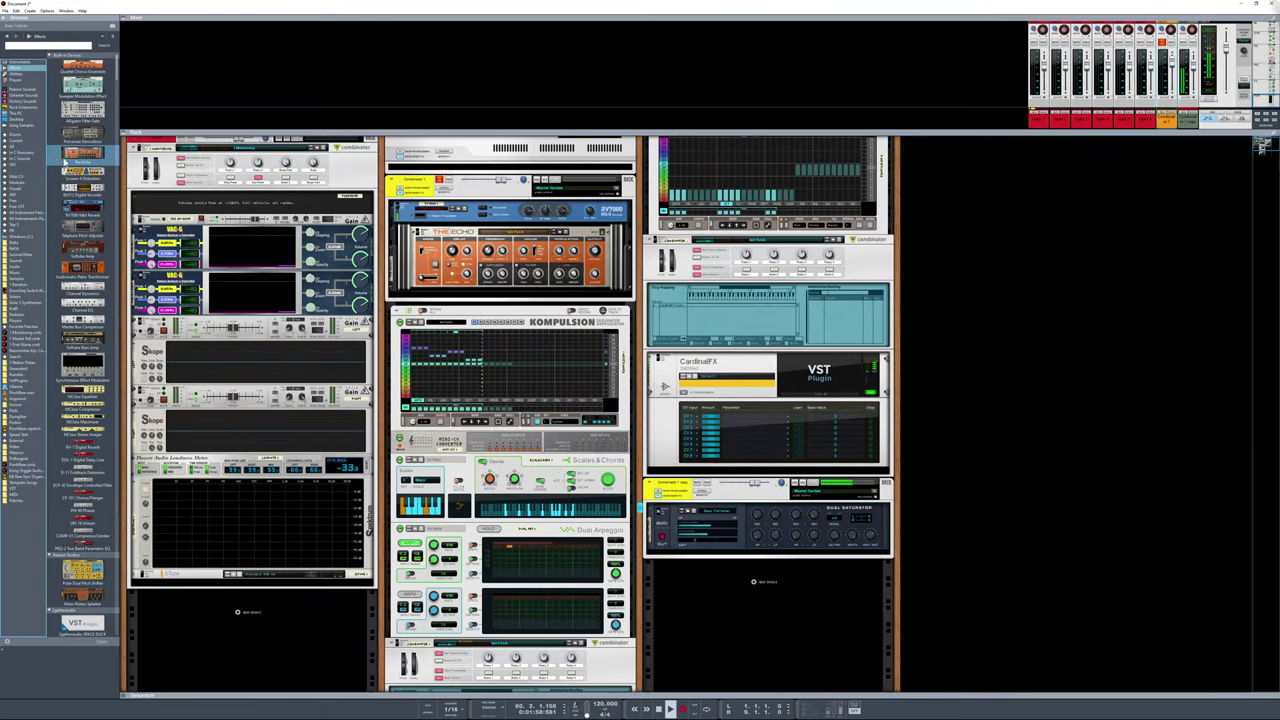
pyautogui.moveTo(82, 172)
pyautogui.mouseDown()
pyautogui.moveTo(575, 380)
pyautogui.moveTo(760, 505)
pyautogui.mouseUp()
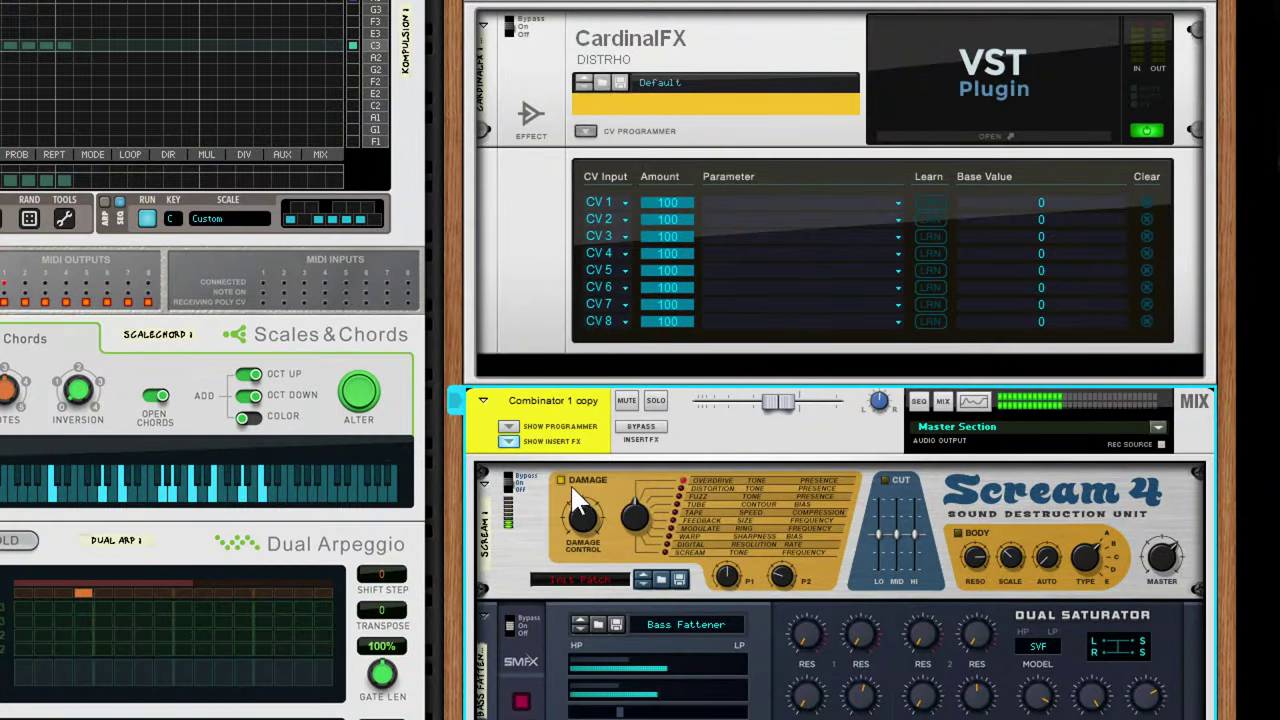
pyautogui.click(560, 475)
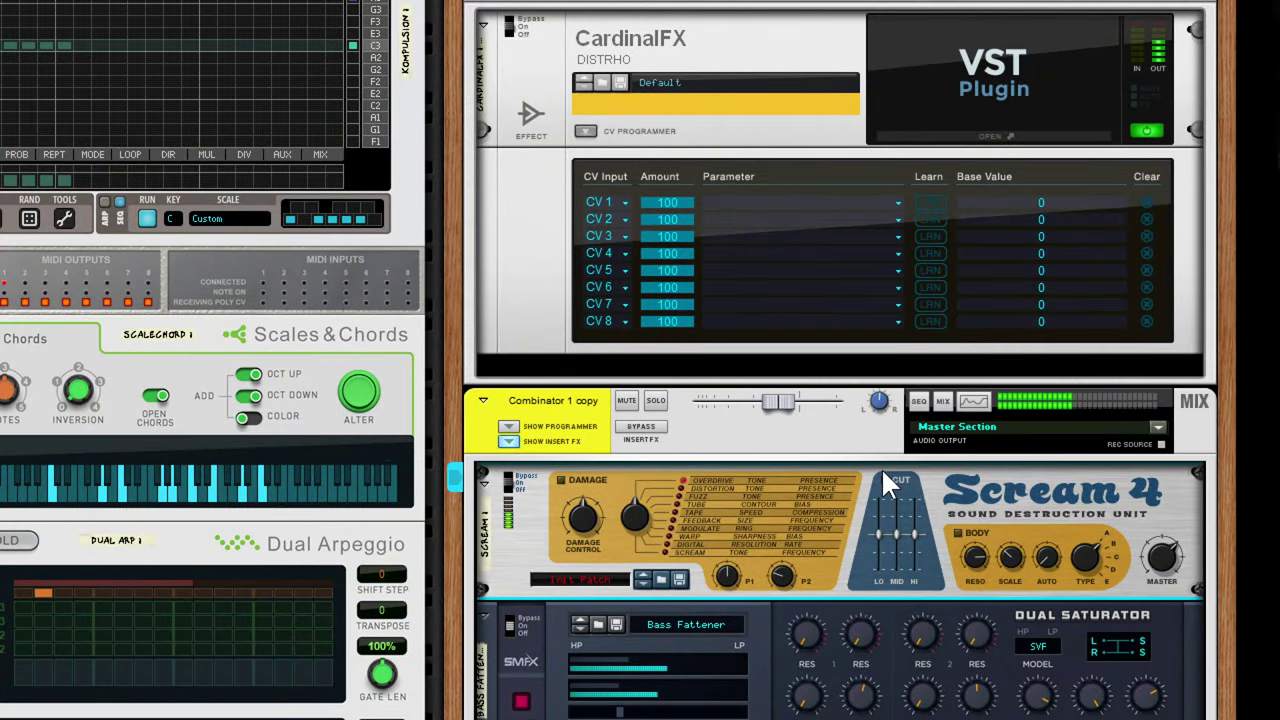
pyautogui.click(884, 479)
pyautogui.moveTo(879, 534); pyautogui.dragTo(878, 517)
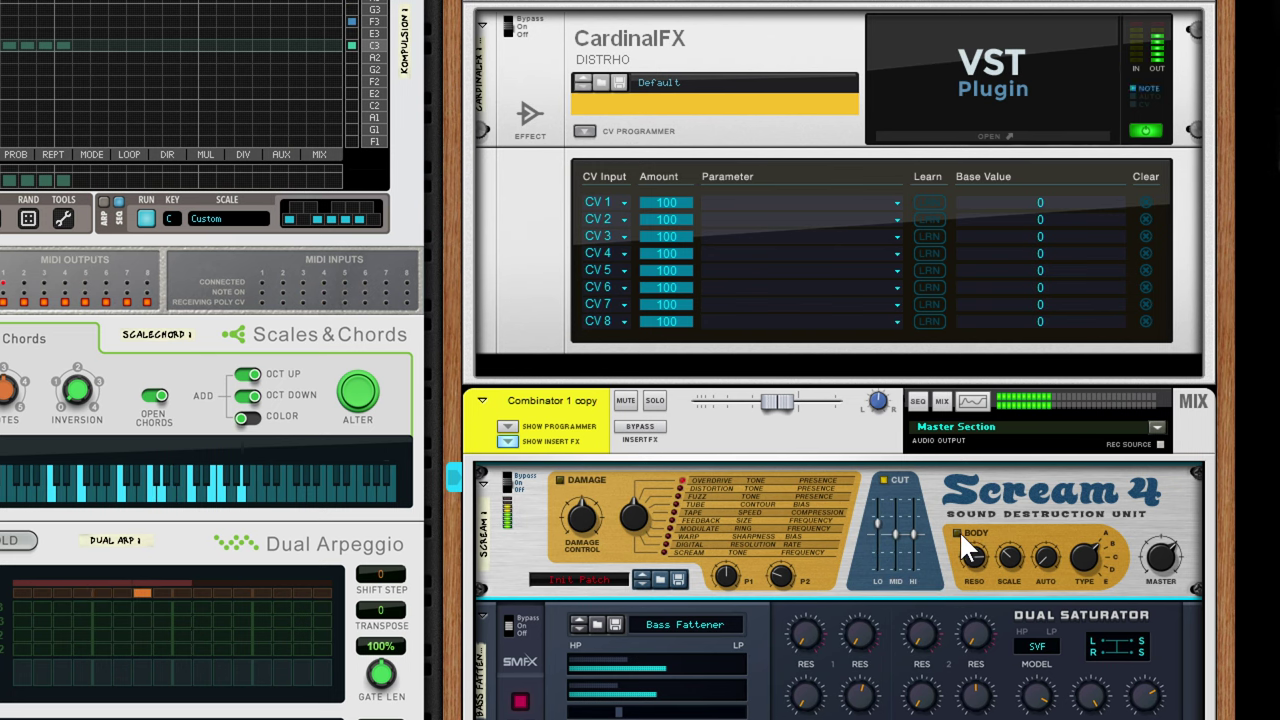
pyautogui.click(957, 534)
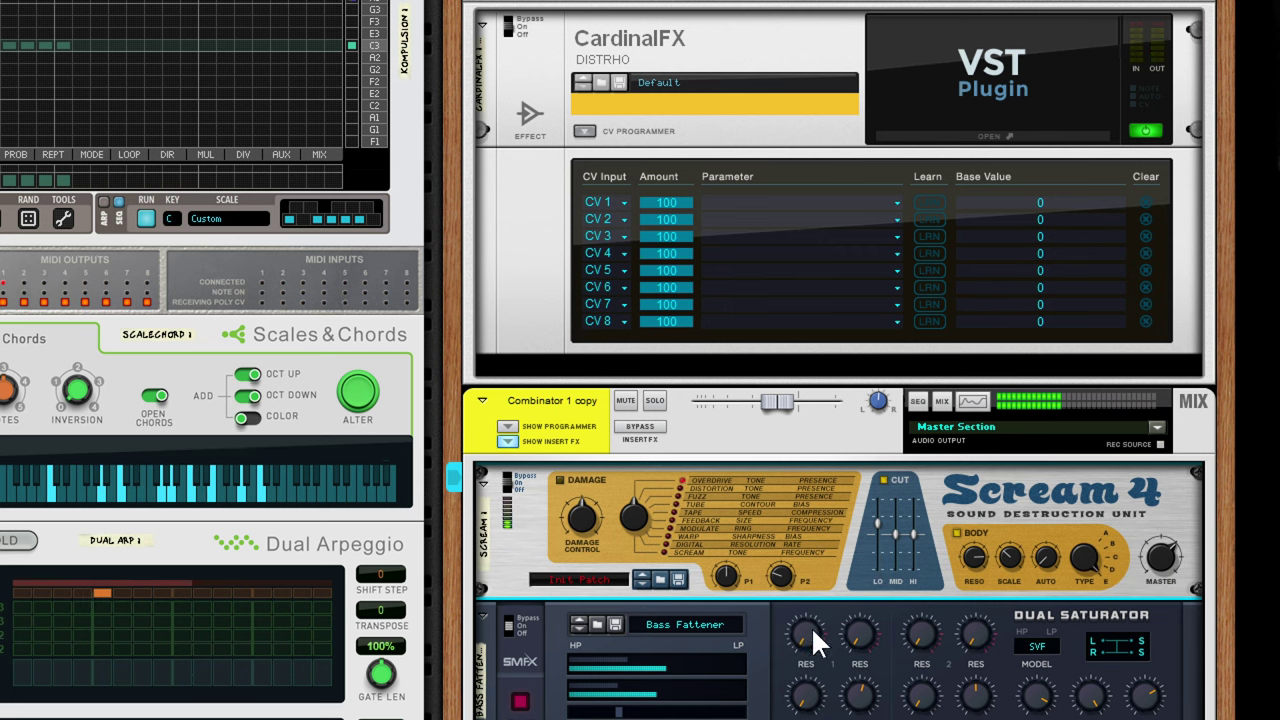
pyautogui.scroll(-2, 790, 626)
pyautogui.scroll(-1, 755, 627)
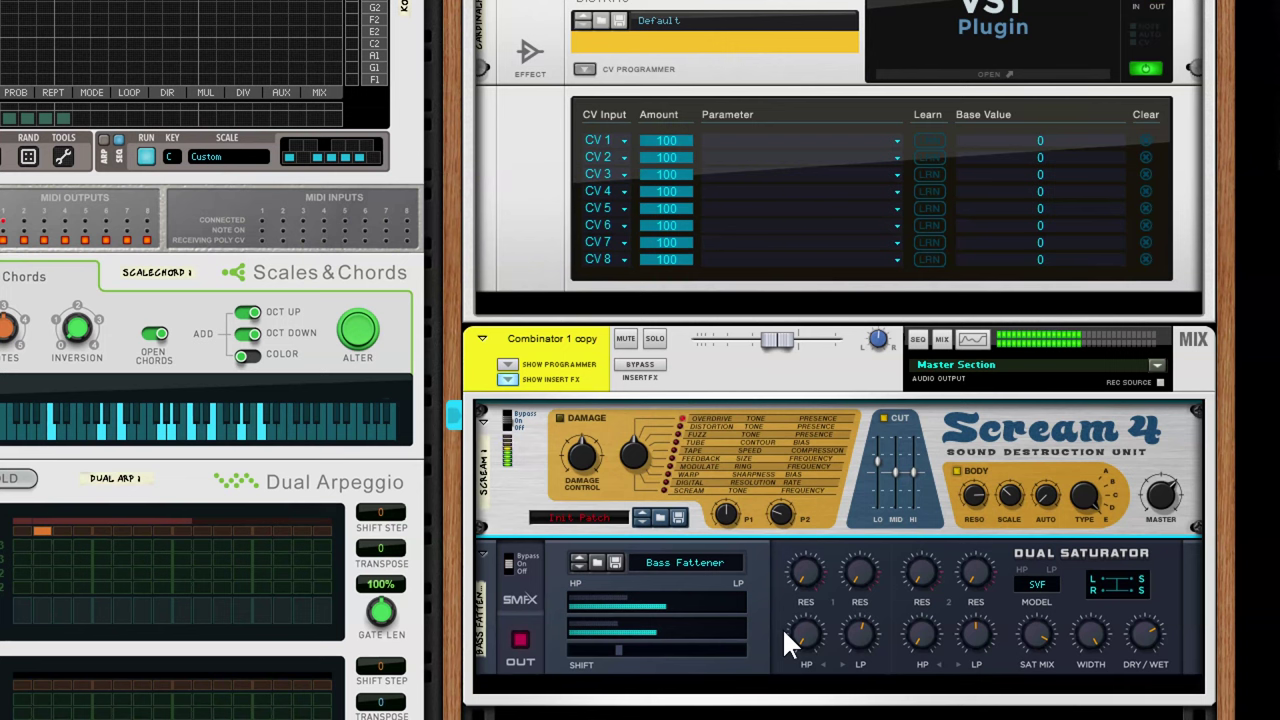
# Check the second Kompulsion's DIV lane and return to the gate lane with row S11 selected
pyautogui.scroll(20, 814, 100)
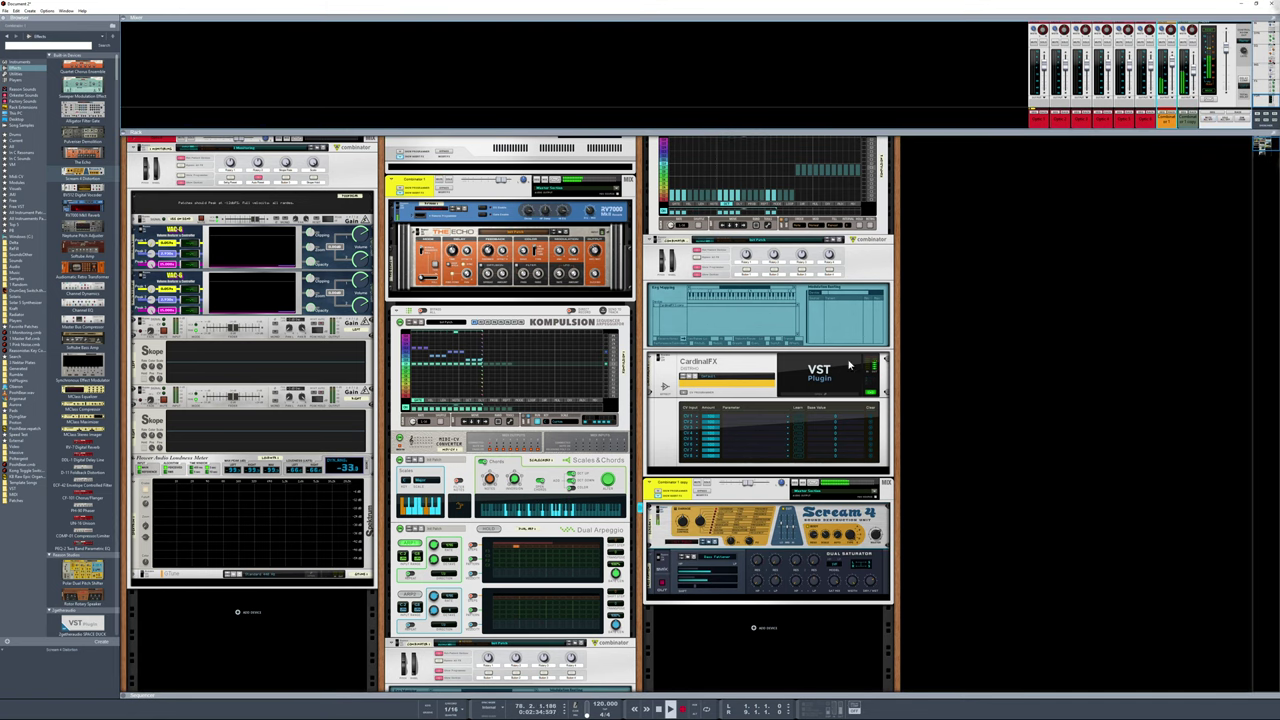
pyautogui.scroll(2, 802, 456)
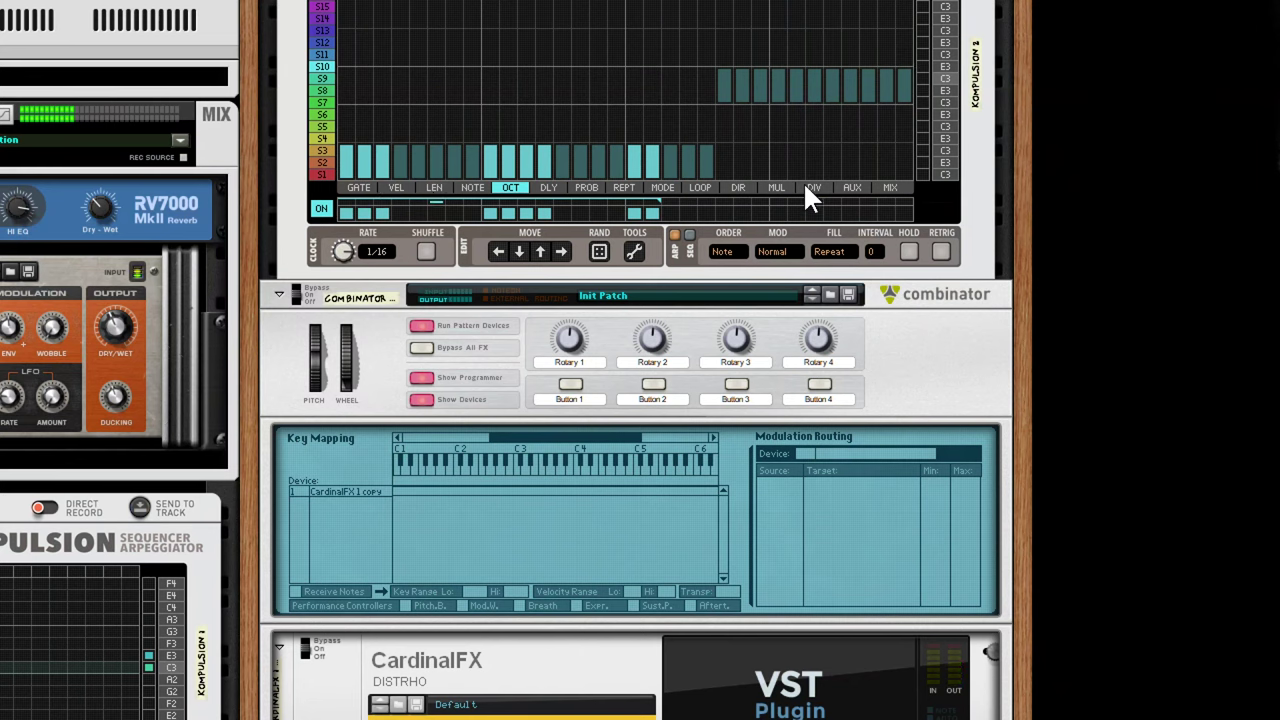
pyautogui.click(814, 189)
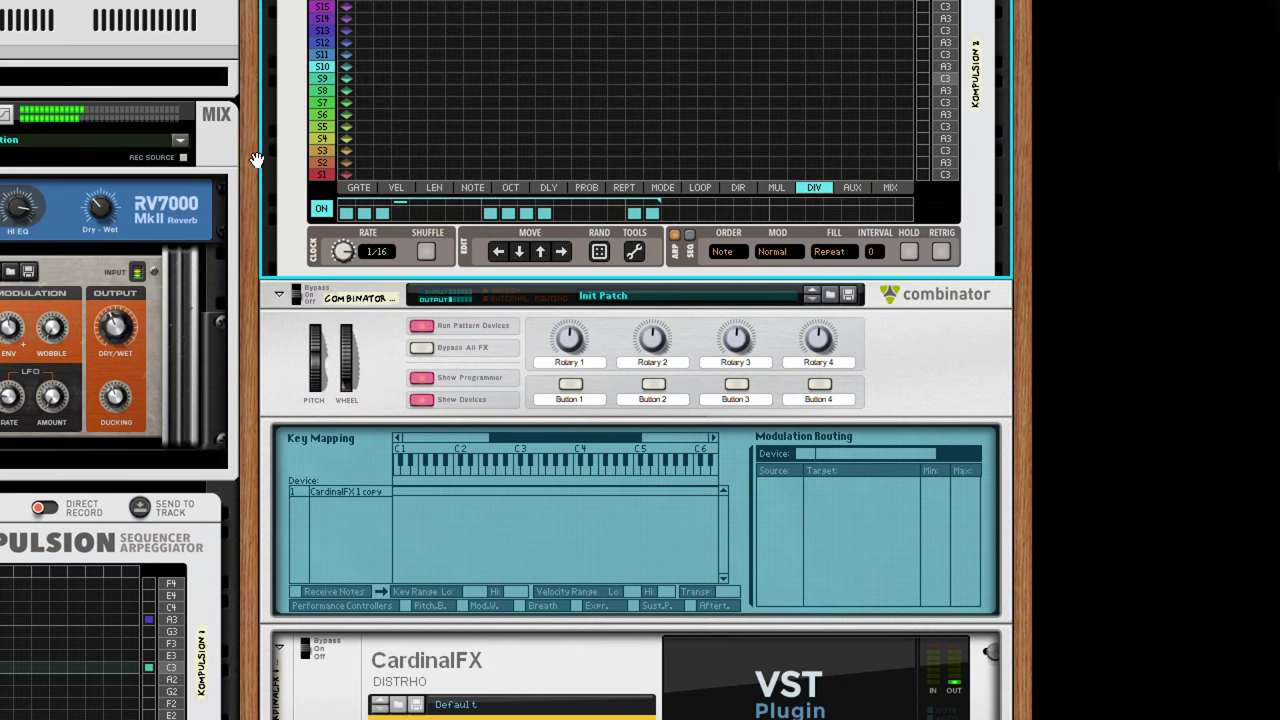
pyautogui.scroll(3, 366, 120)
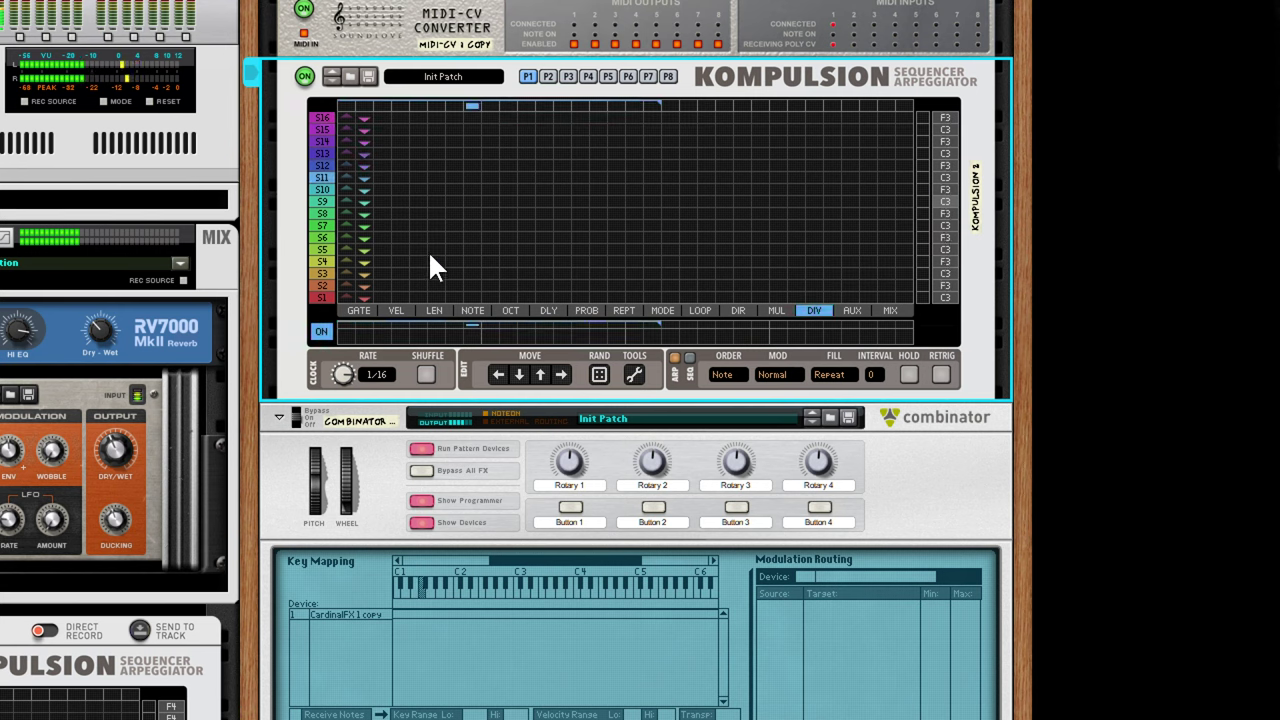
pyautogui.click(359, 309)
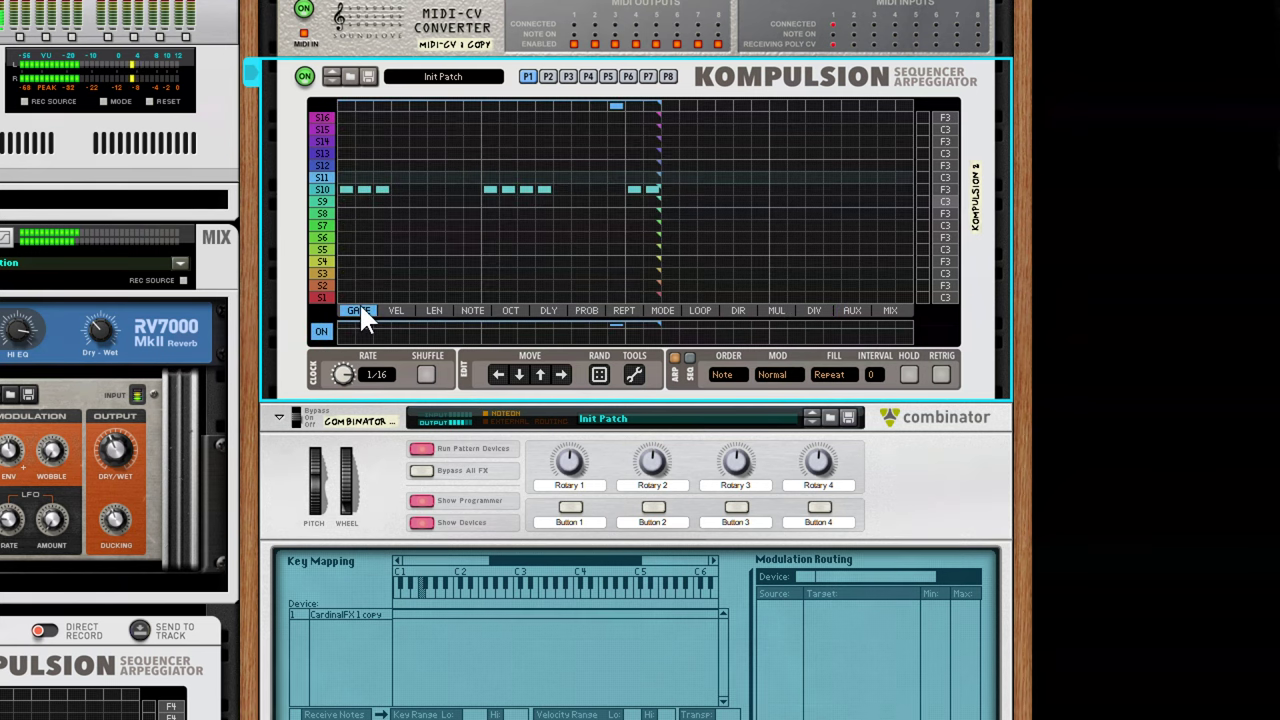